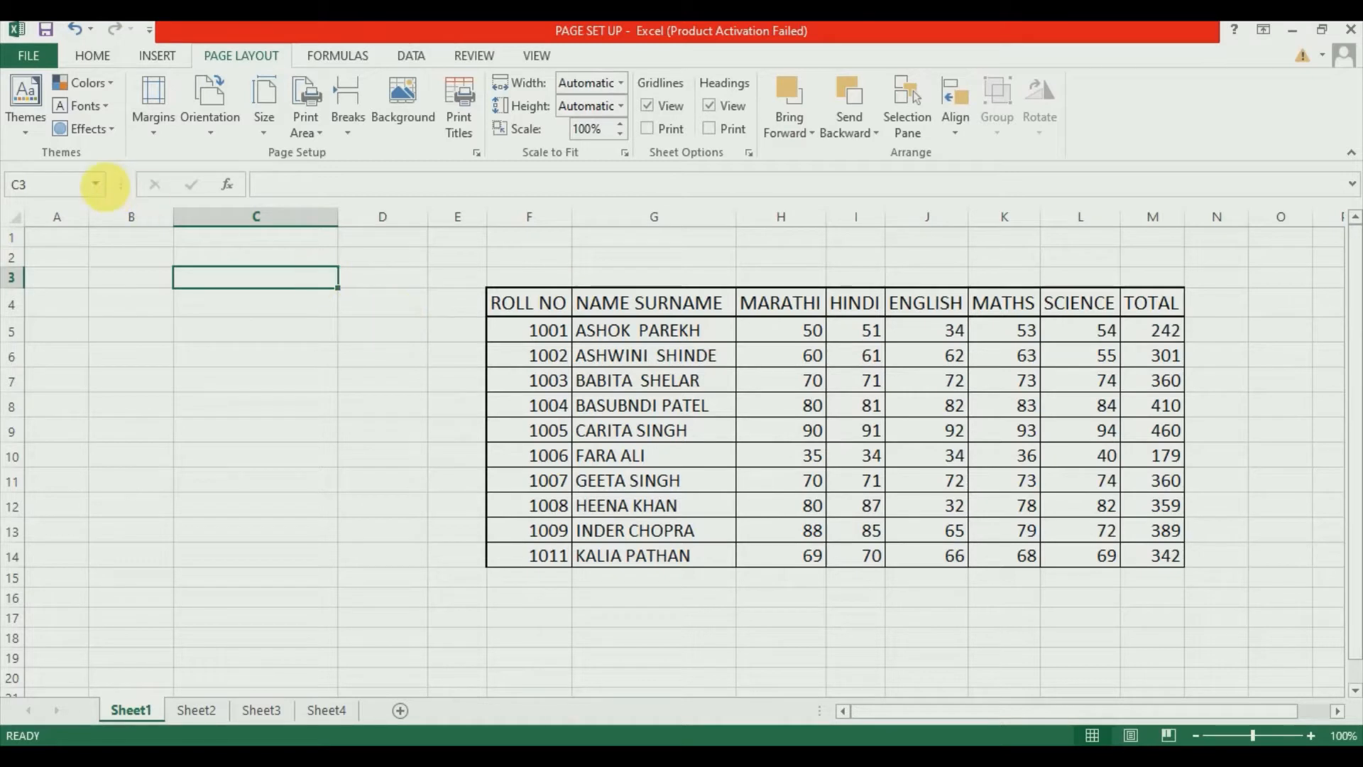
click(29, 135)
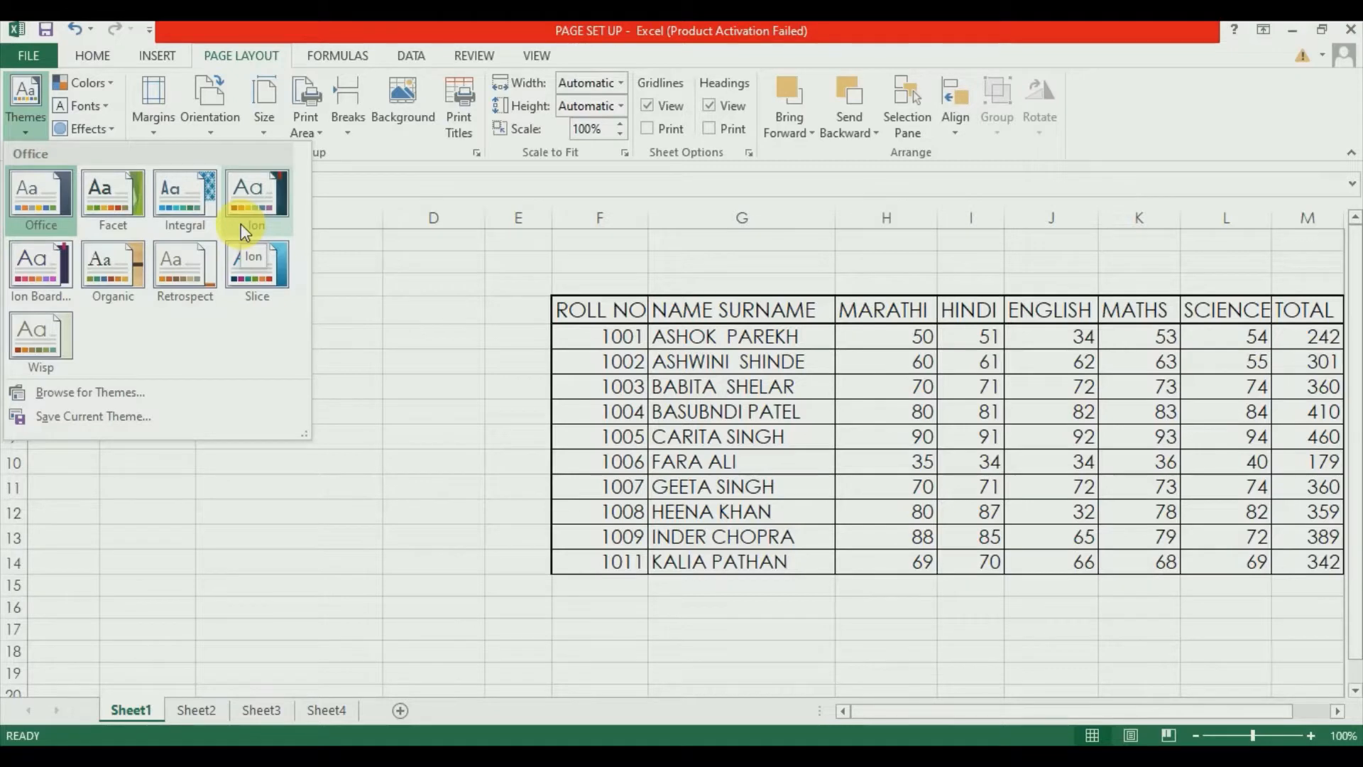
click(93, 63)
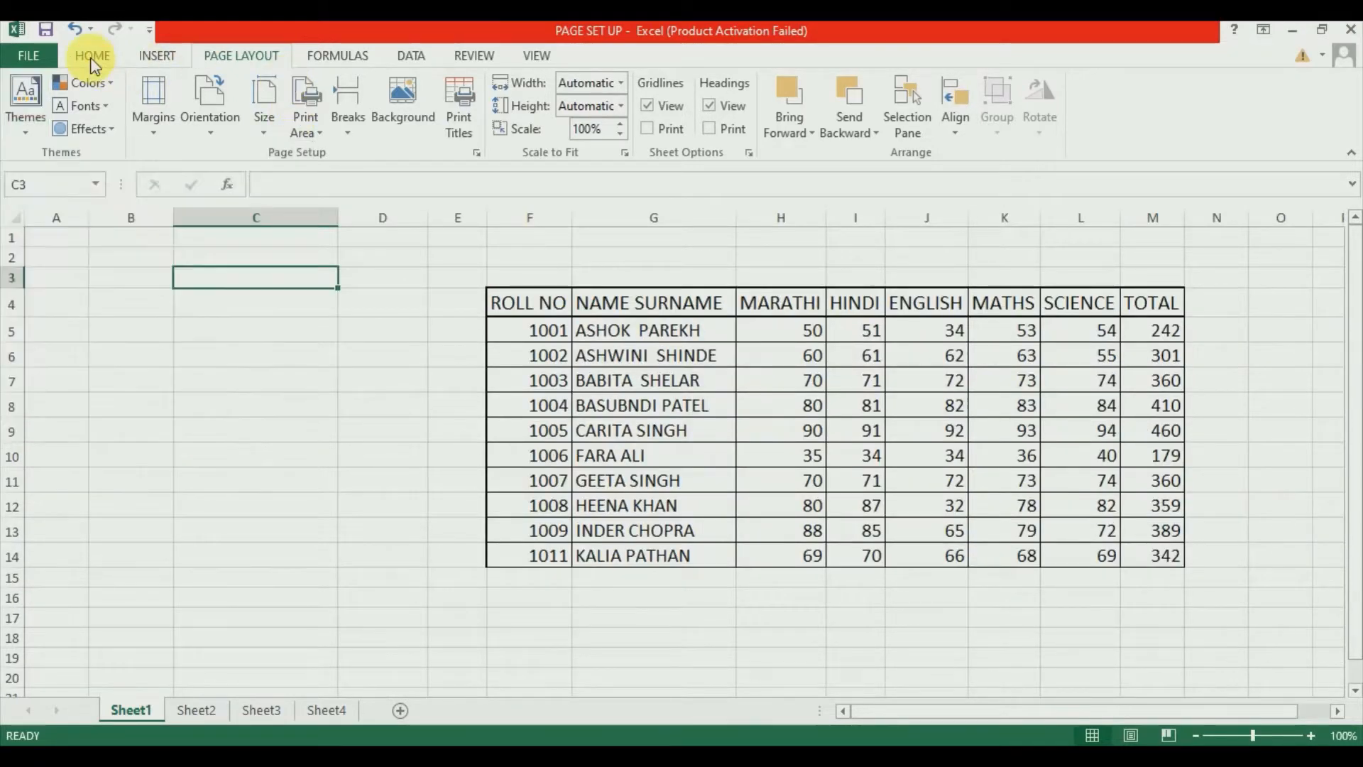
Apply the Heading 1 cell style to the table's header row from ROLL NO to TOTAL (F4:M4)
click(93, 57)
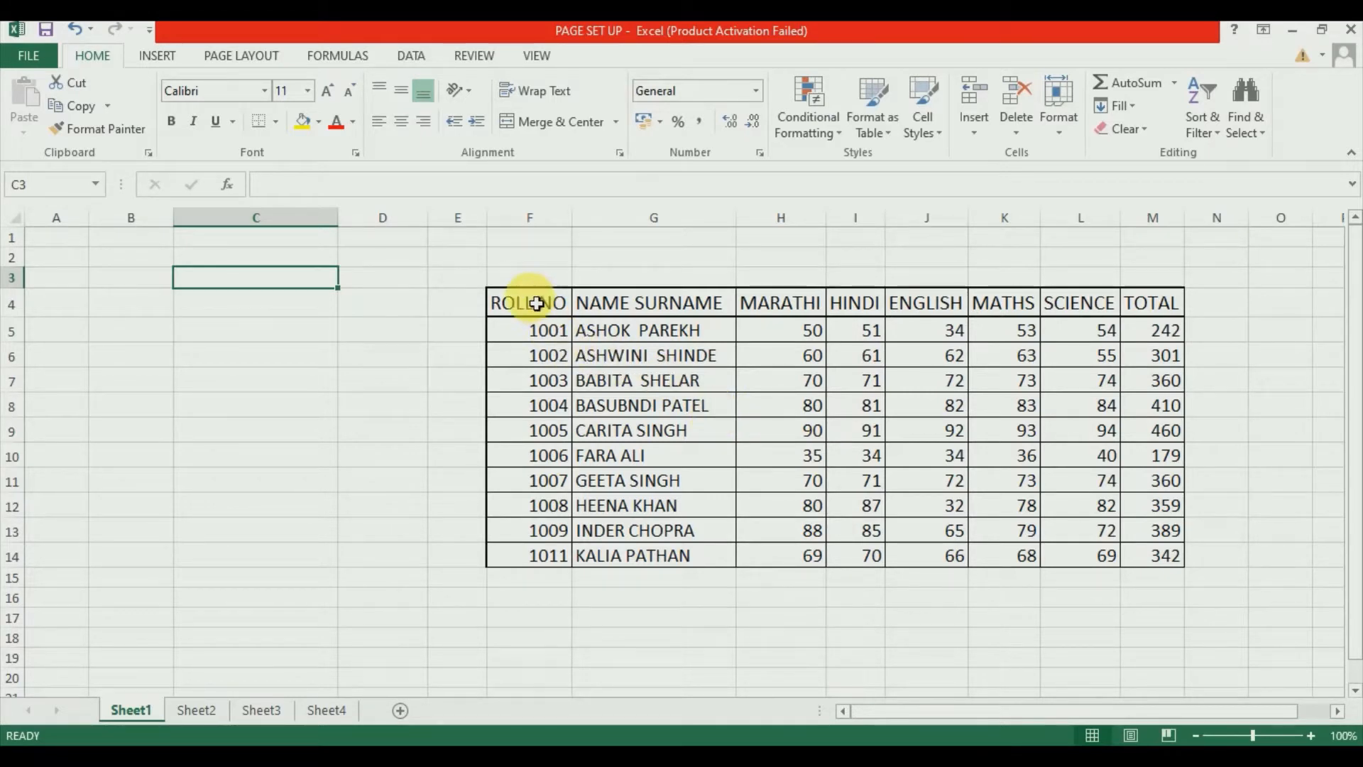
click(536, 304)
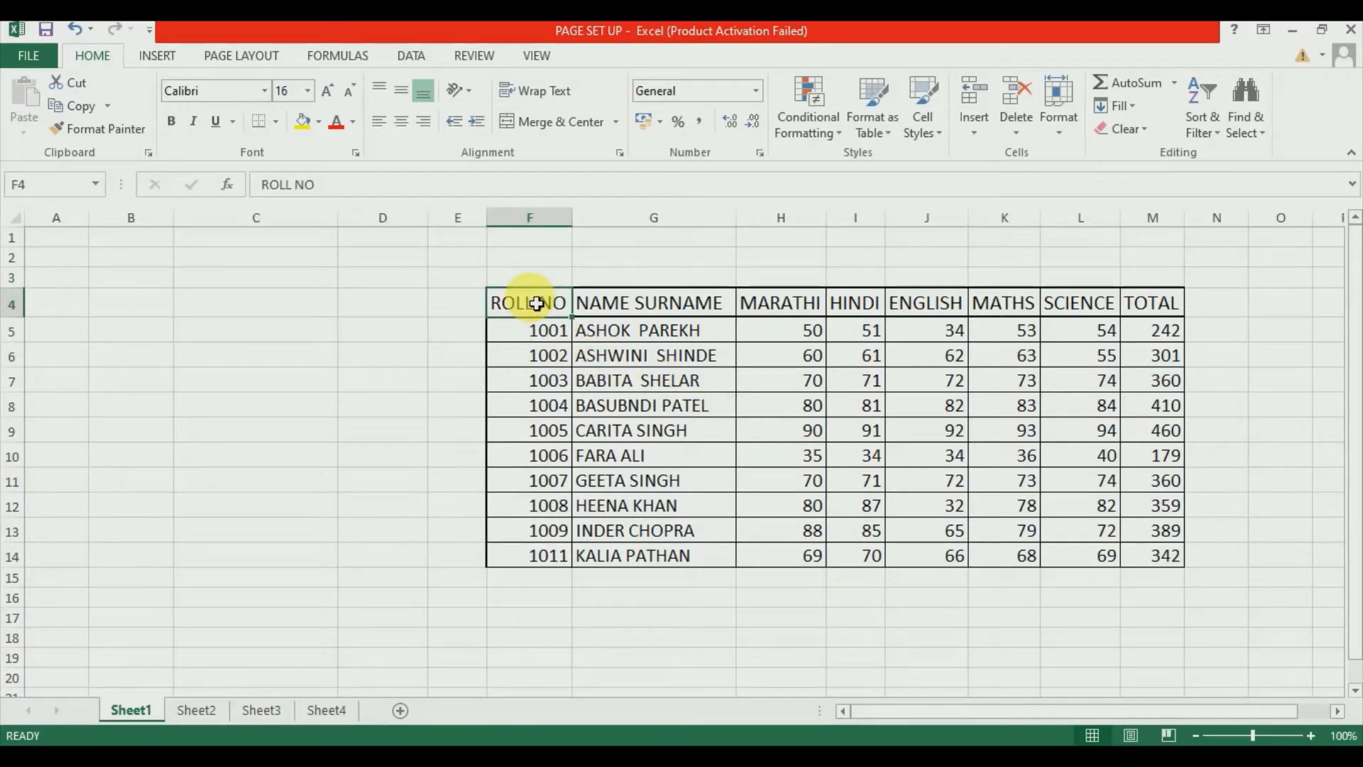
key(shift+Right)
key(shift+Right)
key(shift+Right)
key(shift+Right)
key(shift+Right)
key(shift+Right)
key(shift+Right)
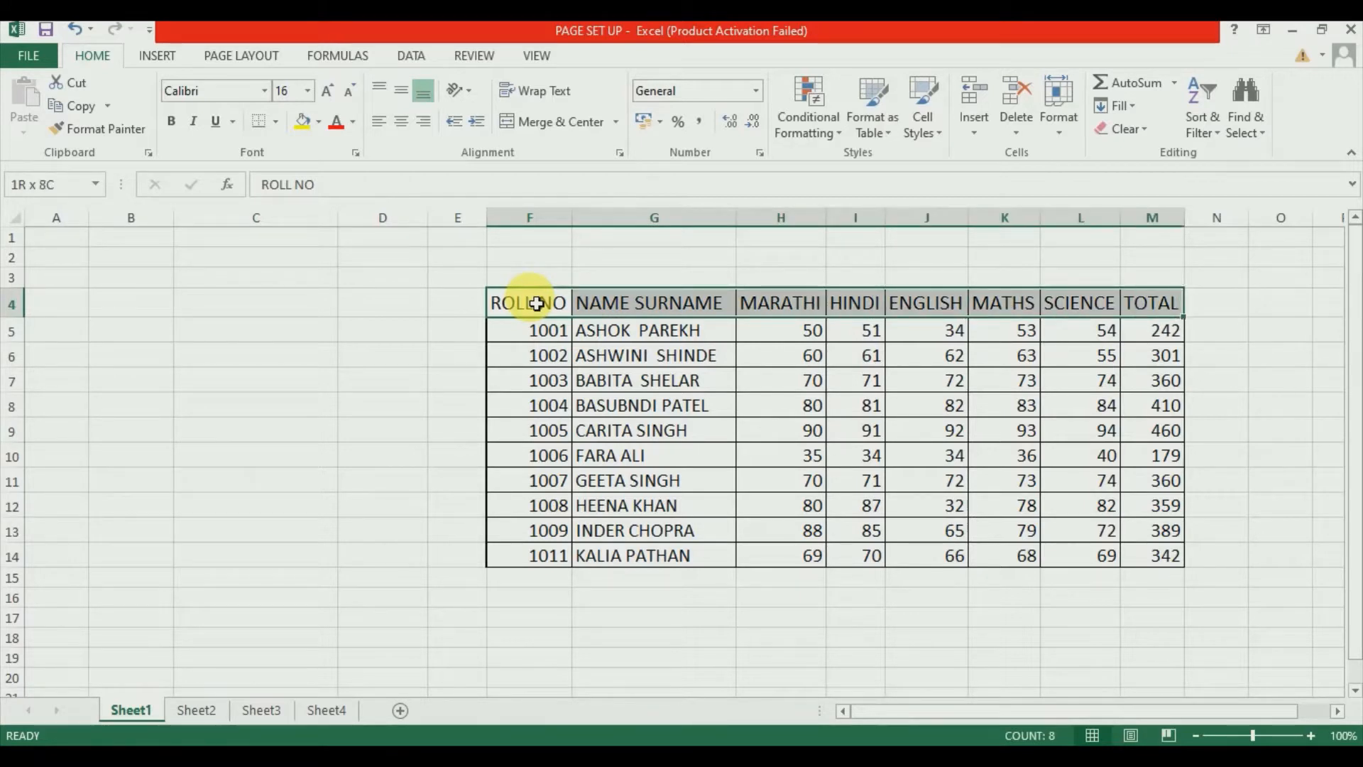
click(924, 137)
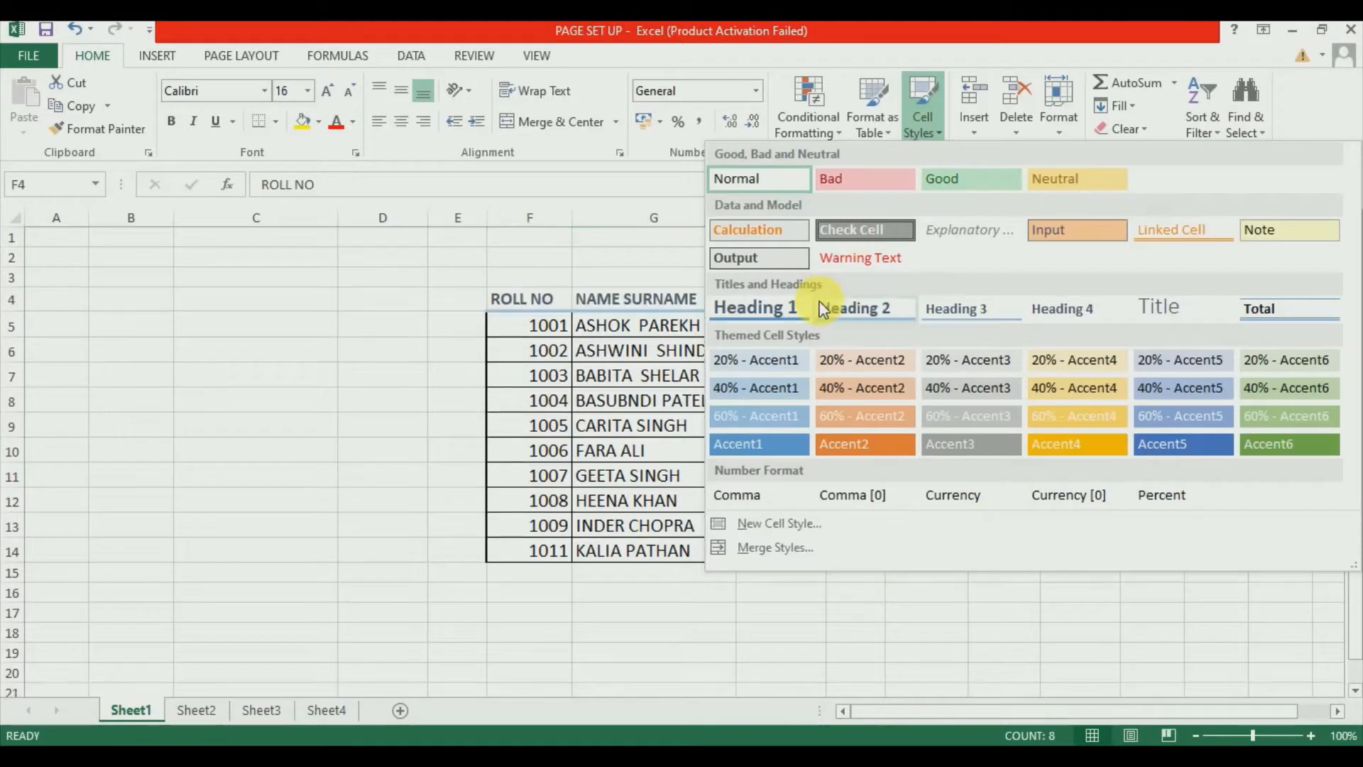
click(788, 308)
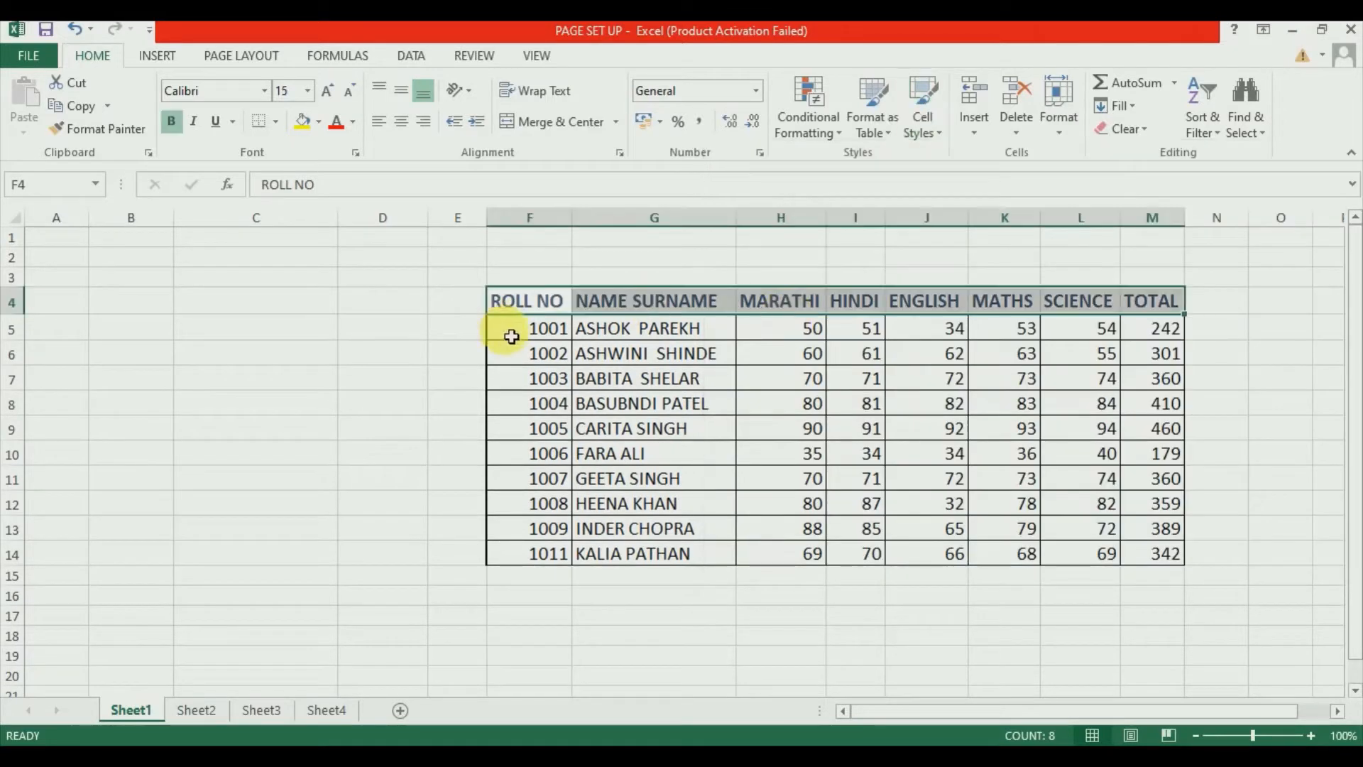
Apply the Heading 2 cell style to the roll numbers in F5:F14
drag(511, 337, 533, 558)
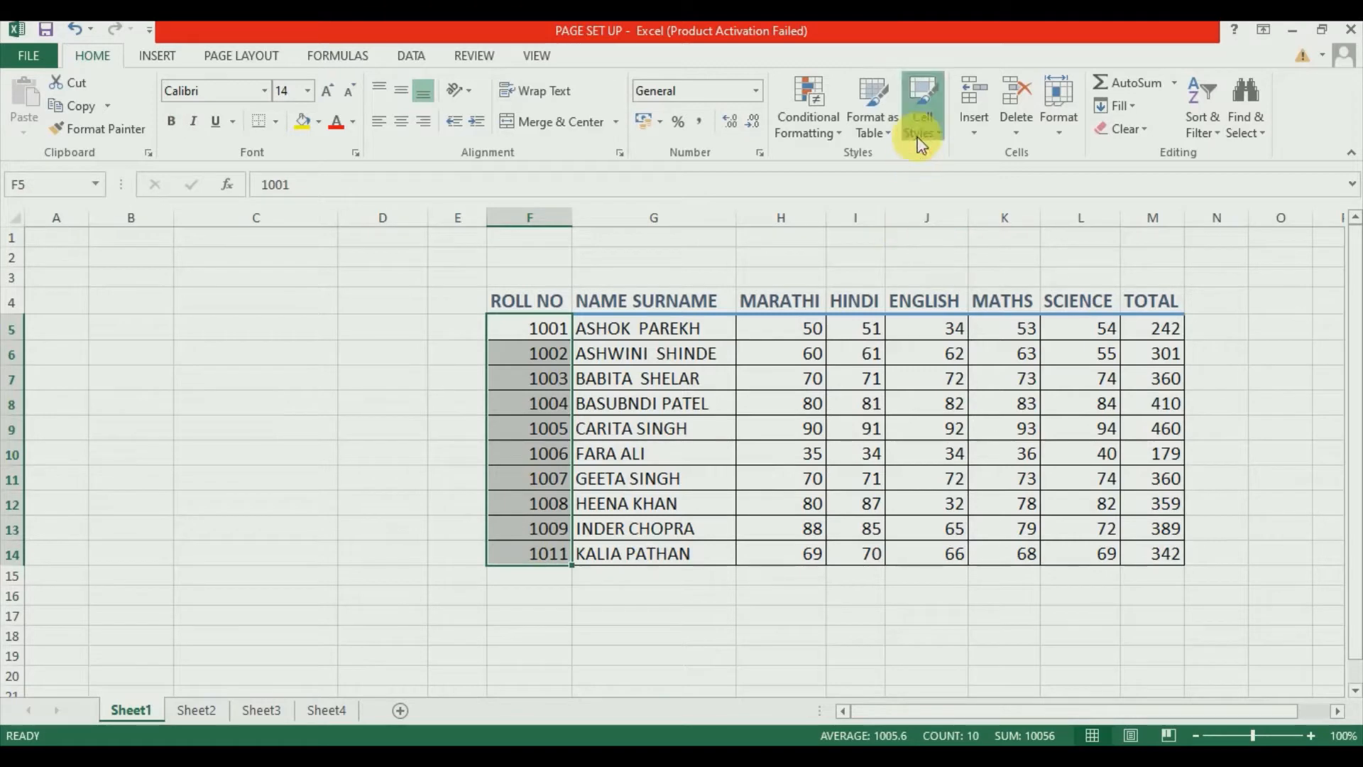
click(921, 142)
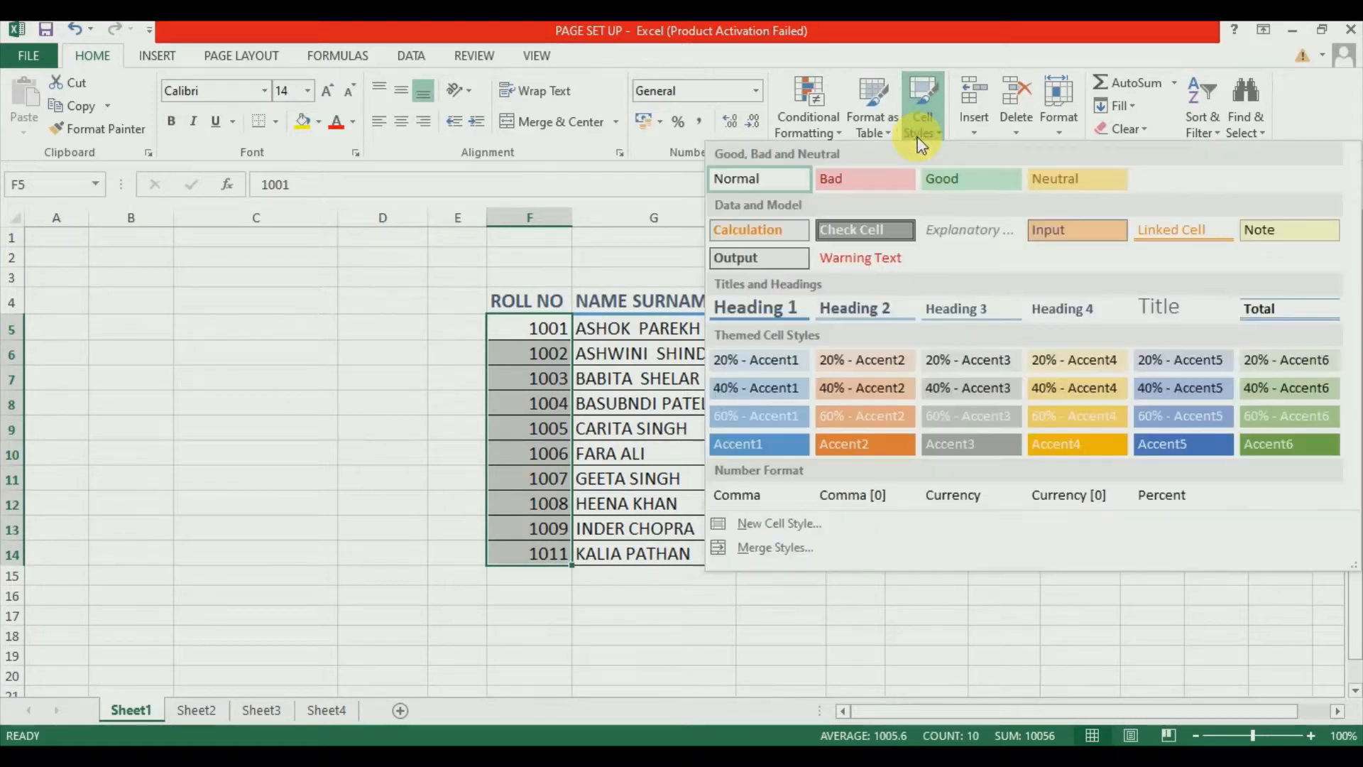
click(853, 305)
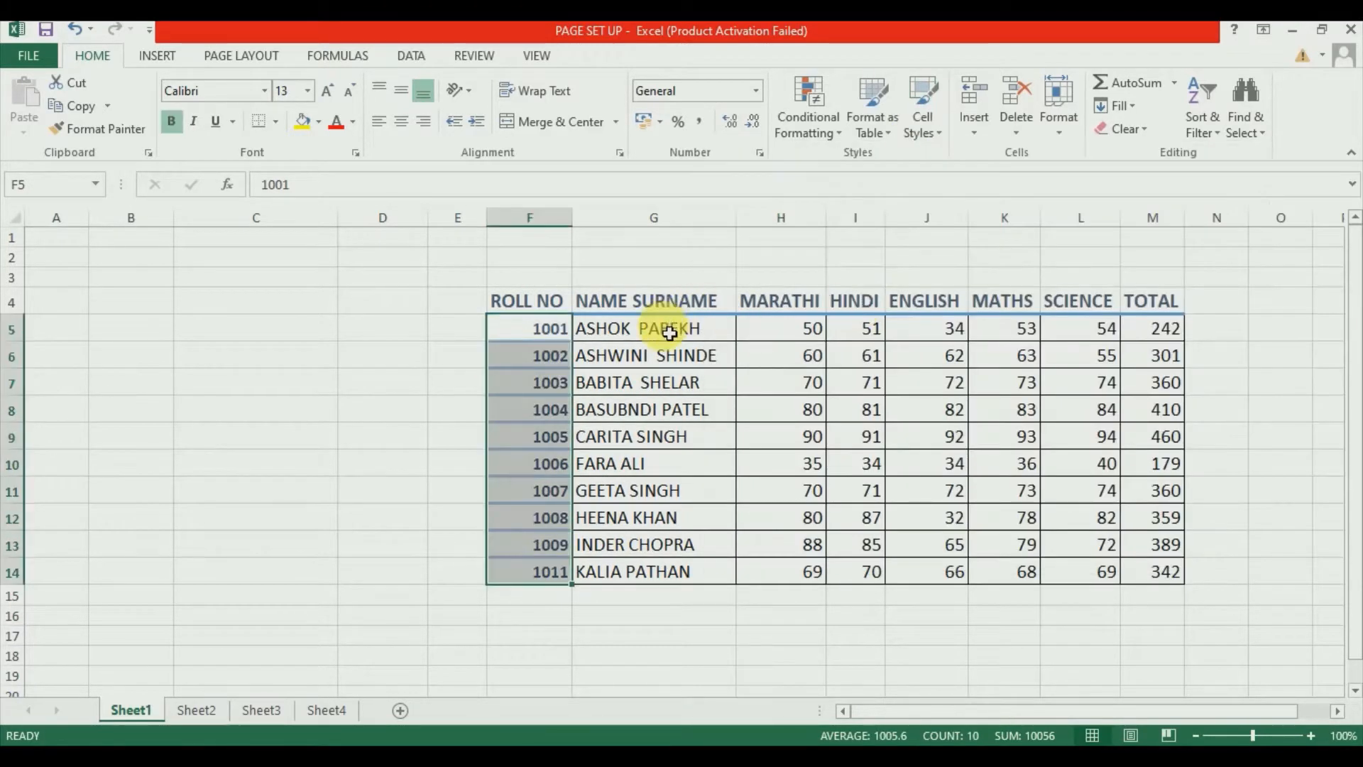
Apply the 60% - Accent2 cell style to the student names in G5:G14
drag(670, 334, 691, 563)
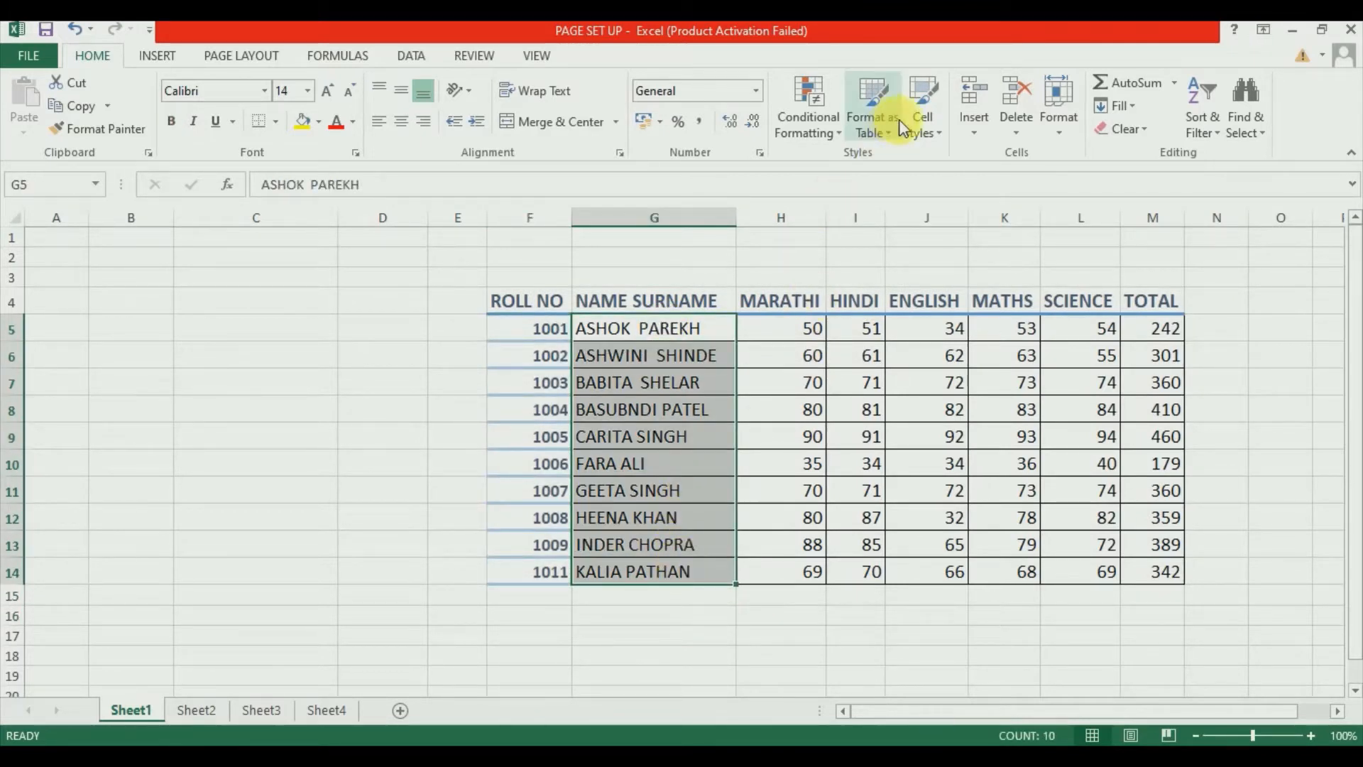
click(923, 120)
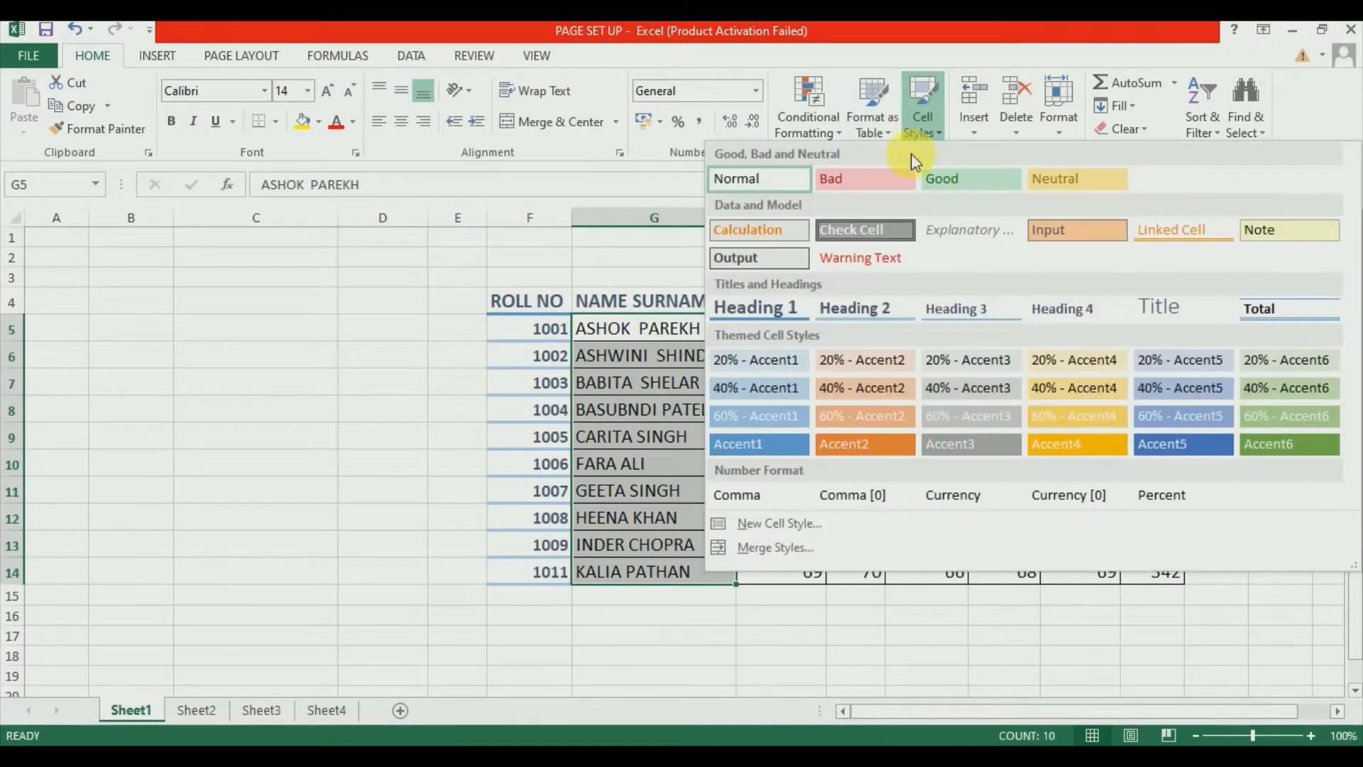
click(865, 419)
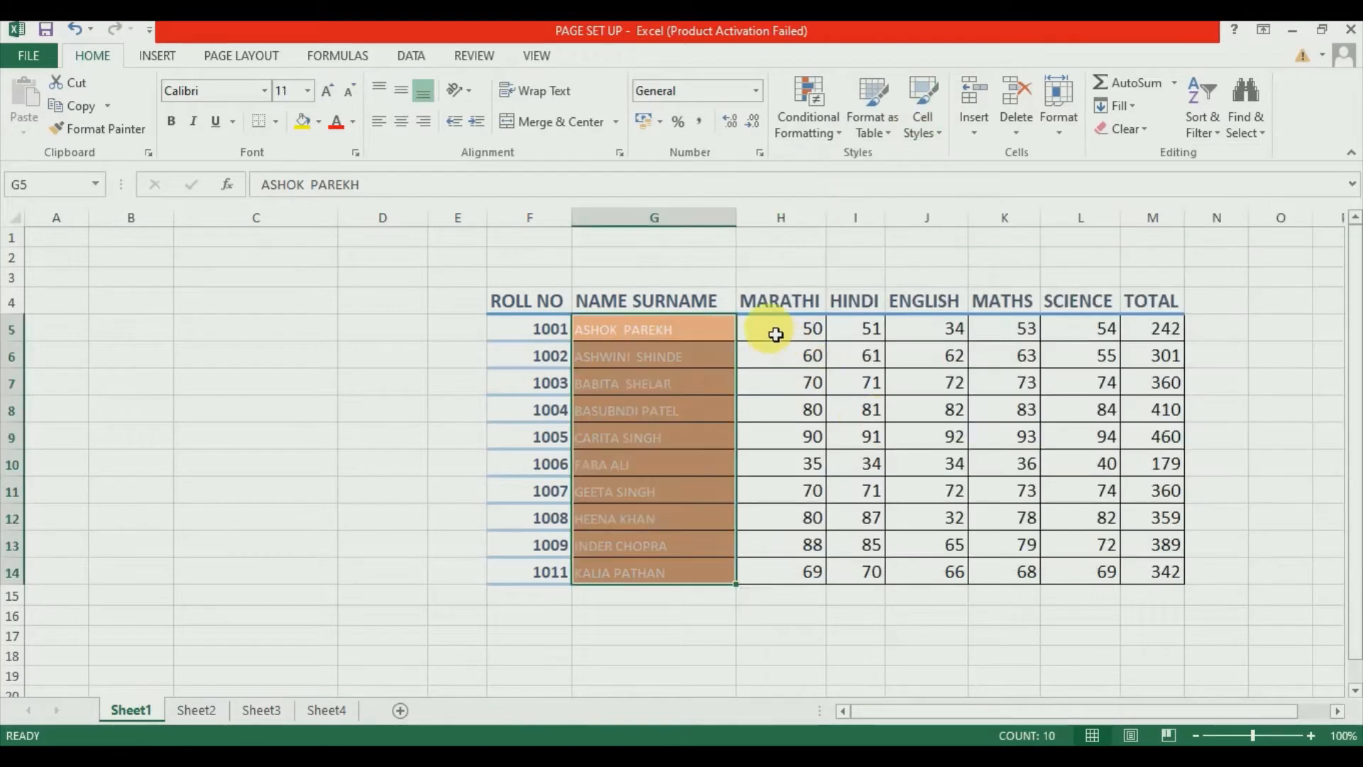
Apply the Accent2 cell style to the subject marks from MARATHI to SCIENCE (H5:L14)
drag(775, 335, 1080, 569)
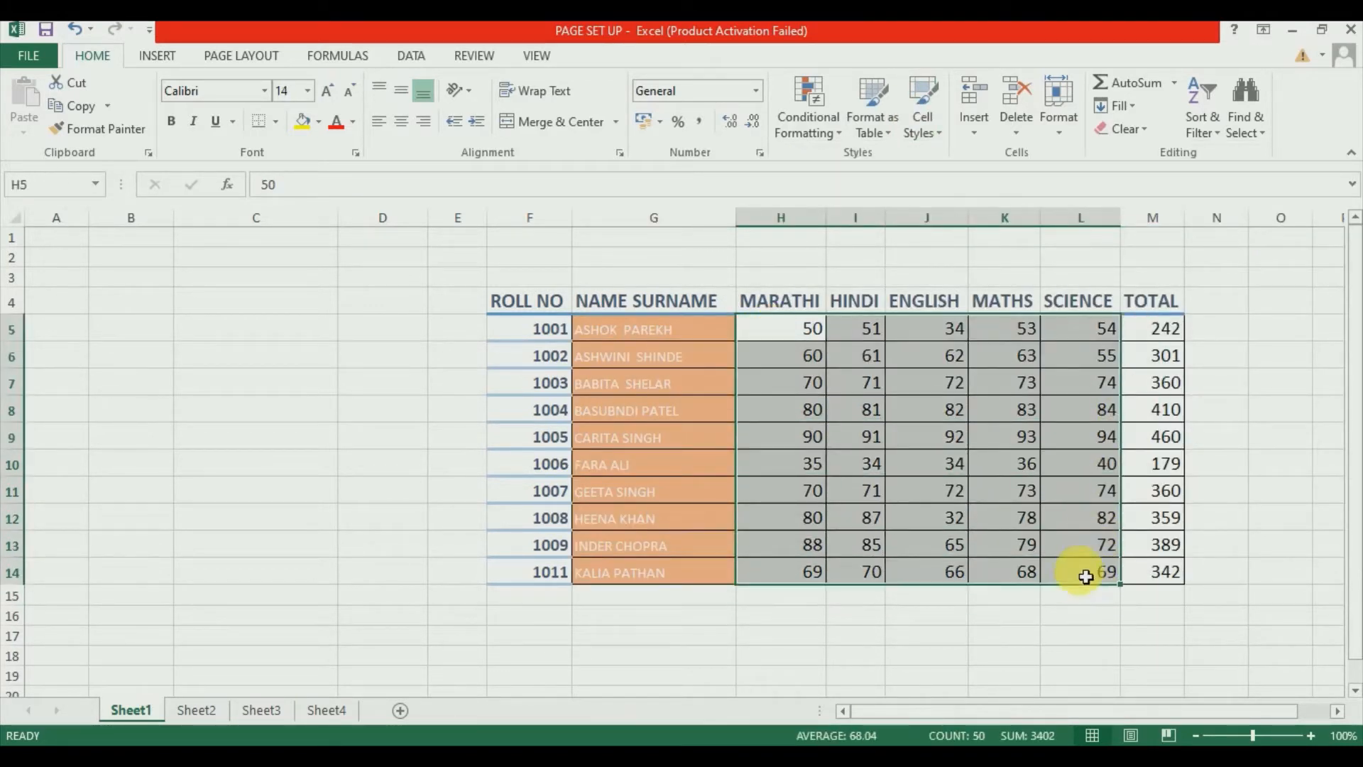
click(917, 110)
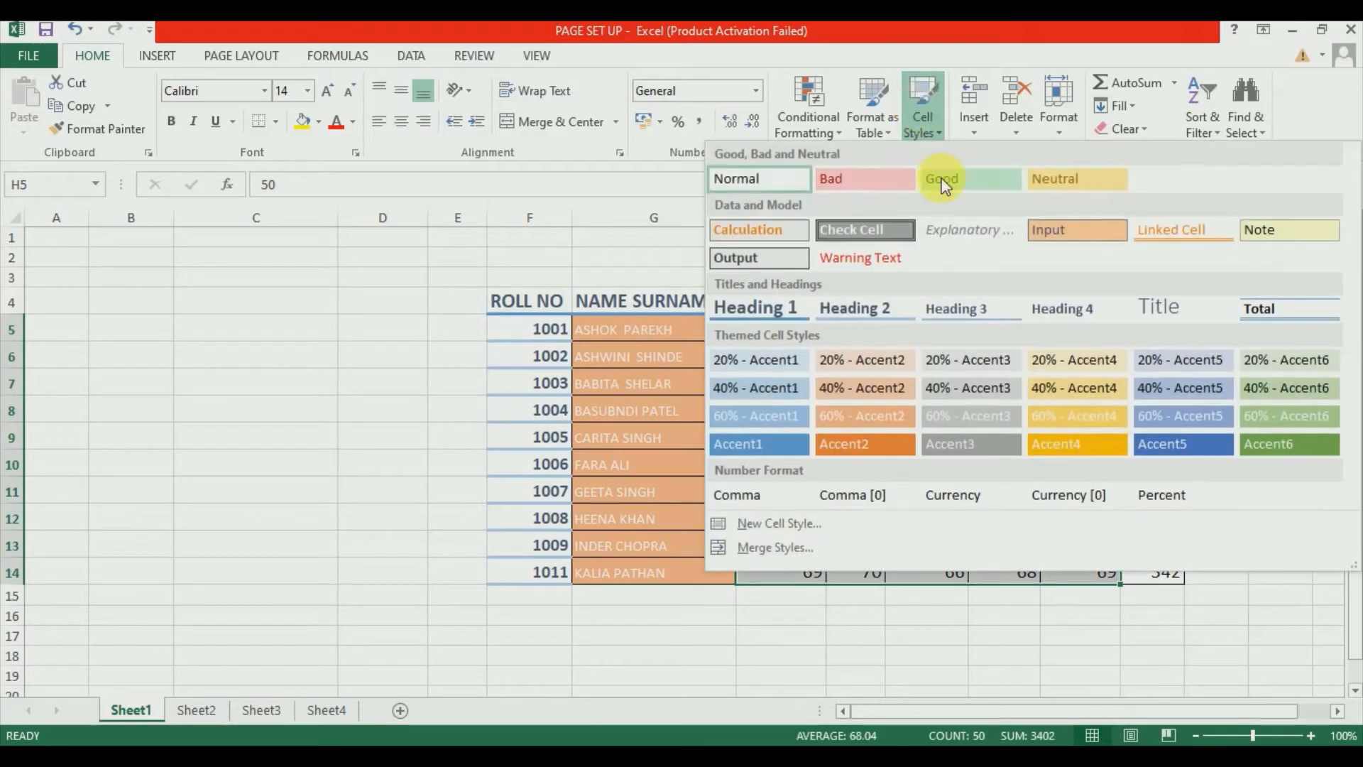
click(884, 445)
Apply the Total cell style to the TOTAL column including its header (M4:M14), and deselect it
drag(1151, 301, 1152, 581)
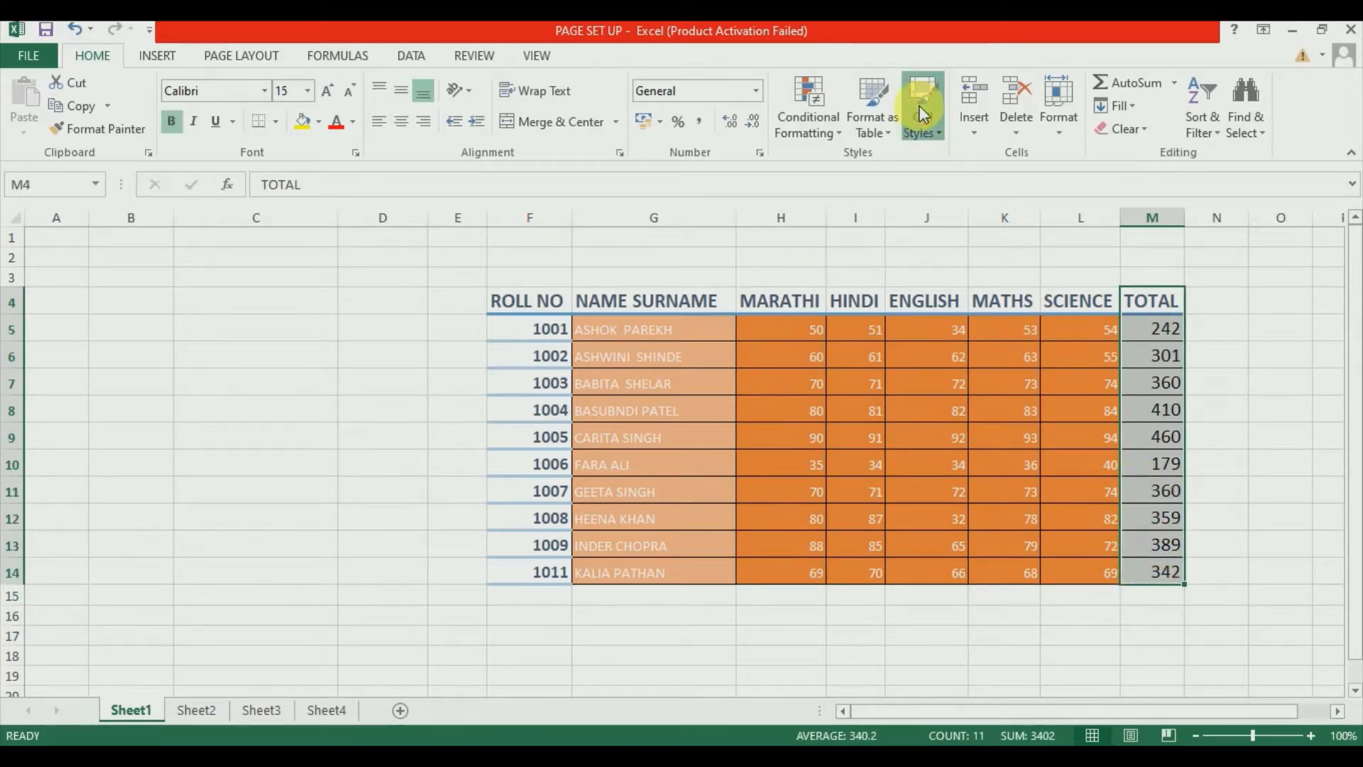
click(919, 105)
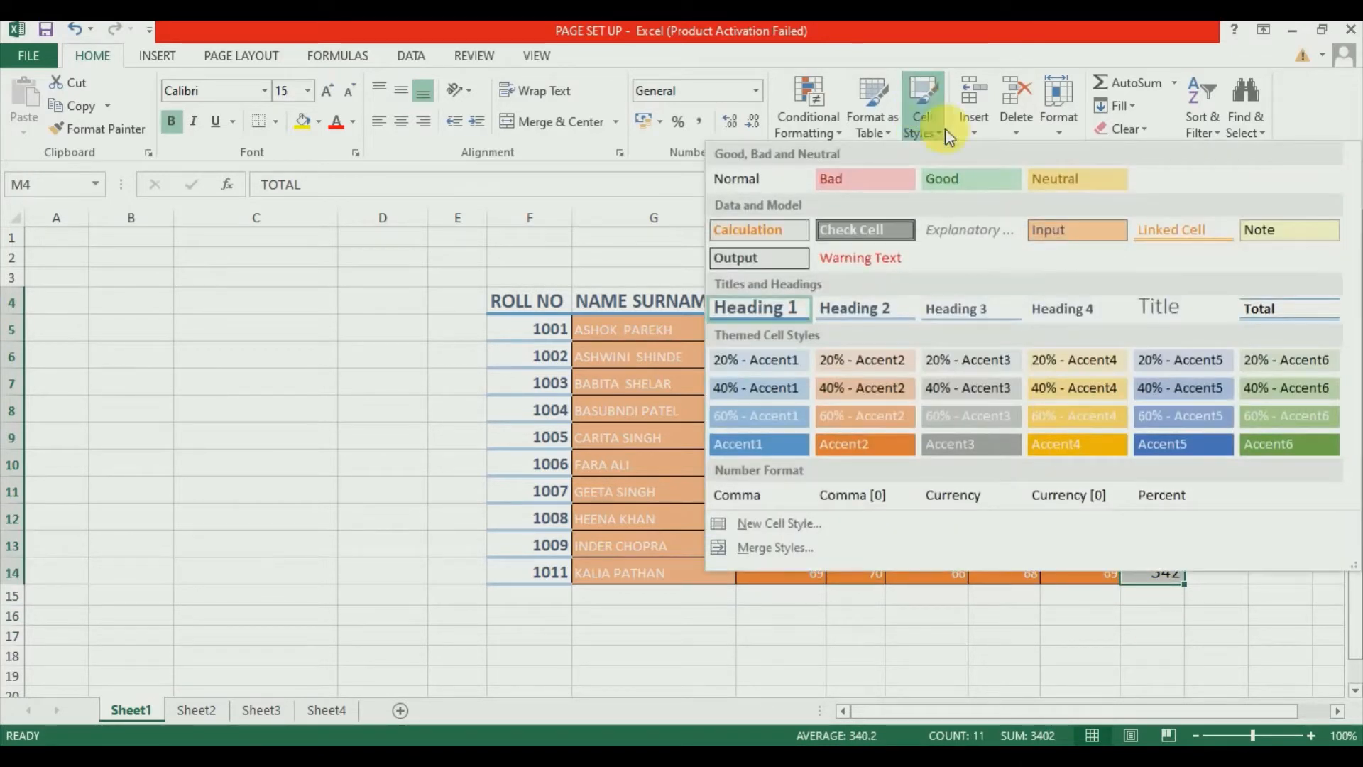
click(1273, 319)
click(1264, 328)
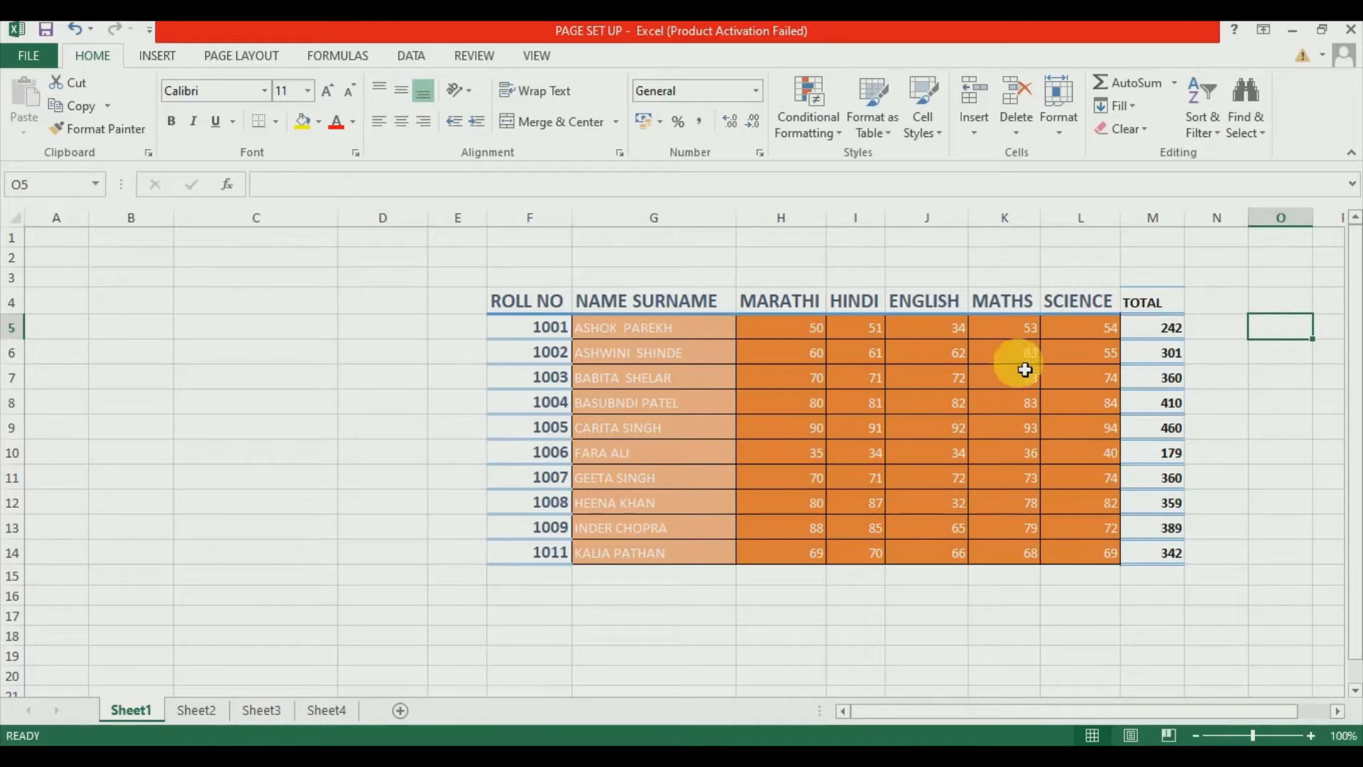
Apply the Wisp theme to the workbook
click(244, 60)
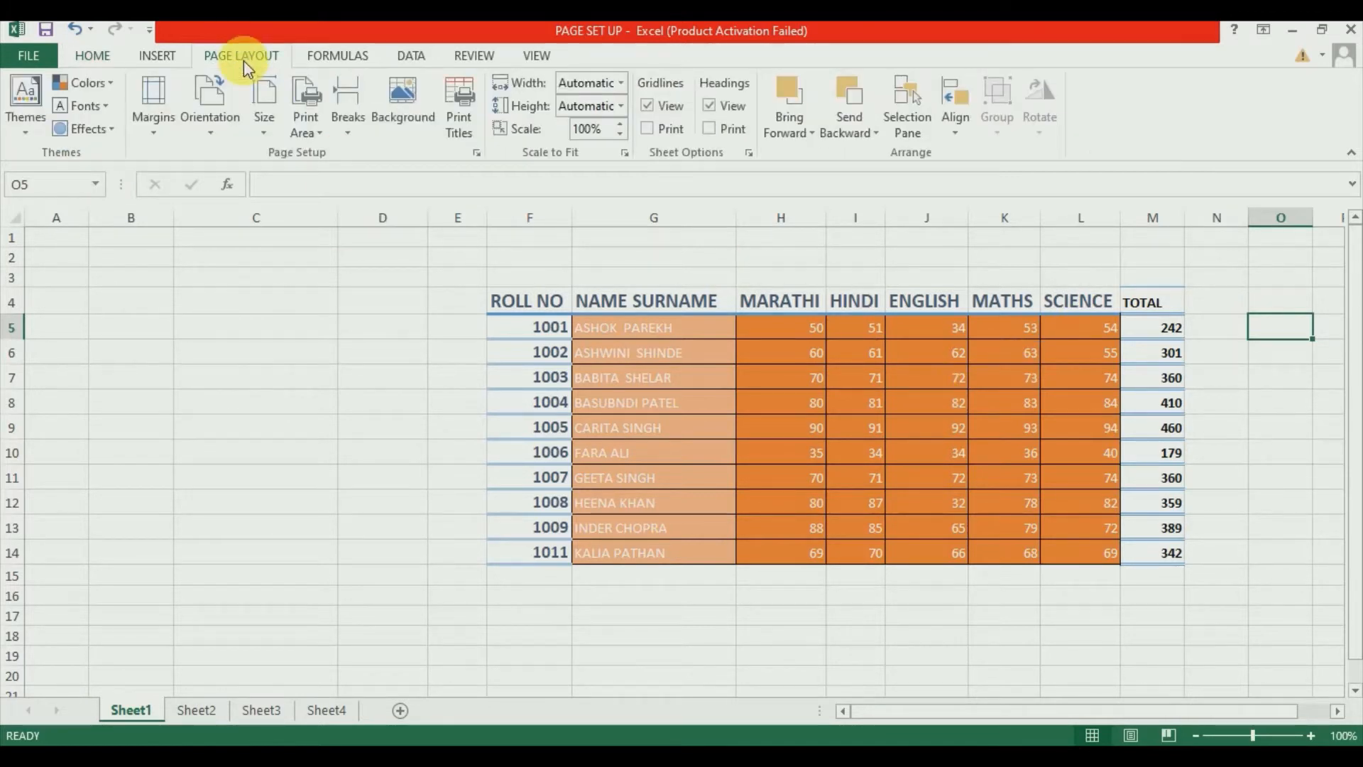
click(16, 128)
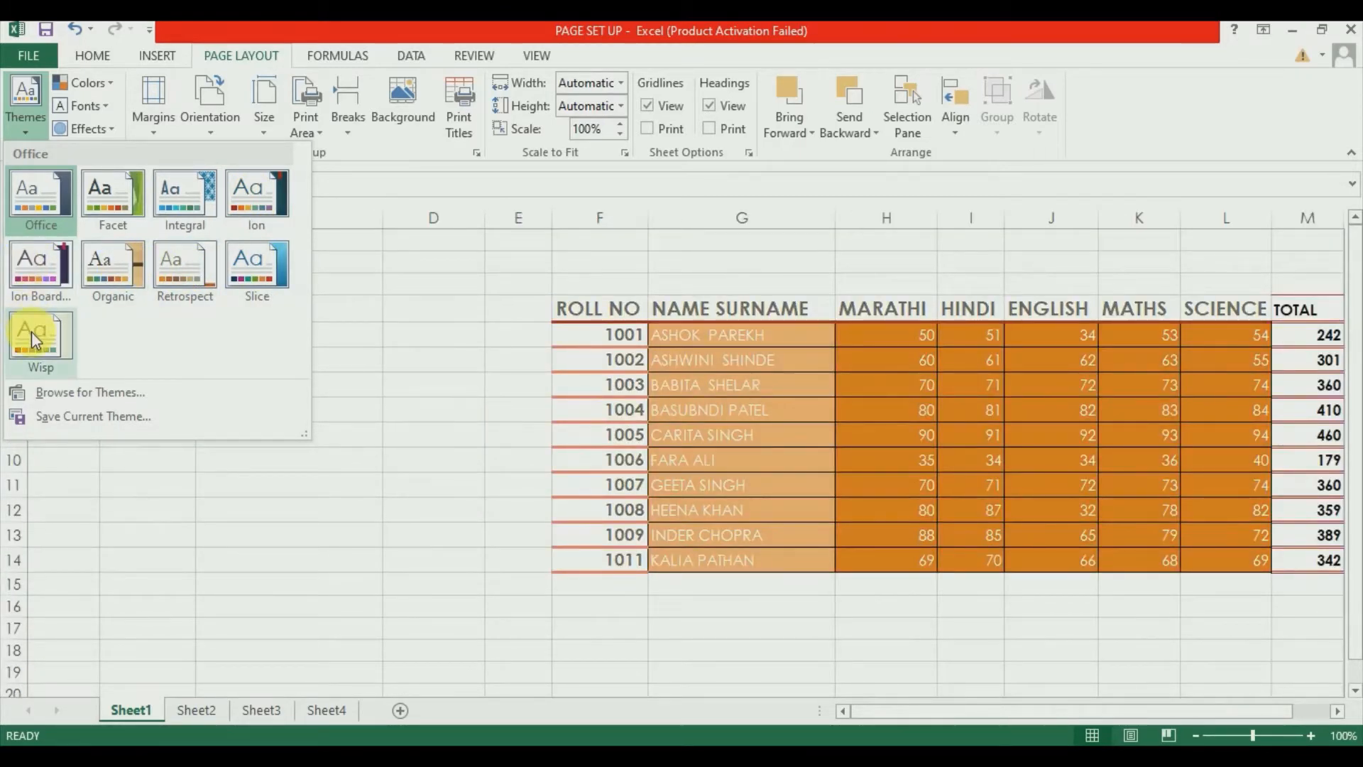
click(38, 330)
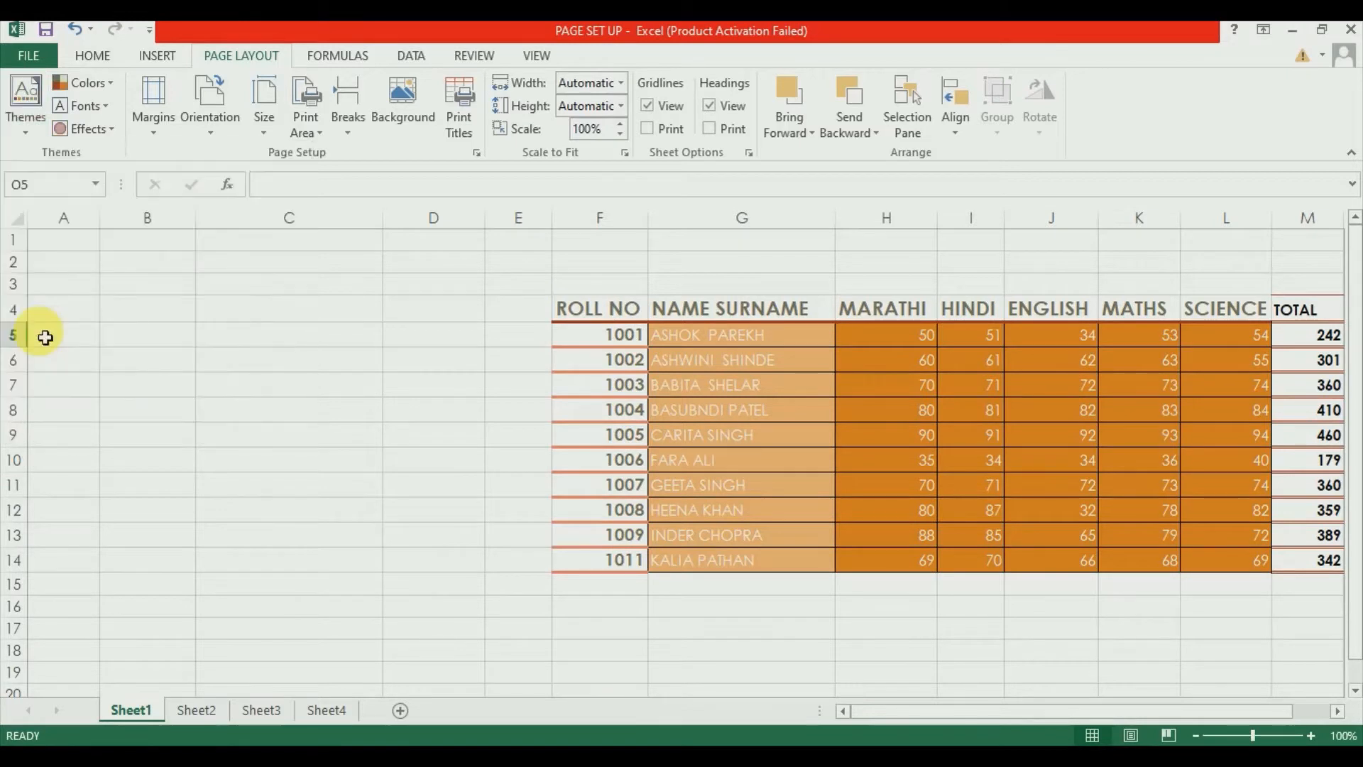
Change the theme colors to Green and the theme fonts to Georgia
click(90, 85)
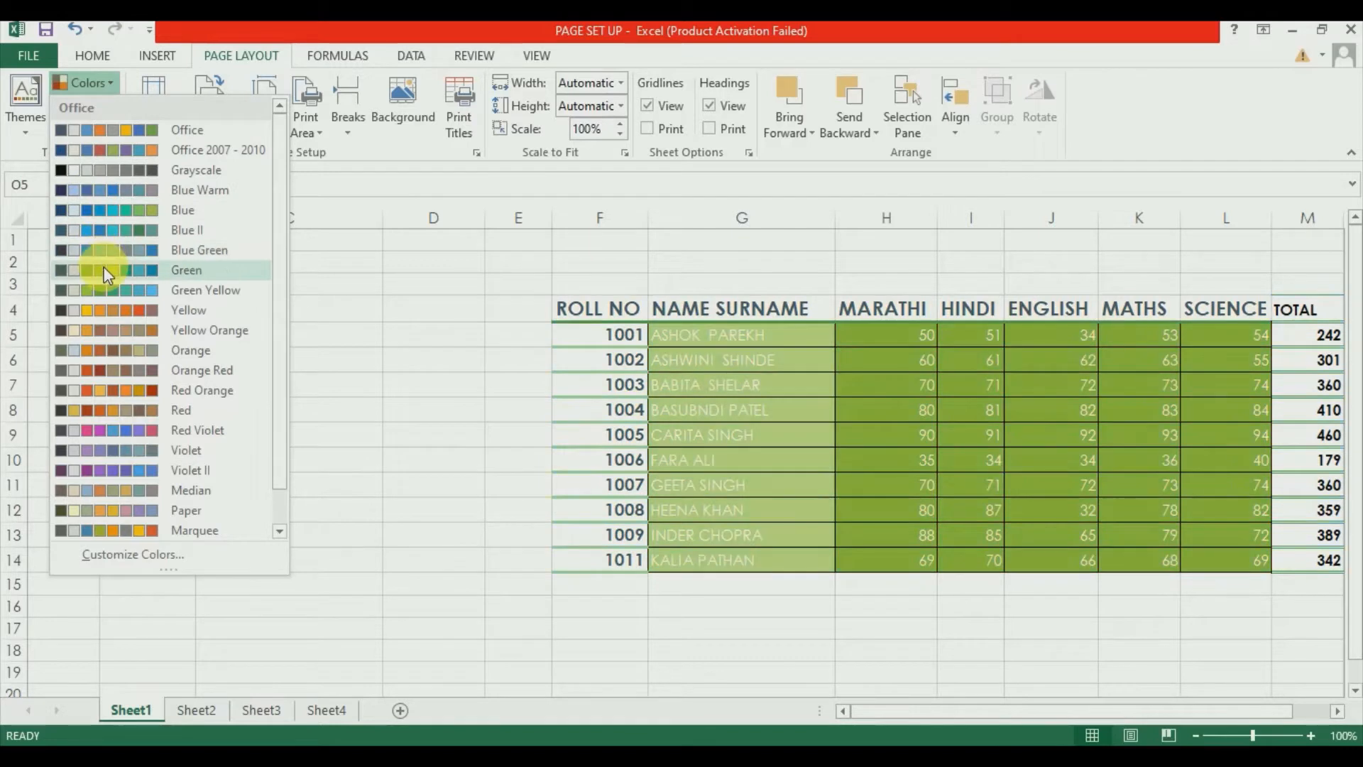
click(104, 266)
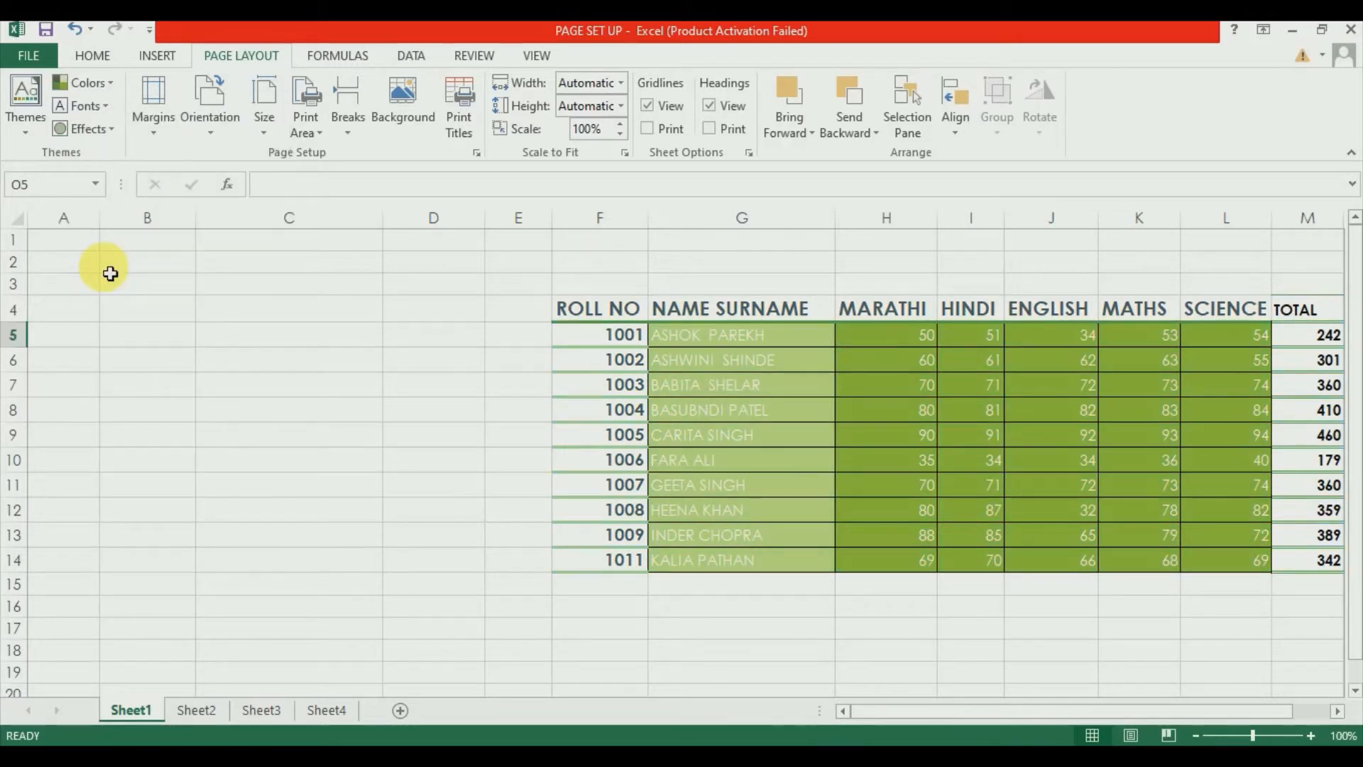
click(95, 112)
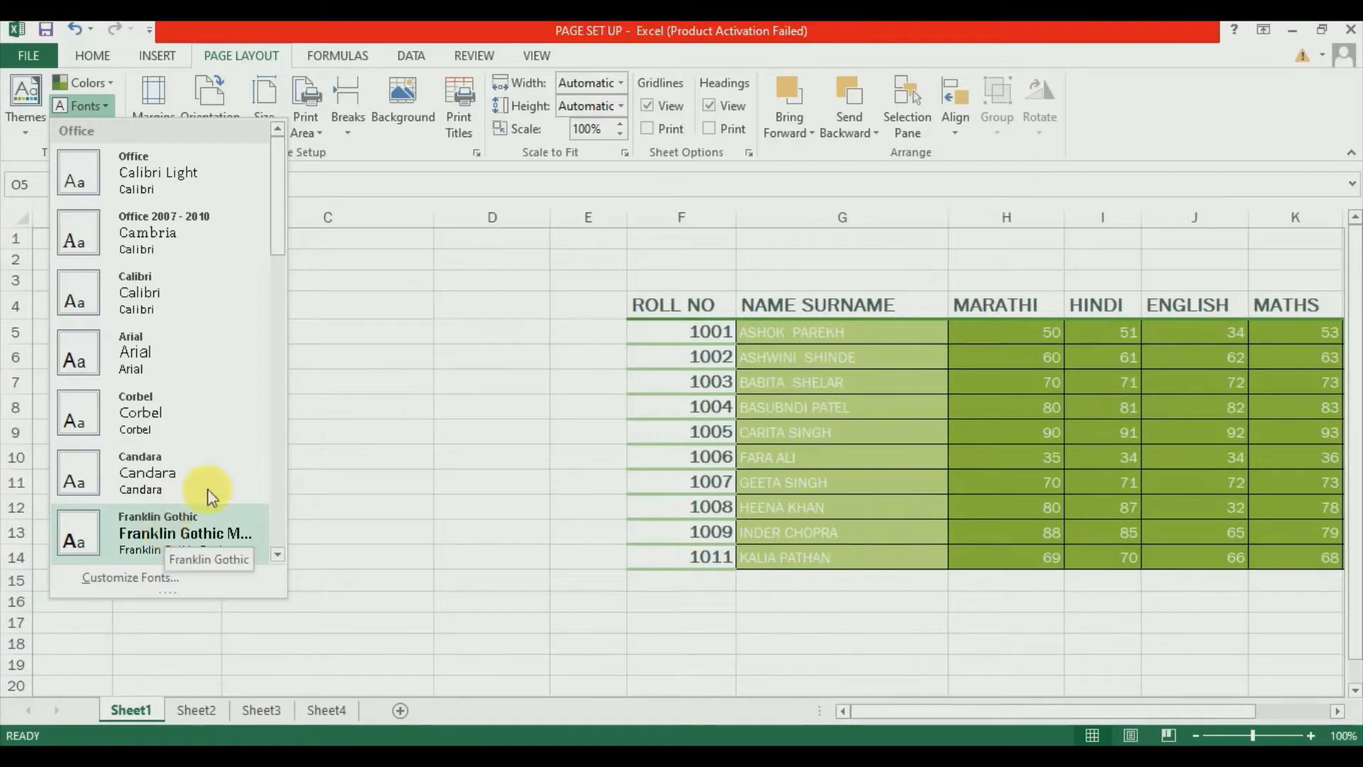
drag(274, 244, 277, 330)
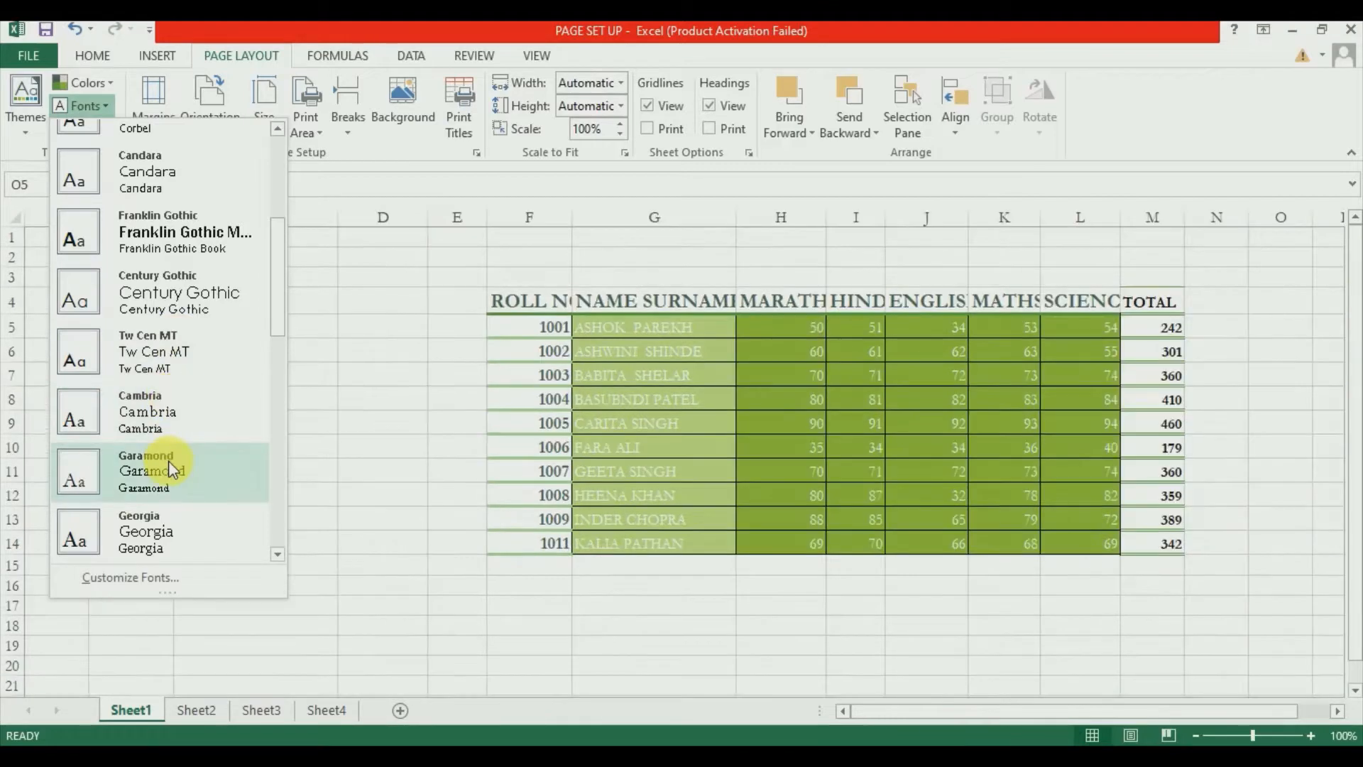
click(162, 533)
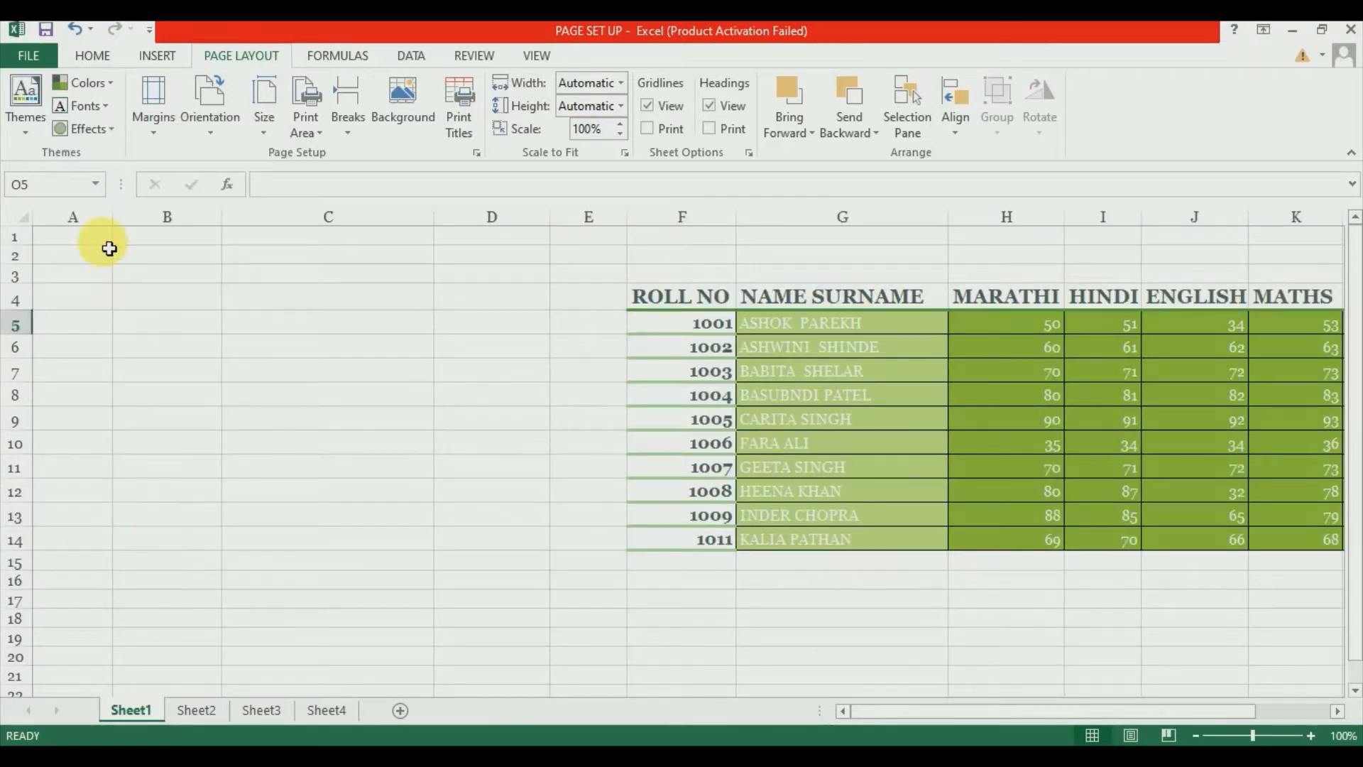
click(75, 132)
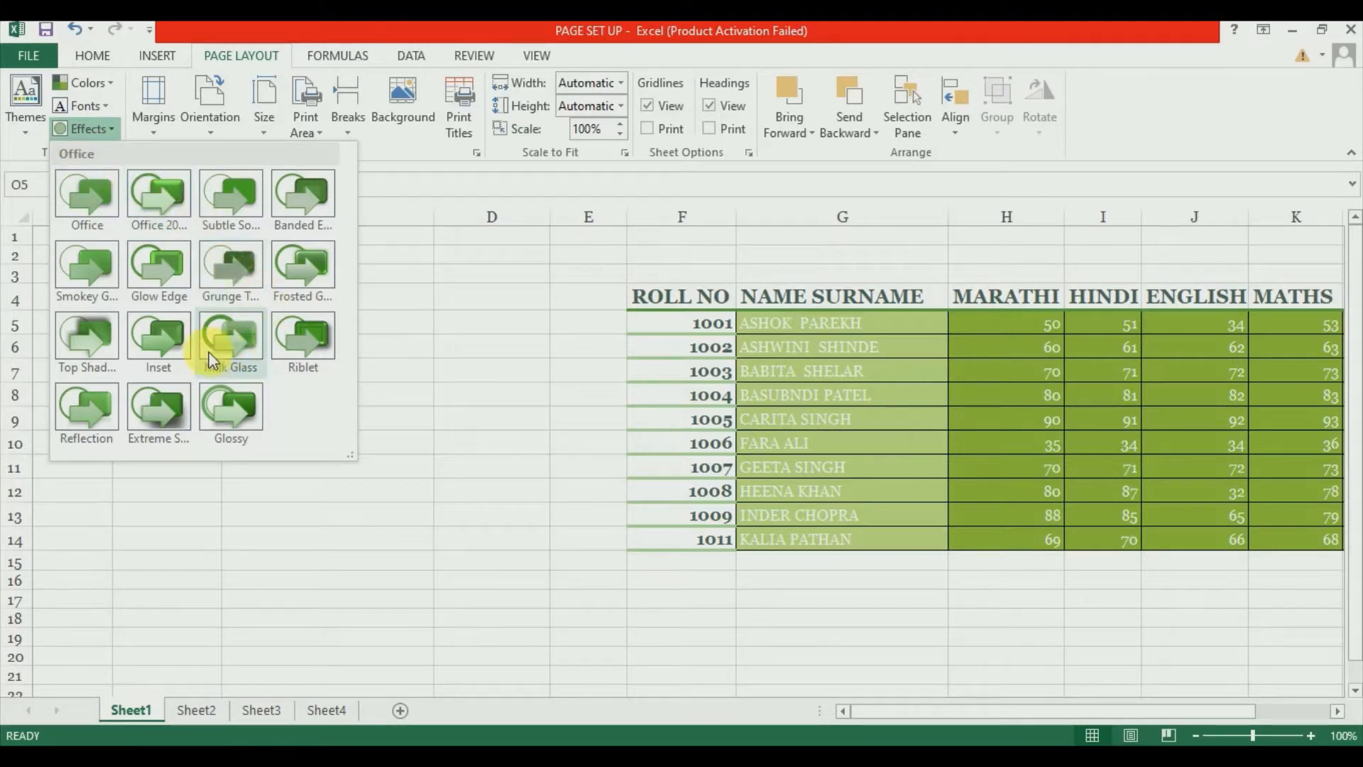
click(370, 345)
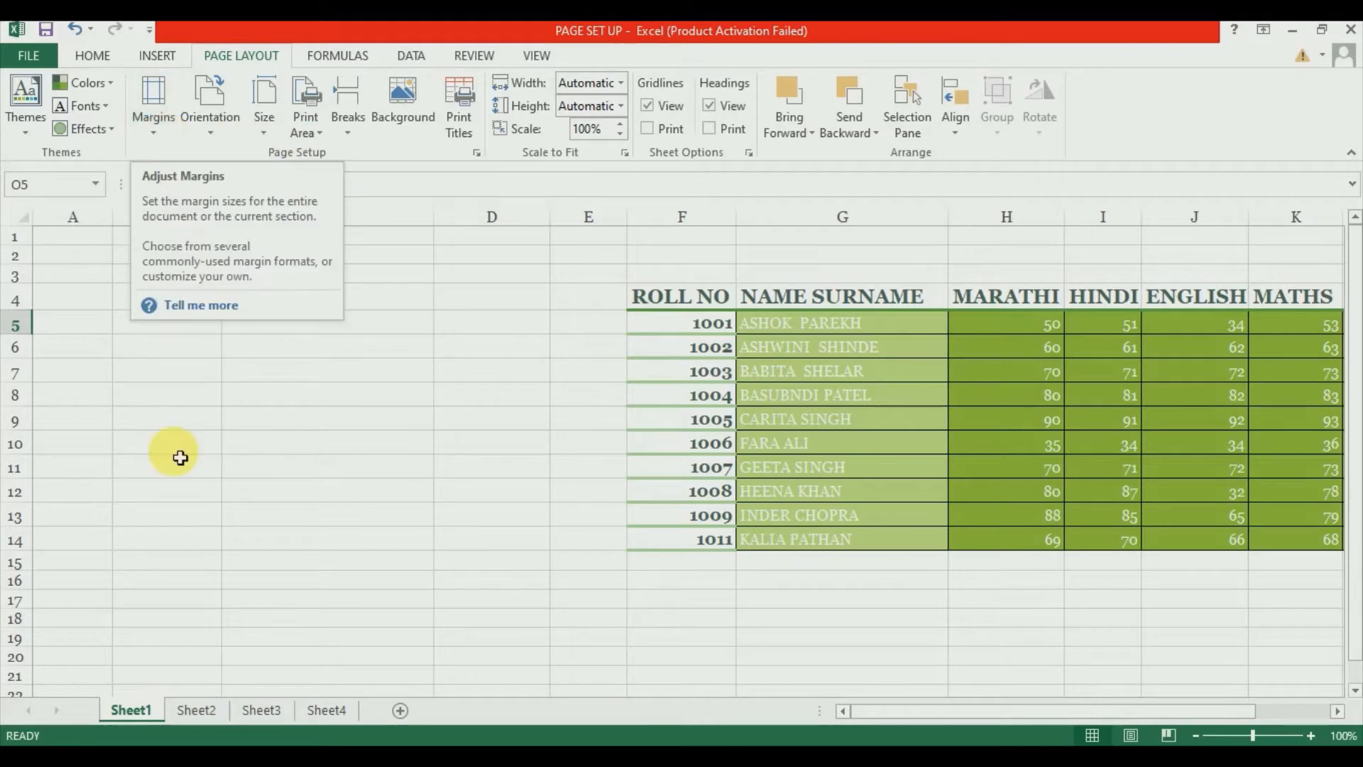
On Sheet2, look through the whole marks table and check how it prints in the print preview
click(199, 706)
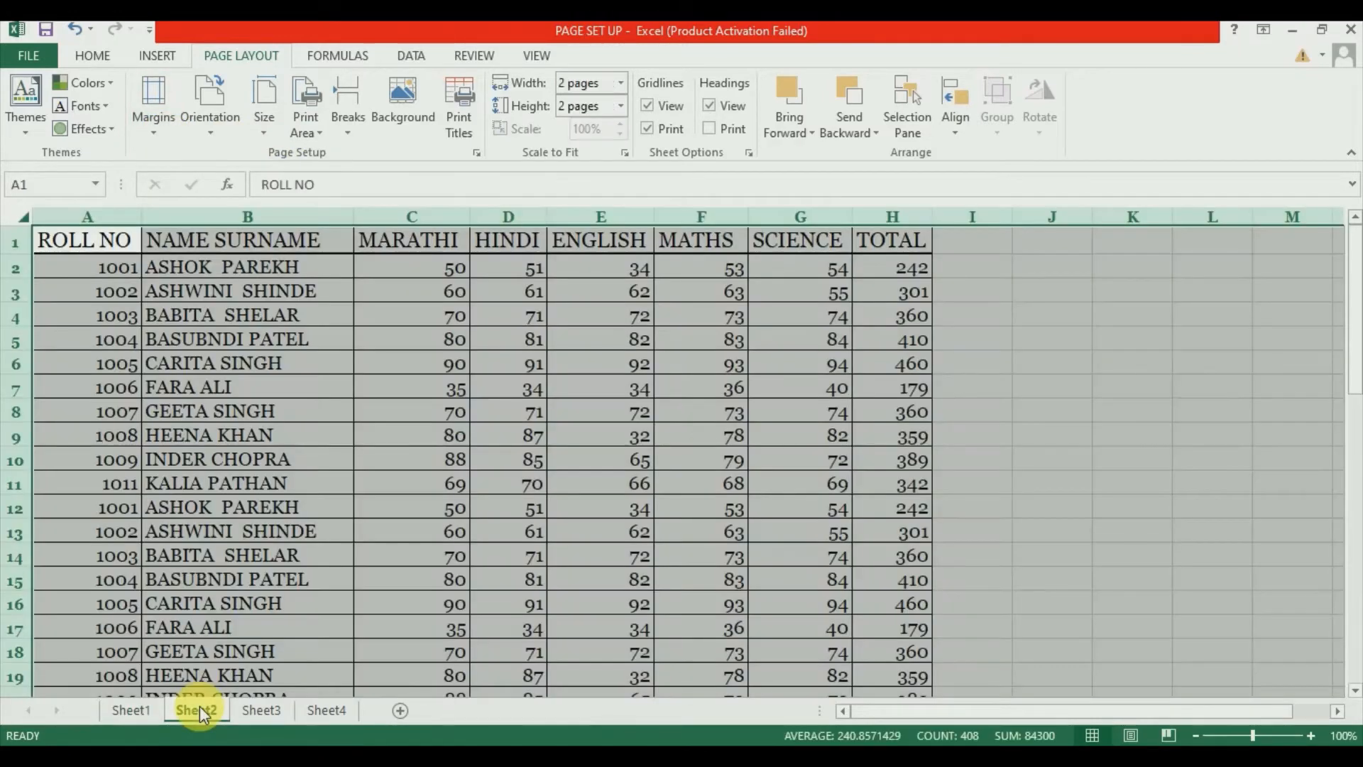
click(202, 627)
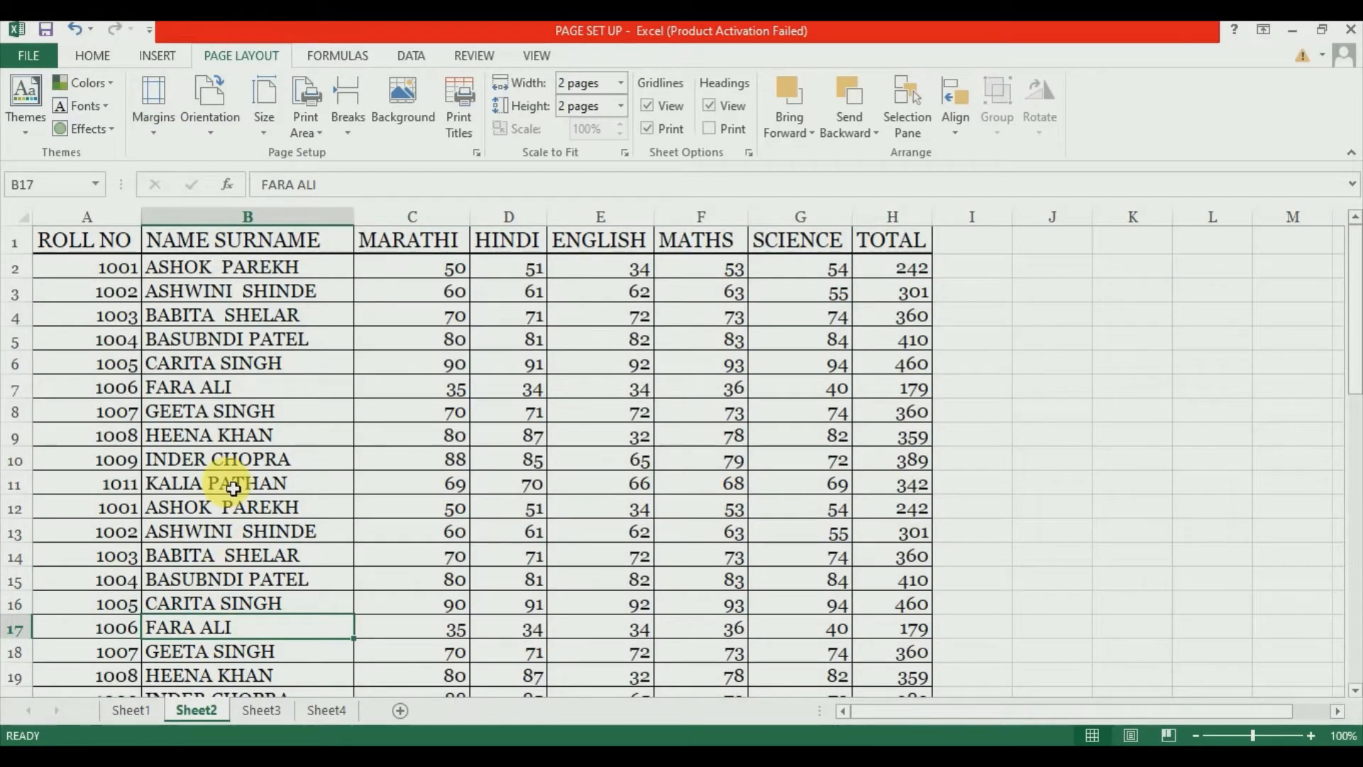
scroll(234, 492, down, 9)
scroll(234, 489, down, 4)
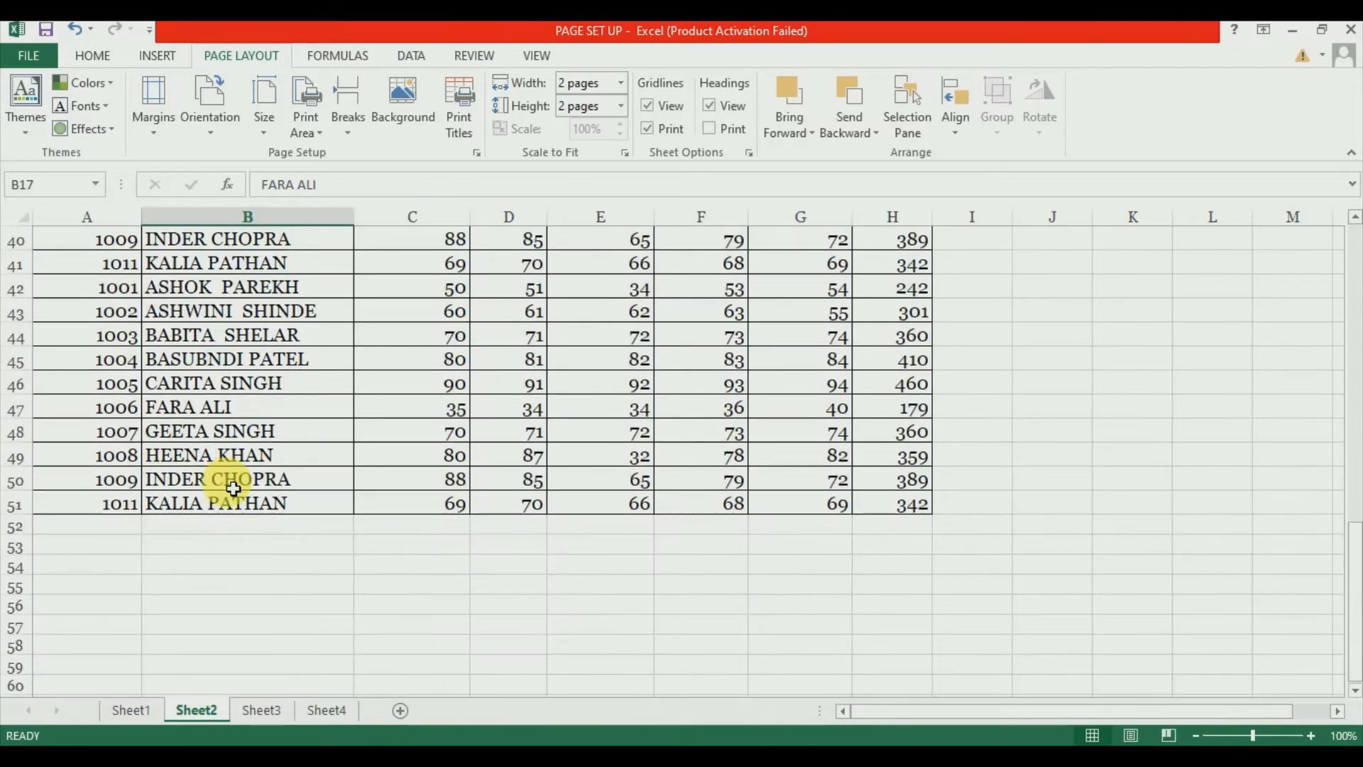
scroll(233, 489, up, 13)
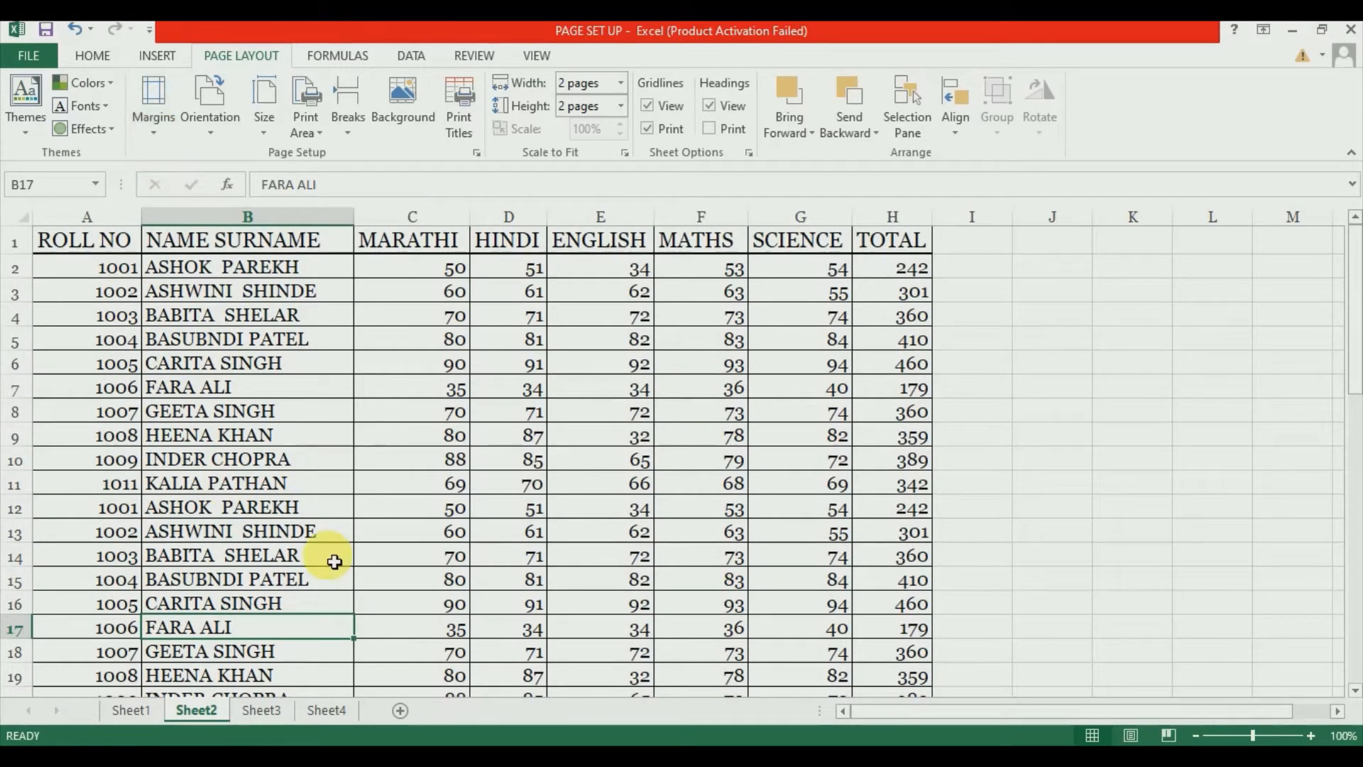
key(ctrl+p)
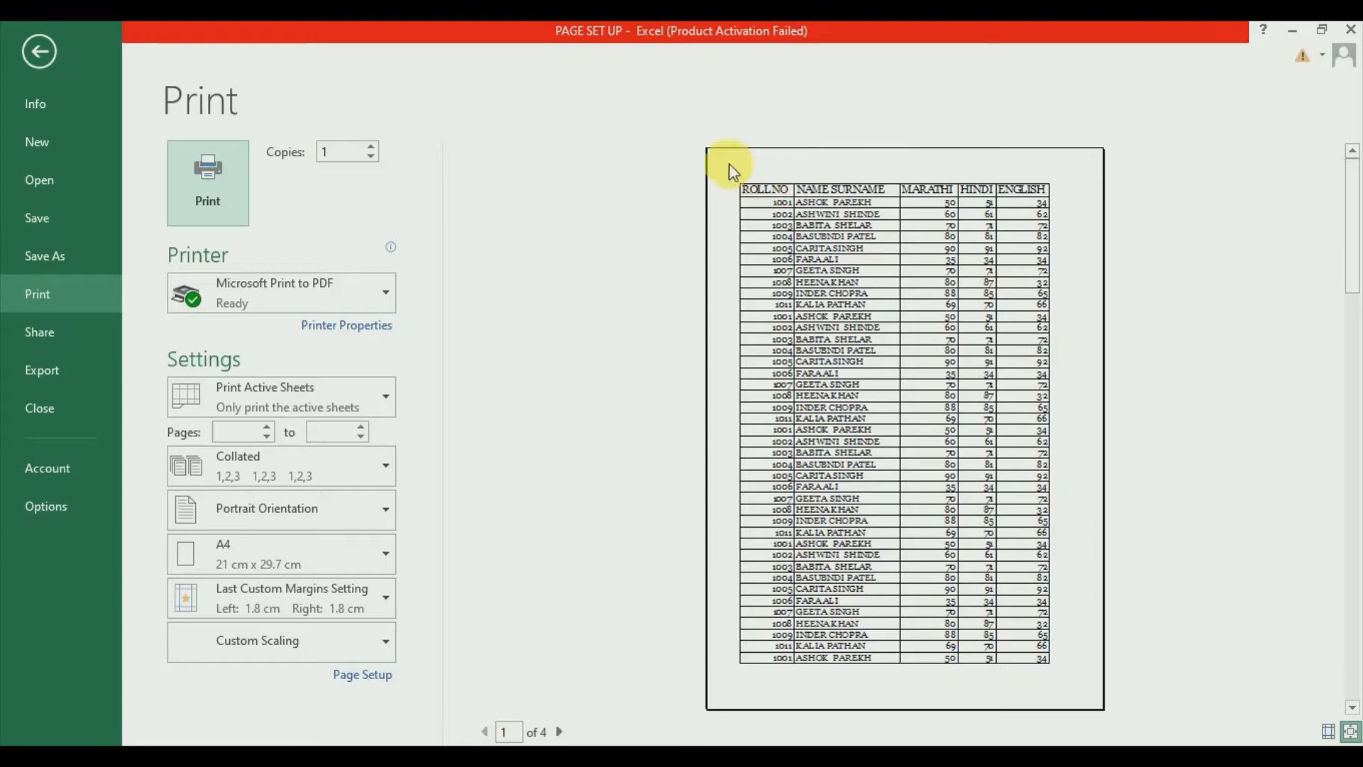
click(28, 45)
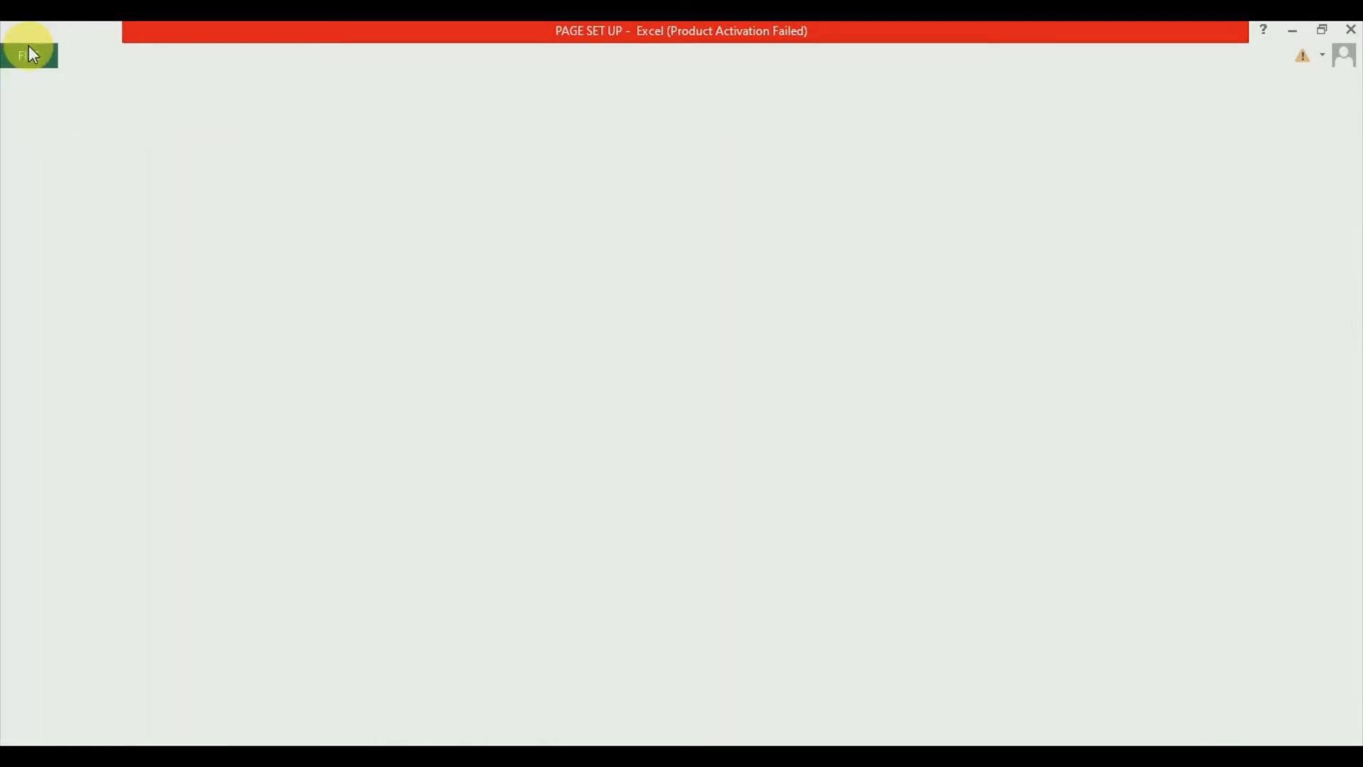
Set Sheet2's page margins to Narrow and check the result in the print preview
click(151, 135)
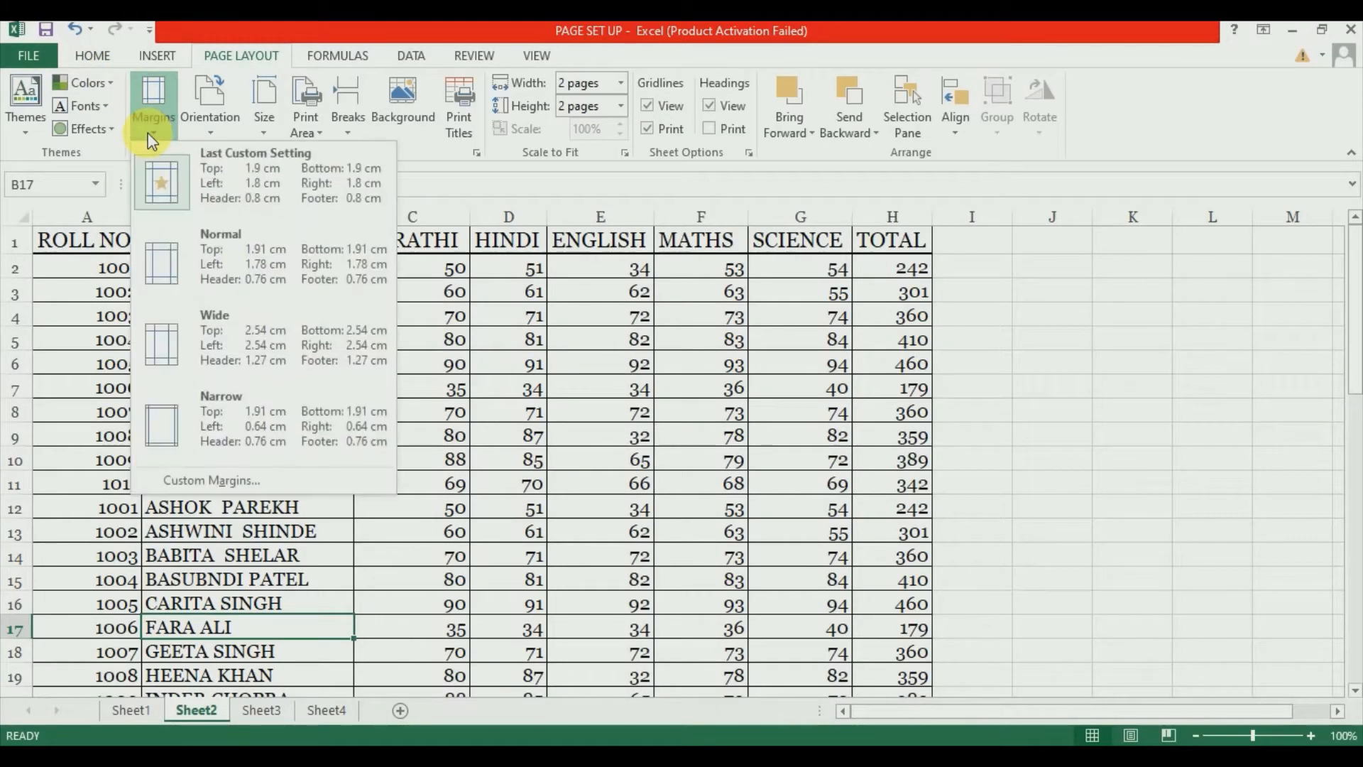
click(229, 408)
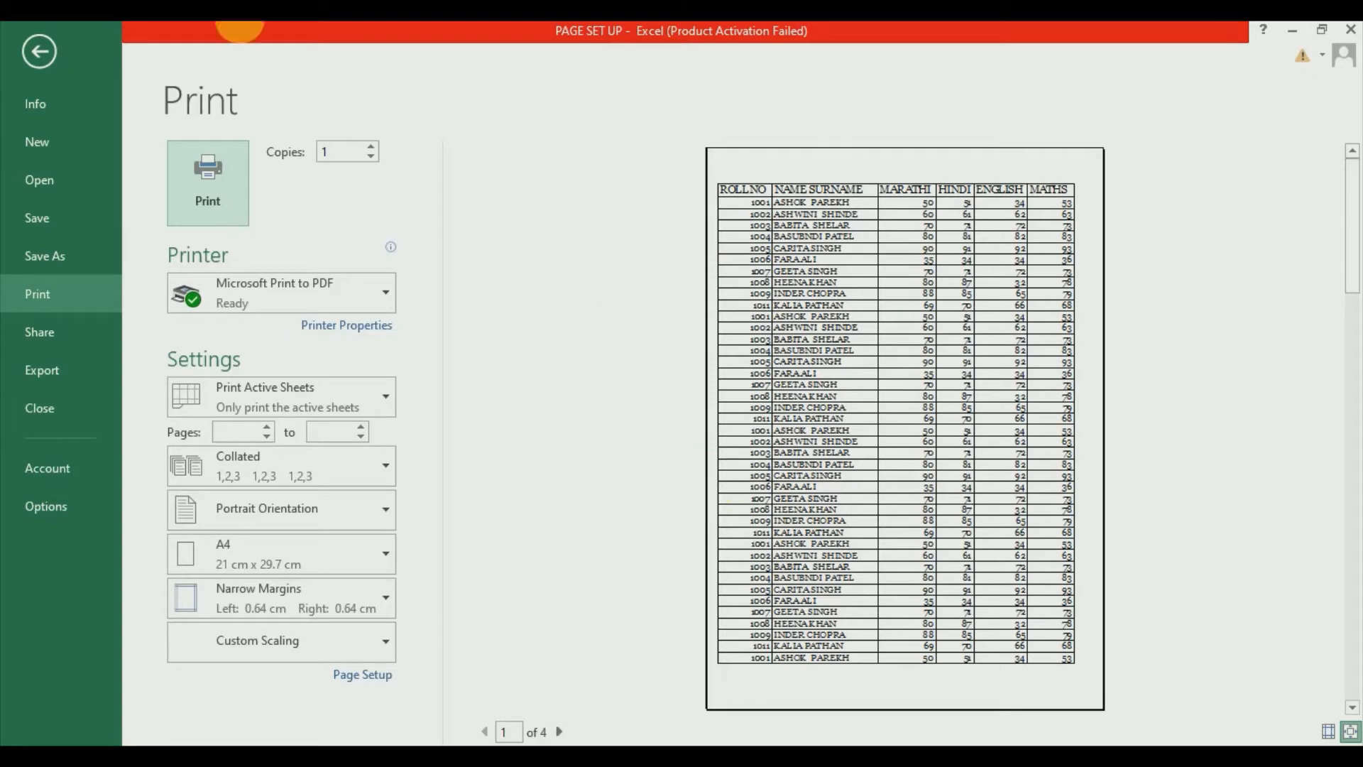
click(48, 58)
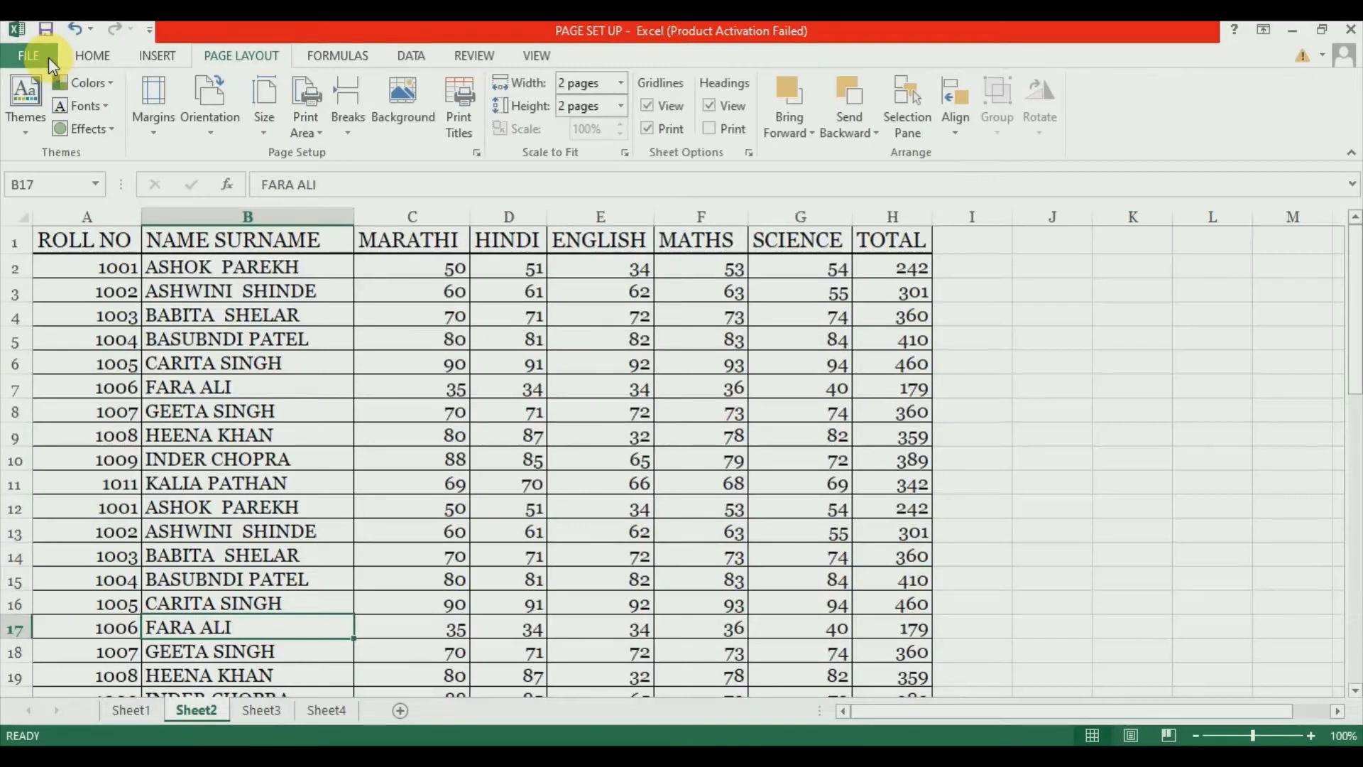
Set Sheet2's page margins to Wide and page through the print preview to compare the layout
click(147, 105)
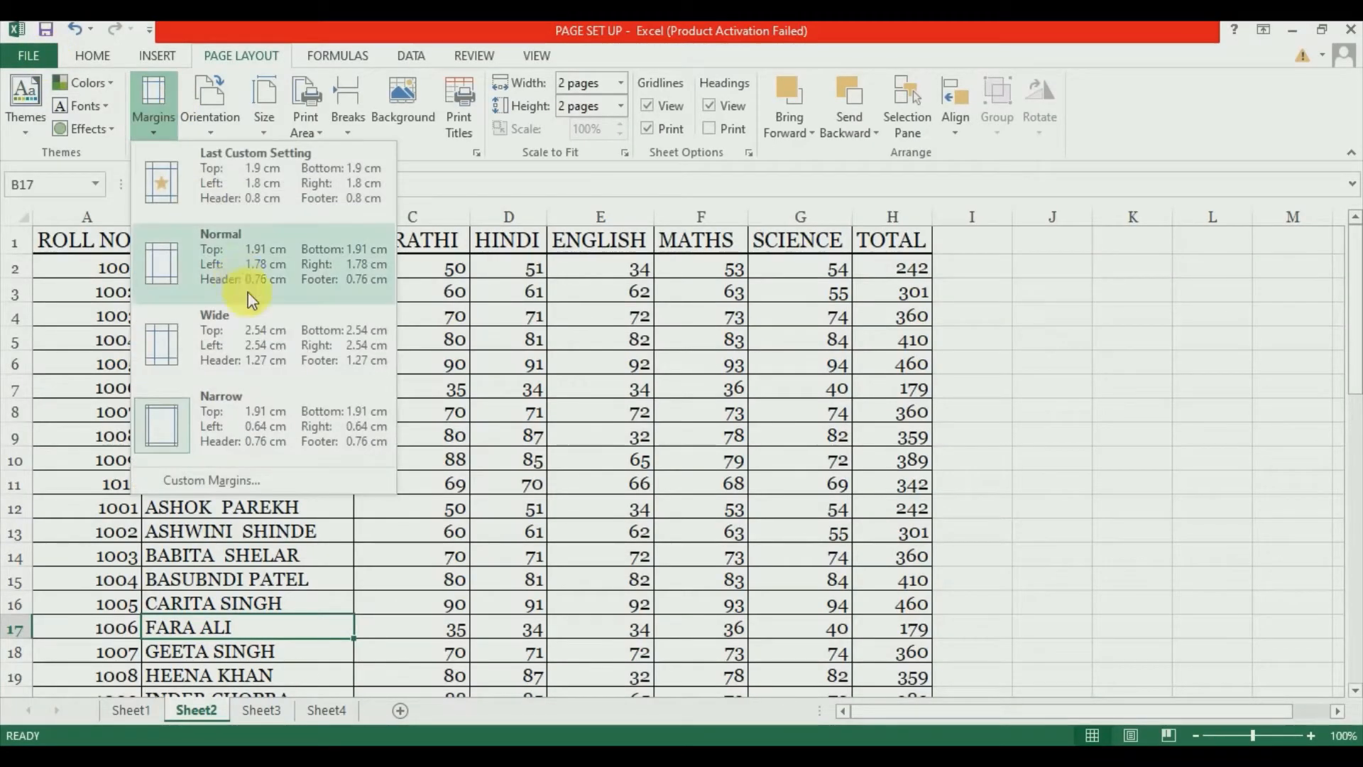
click(270, 326)
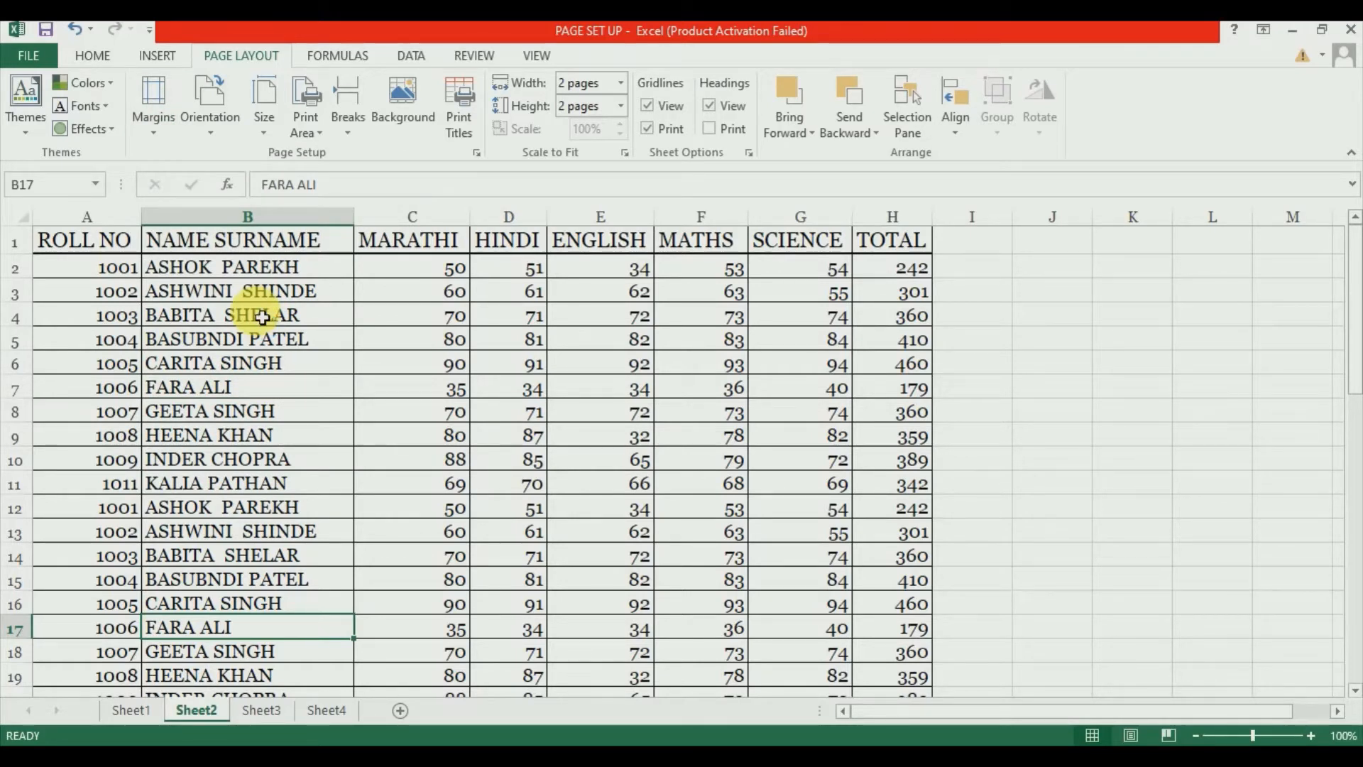
key(ctrl+p)
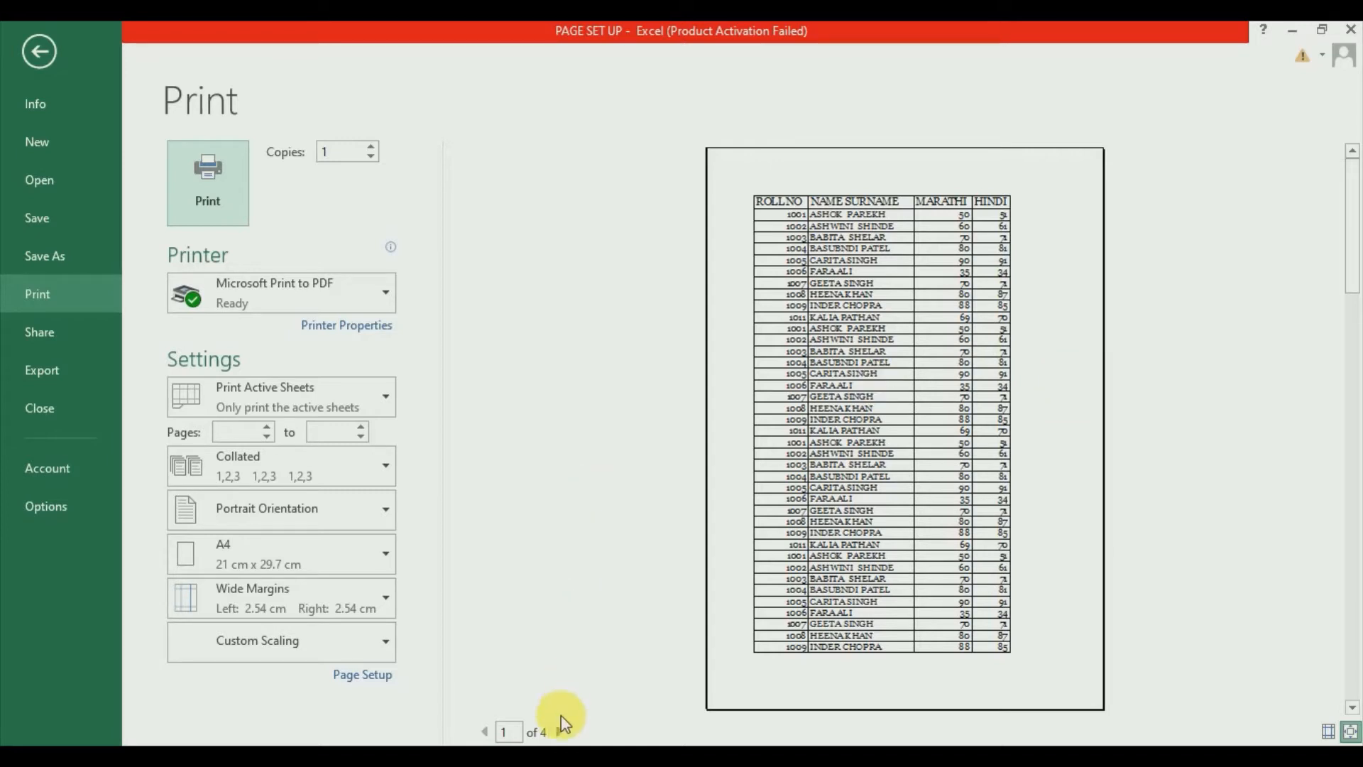
click(561, 734)
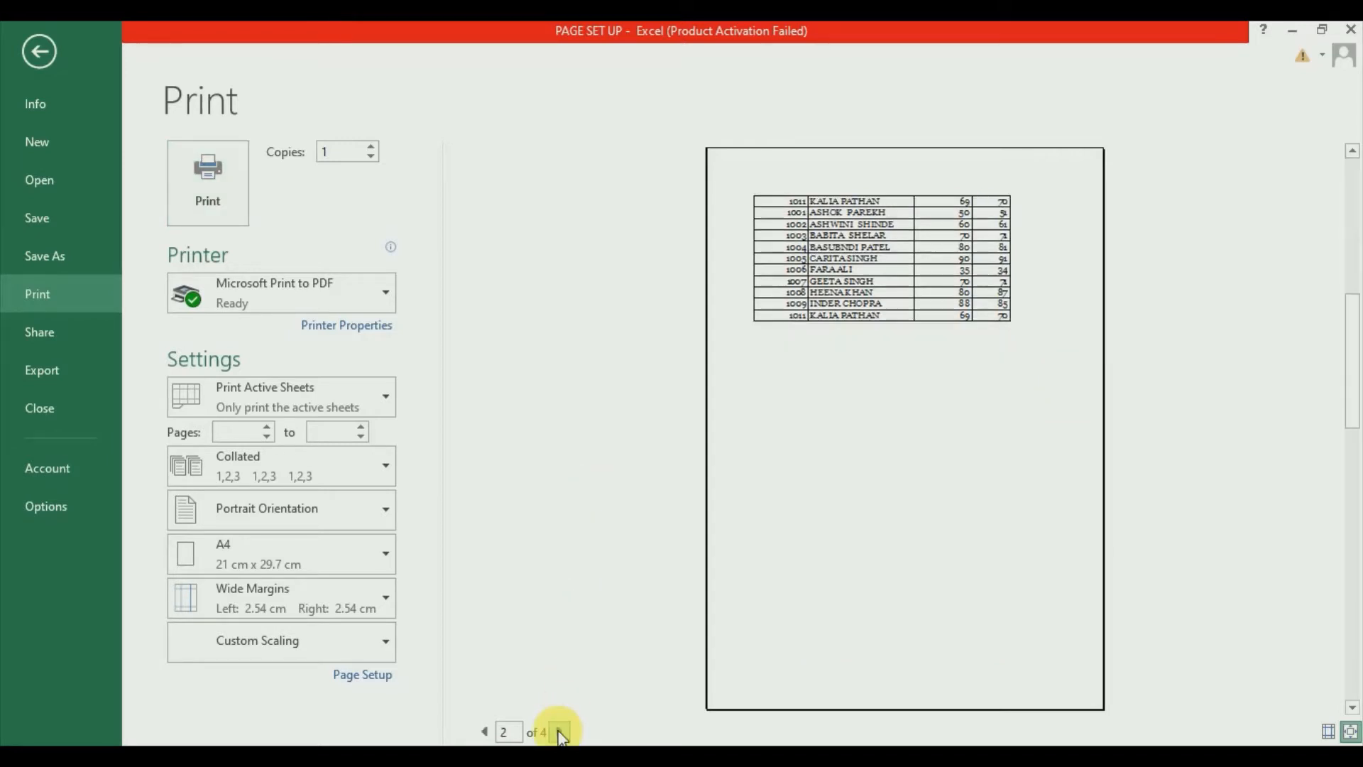
click(561, 734)
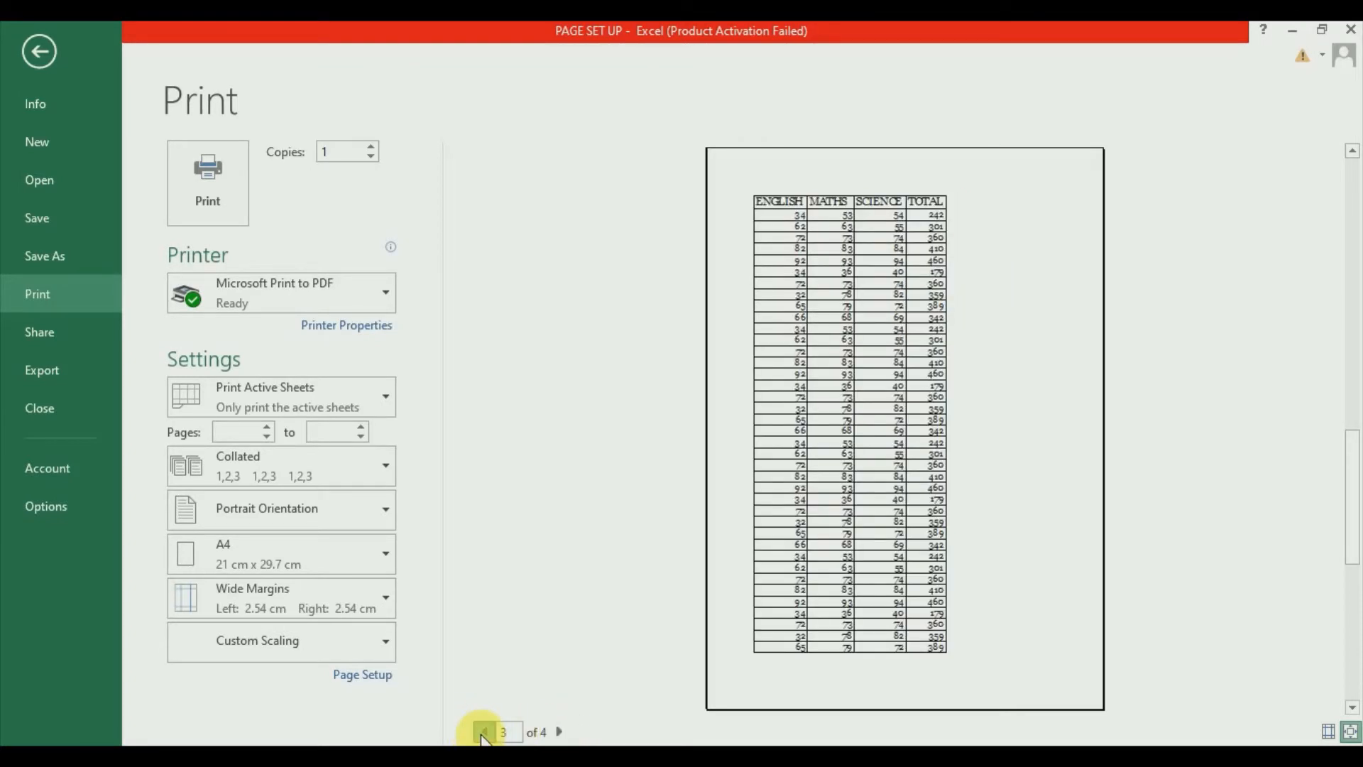
click(484, 732)
click(484, 732)
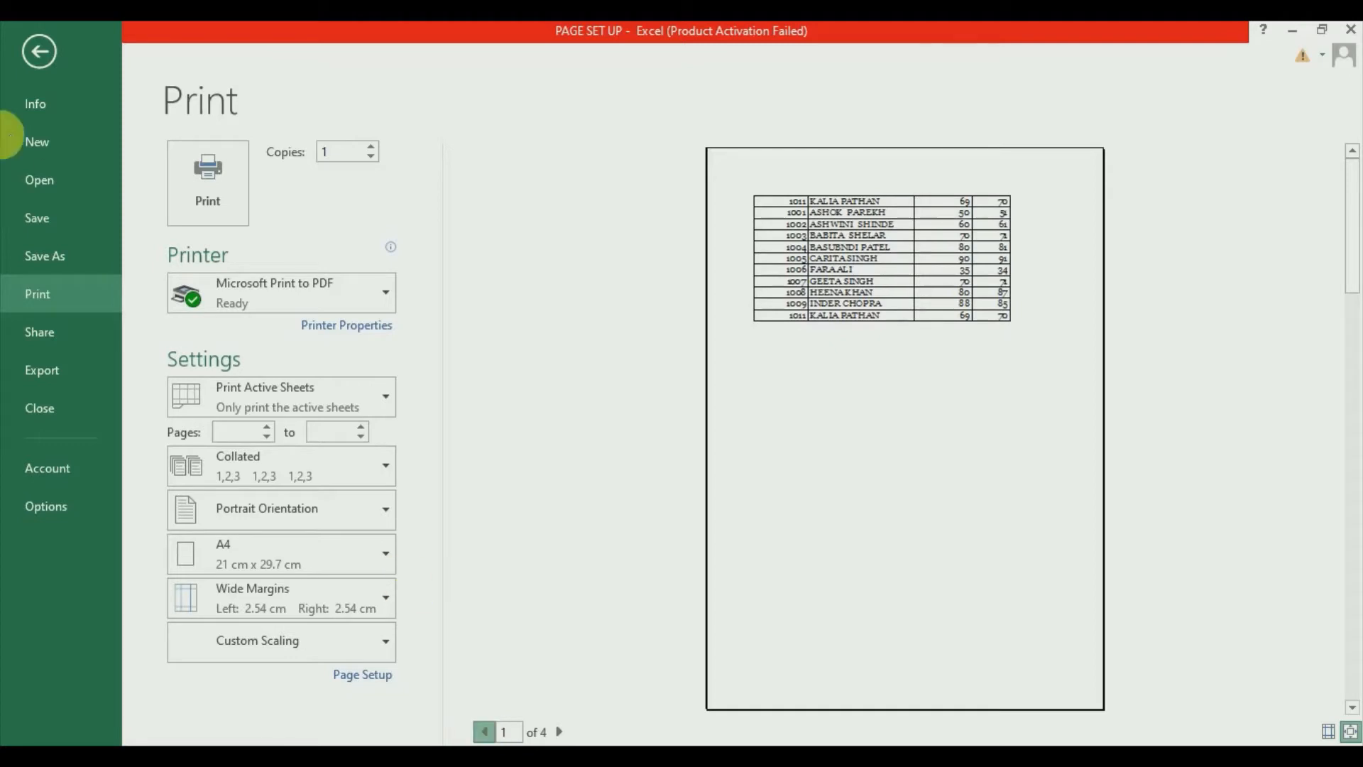
click(40, 41)
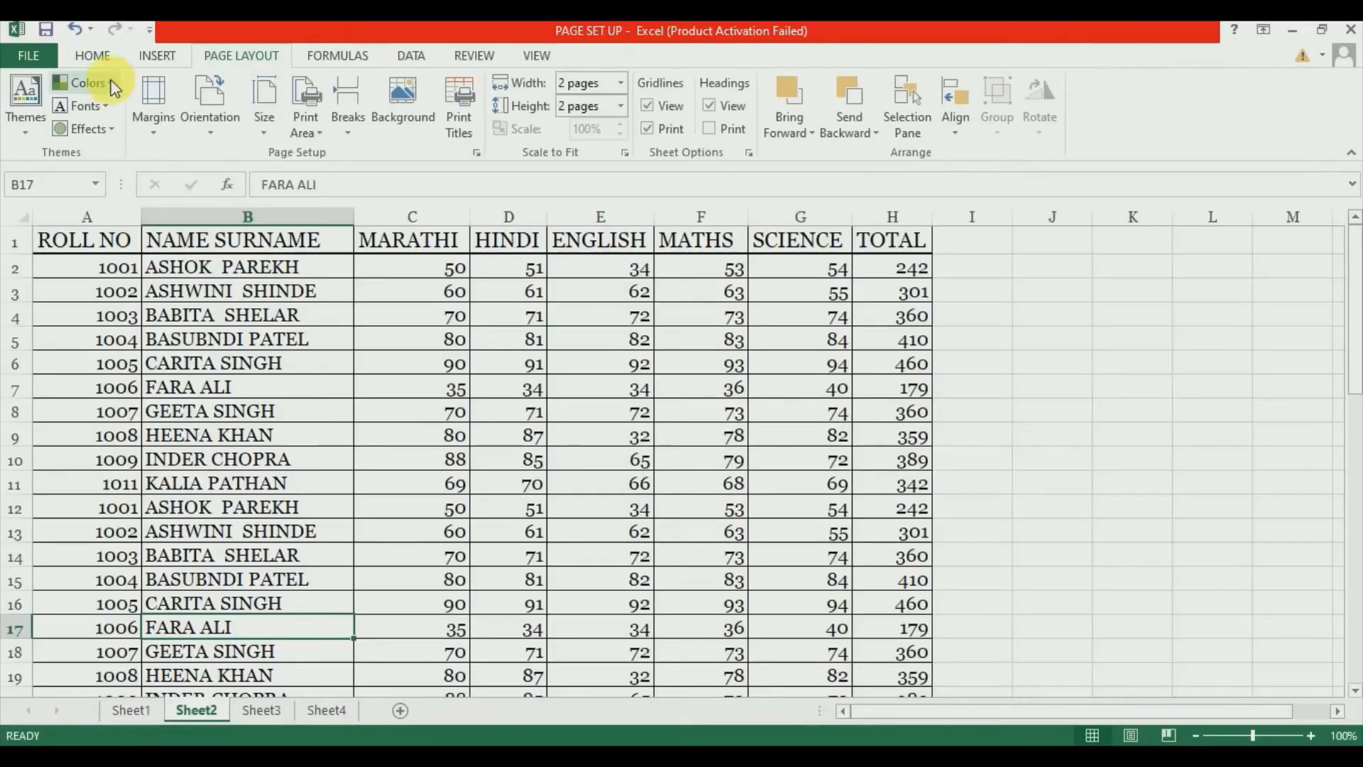
Set Sheet2's page margins to Normal and check the result in the print preview
click(147, 112)
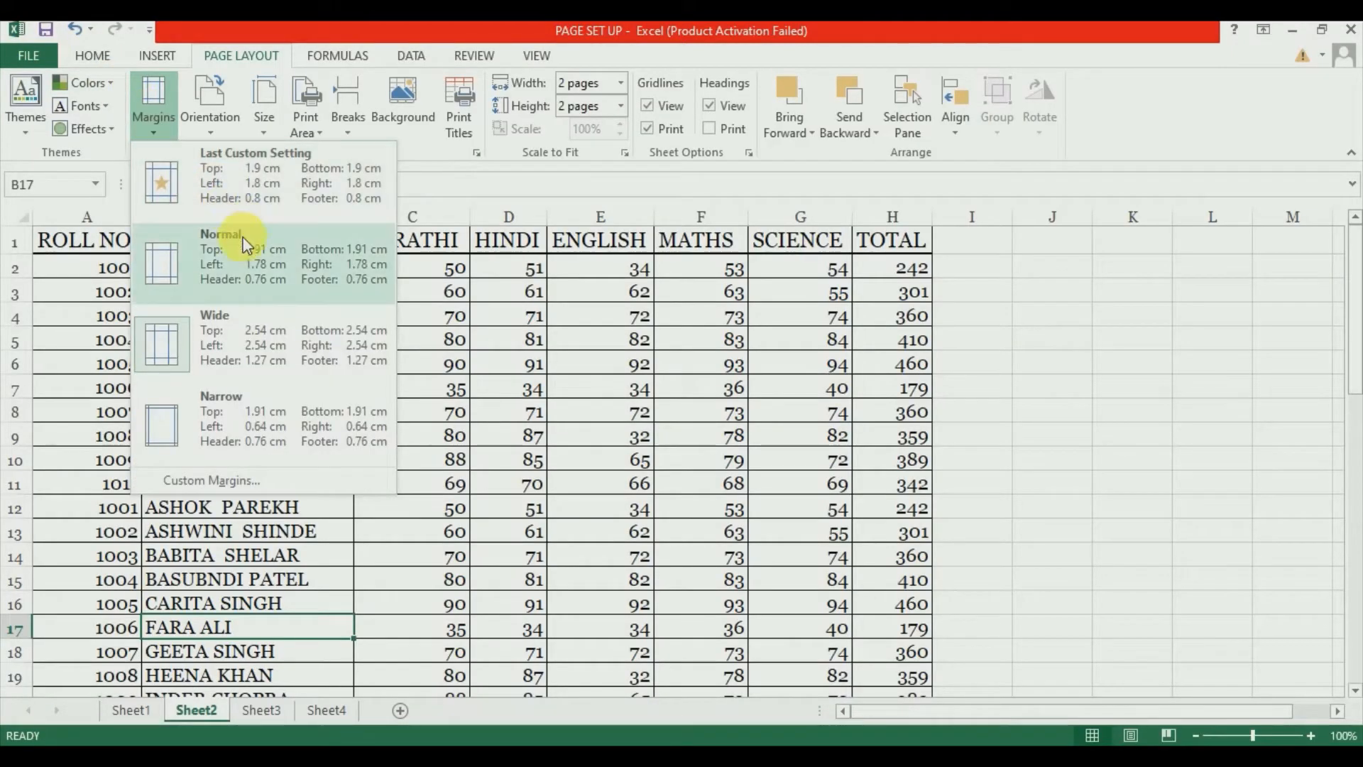
click(258, 252)
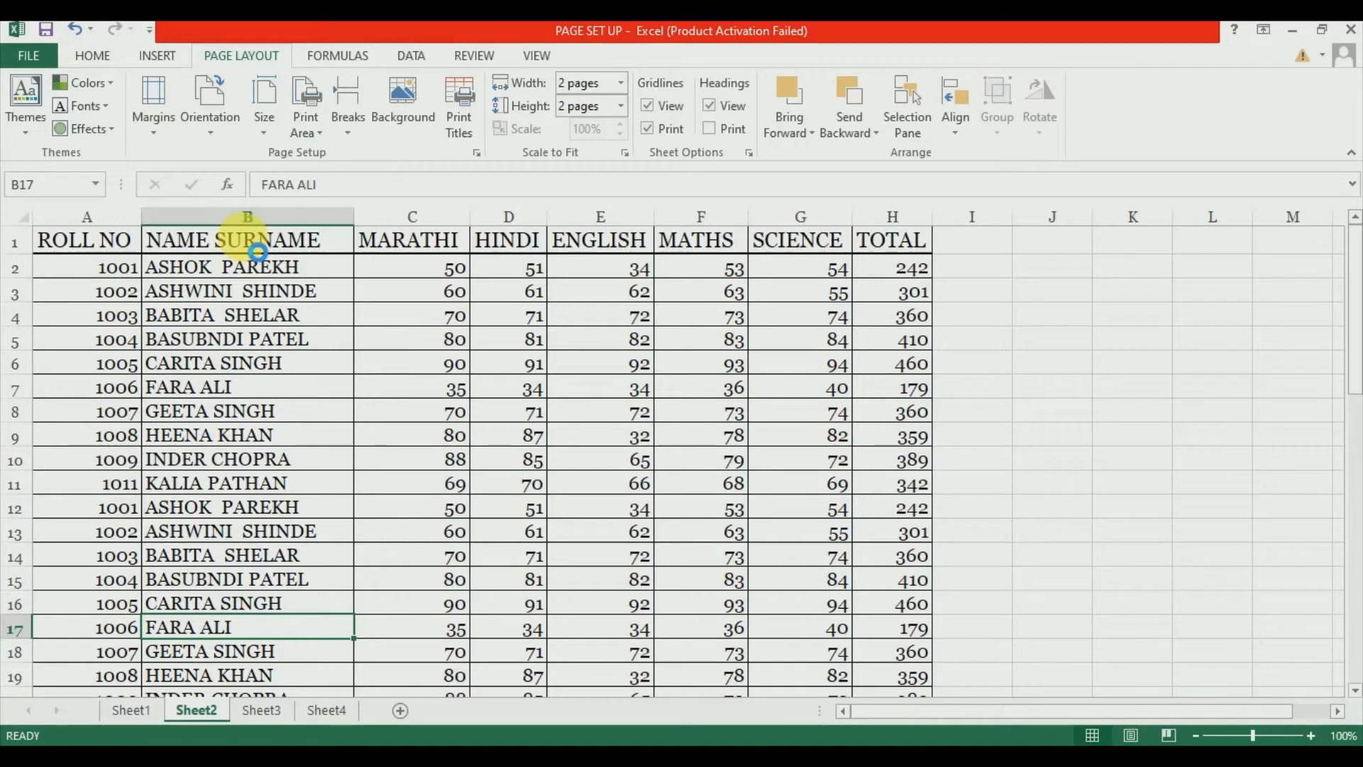
key(ctrl+p)
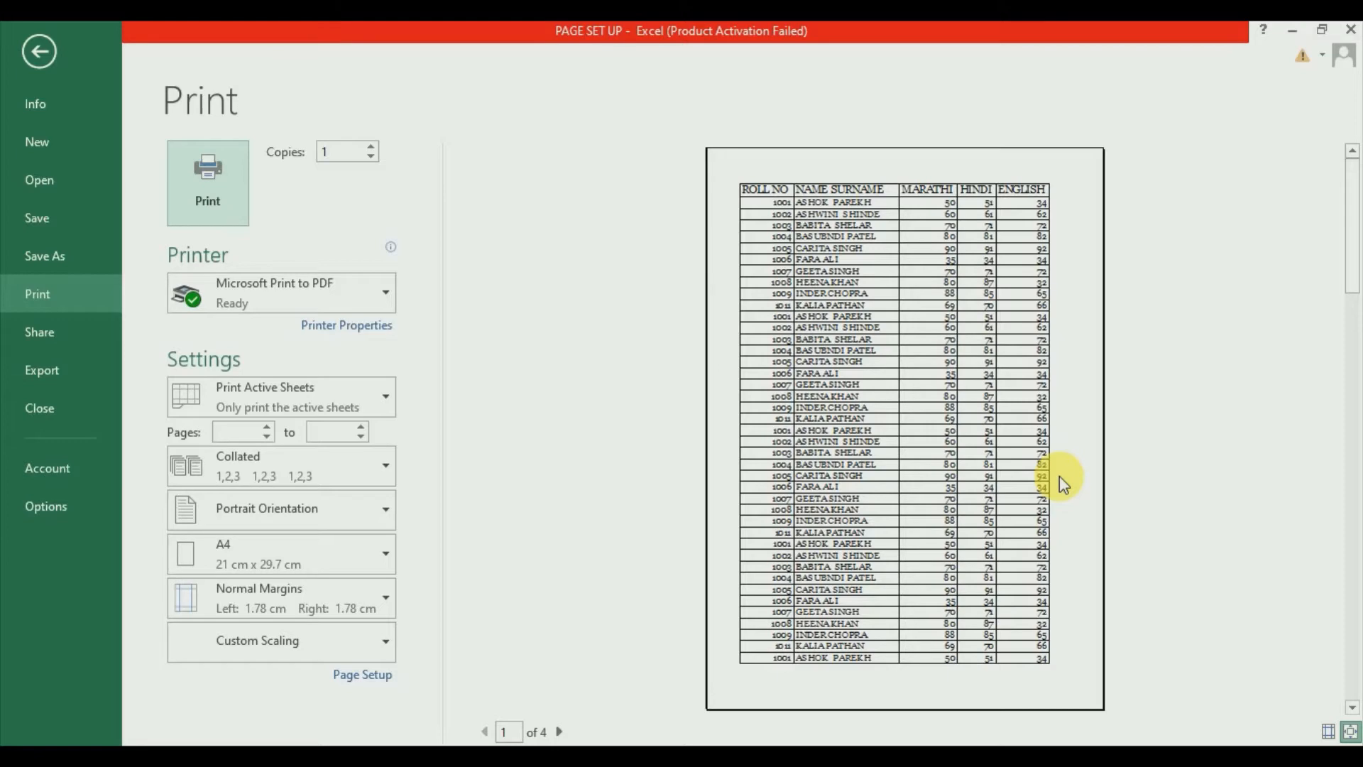
click(32, 40)
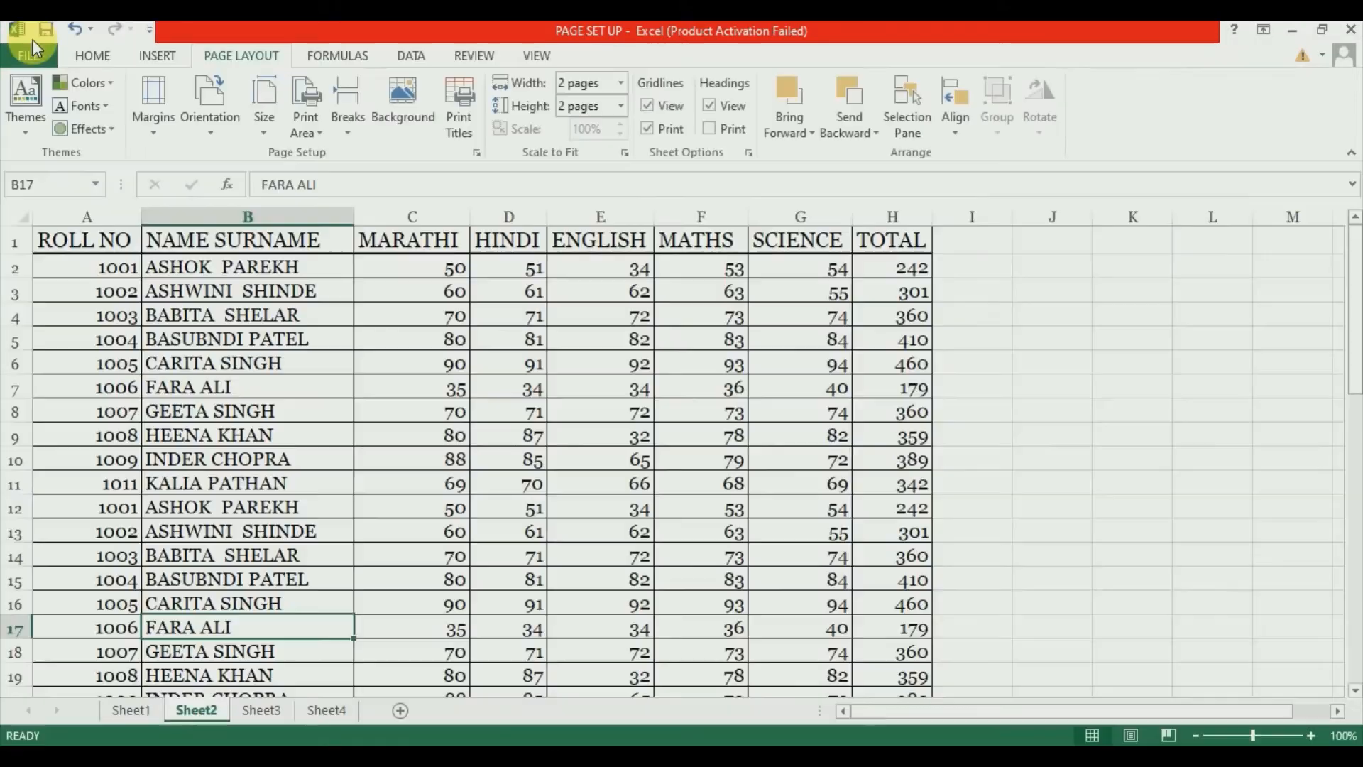
Examine the custom margin settings in Page Setup and close the dialog without changing them
click(151, 135)
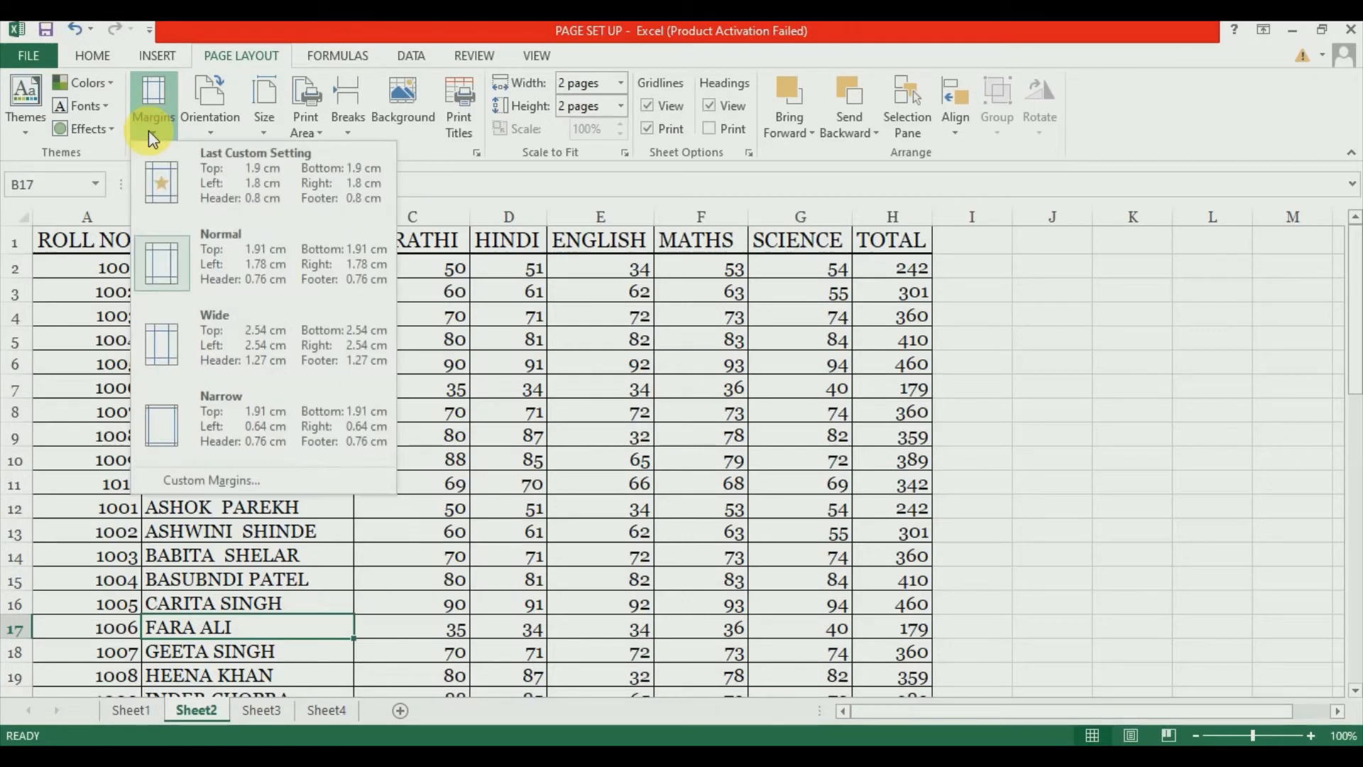
click(224, 480)
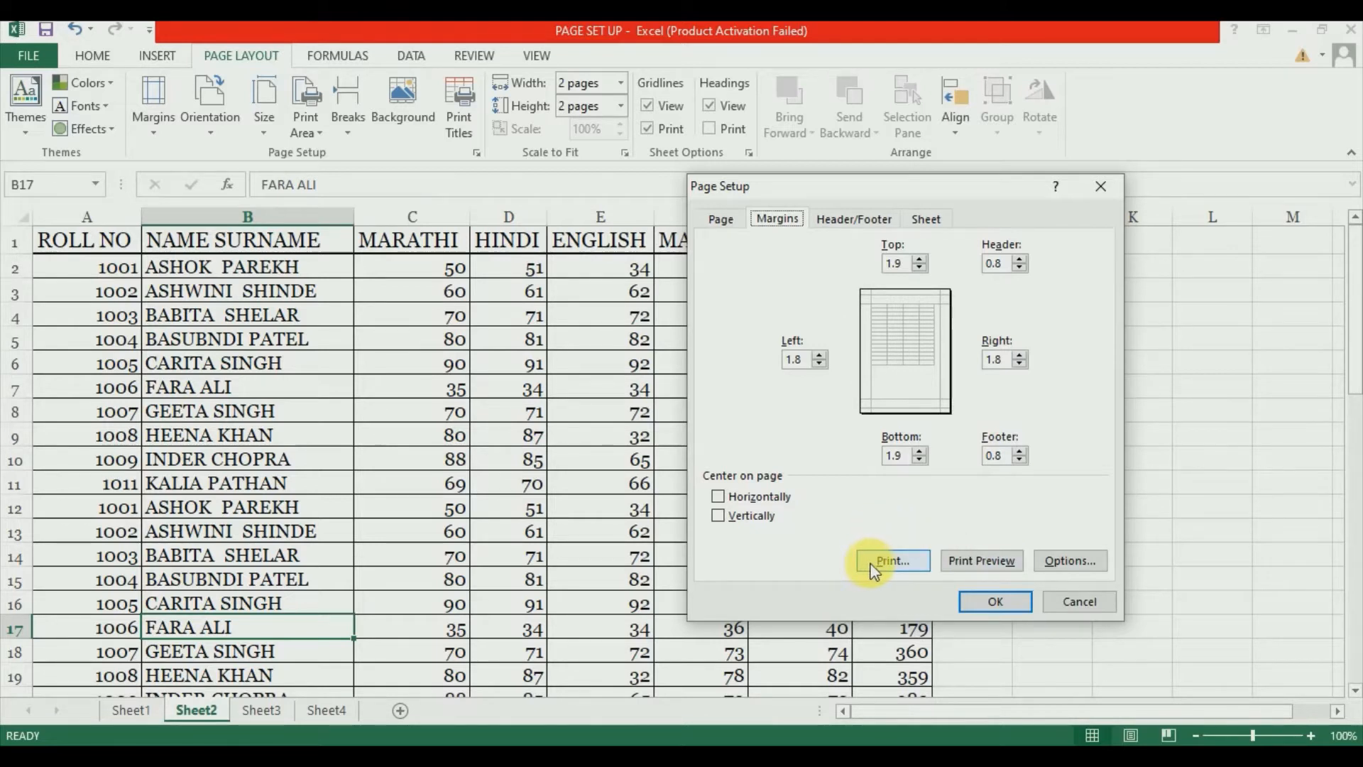
click(1098, 191)
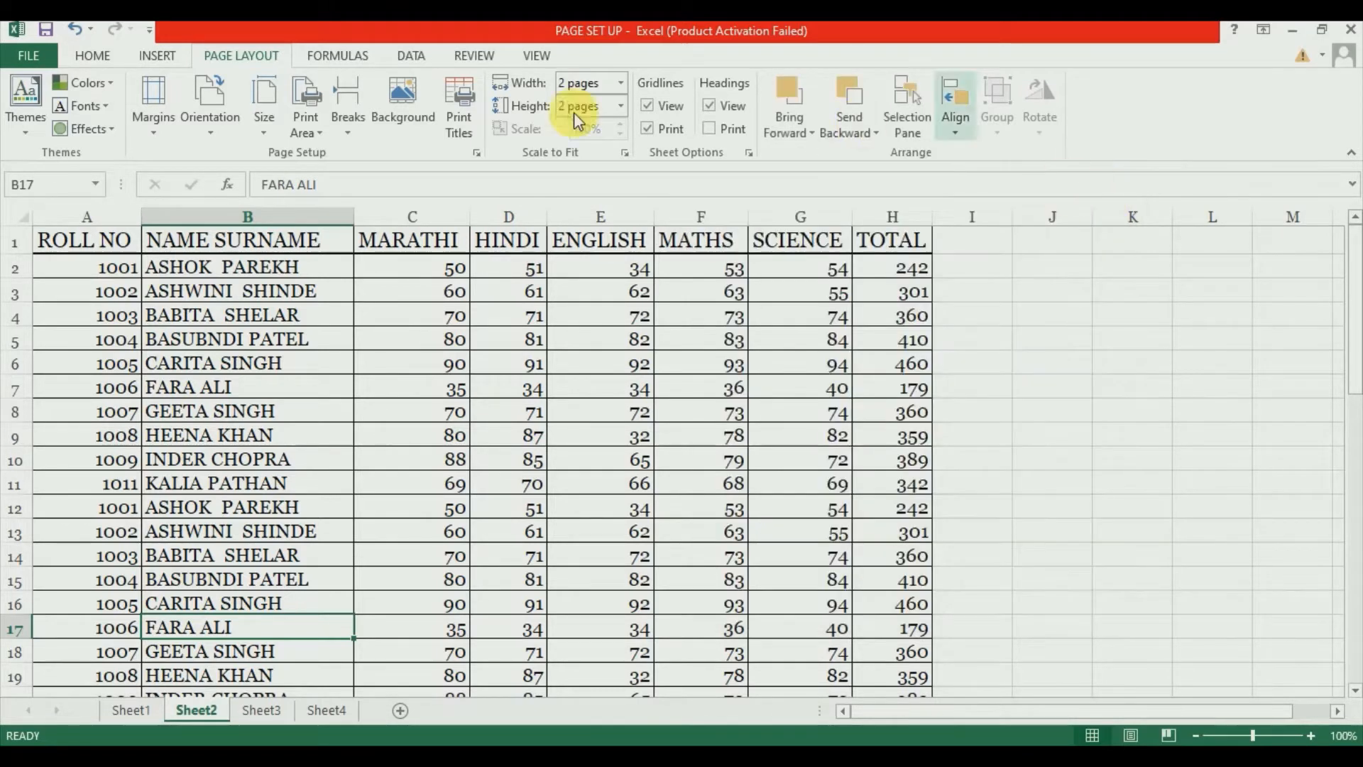
Review the page orientation options and look through the first three pages of the portrait print preview
click(226, 142)
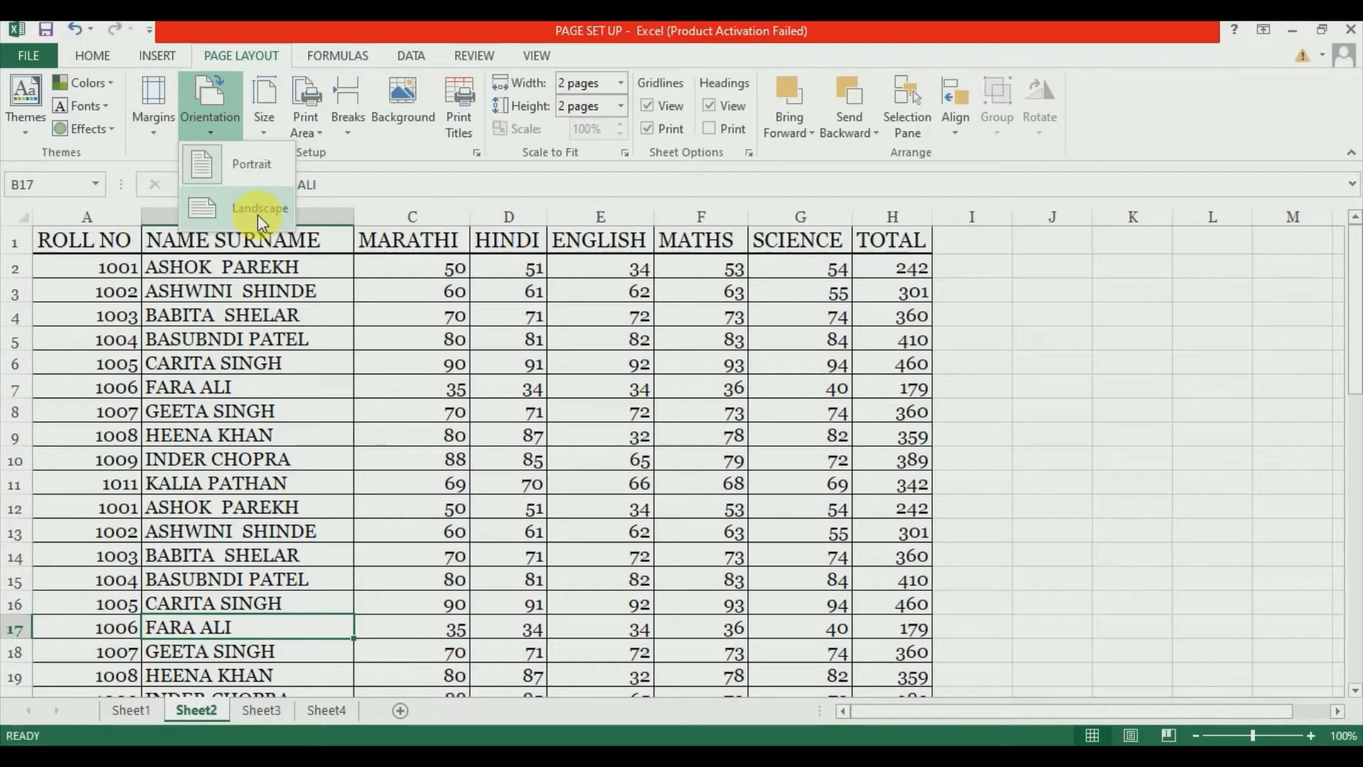
click(326, 473)
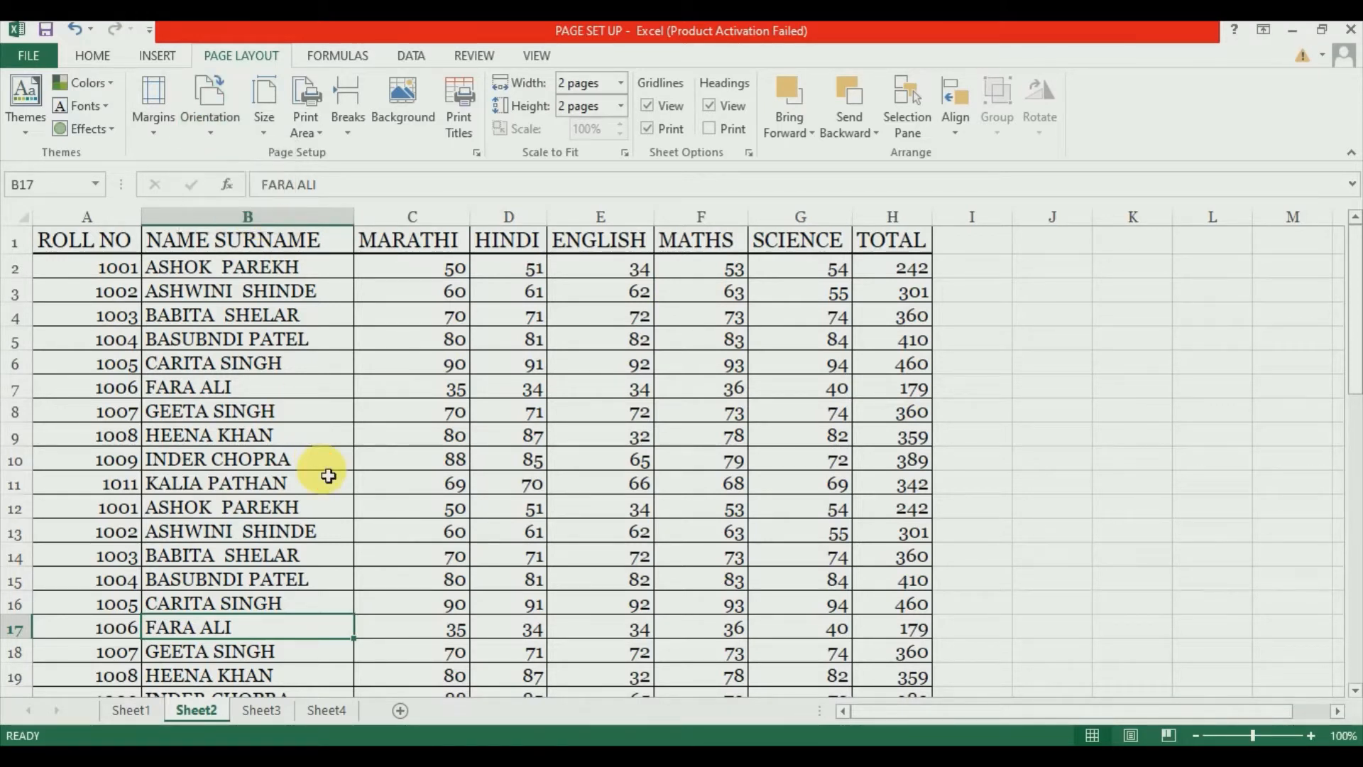
key(ctrl+p)
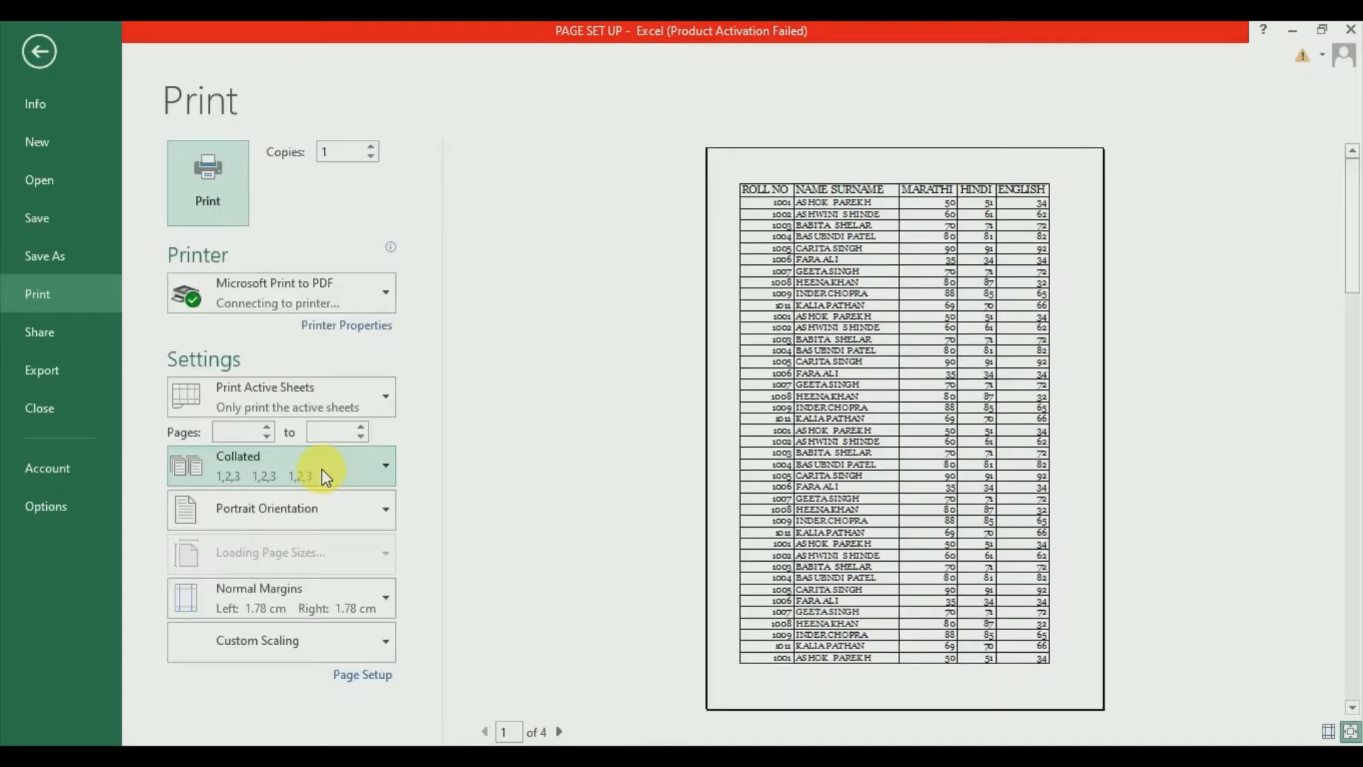
click(562, 730)
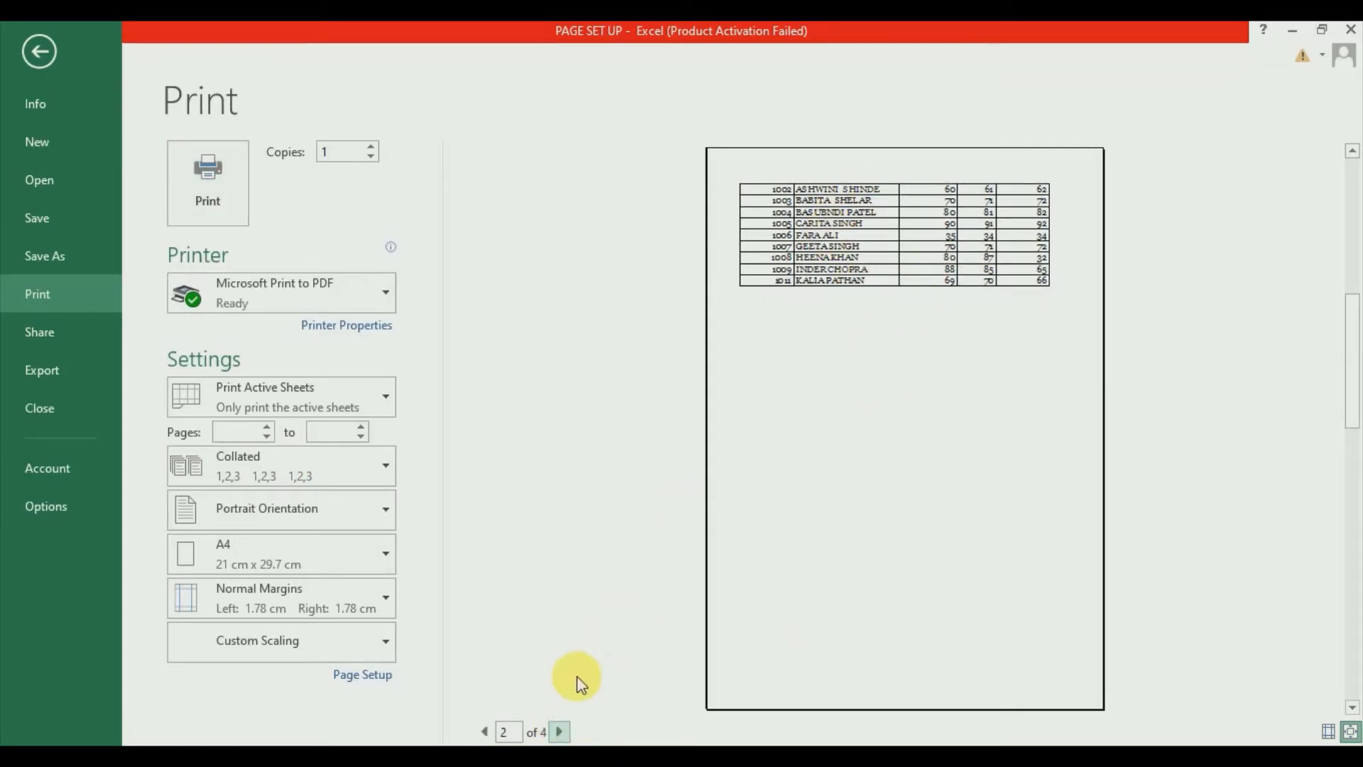
click(557, 737)
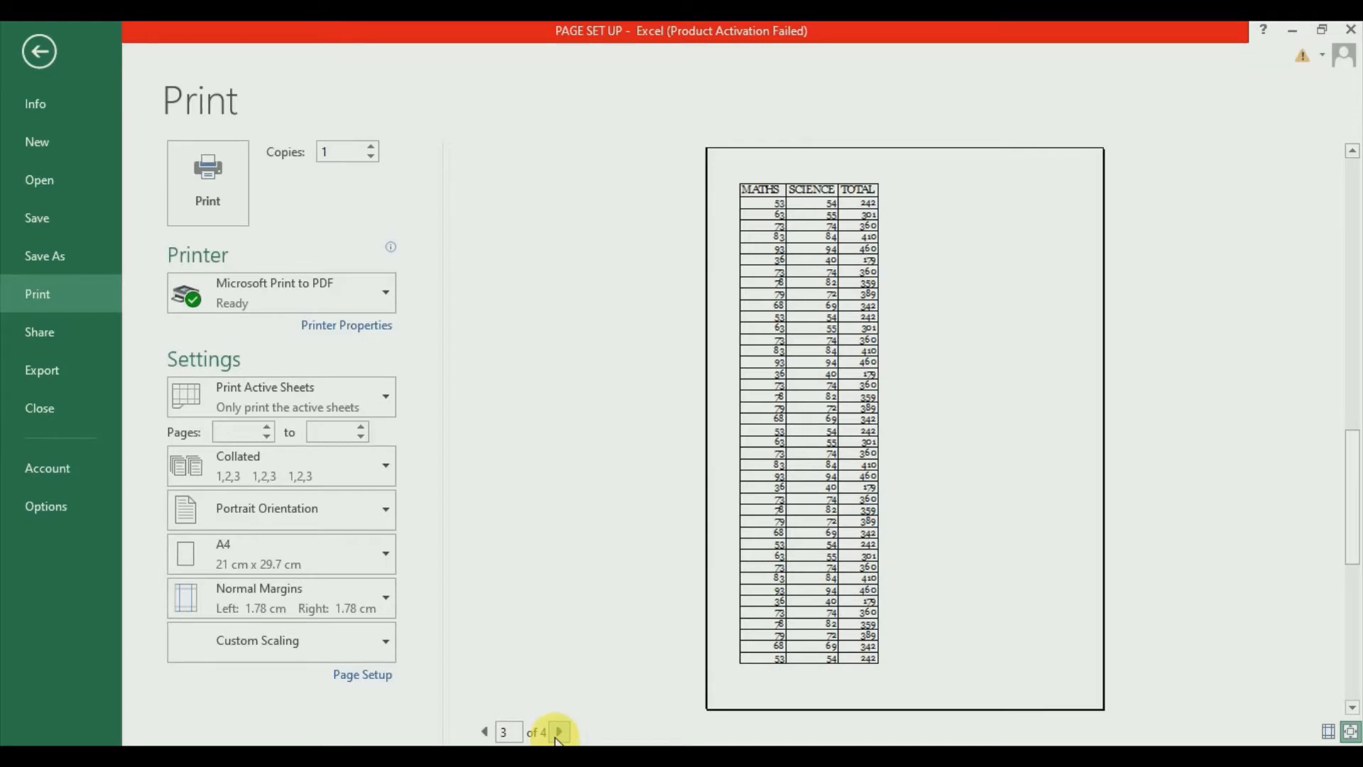
Change the print orientation to Landscape, check both preview pages, and return to the worksheet
click(357, 519)
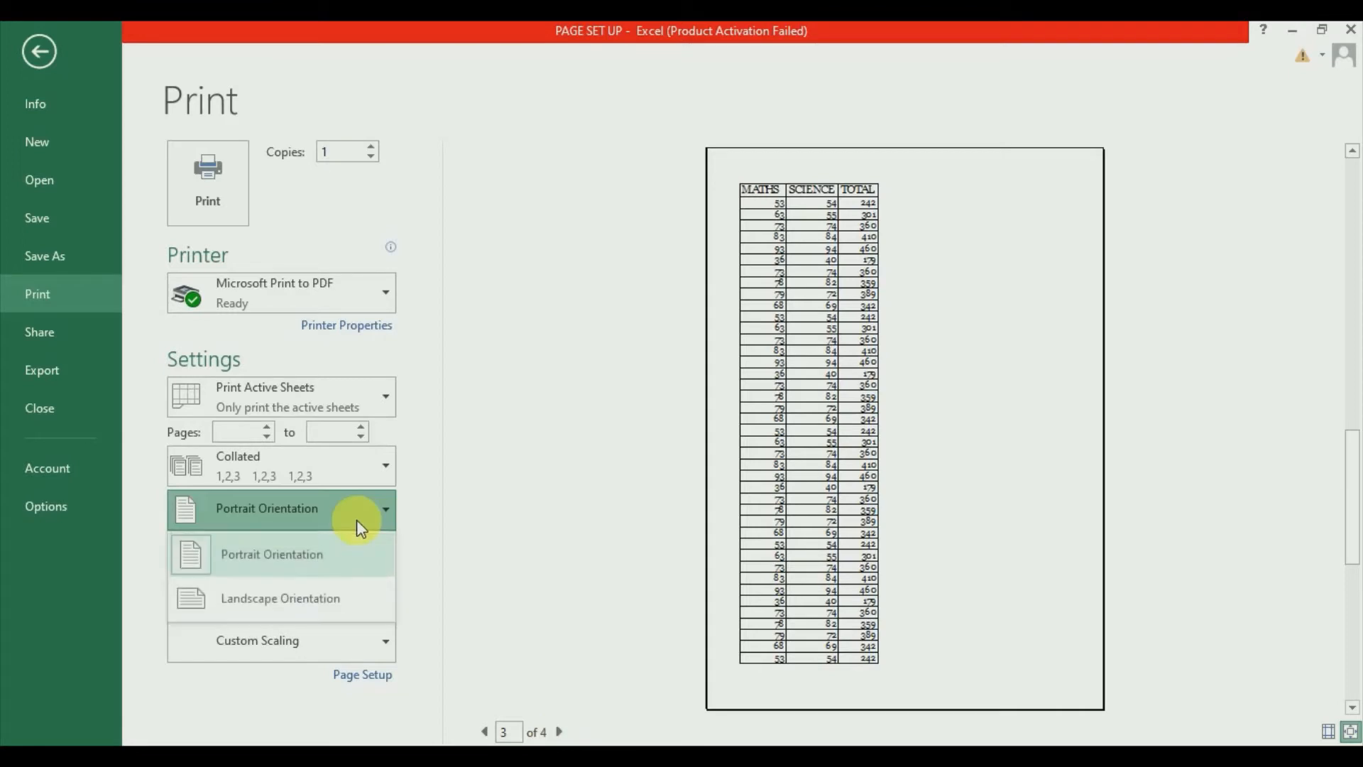
click(307, 601)
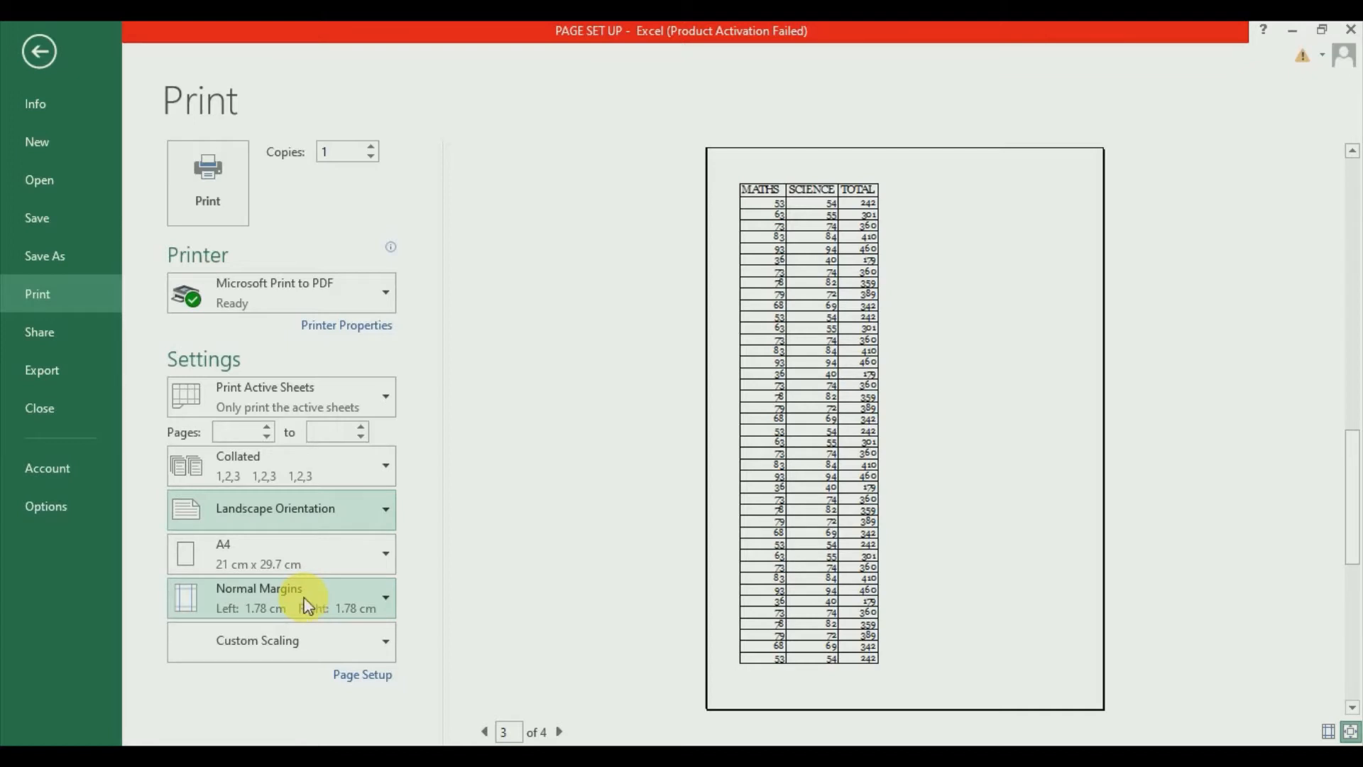
click(484, 732)
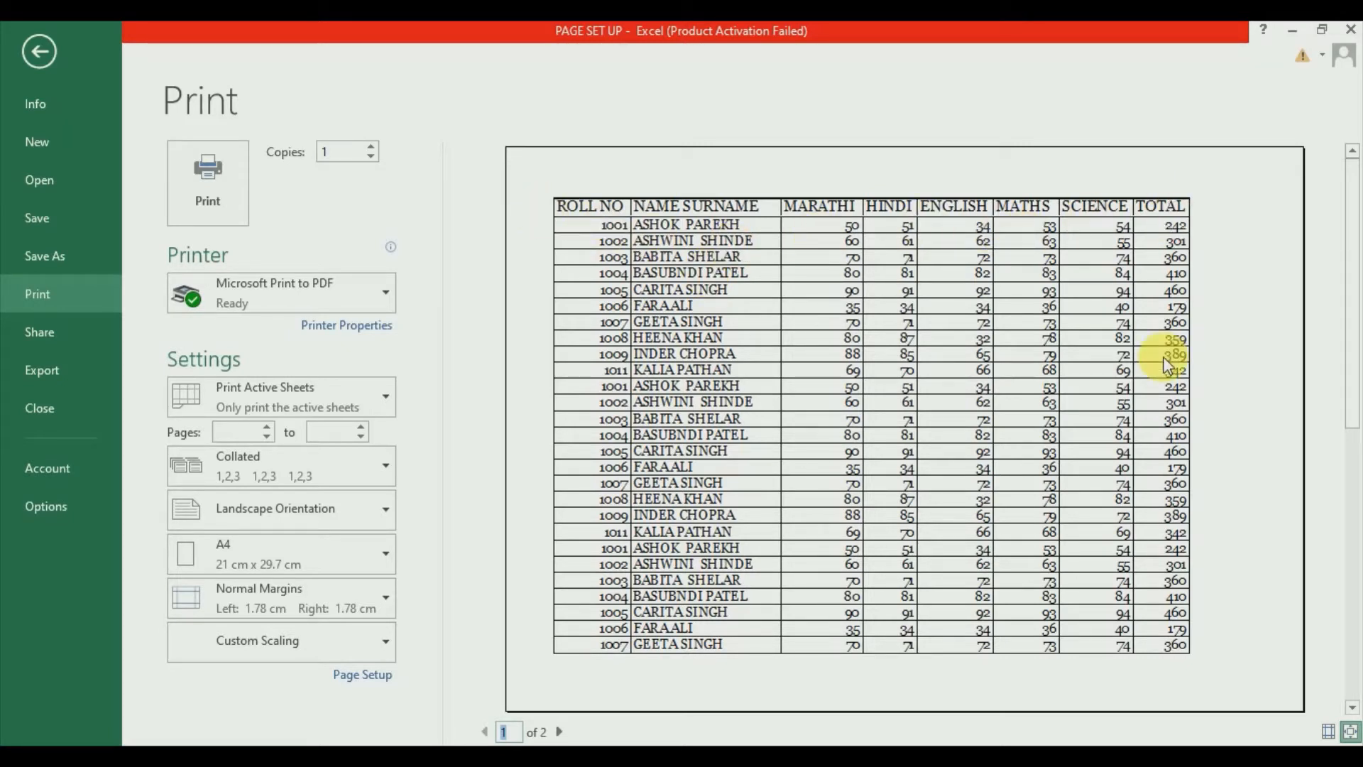
click(560, 731)
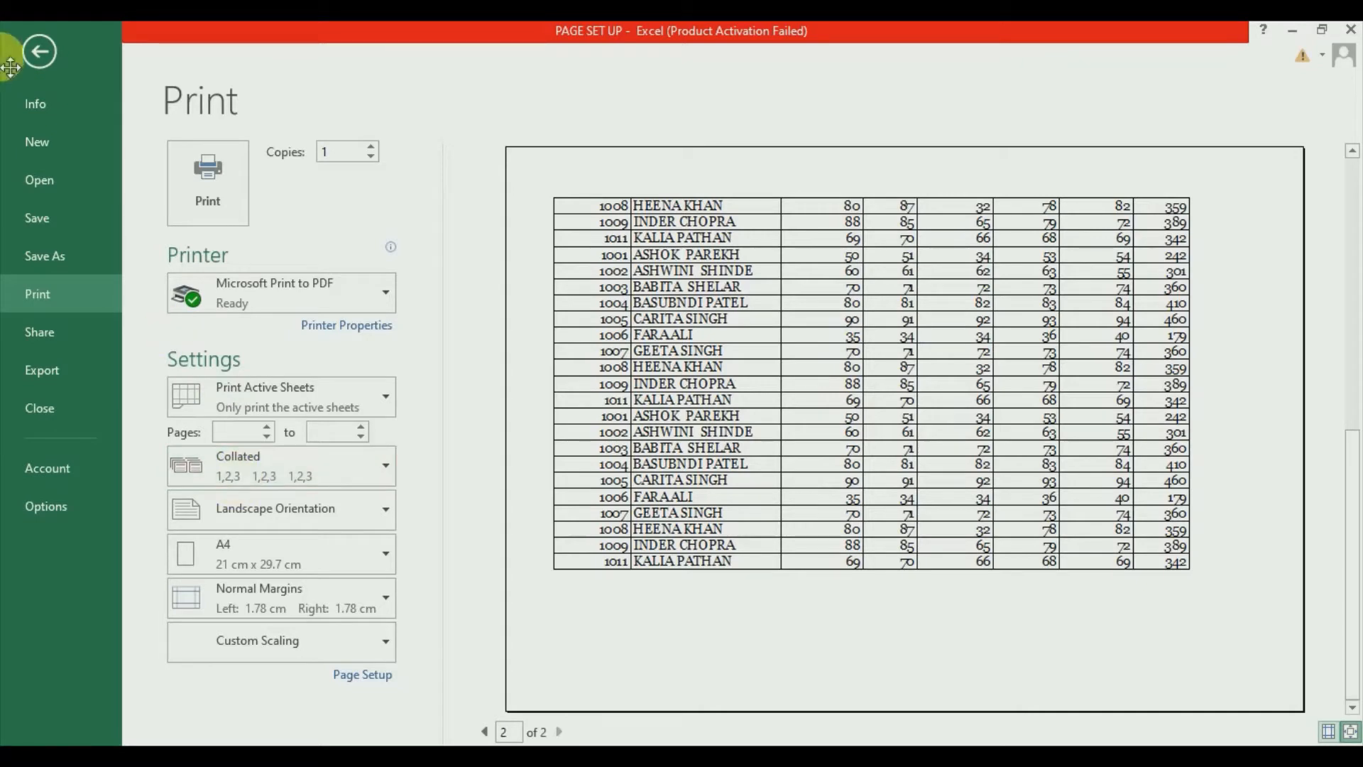
click(44, 63)
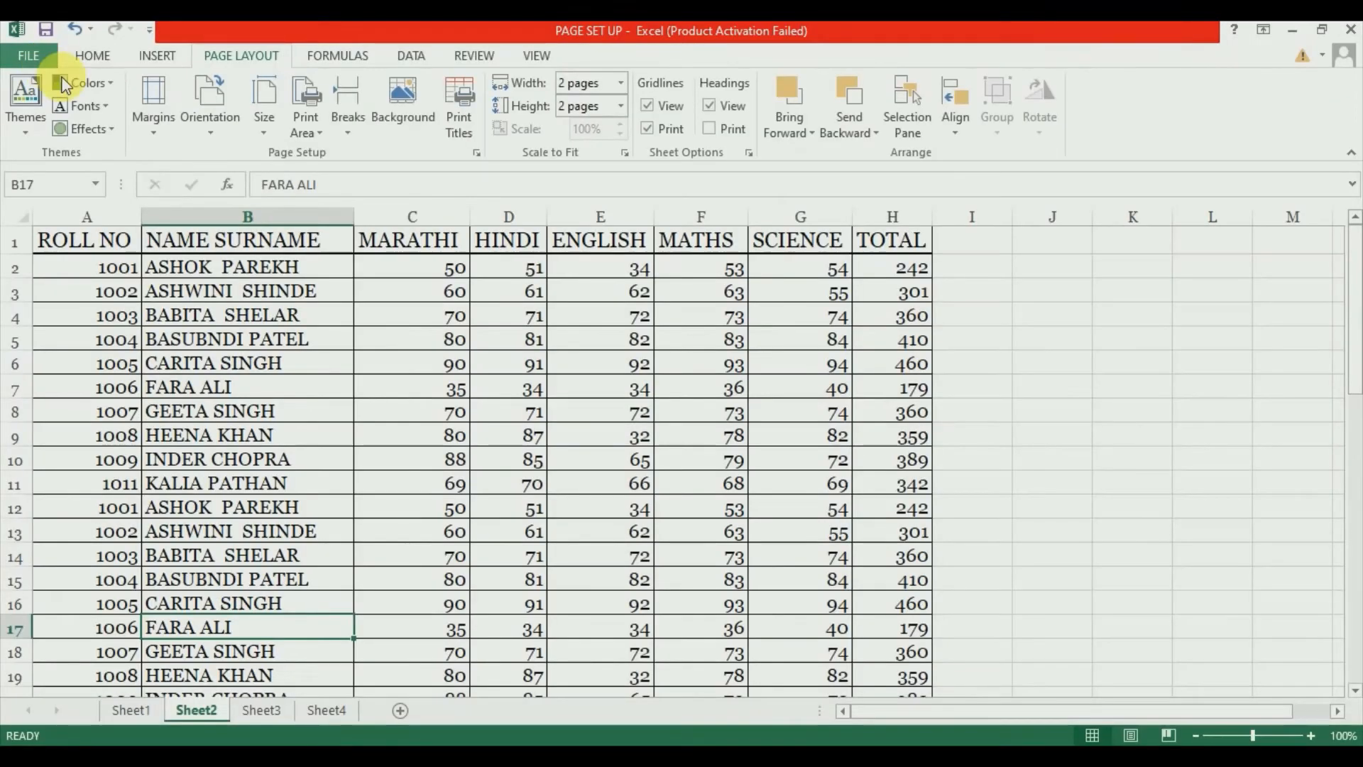
Review the available page orientations and paper sizes without changing either setting
click(209, 123)
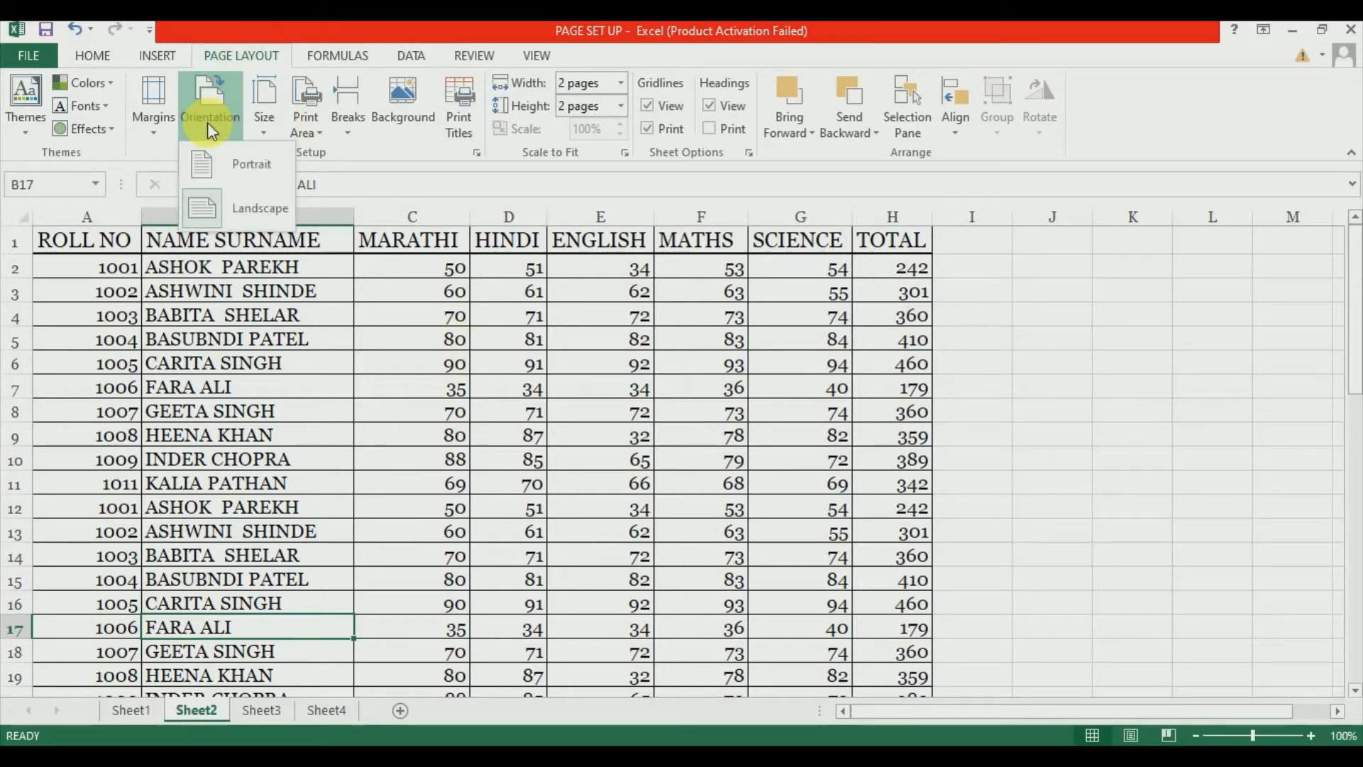
click(271, 274)
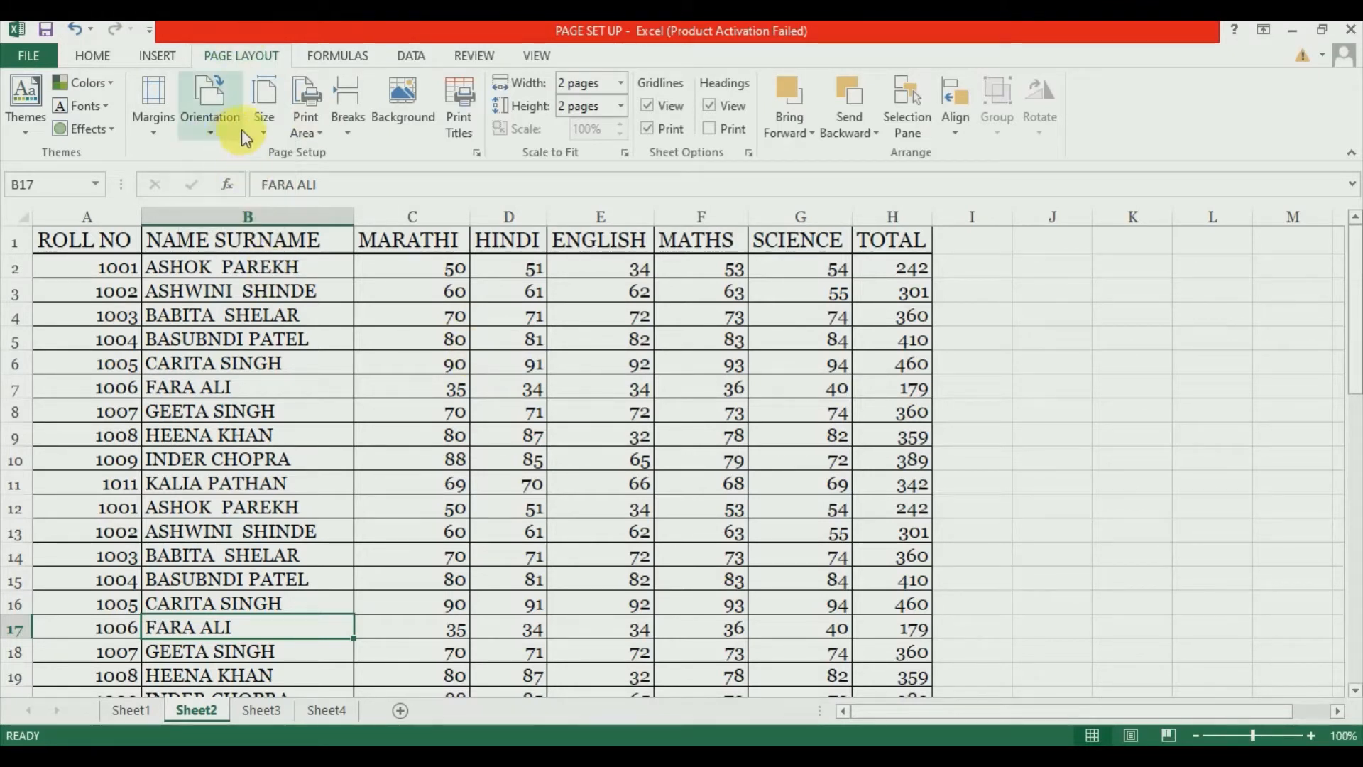
click(257, 137)
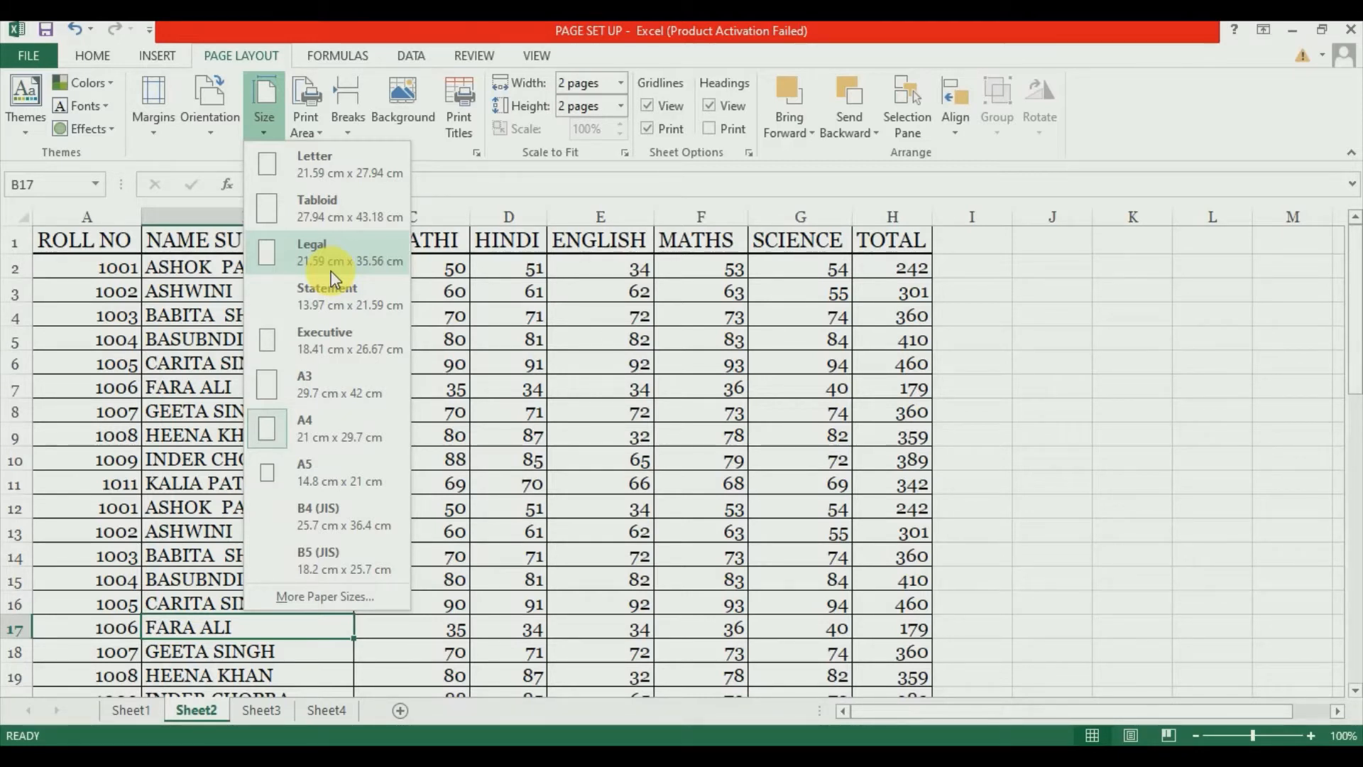
click(472, 319)
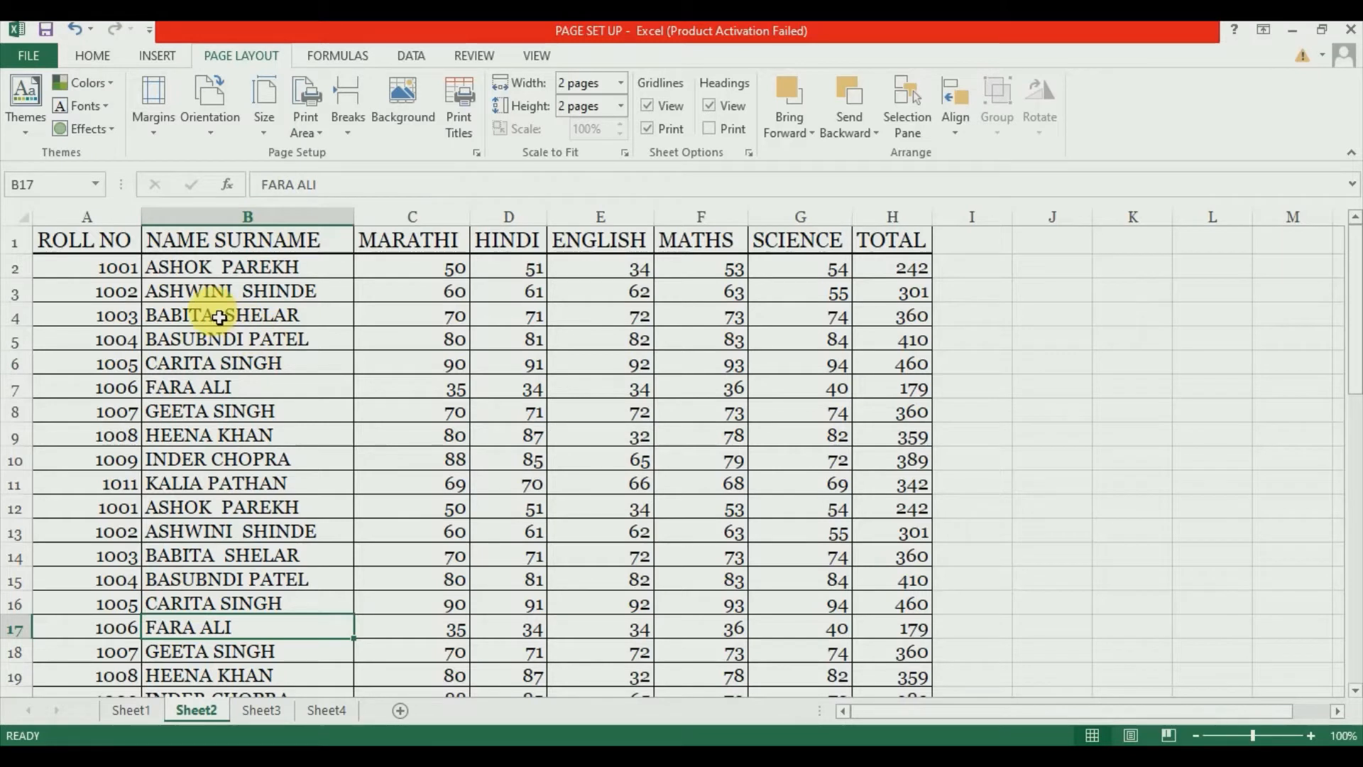
Set the cell range B4:F17 on Sheet2 as the print area
drag(213, 314, 716, 644)
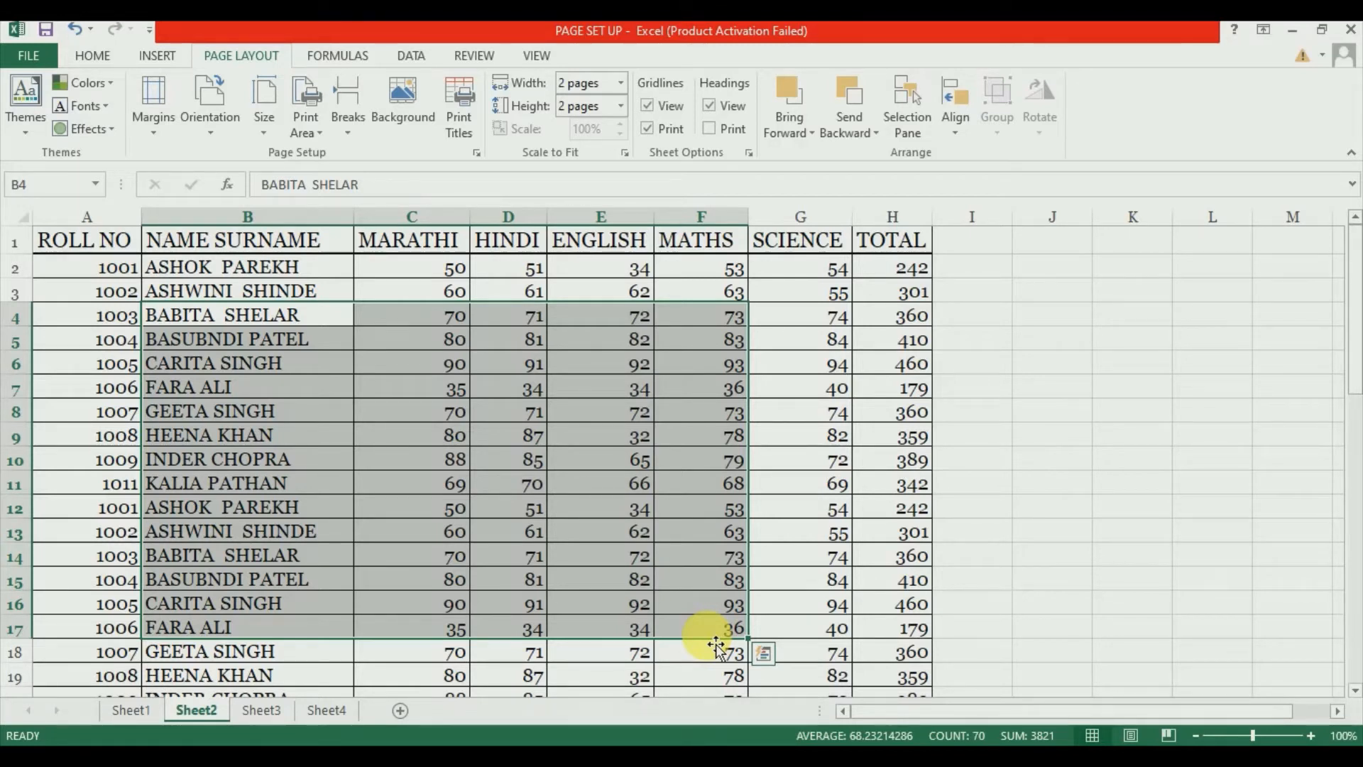
click(314, 113)
click(350, 174)
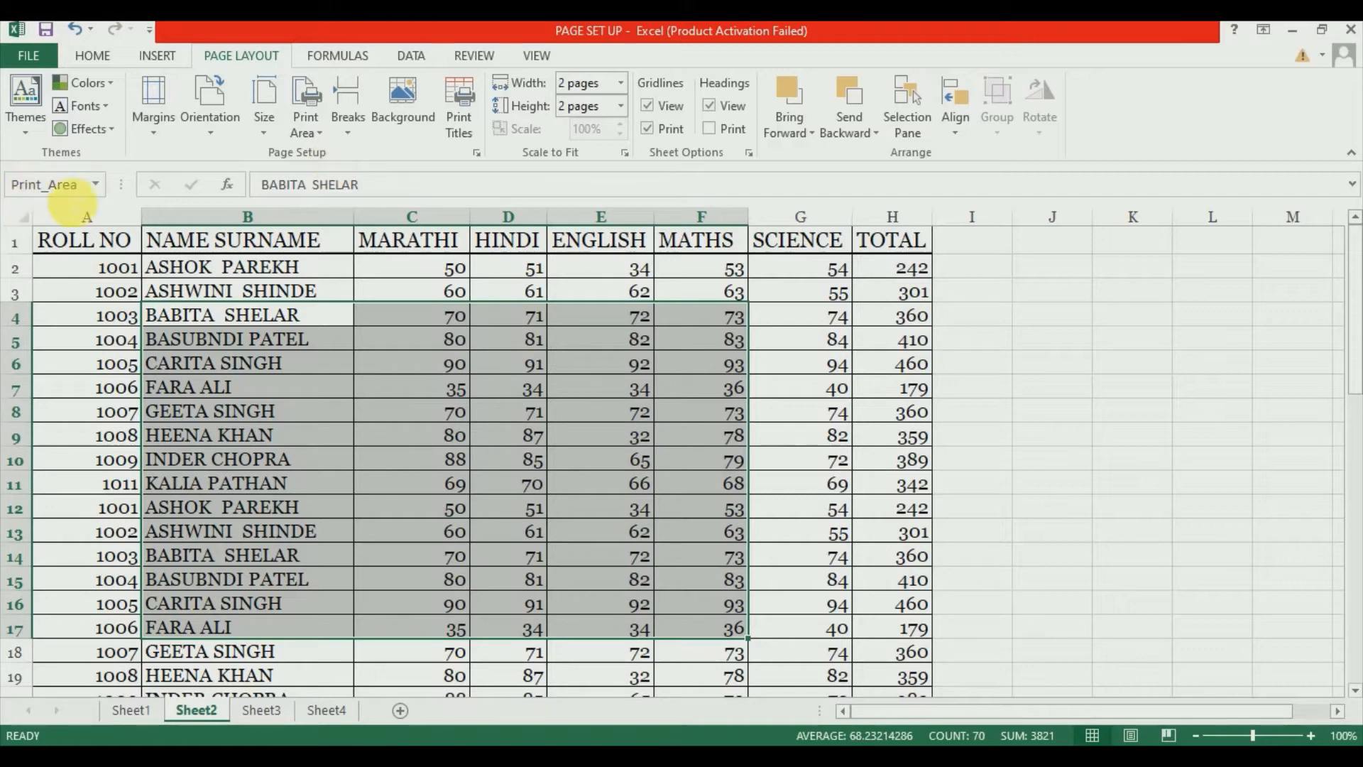
Check the Sheet2 print area in the print preview, set the orientation to Portrait, and return to the worksheet
key(ctrl+p)
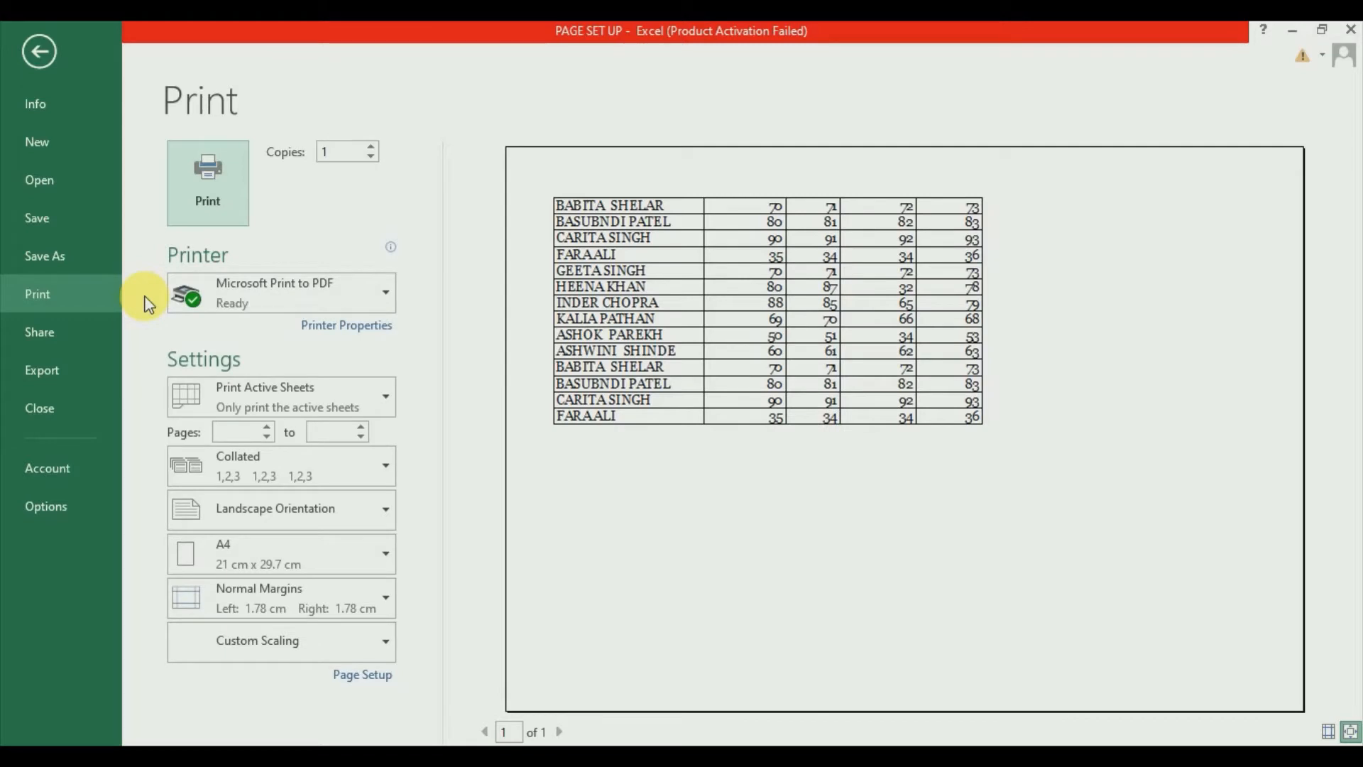
click(310, 508)
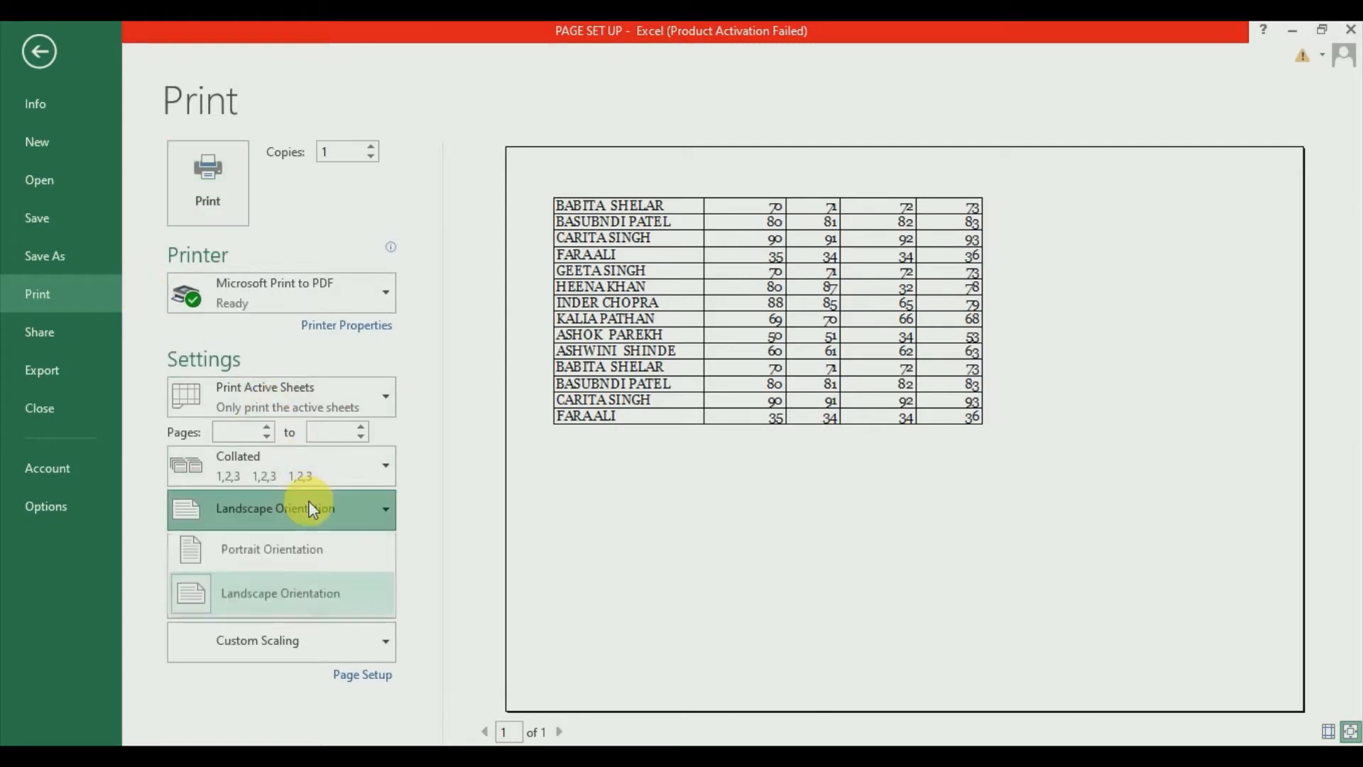
click(315, 571)
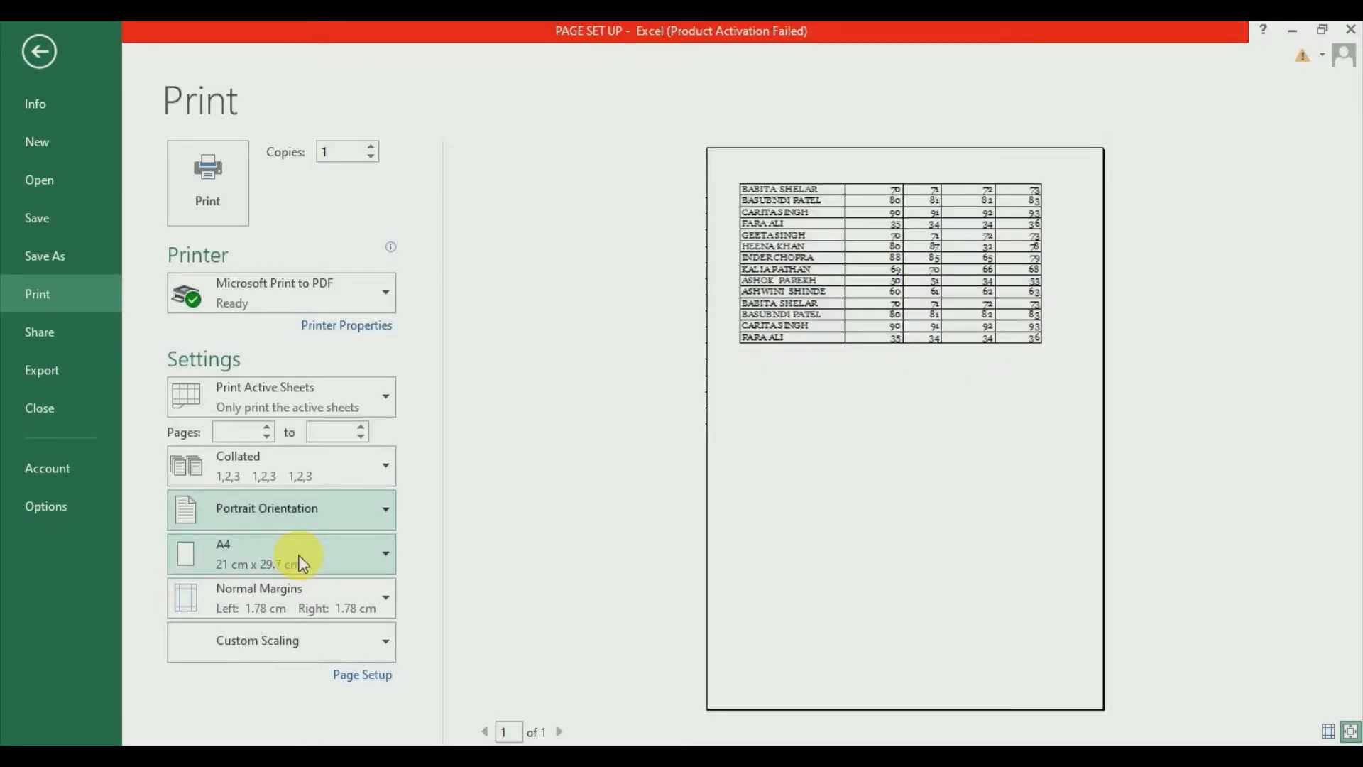
click(30, 68)
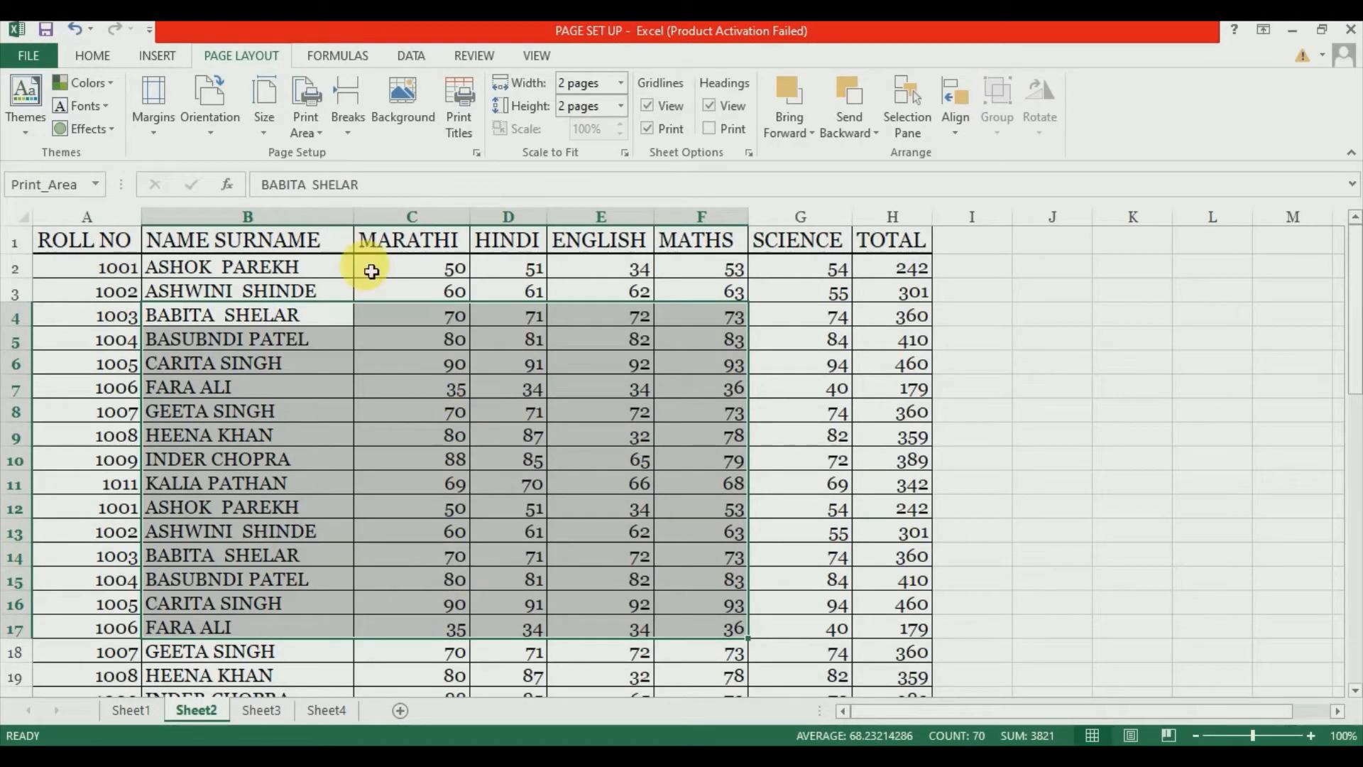
Clear the print area on Sheet2 and deselect the range
click(318, 132)
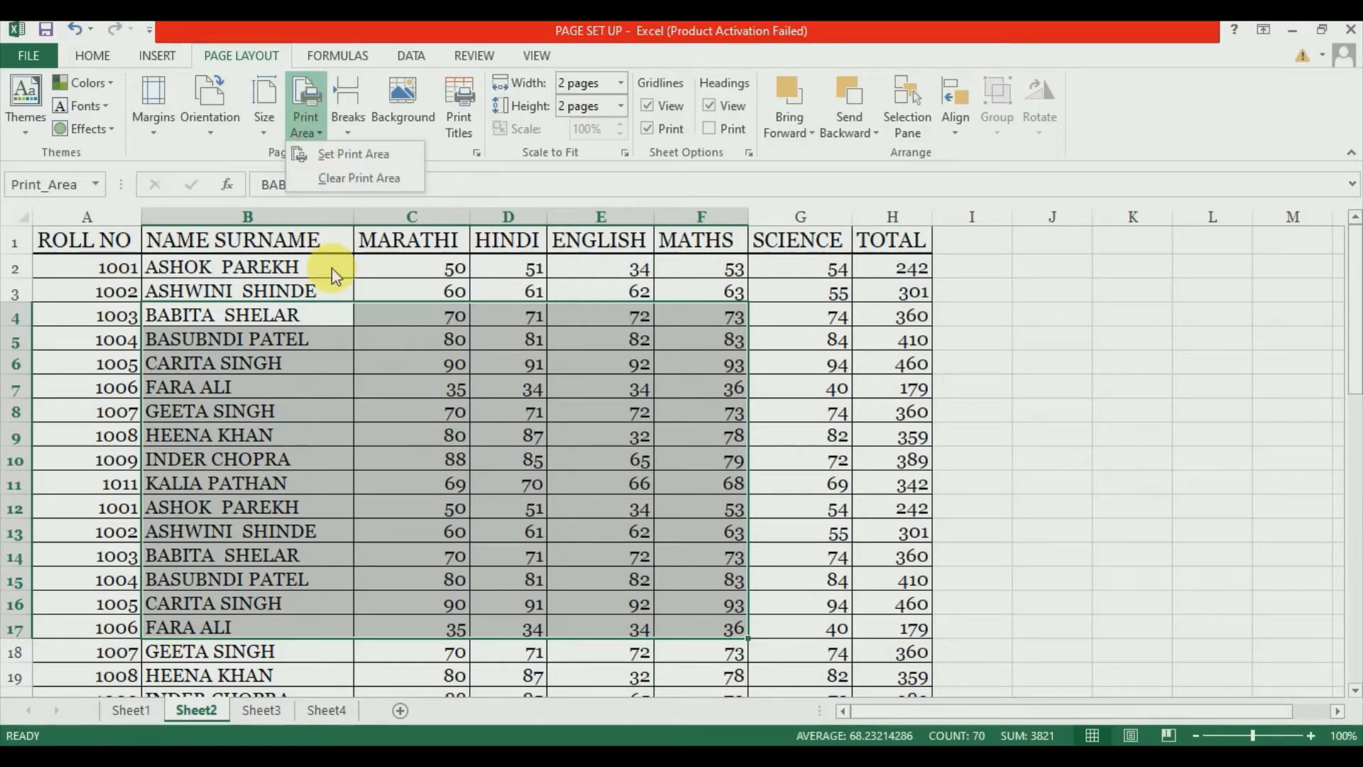
click(365, 178)
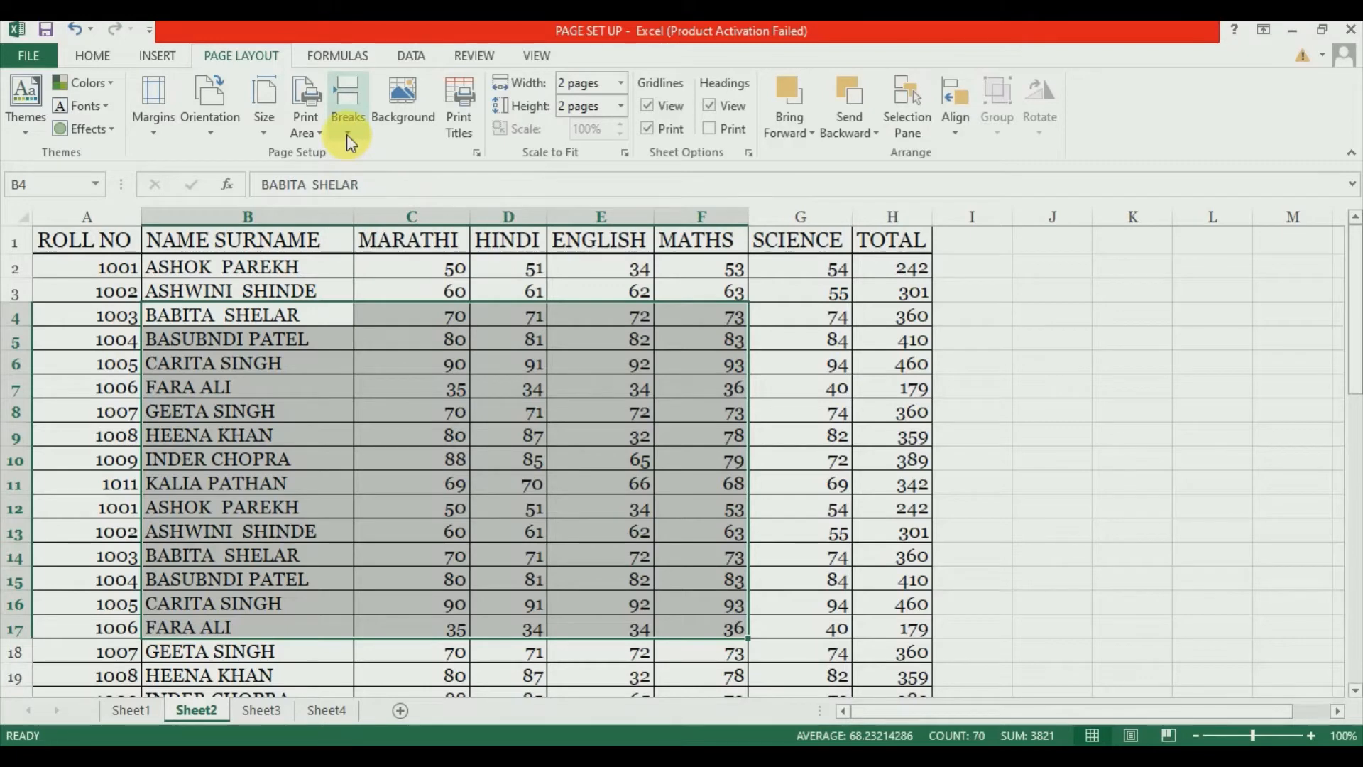
click(912, 414)
Insert a page break at cell B35 on Sheet2
scroll(643, 455, down, 1)
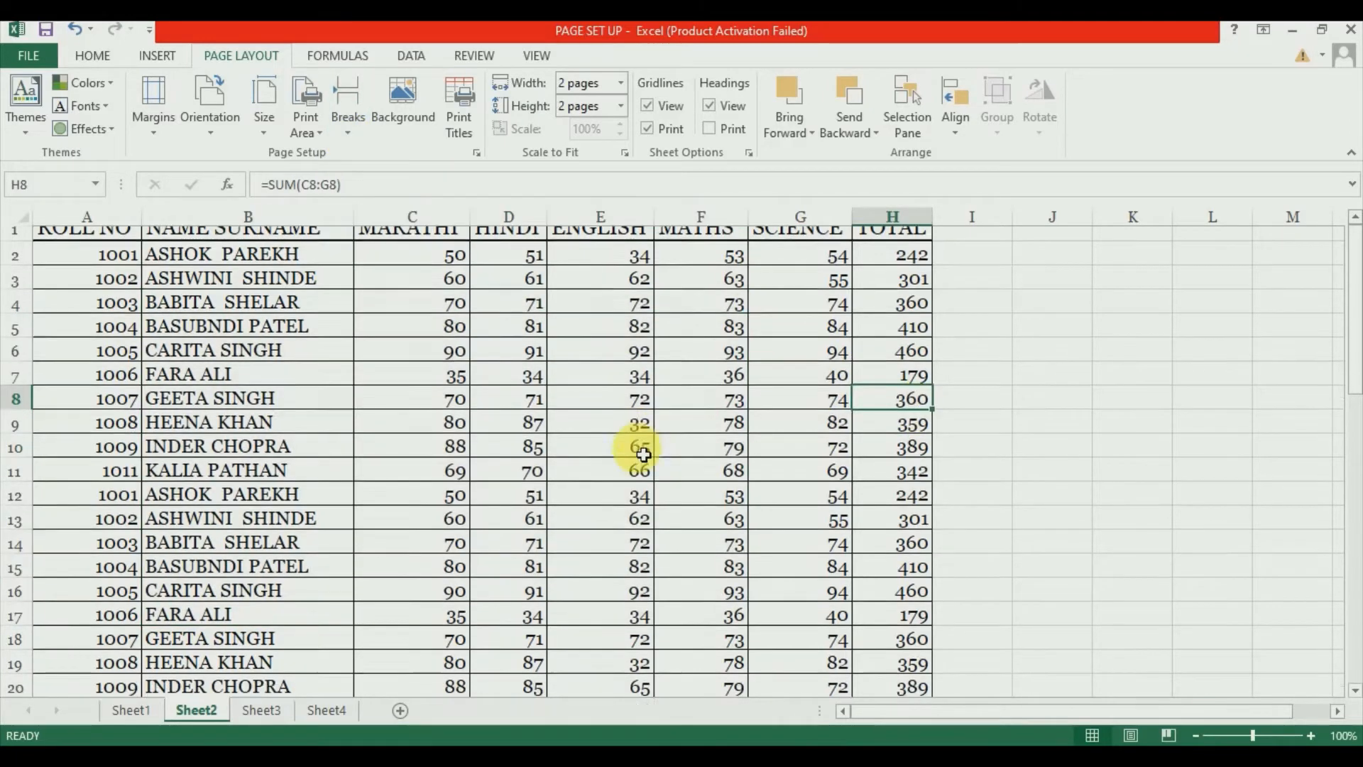
scroll(643, 454, down, 9)
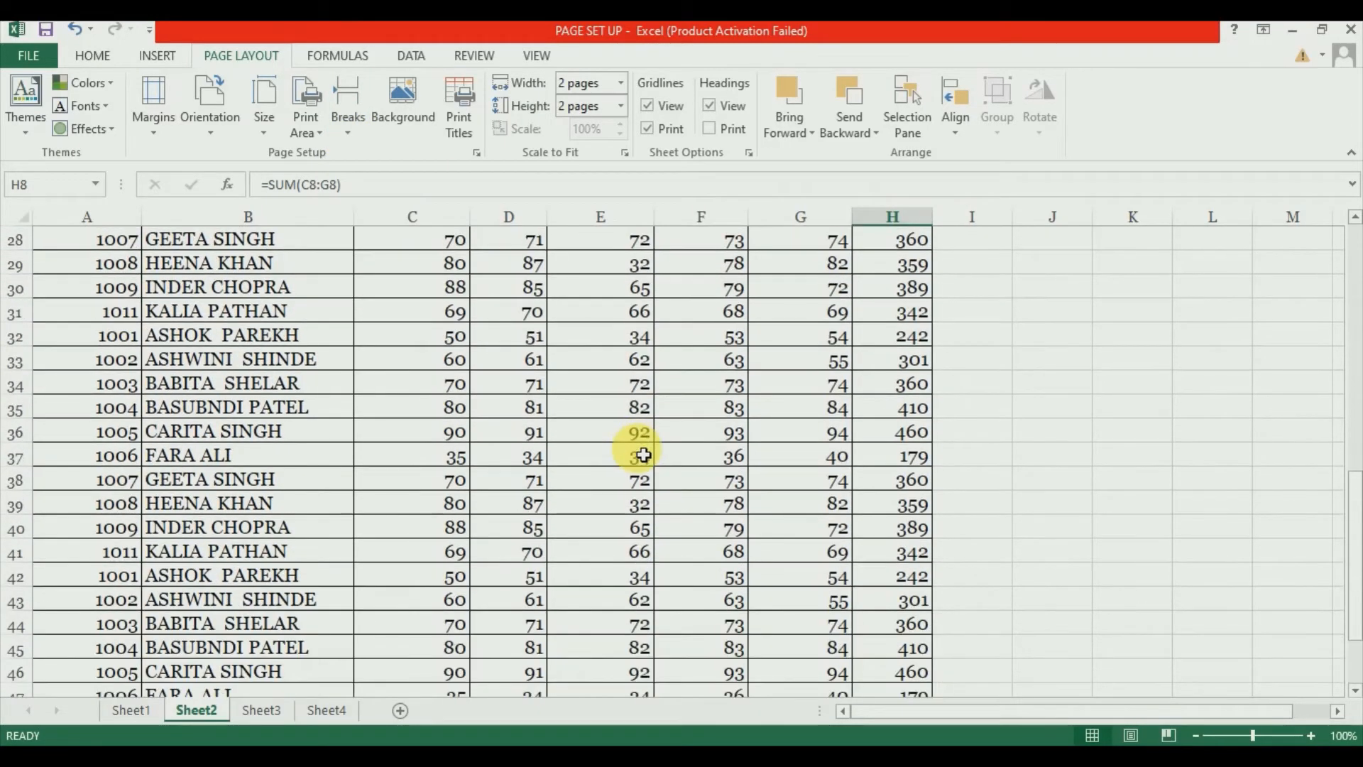
click(334, 408)
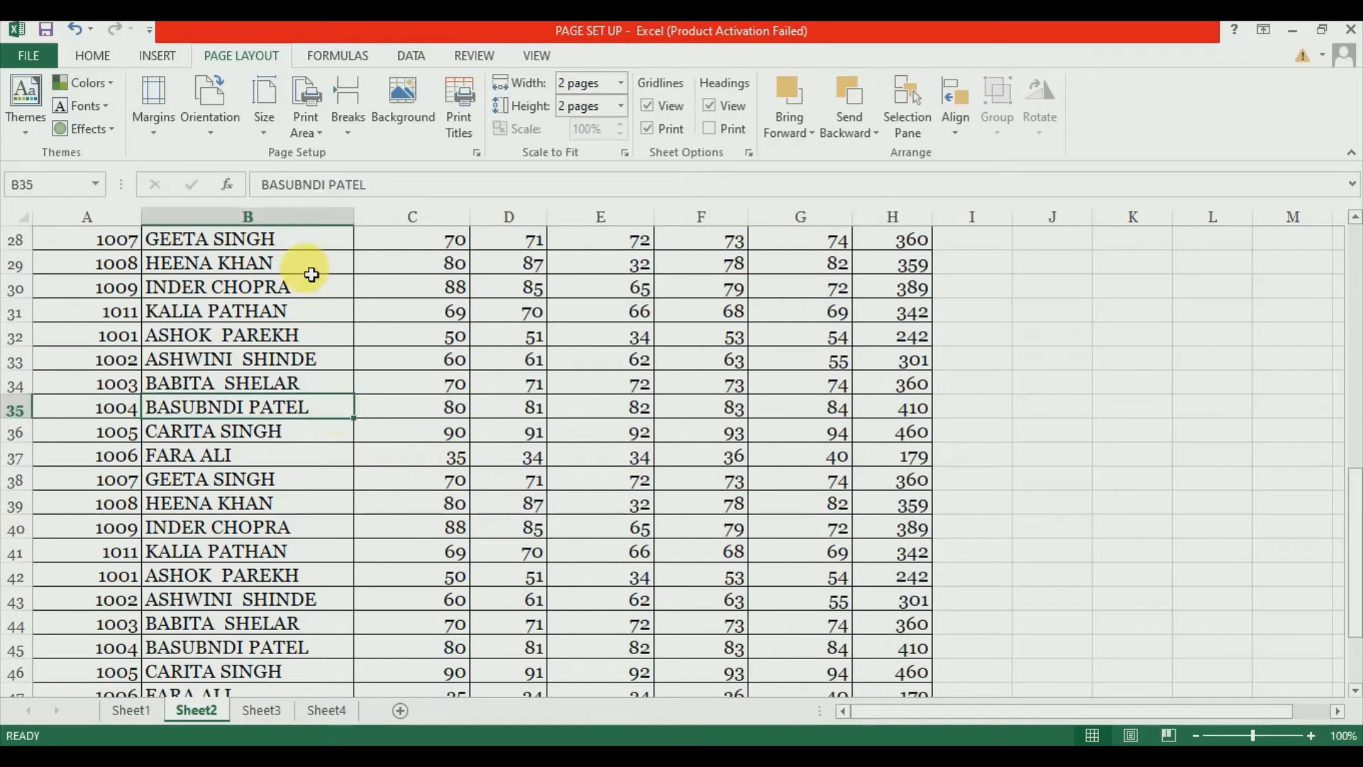
click(351, 130)
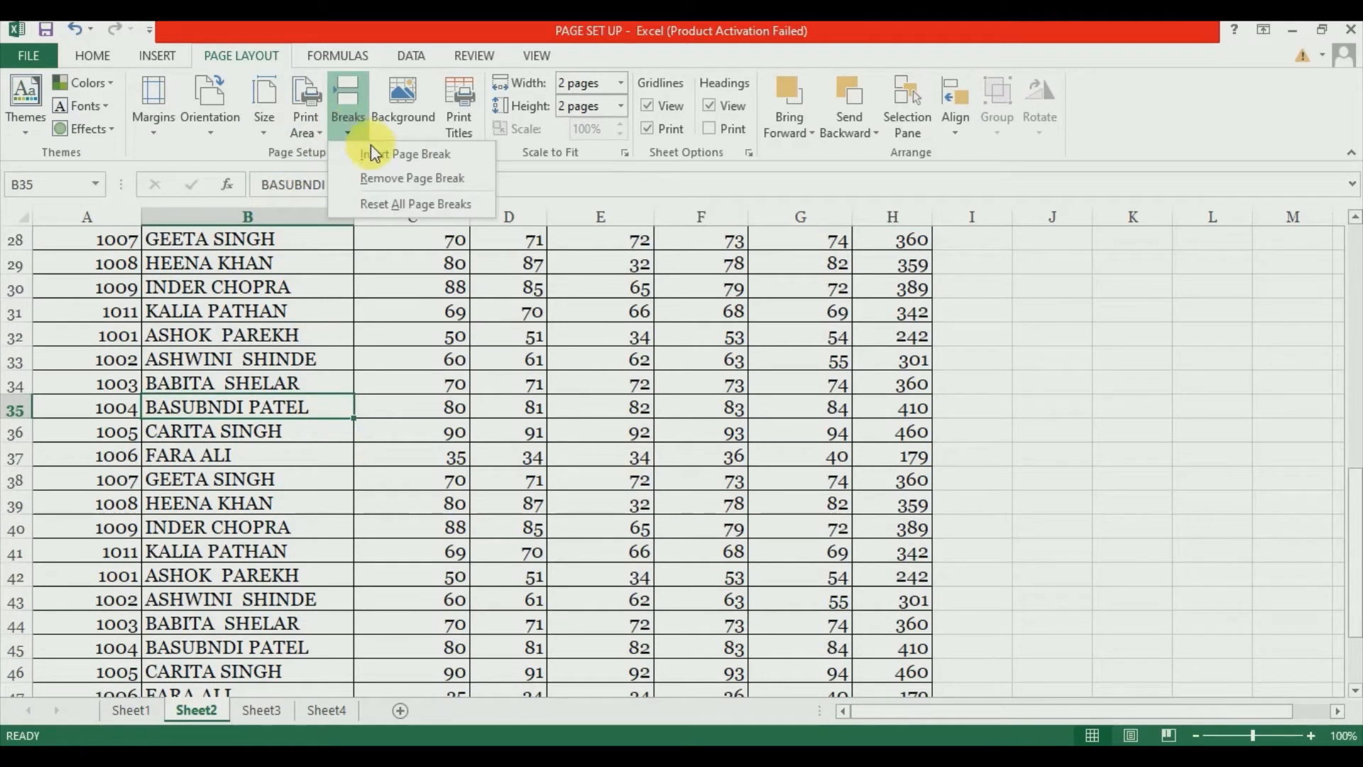
click(374, 153)
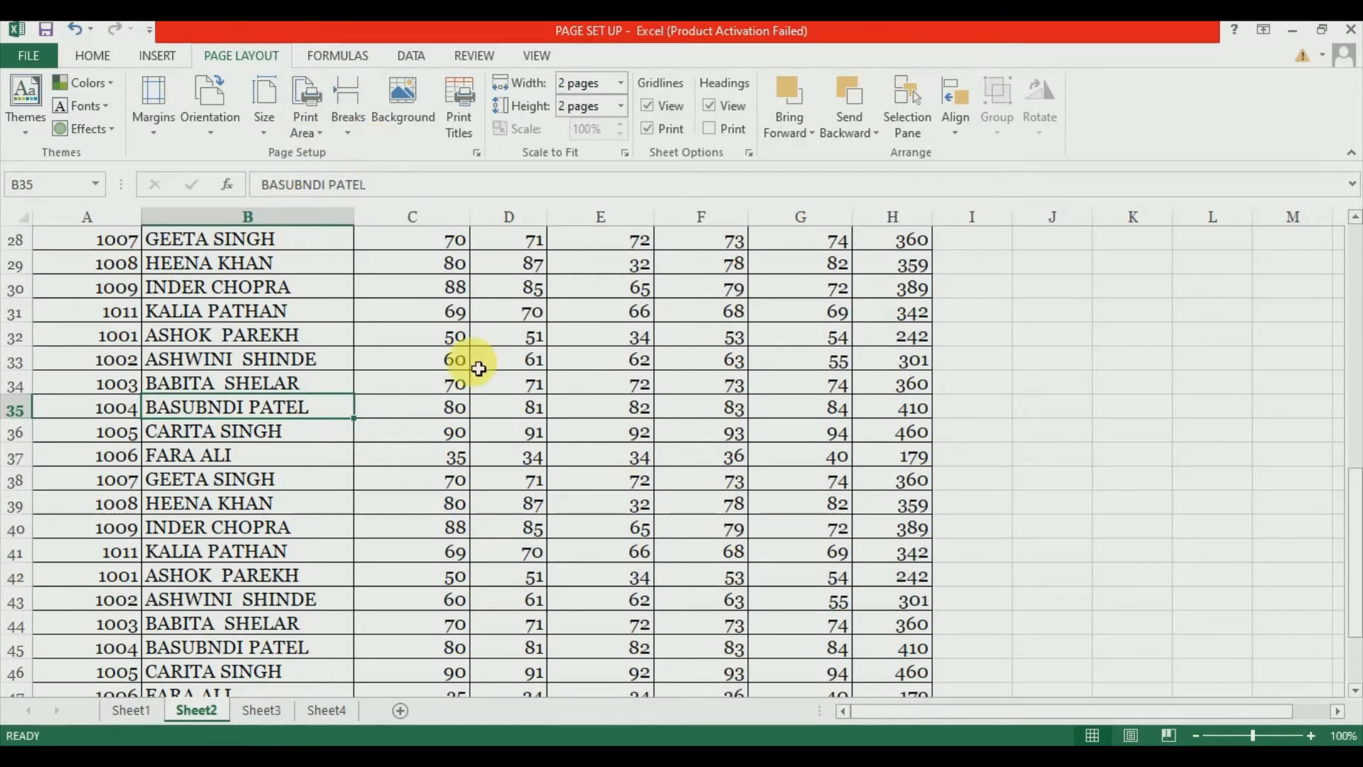
click(454, 384)
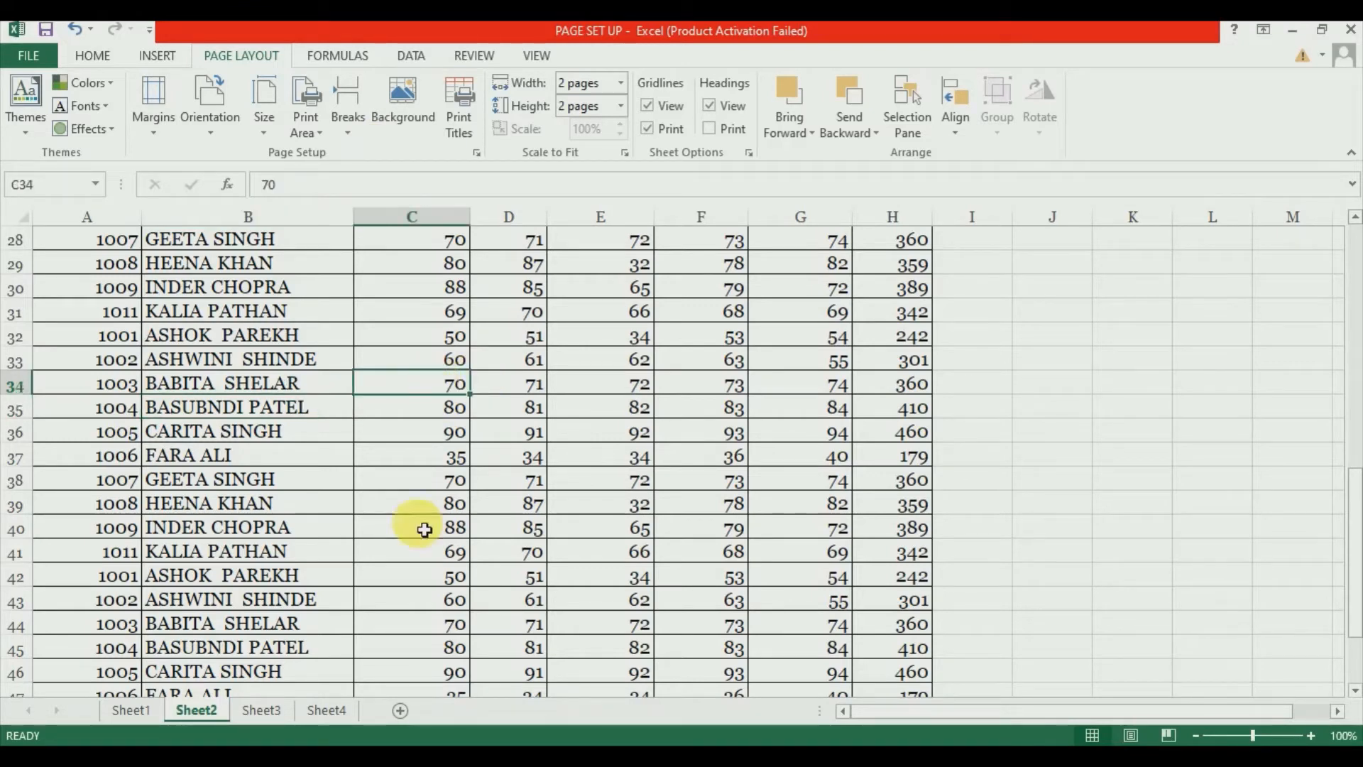
Insert a page break at cell B9 on Sheet4 and look over the break lines in the marks table
click(339, 713)
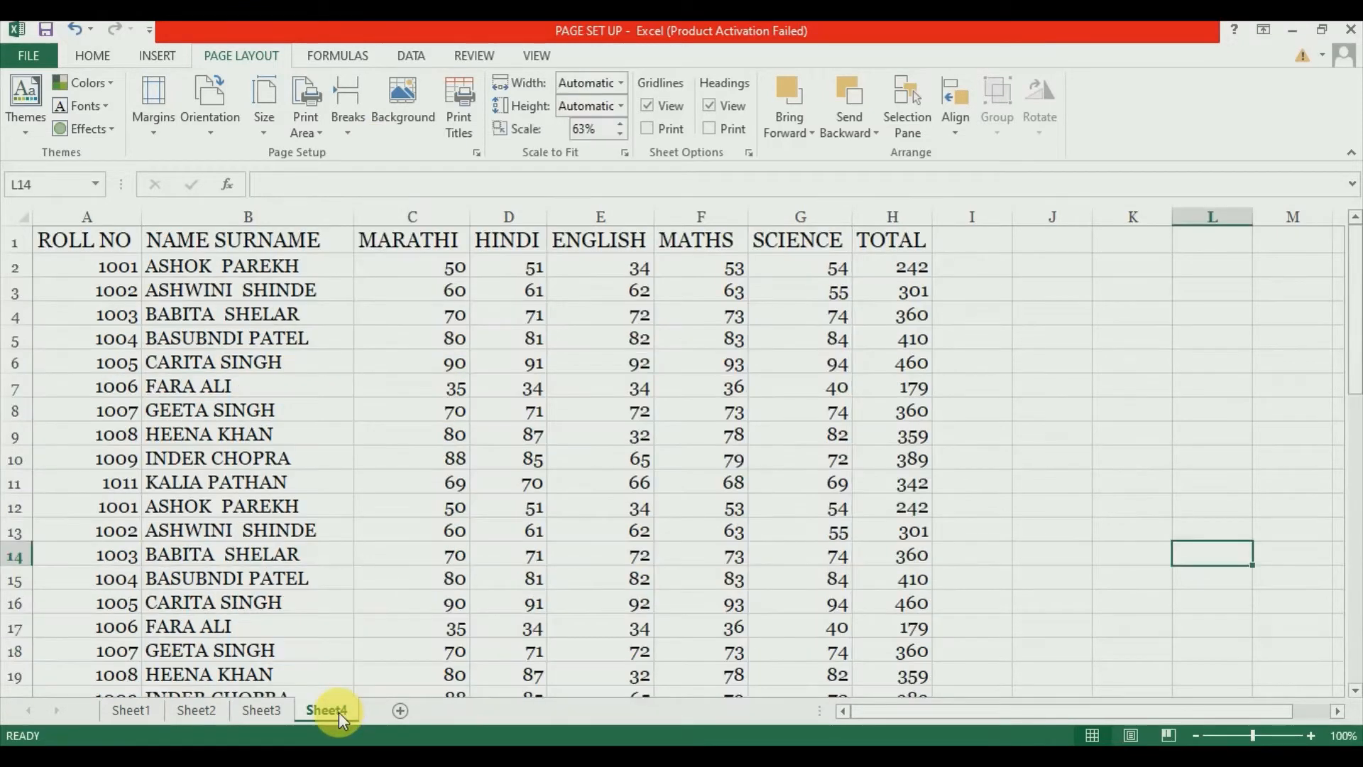
click(292, 439)
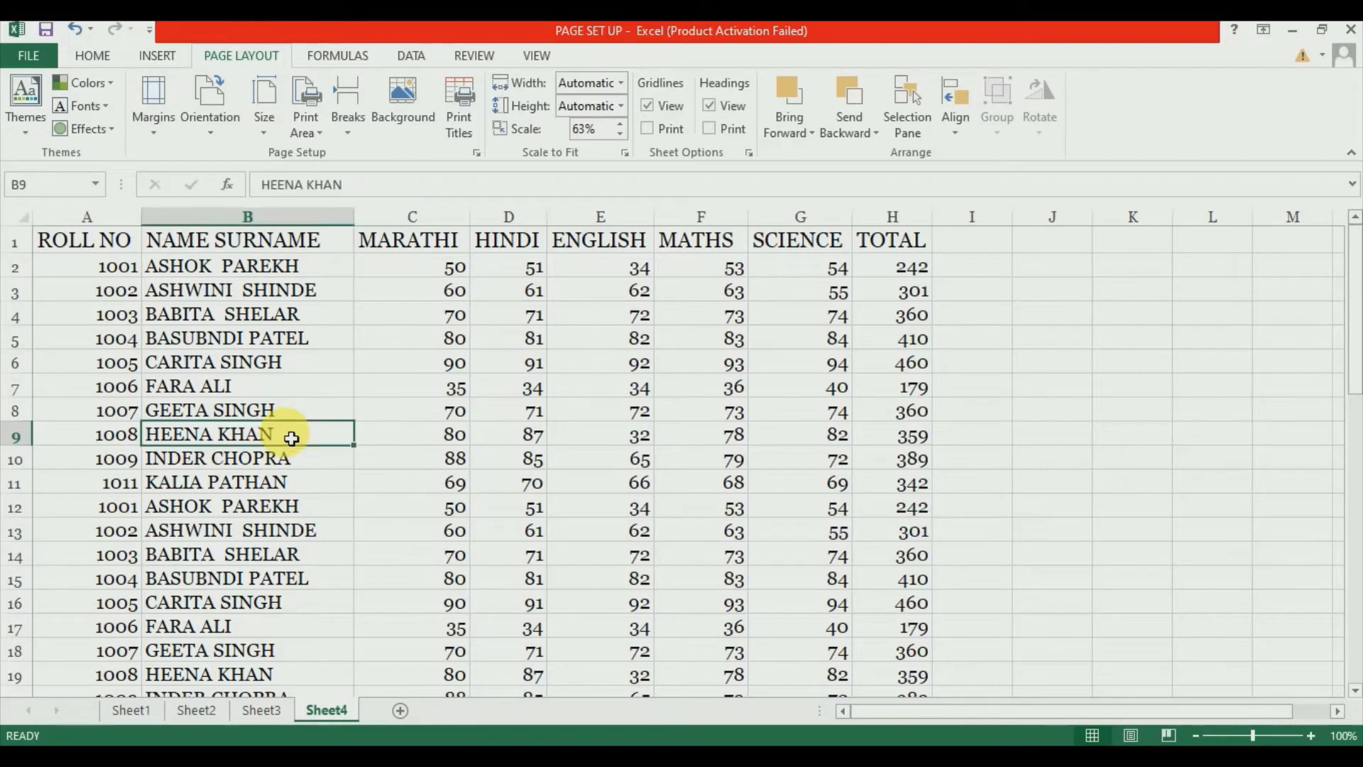
click(344, 119)
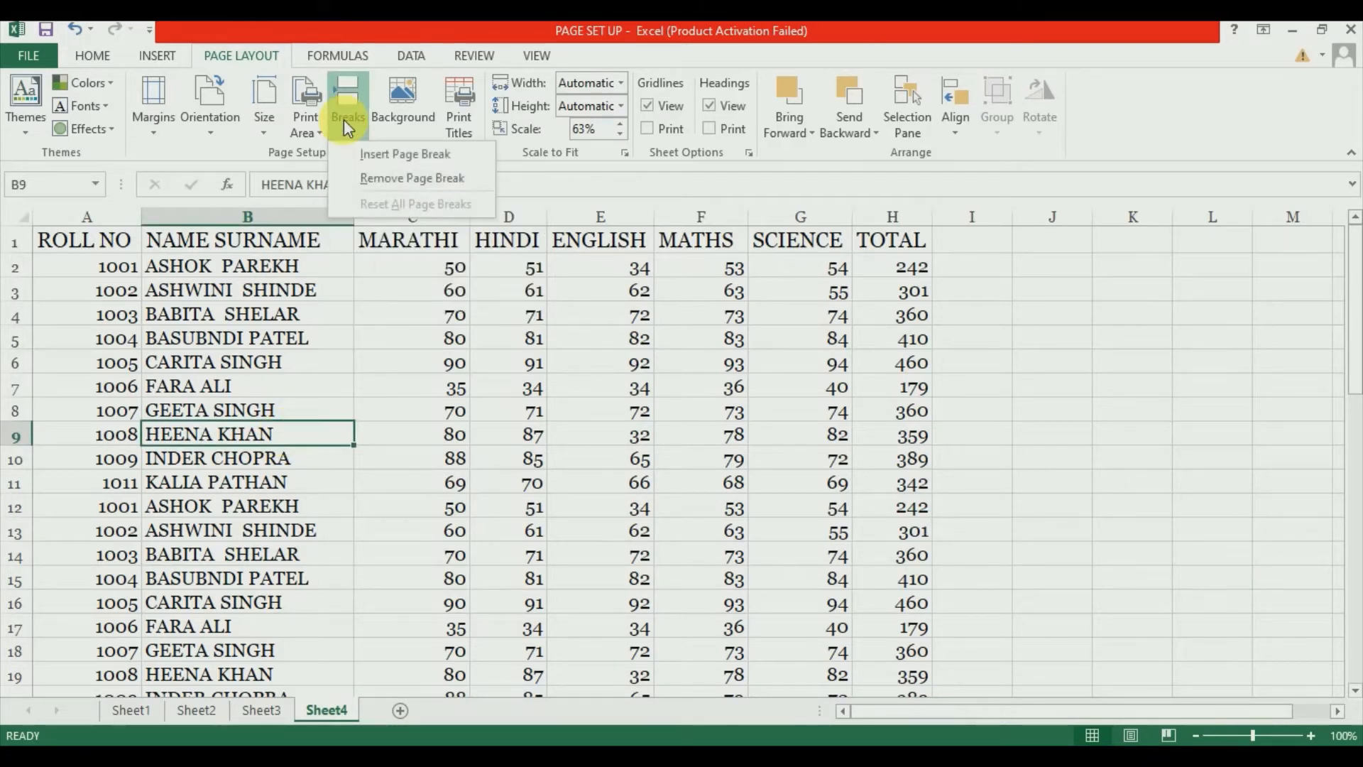
click(384, 155)
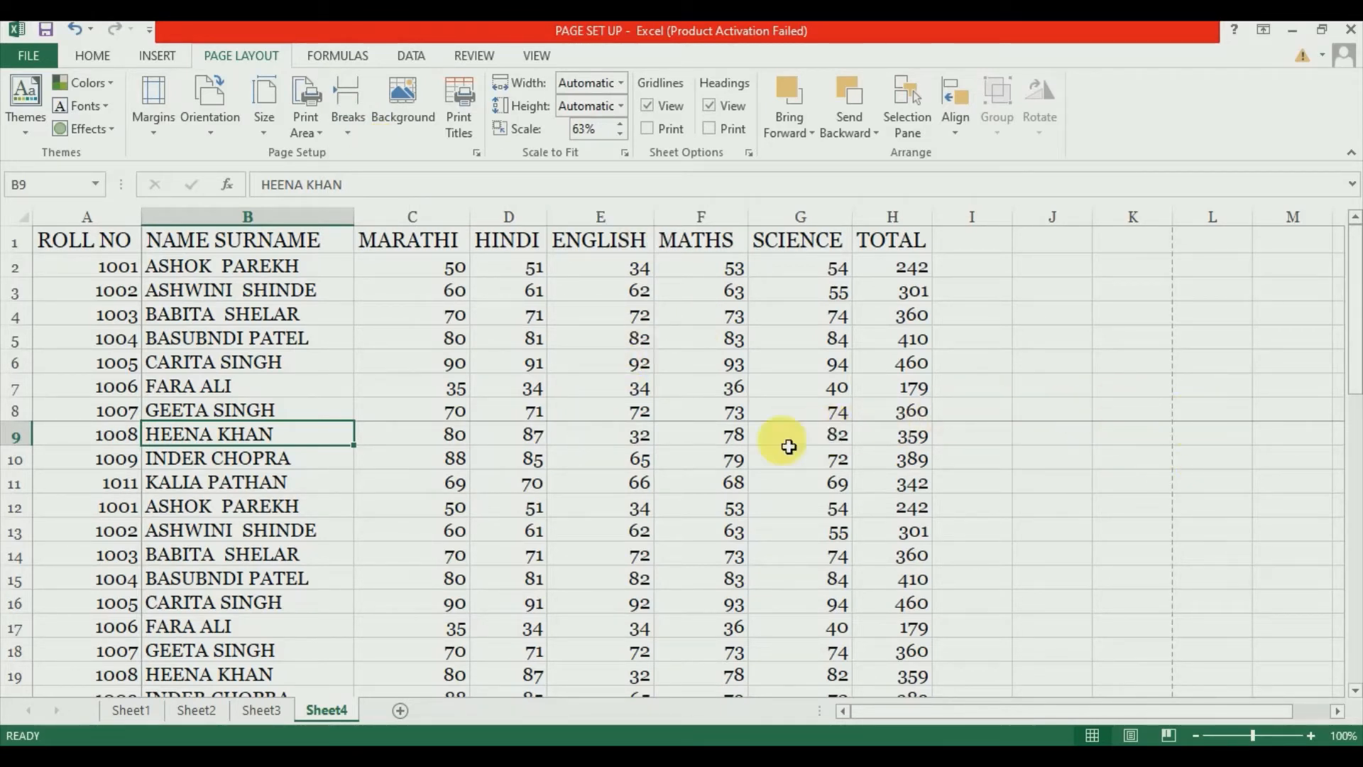
scroll(643, 483, down, 8)
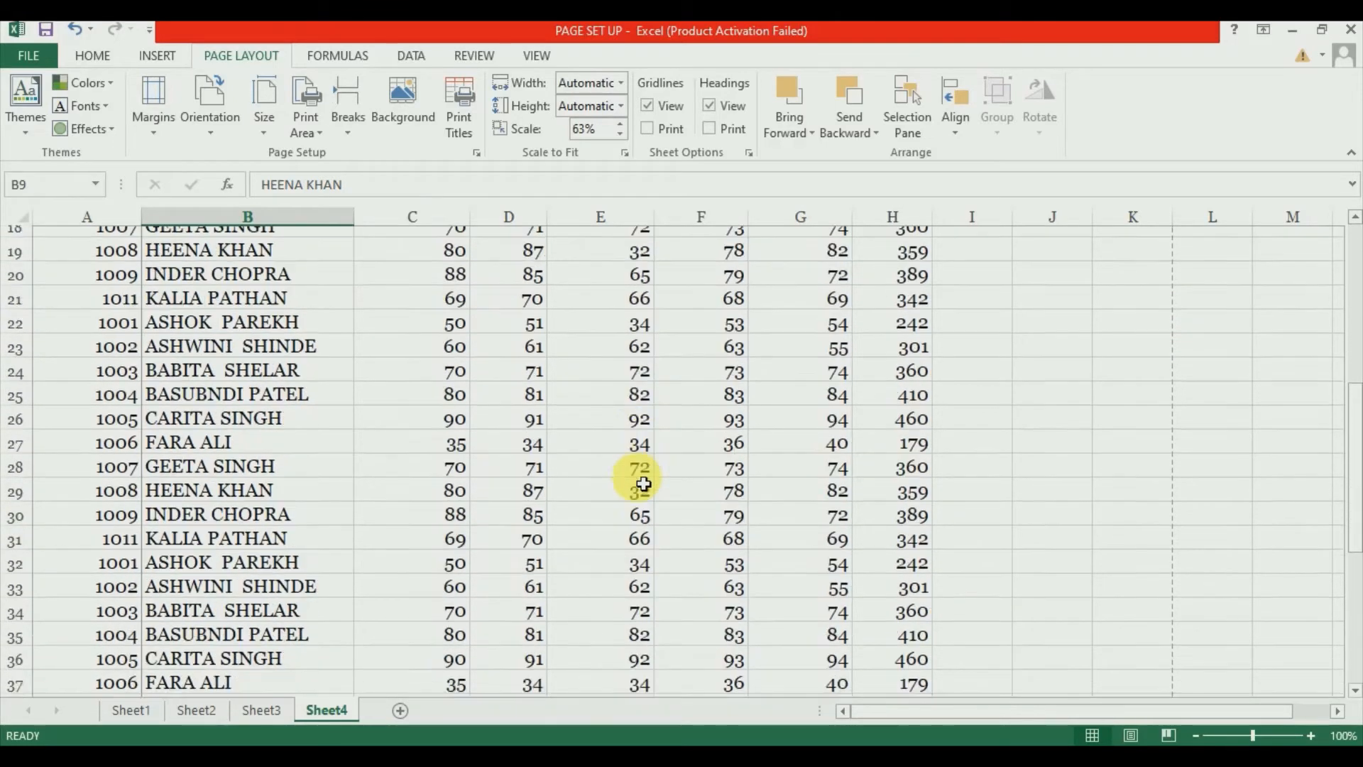
scroll(644, 484, down, 4)
scroll(643, 484, up, 11)
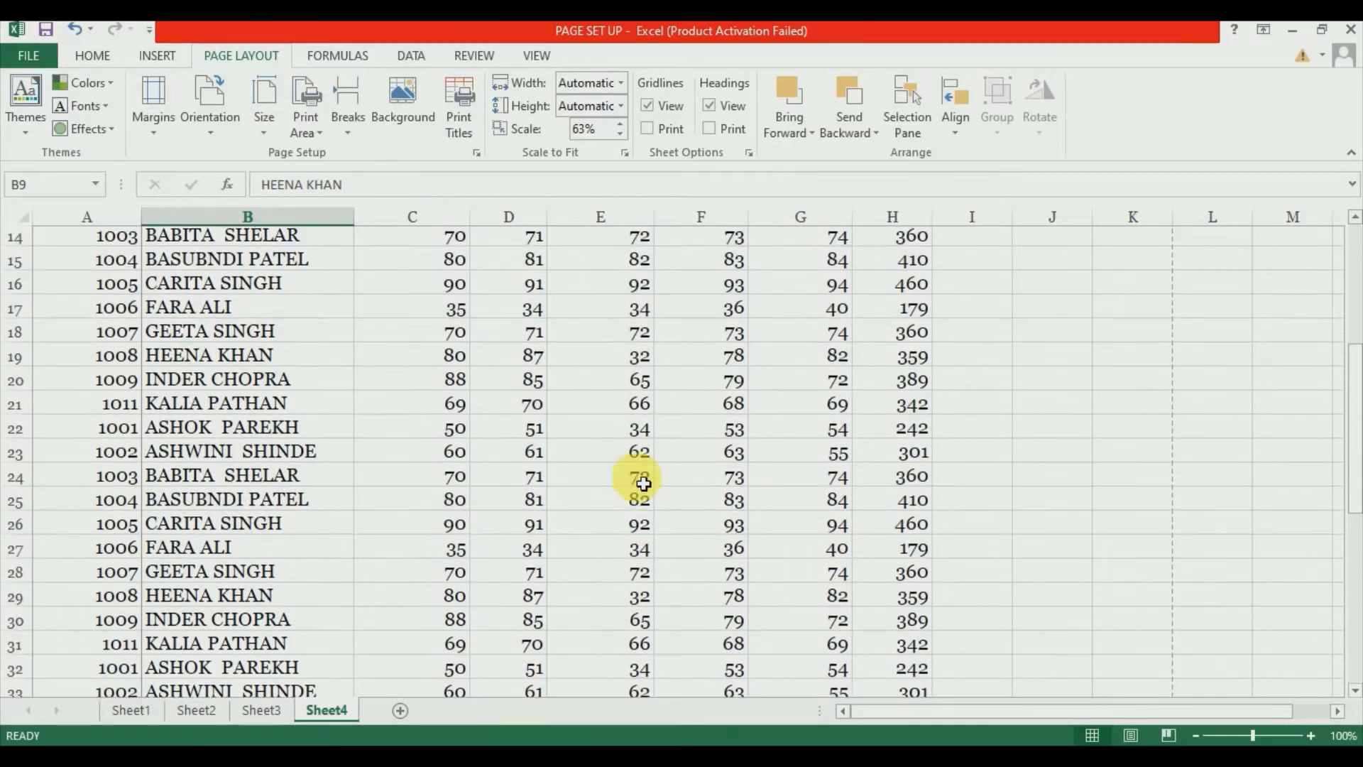
scroll(643, 484, up, 1)
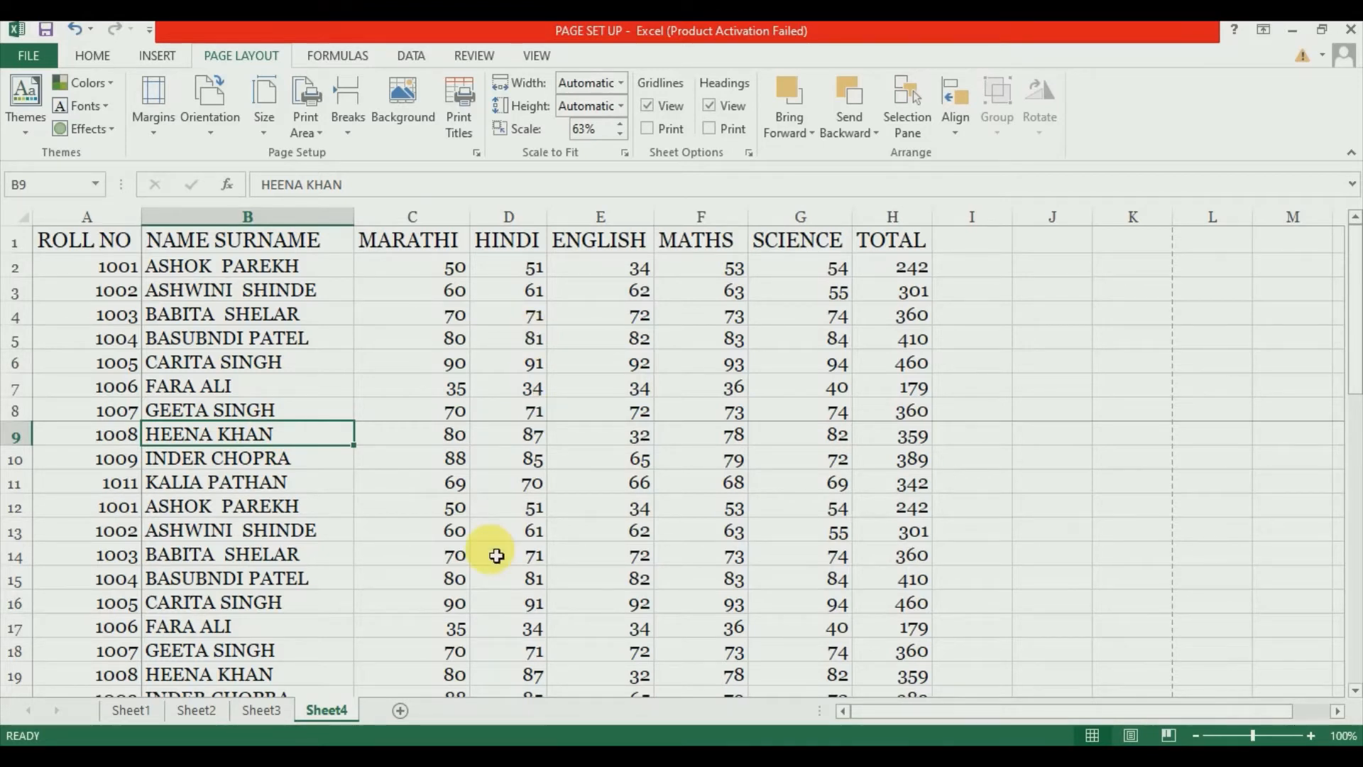
Preview Sheet4 for printing in Landscape orientation and look through all four pages
key(ctrl+p)
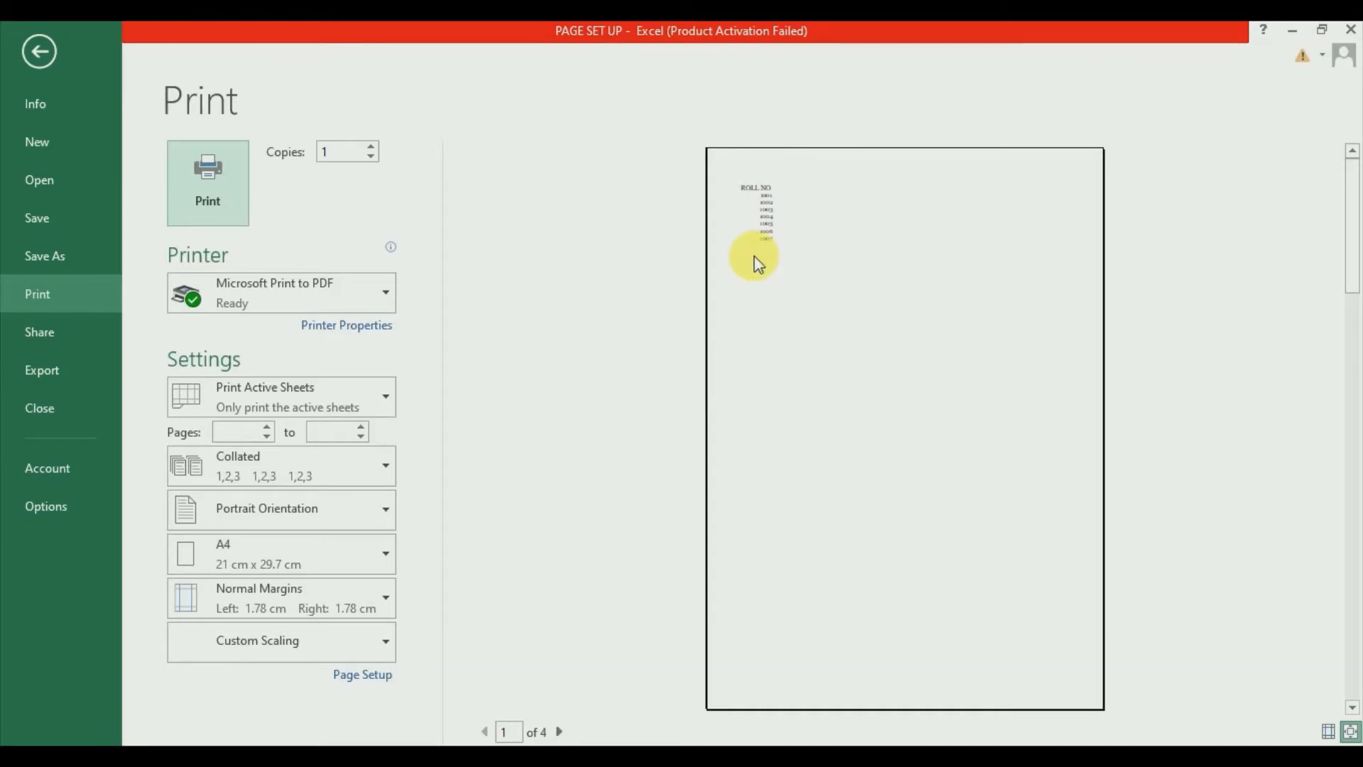
click(347, 514)
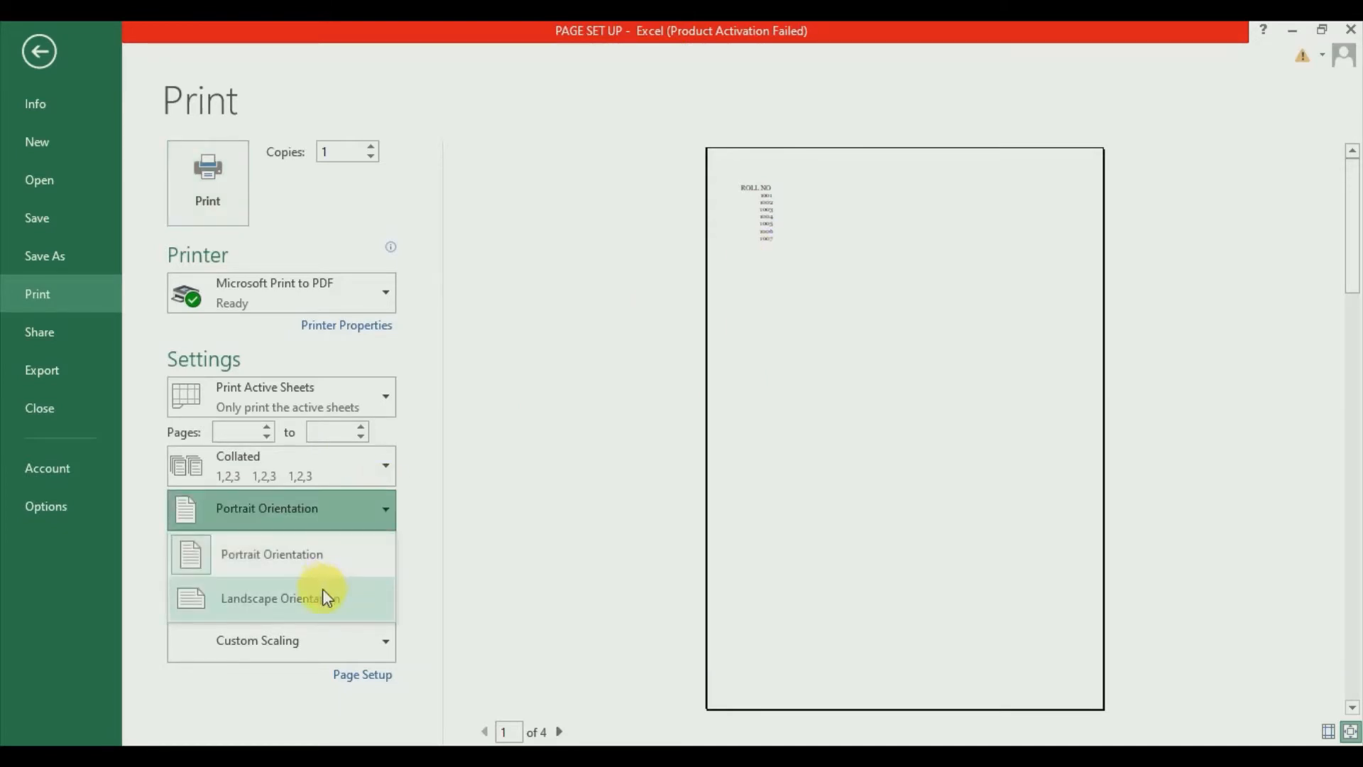
click(336, 609)
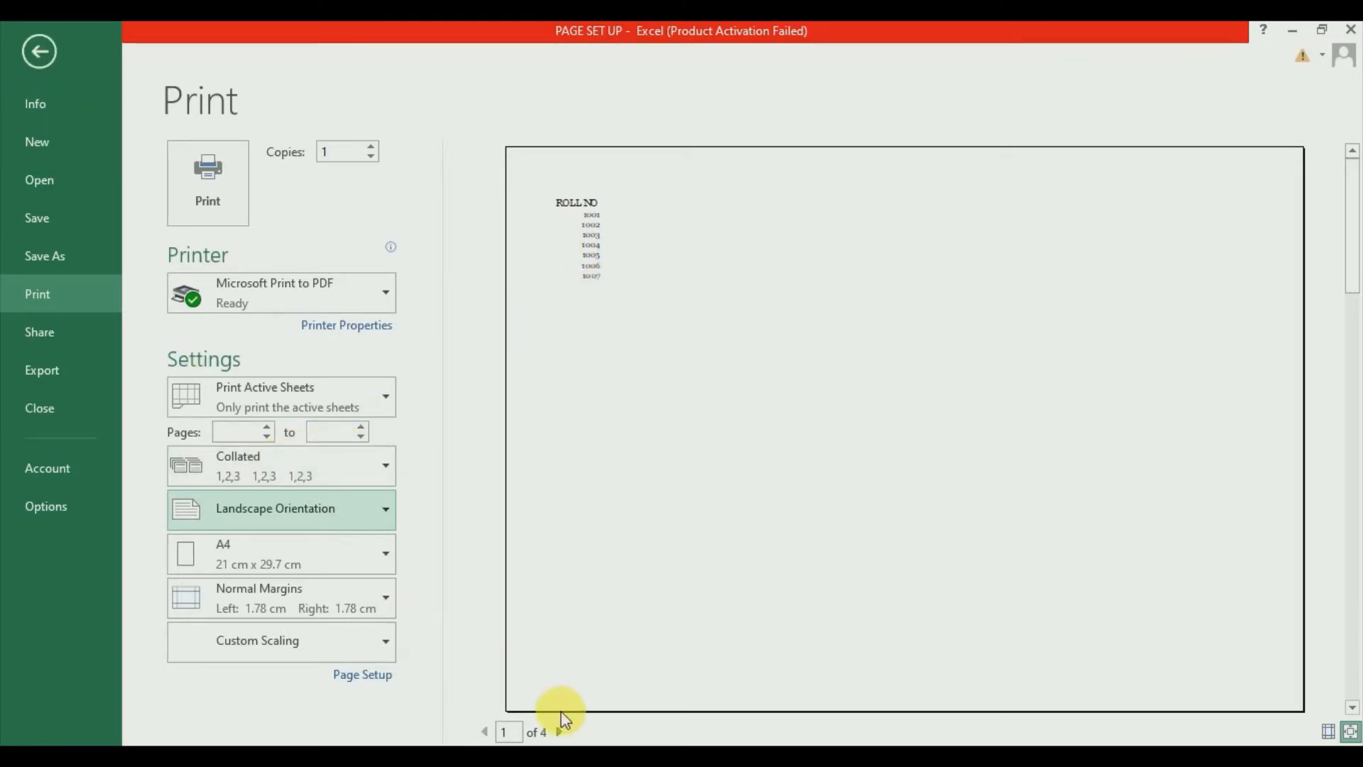
click(559, 732)
click(559, 732)
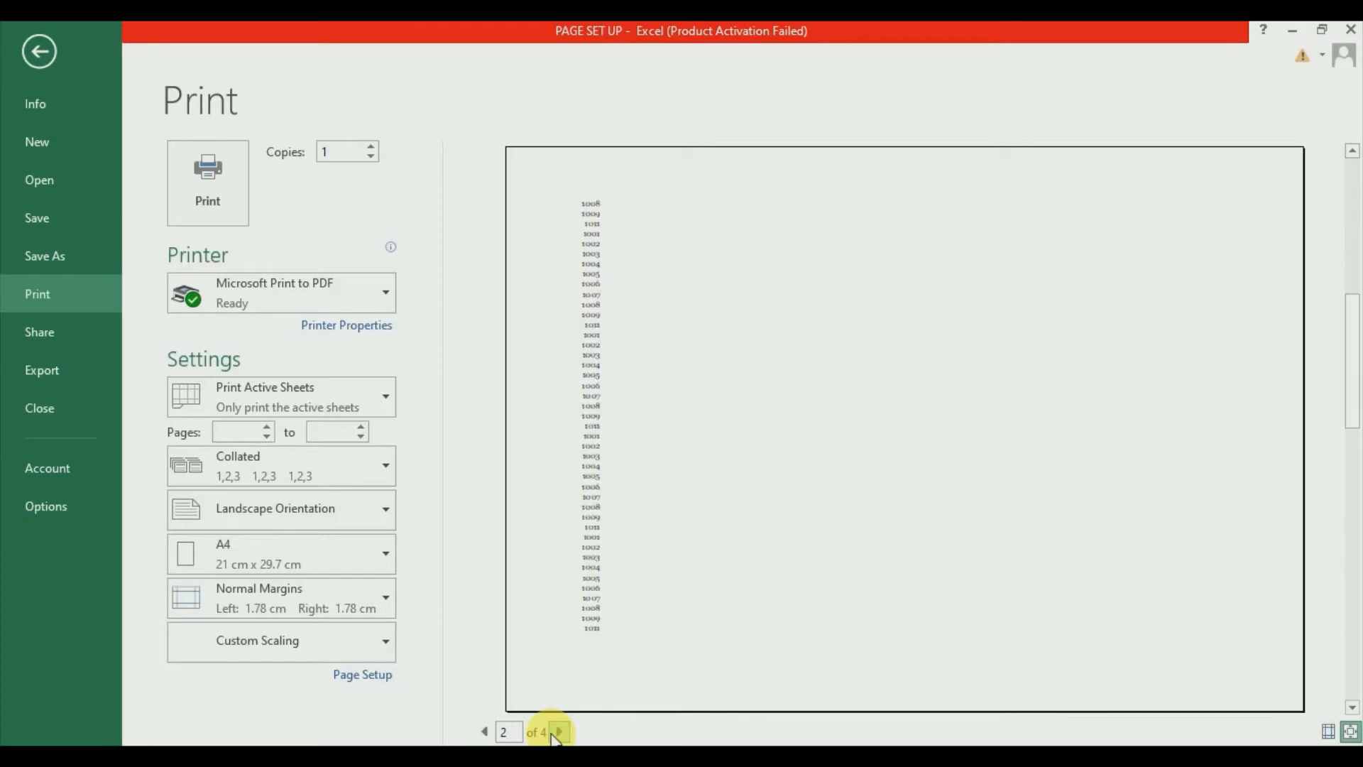
click(559, 732)
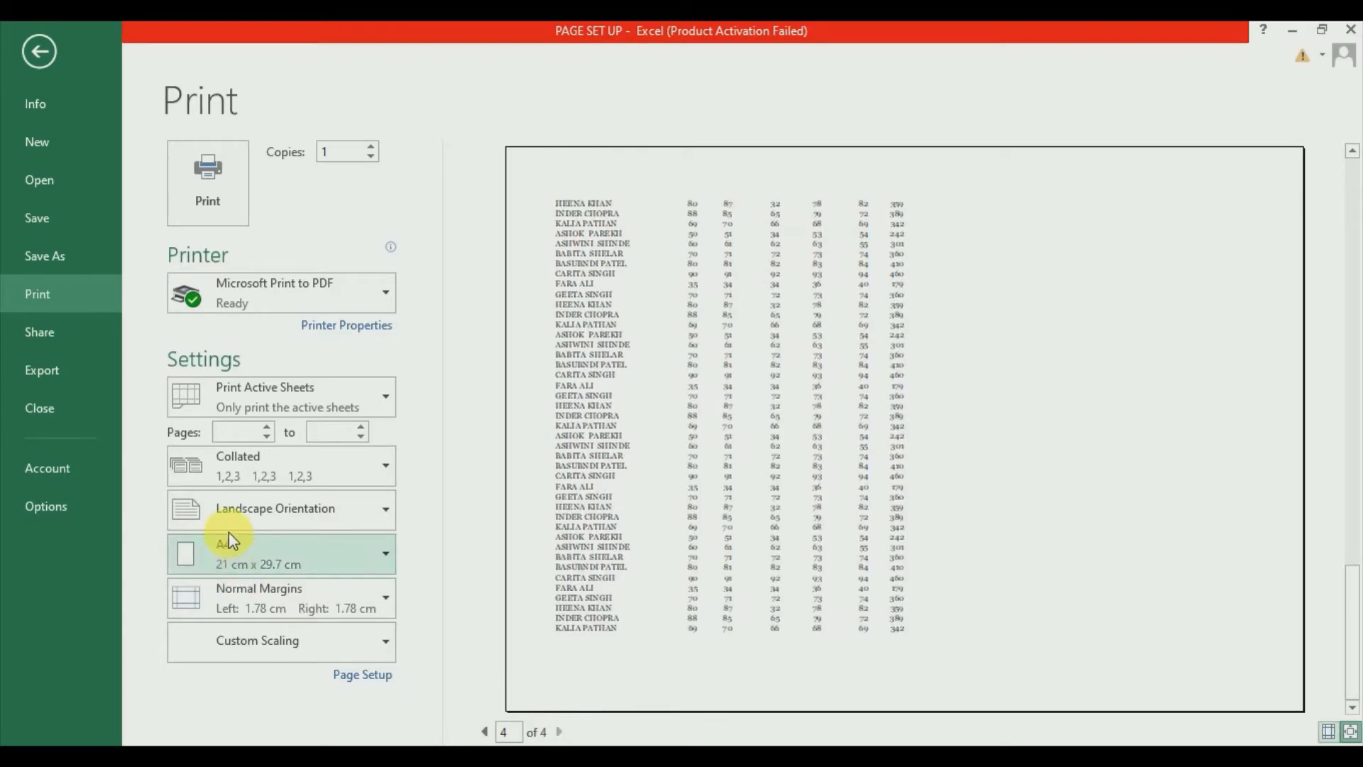
Set Sheet4's print orientation back to Portrait and return to the worksheet
click(236, 514)
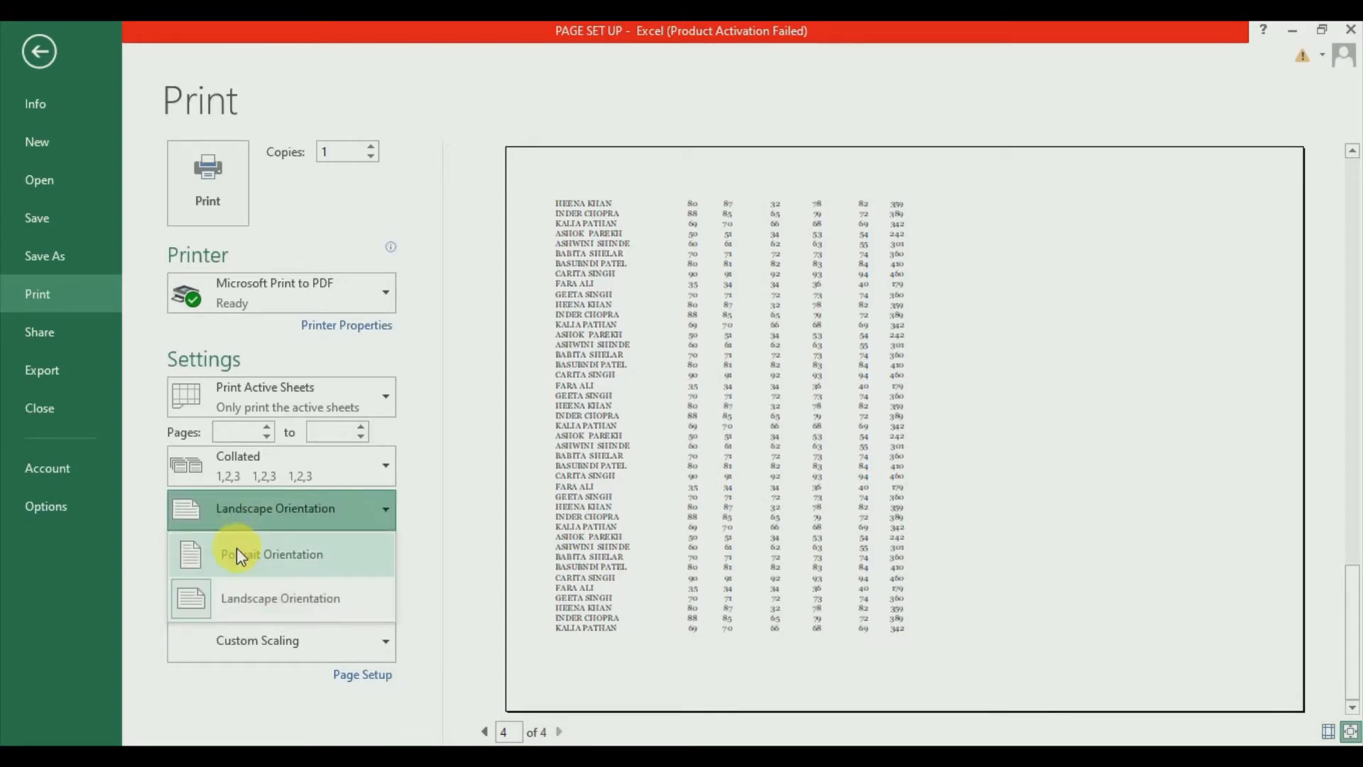
click(237, 548)
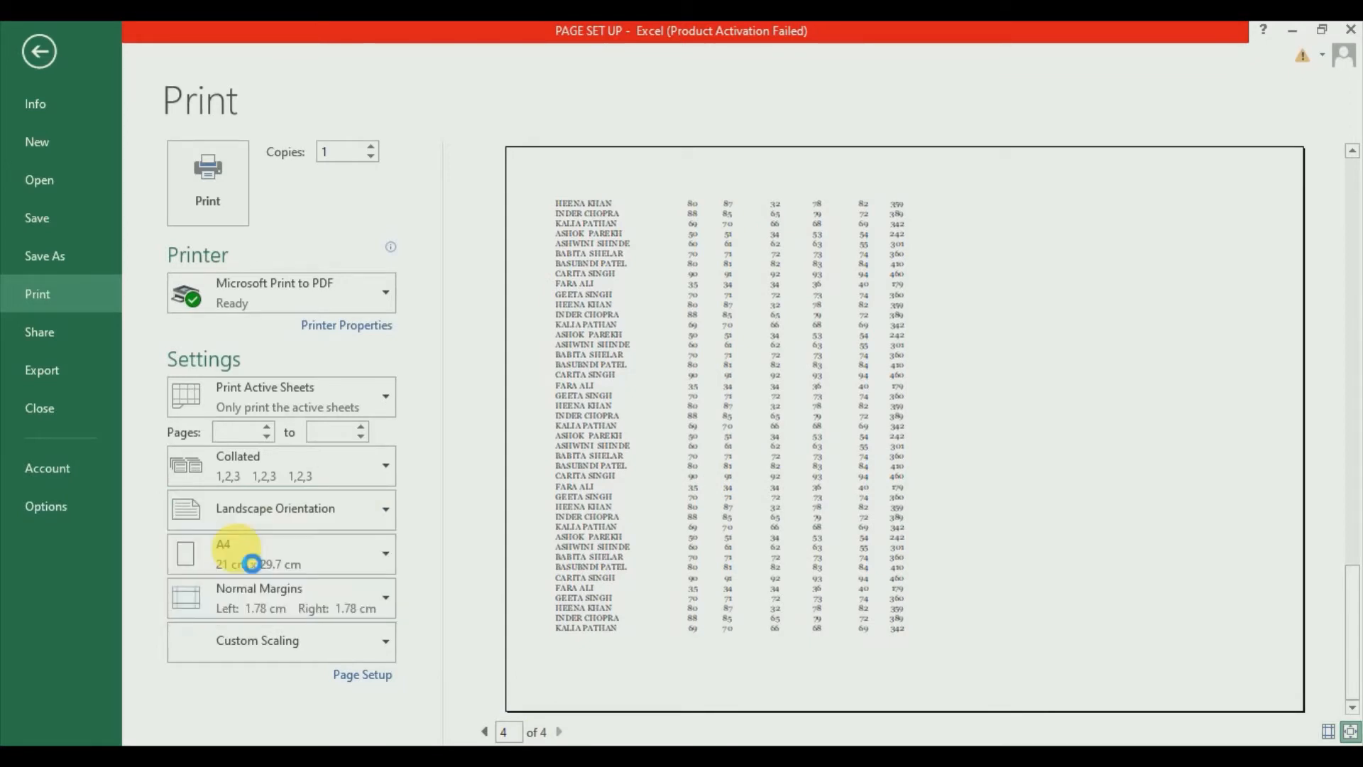
click(41, 58)
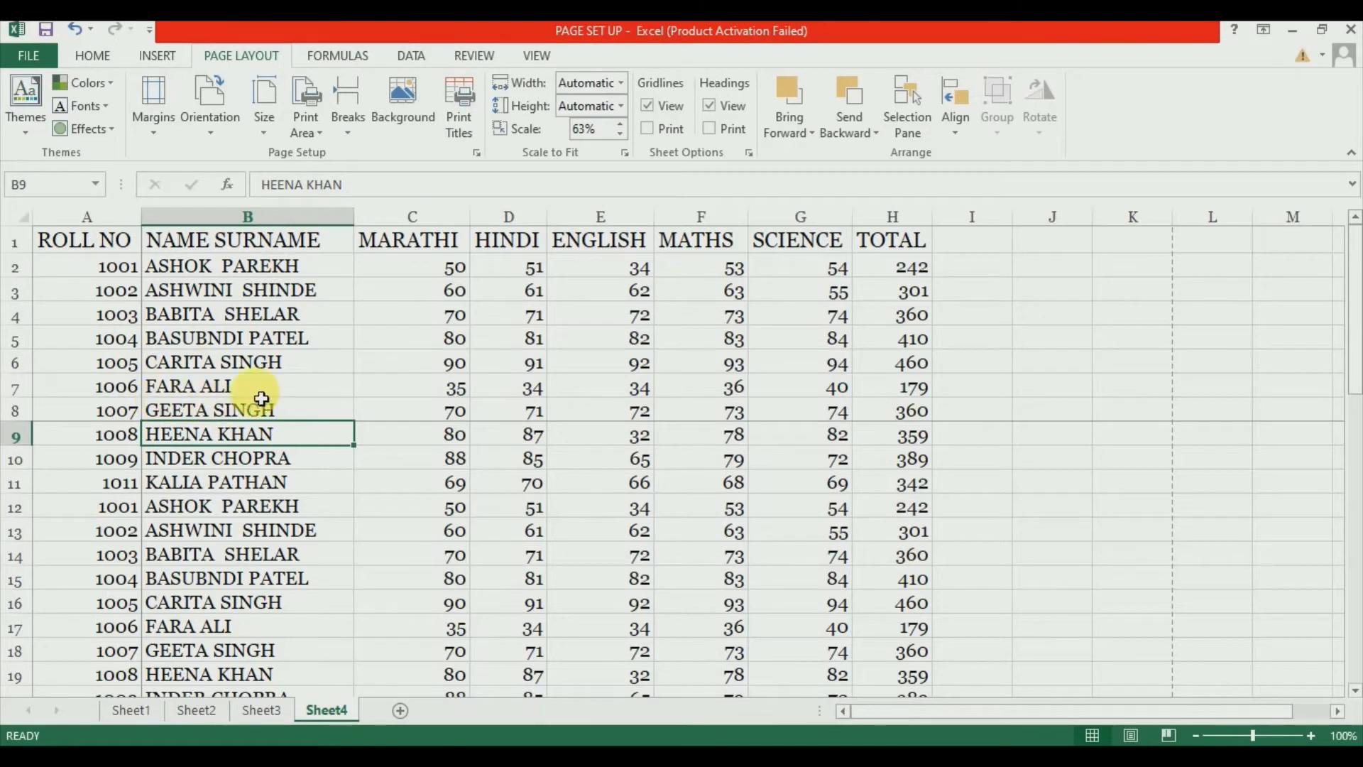
In Page Break Preview, remove the breaks after column A and above row 9 by moving them to the table's outer edges
click(351, 120)
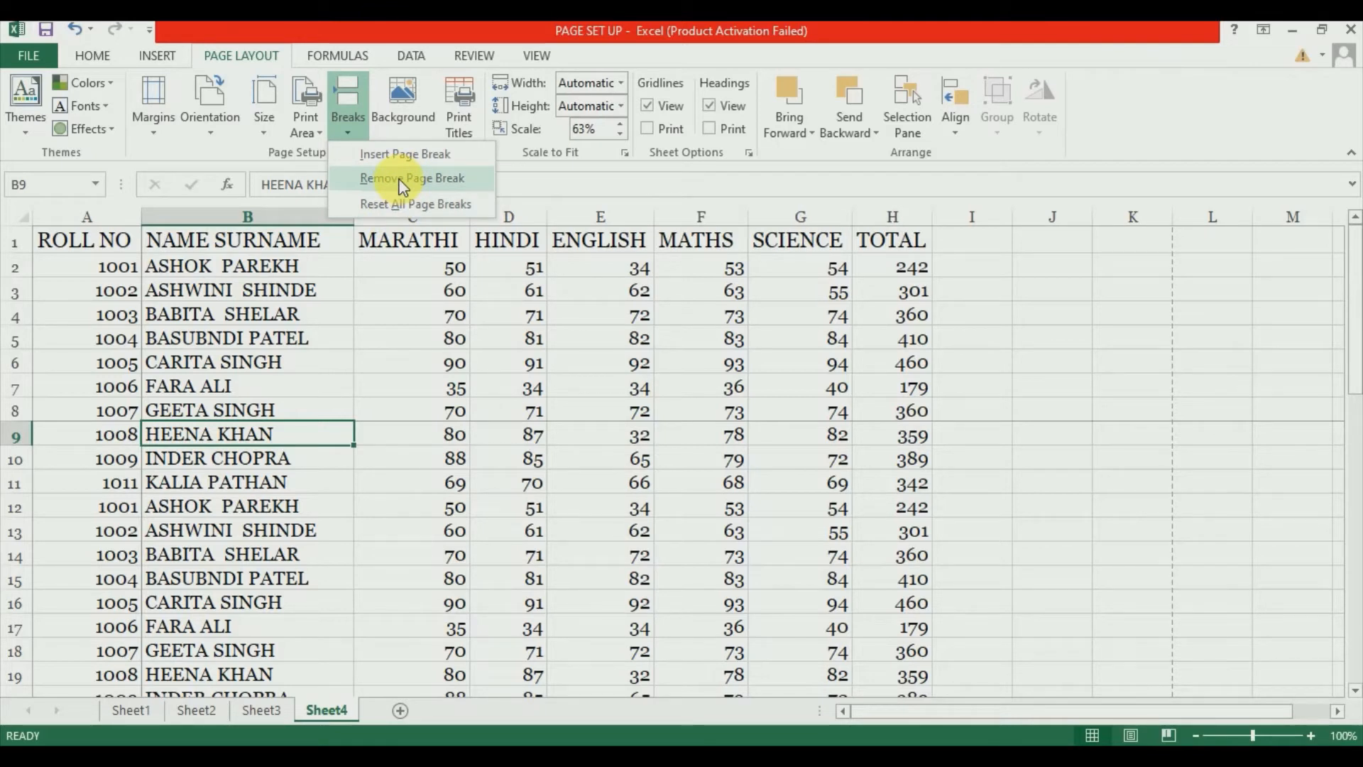
click(527, 314)
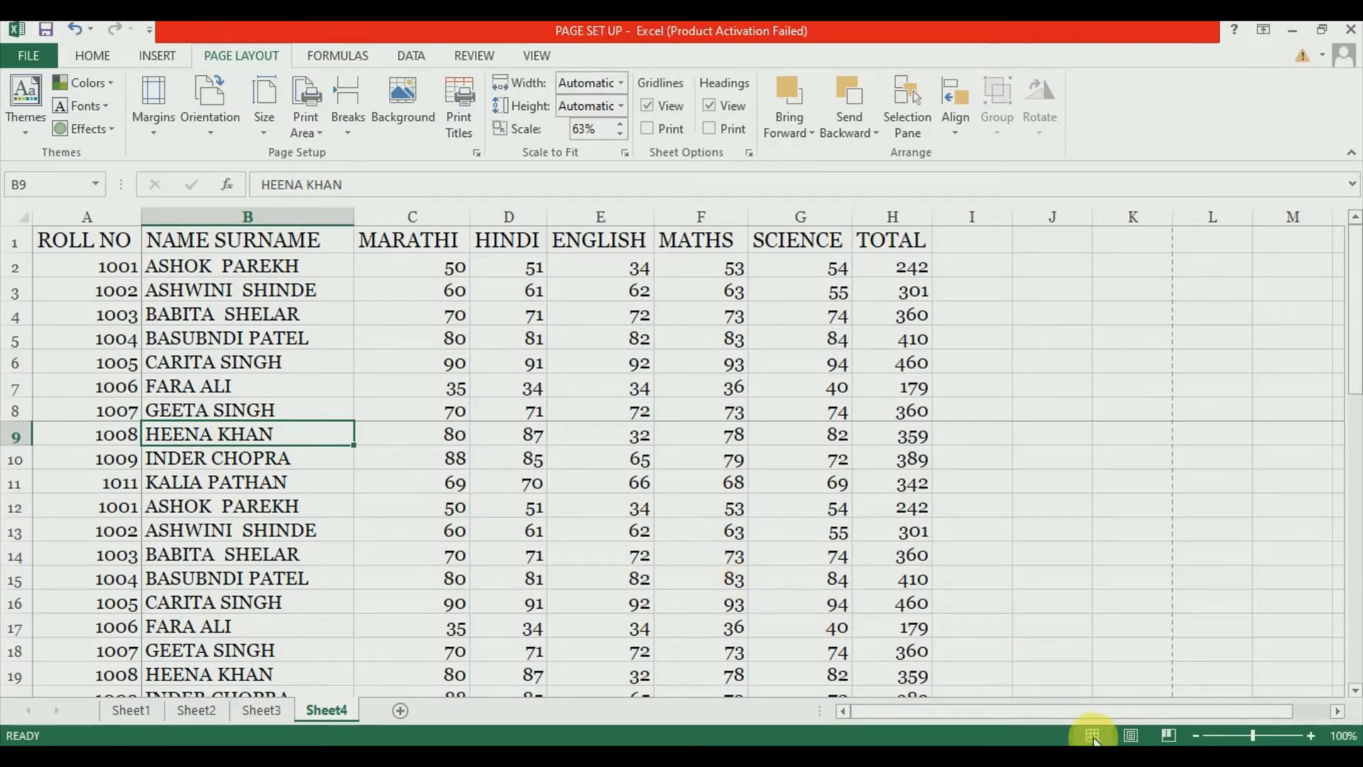
click(1176, 739)
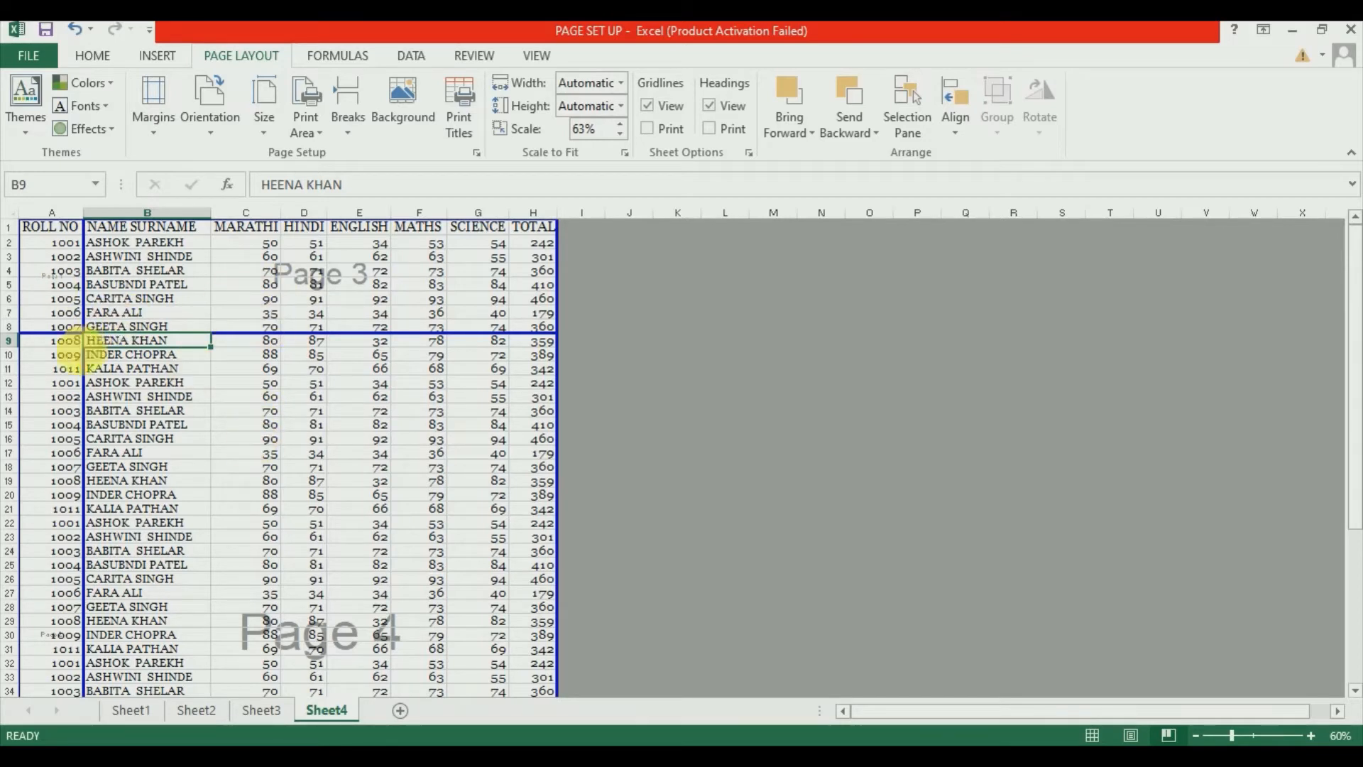
drag(83, 377, 554, 463)
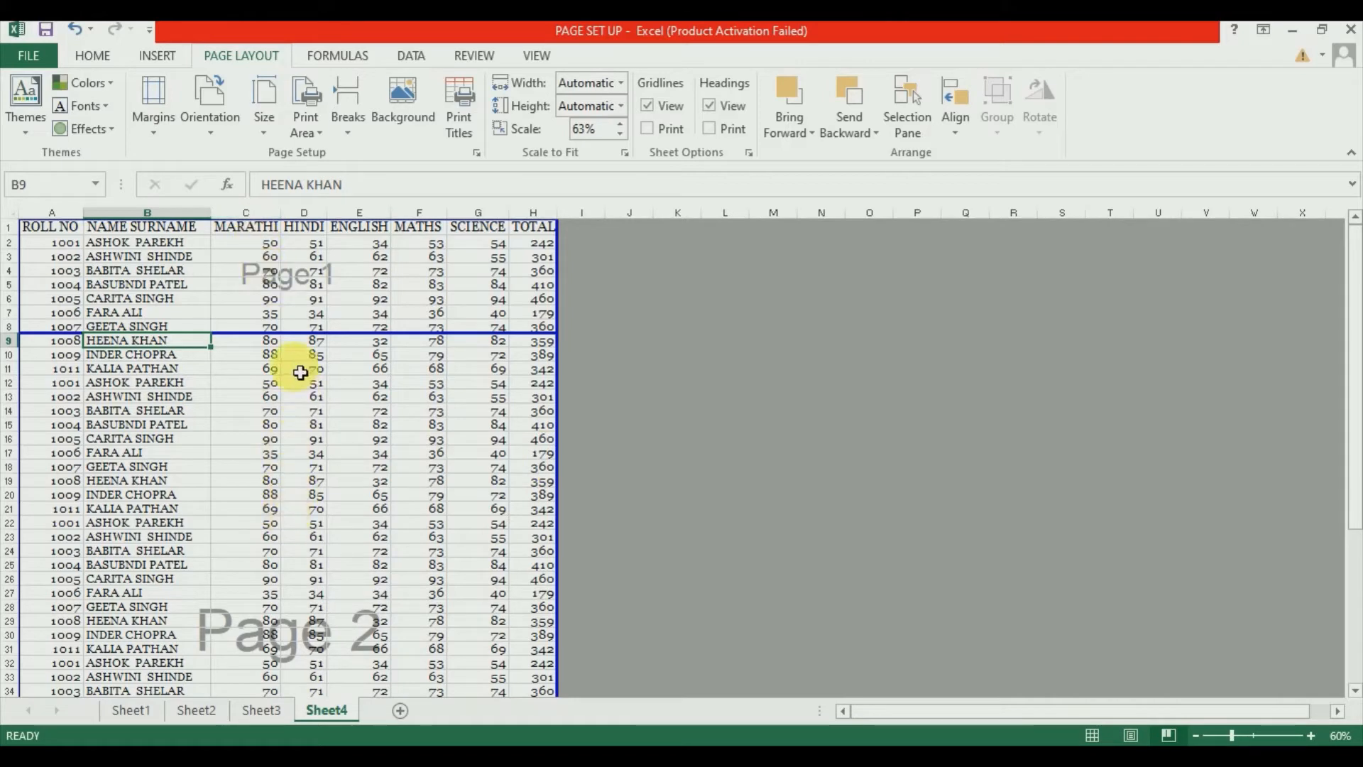
drag(310, 348, 271, 681)
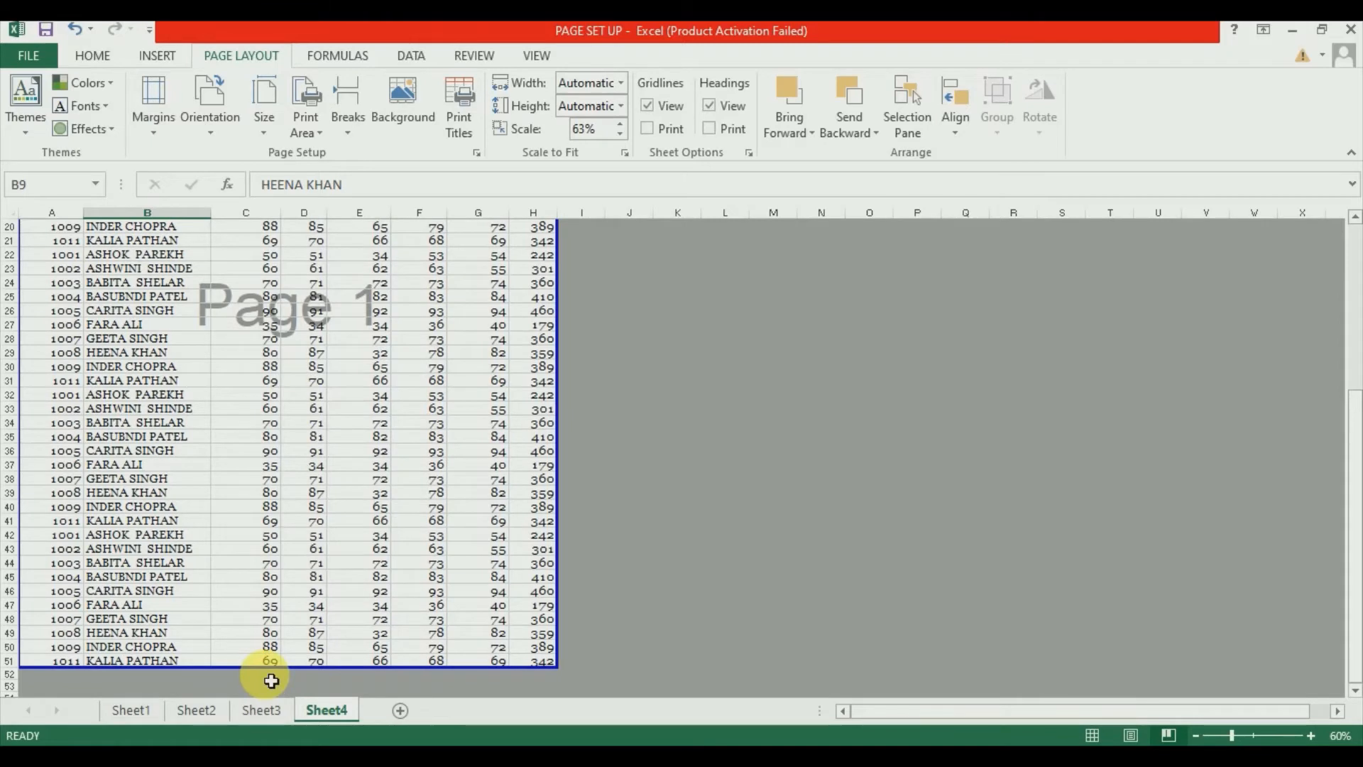
Check Sheet4's print preview and return the worksheet to Normal view
key(ctrl+p)
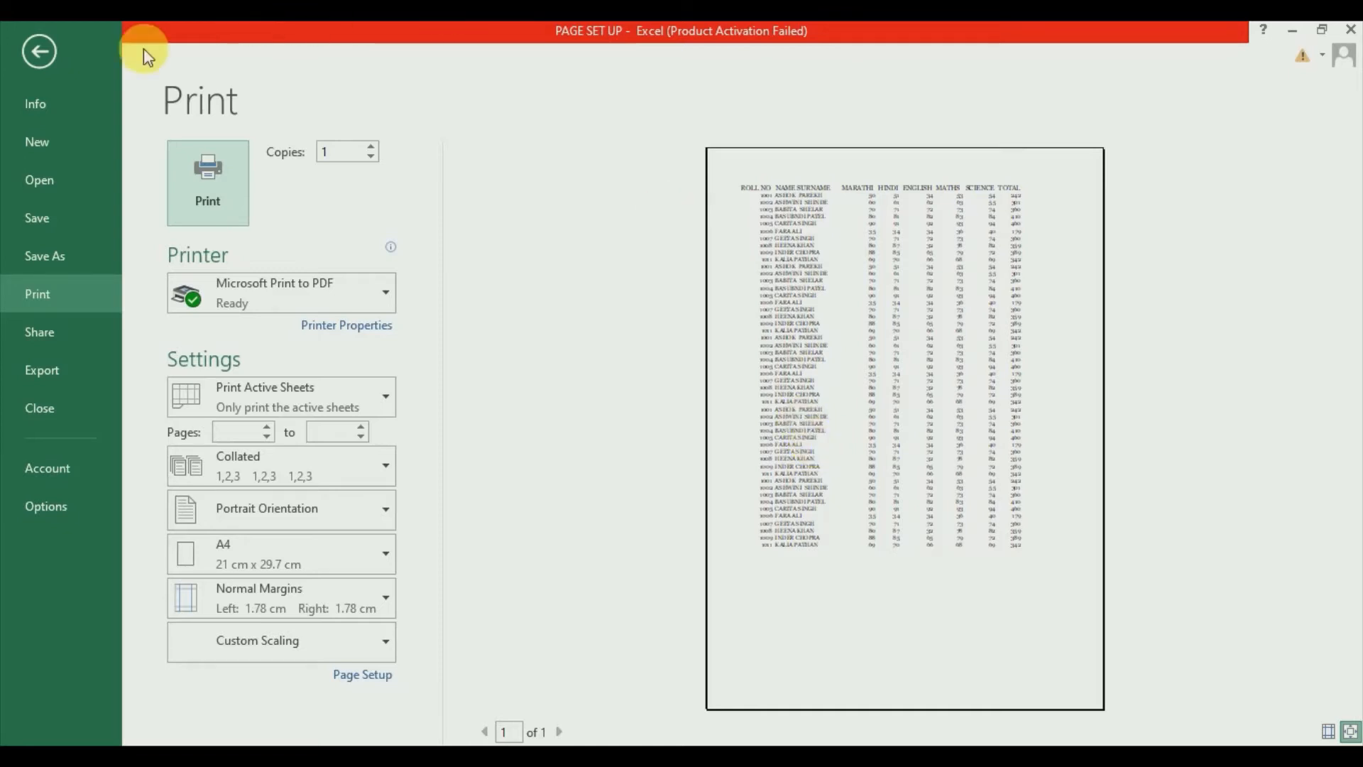
click(38, 54)
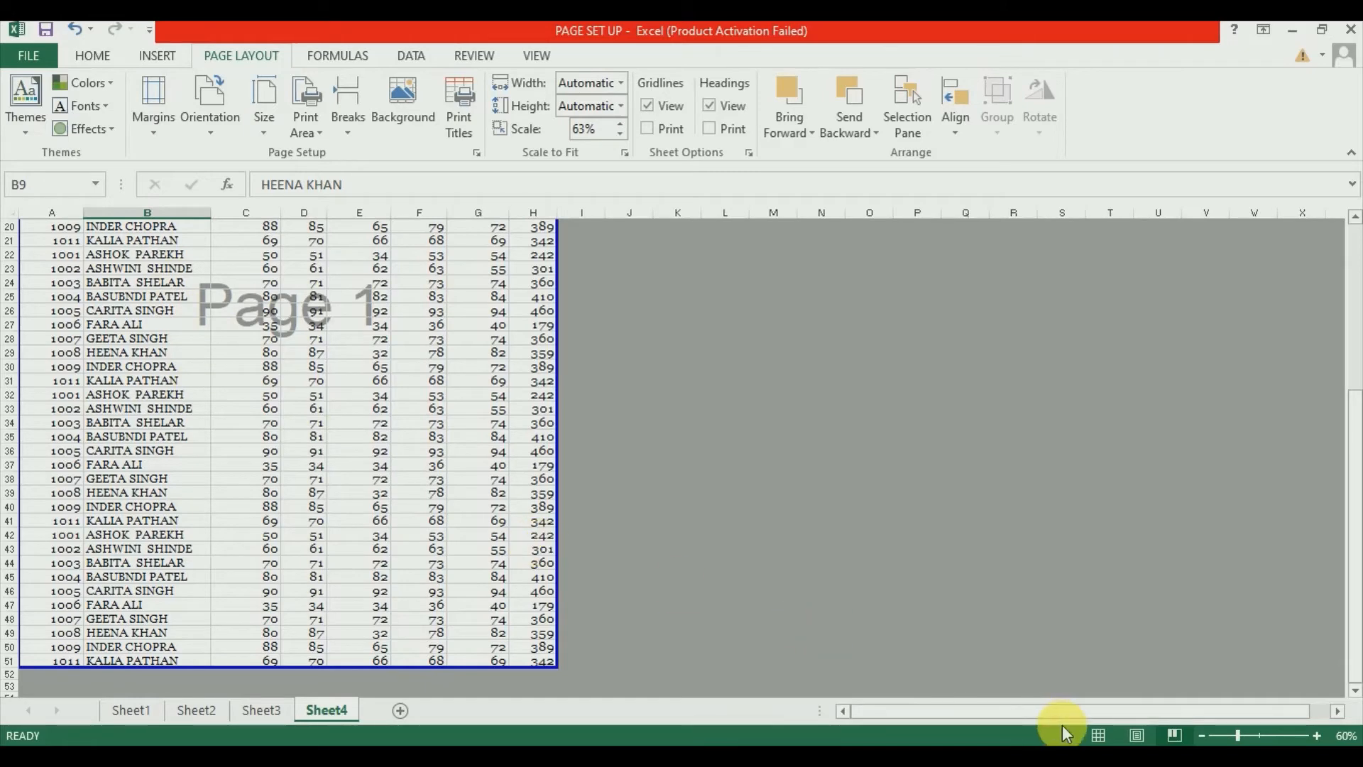
click(1098, 735)
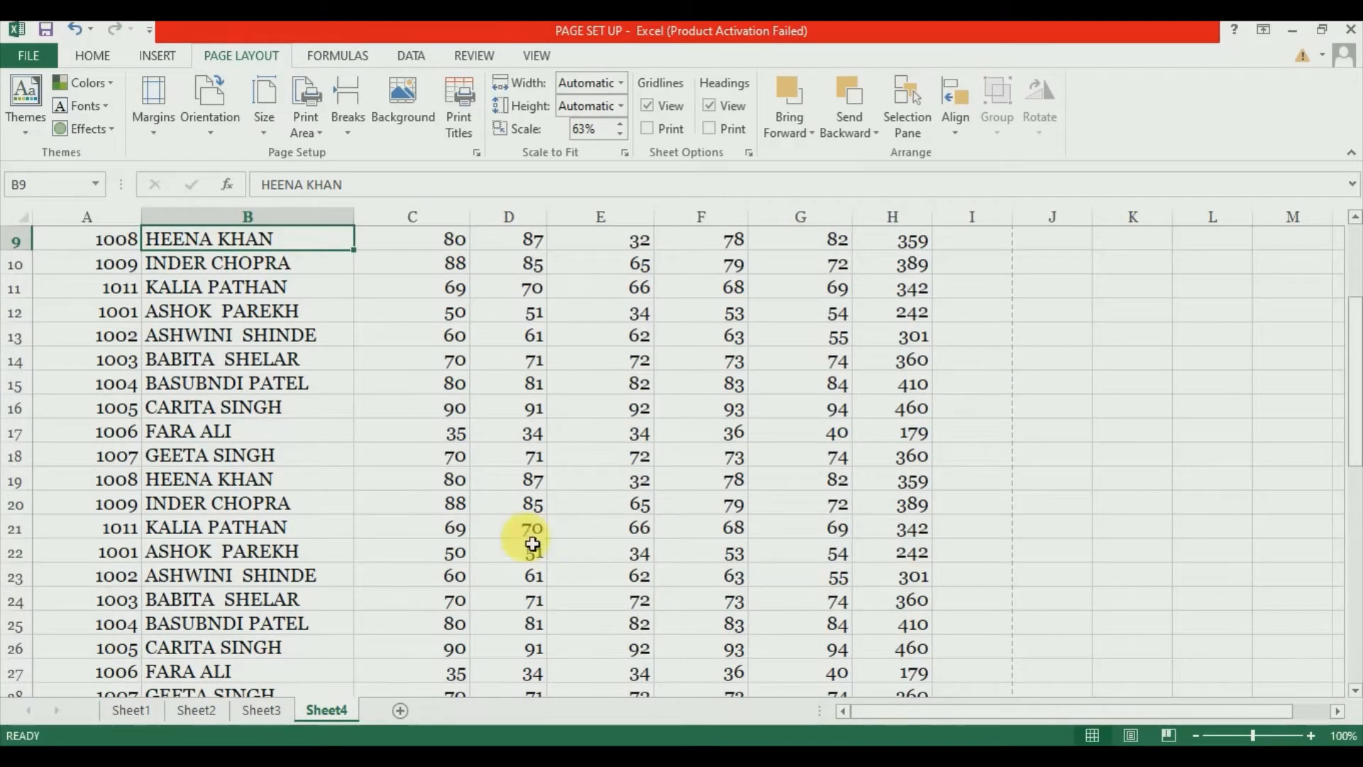
Search Bing for "EXCEL IMAGE" and insert the green Excel logo with the white X as Sheet4's background
click(483, 551)
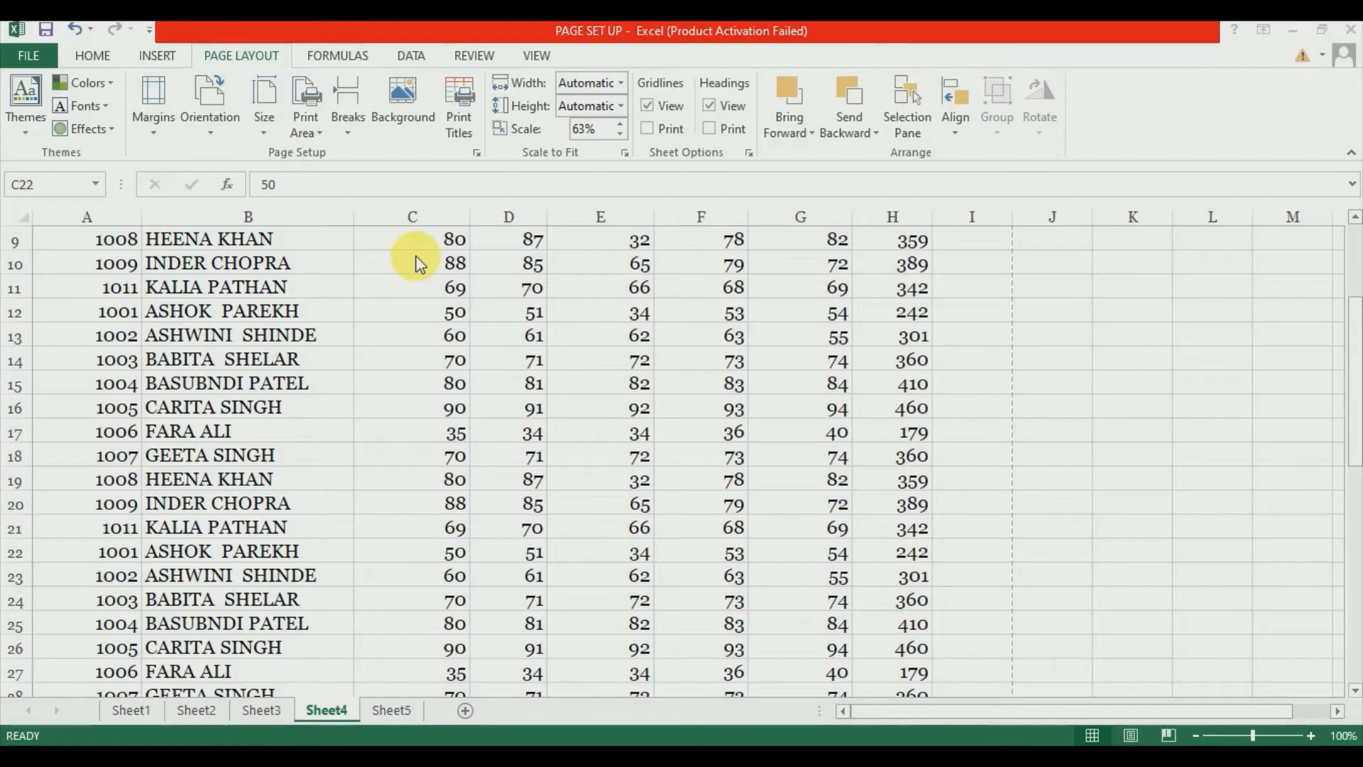
click(407, 112)
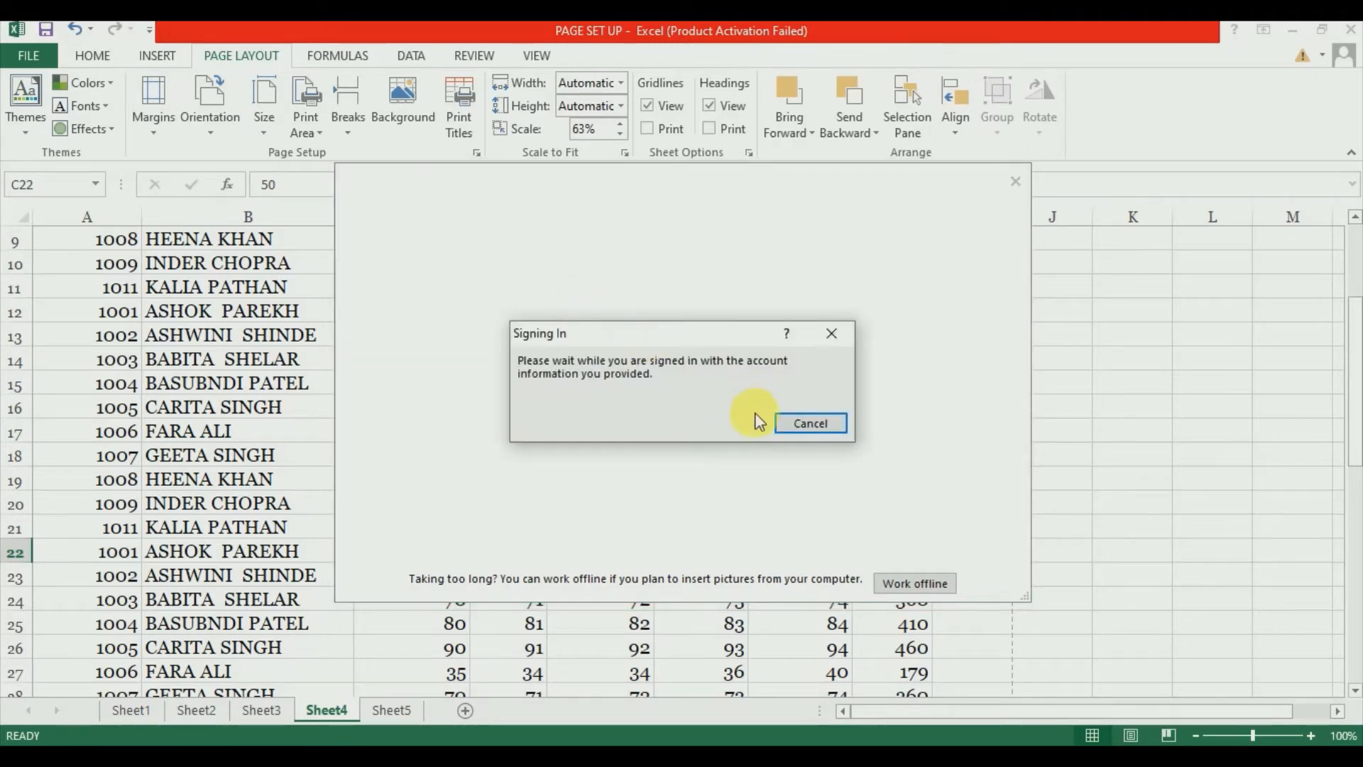
click(785, 423)
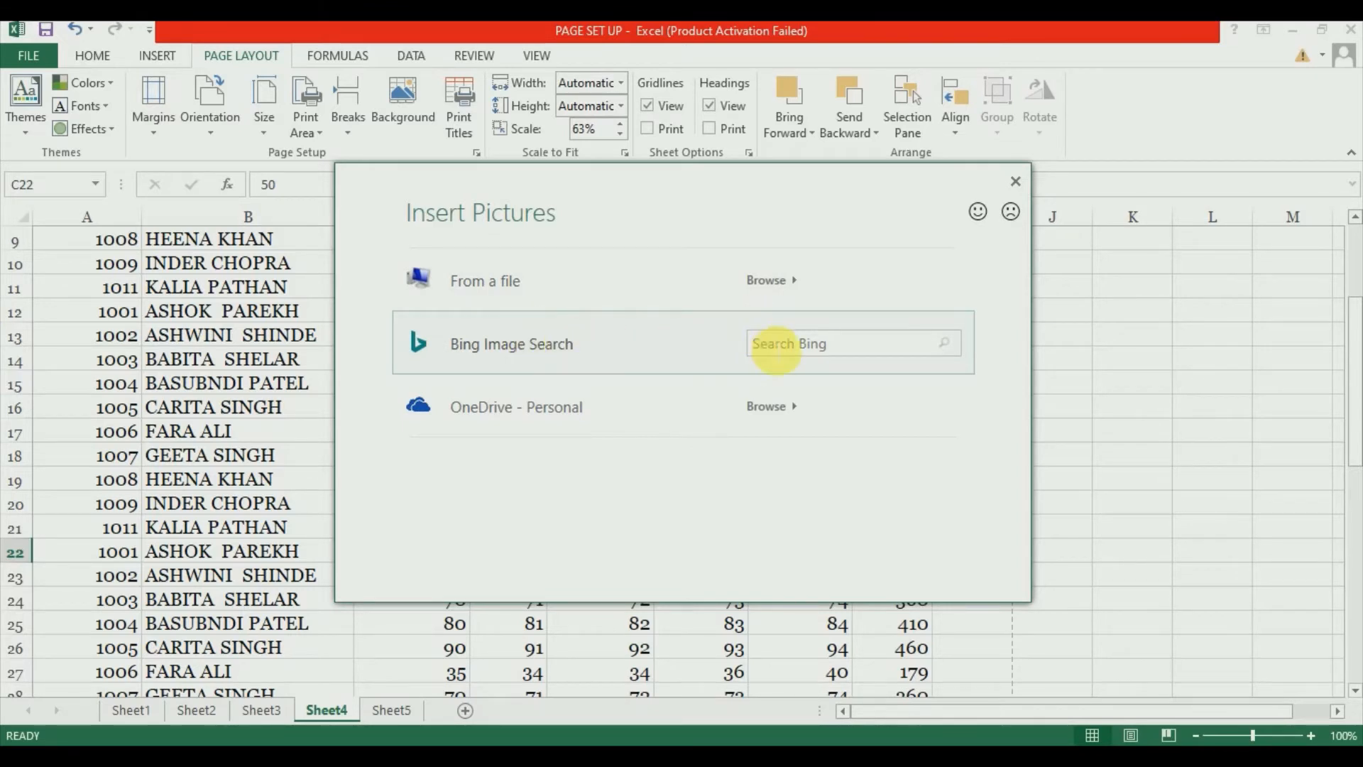
click(775, 349)
text(EXCEL IMAGE)
key(Return)
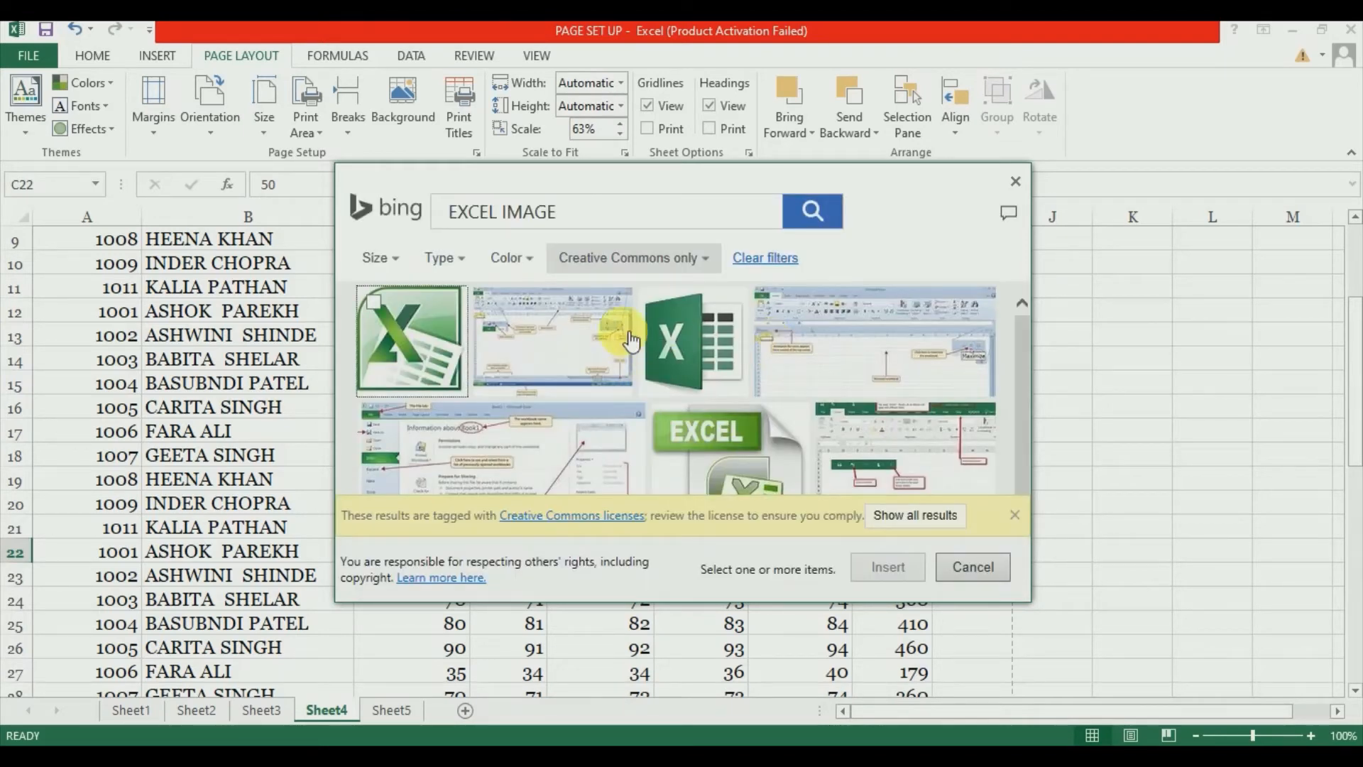
click(666, 345)
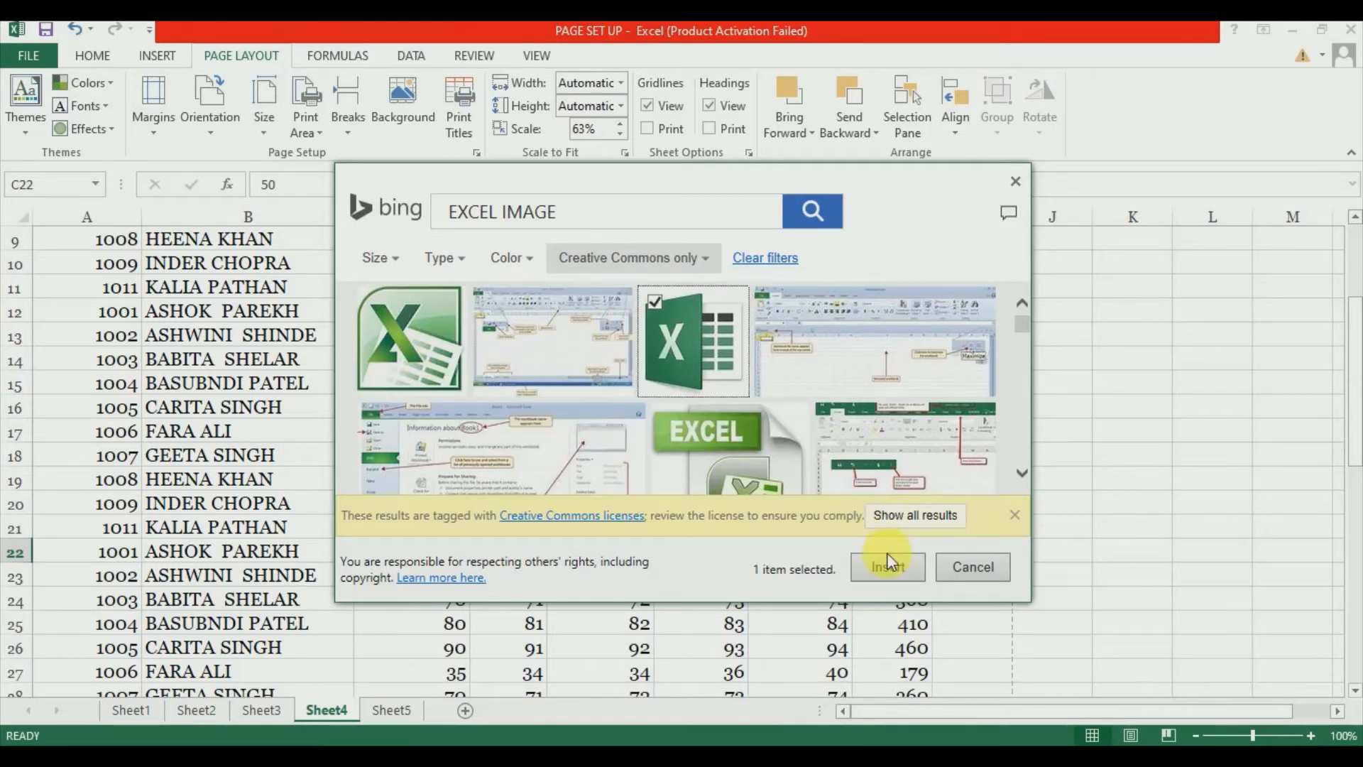
click(889, 572)
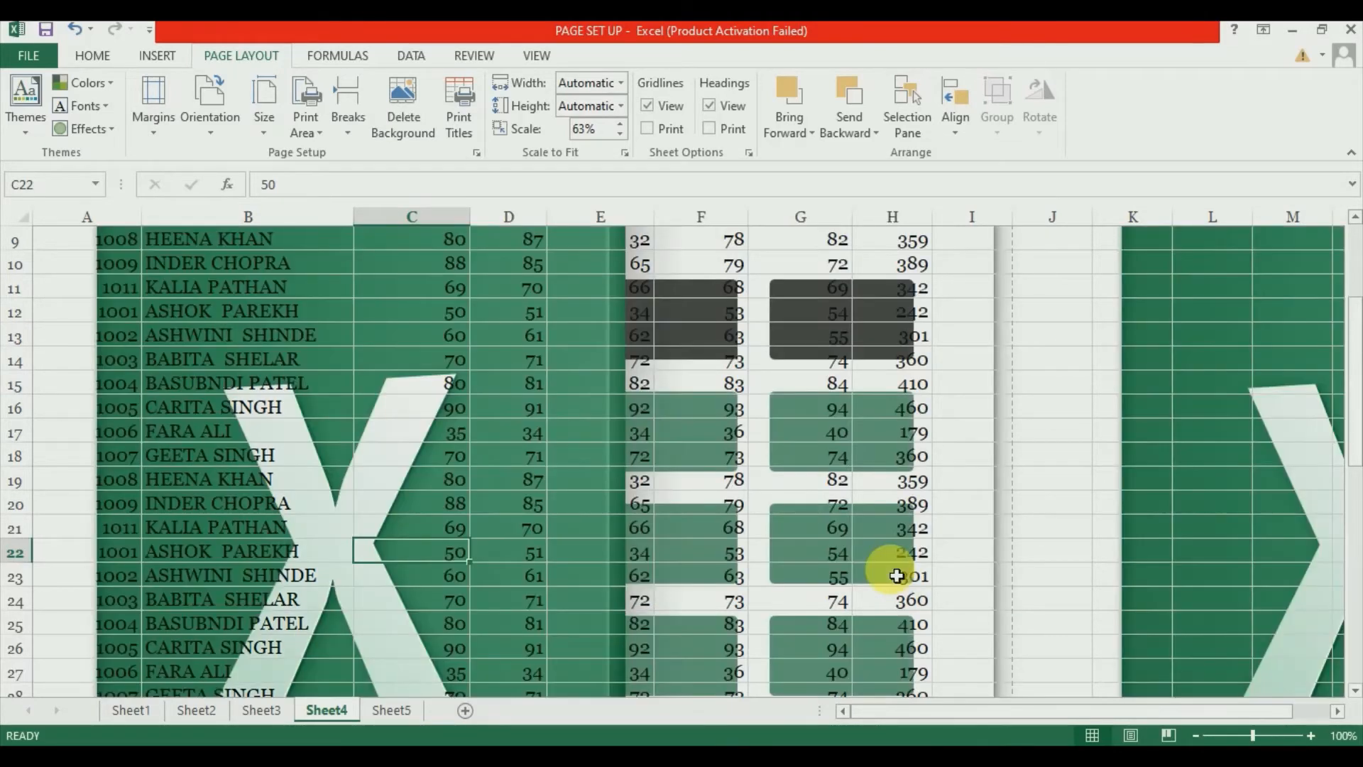
Look over the tiled background picture on Sheet4 and delete it
scroll(767, 522, down, 8)
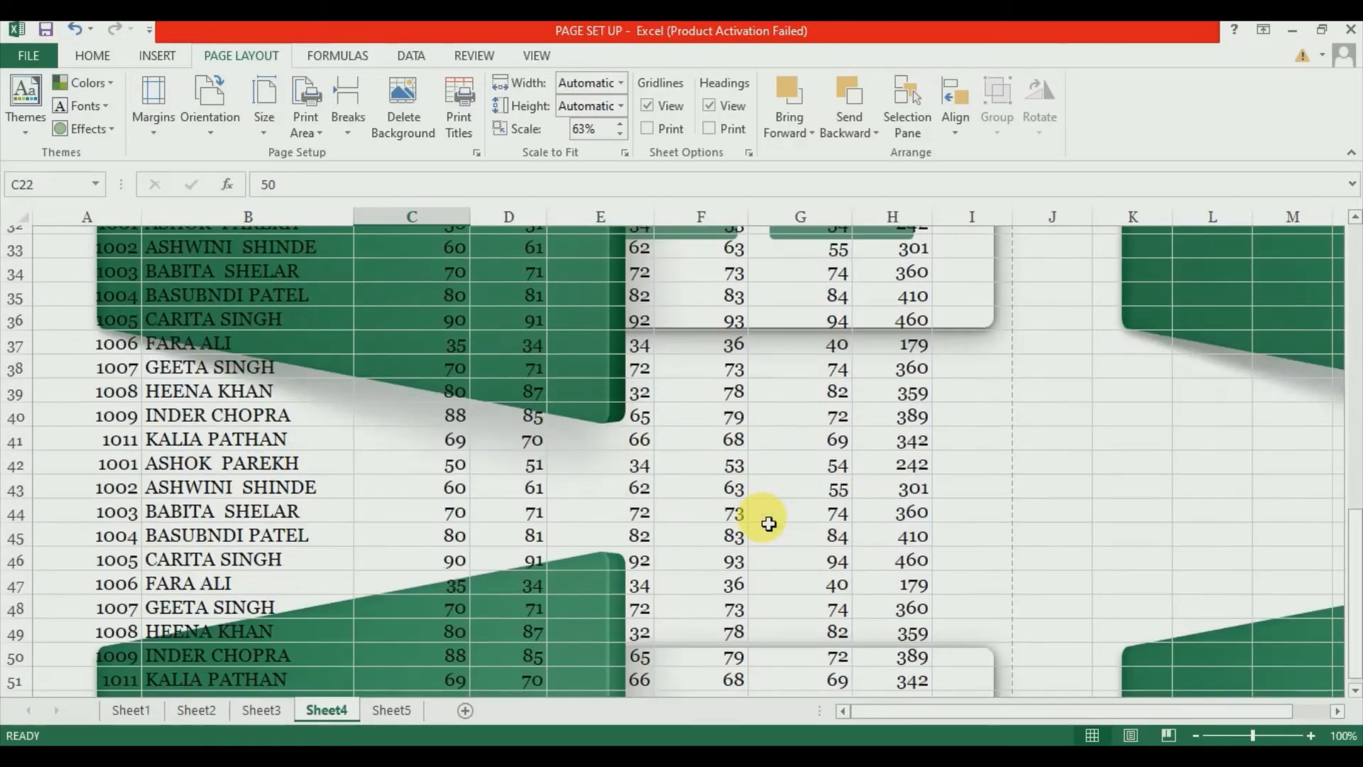
scroll(769, 523, down, 15)
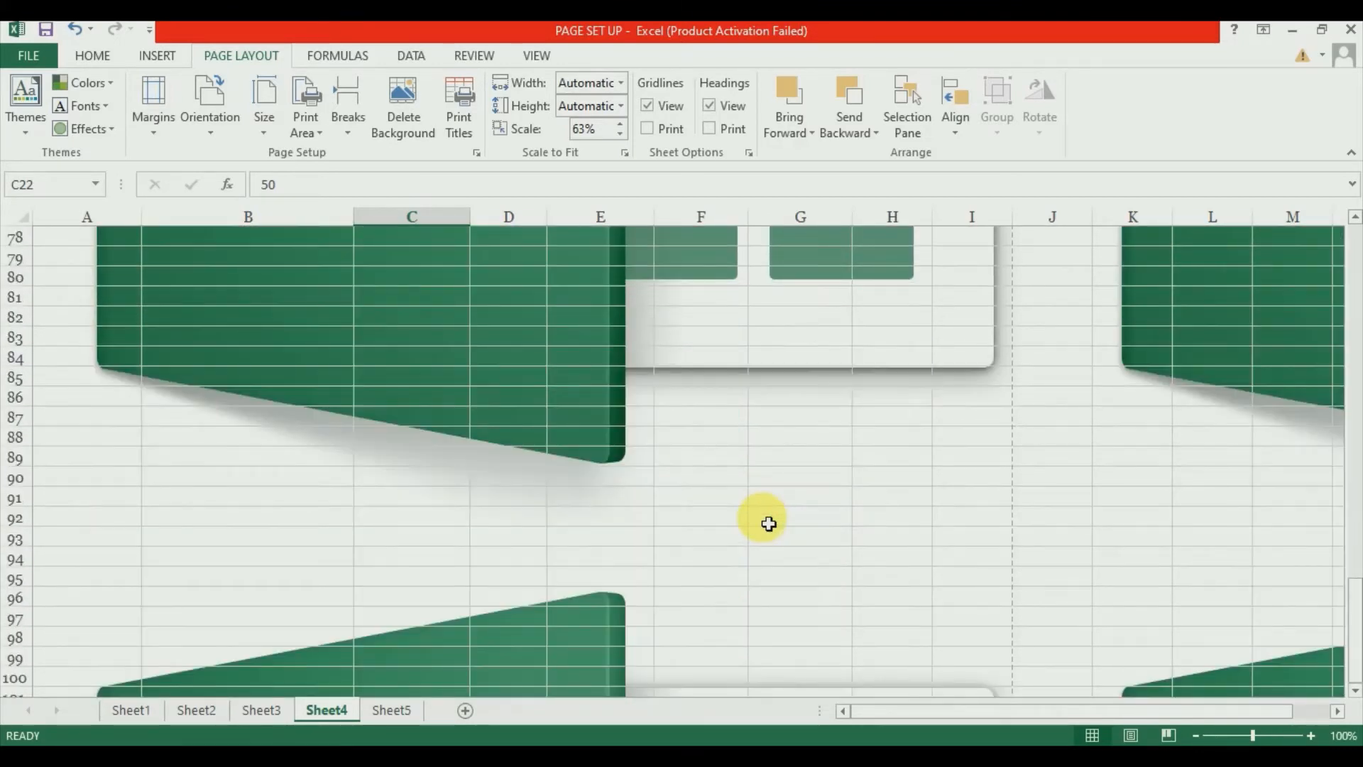
scroll(769, 523, down, 4)
scroll(769, 523, up, 20)
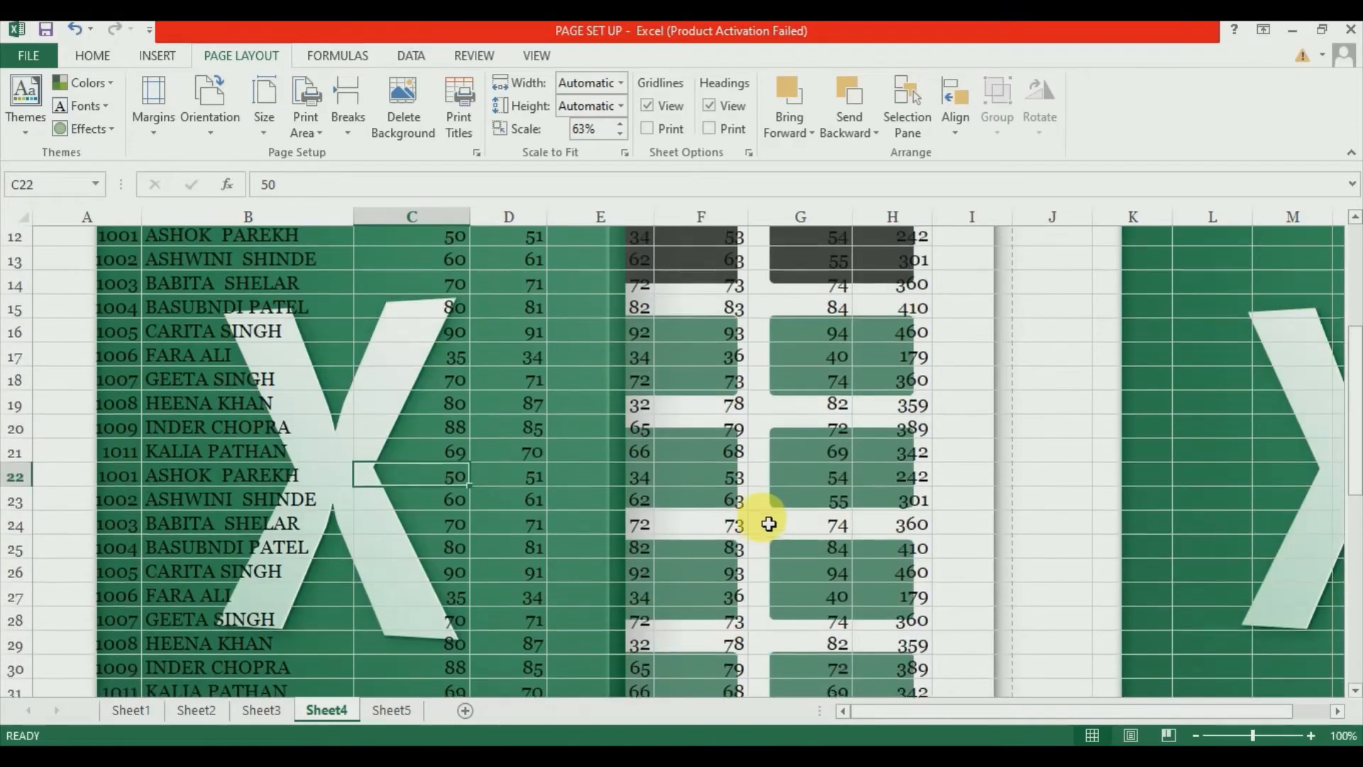
scroll(769, 523, up, 4)
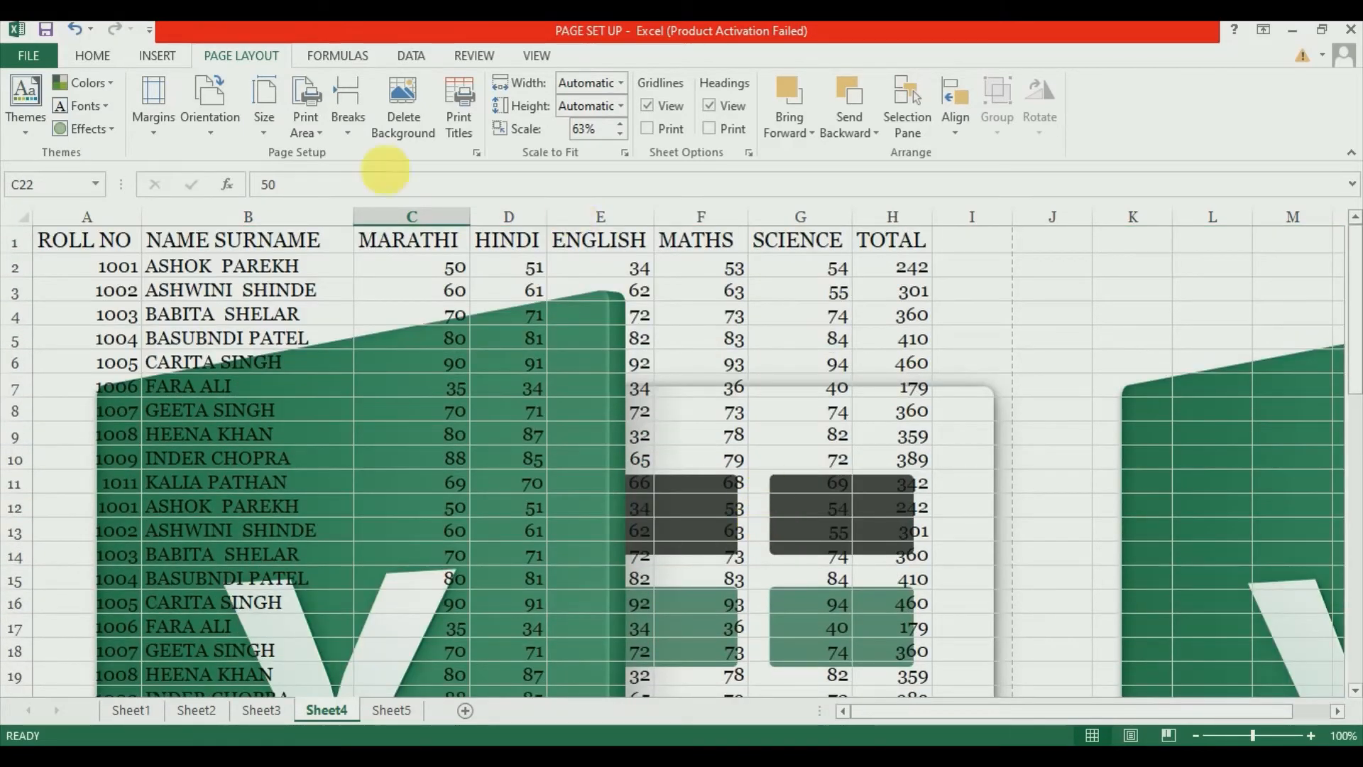
click(412, 126)
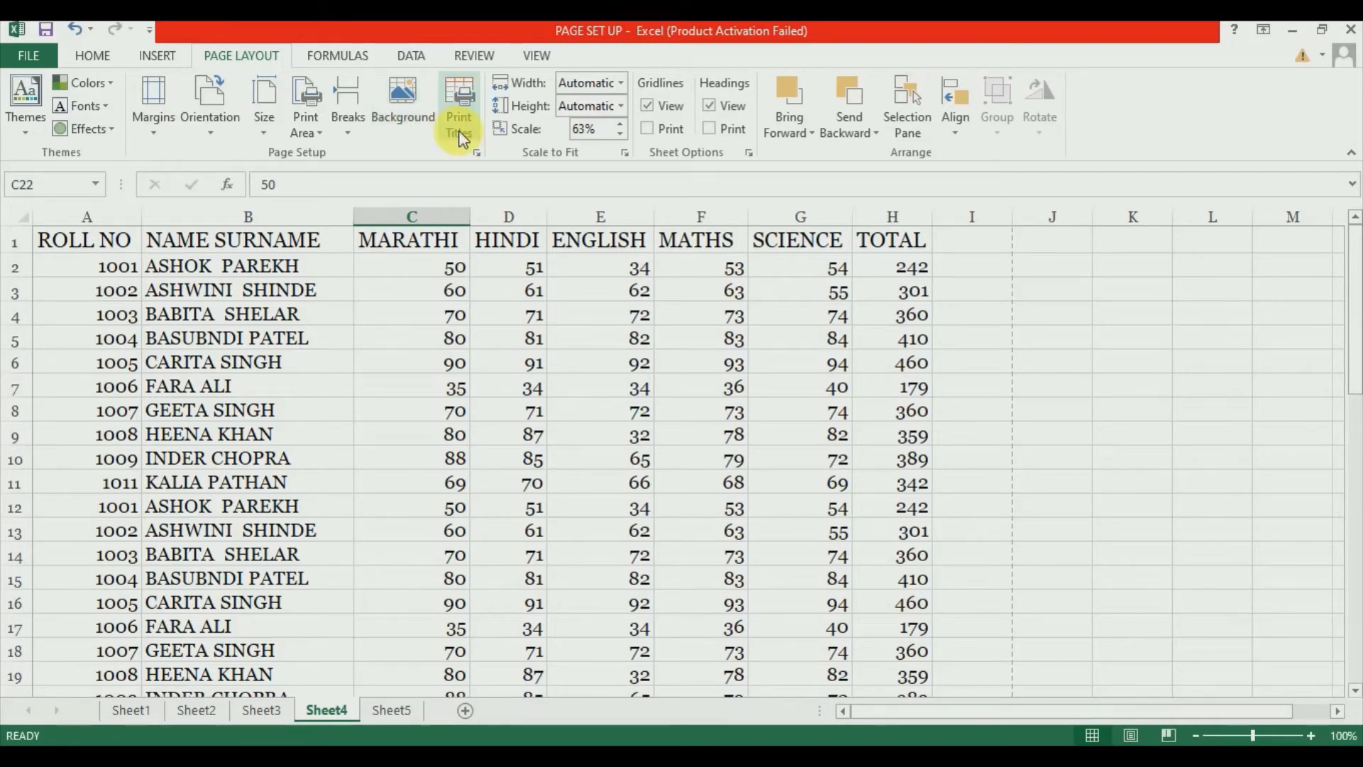
Check Sheet4's print preview and return to the worksheet
scroll(373, 538, down, 10)
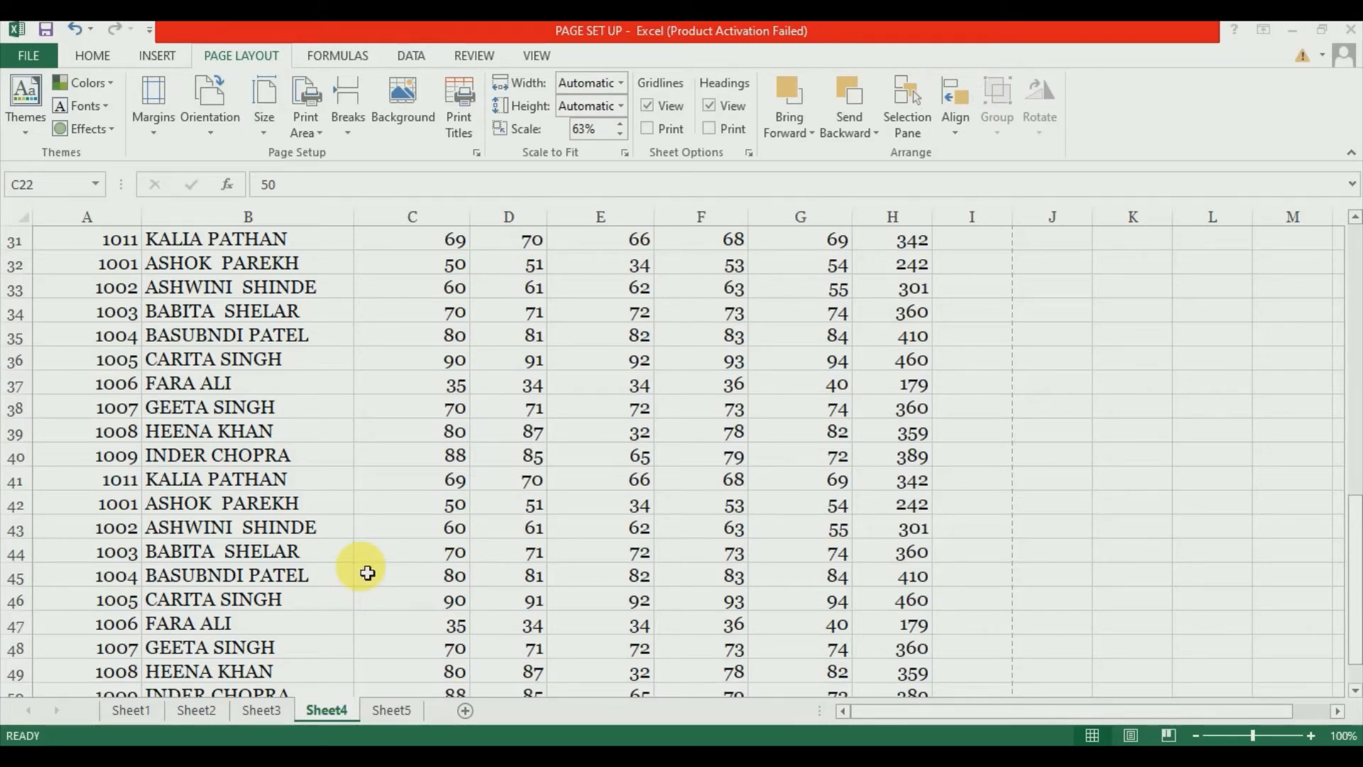
click(444, 527)
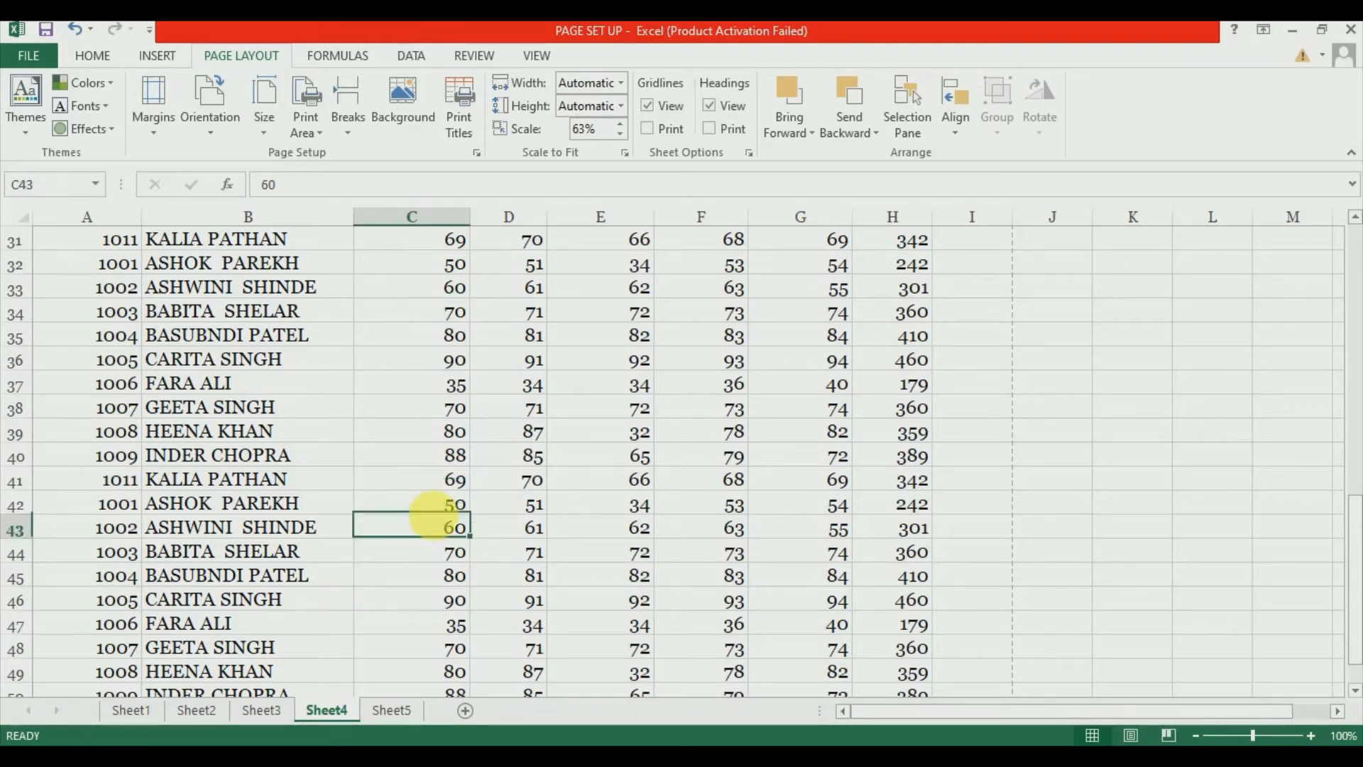
key(ctrl+p)
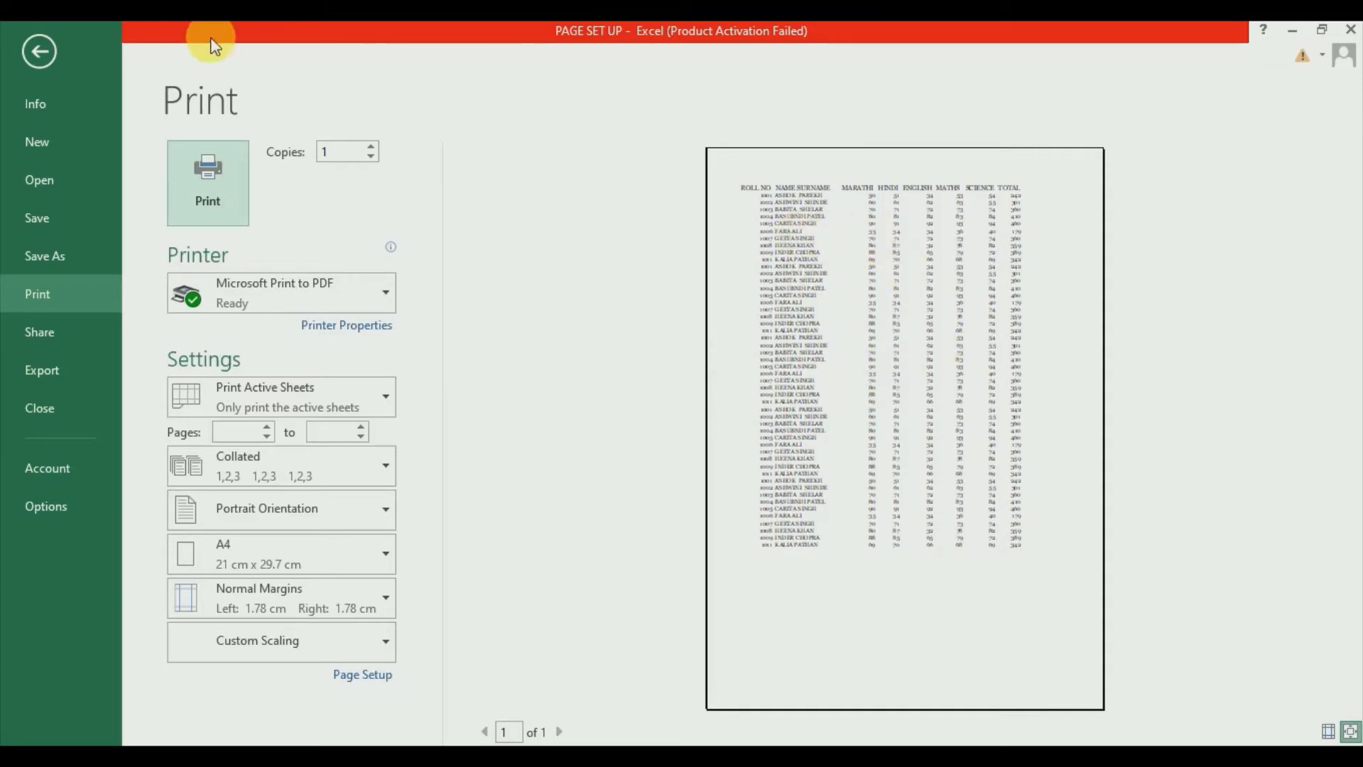
click(37, 55)
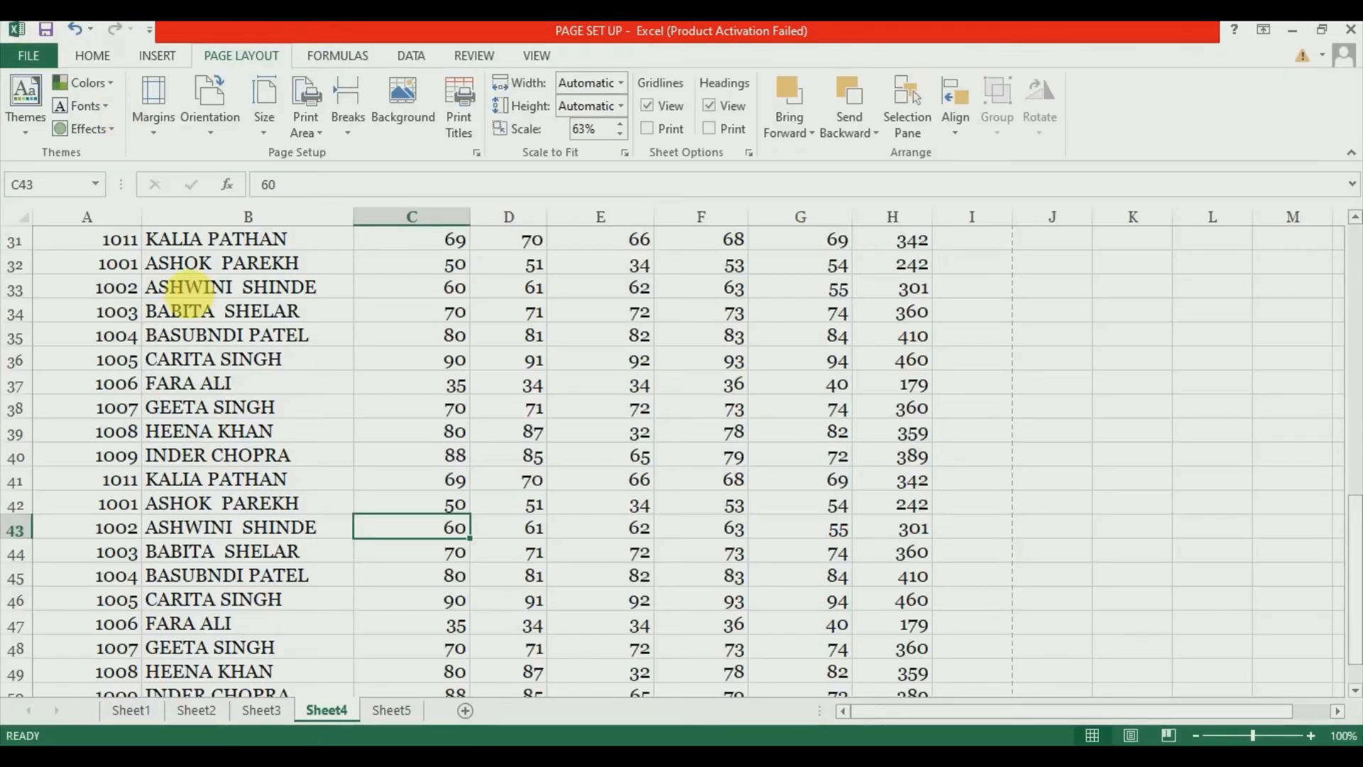
Open Sheet2, view the first two pages of its print preview, and return to the worksheet
click(192, 709)
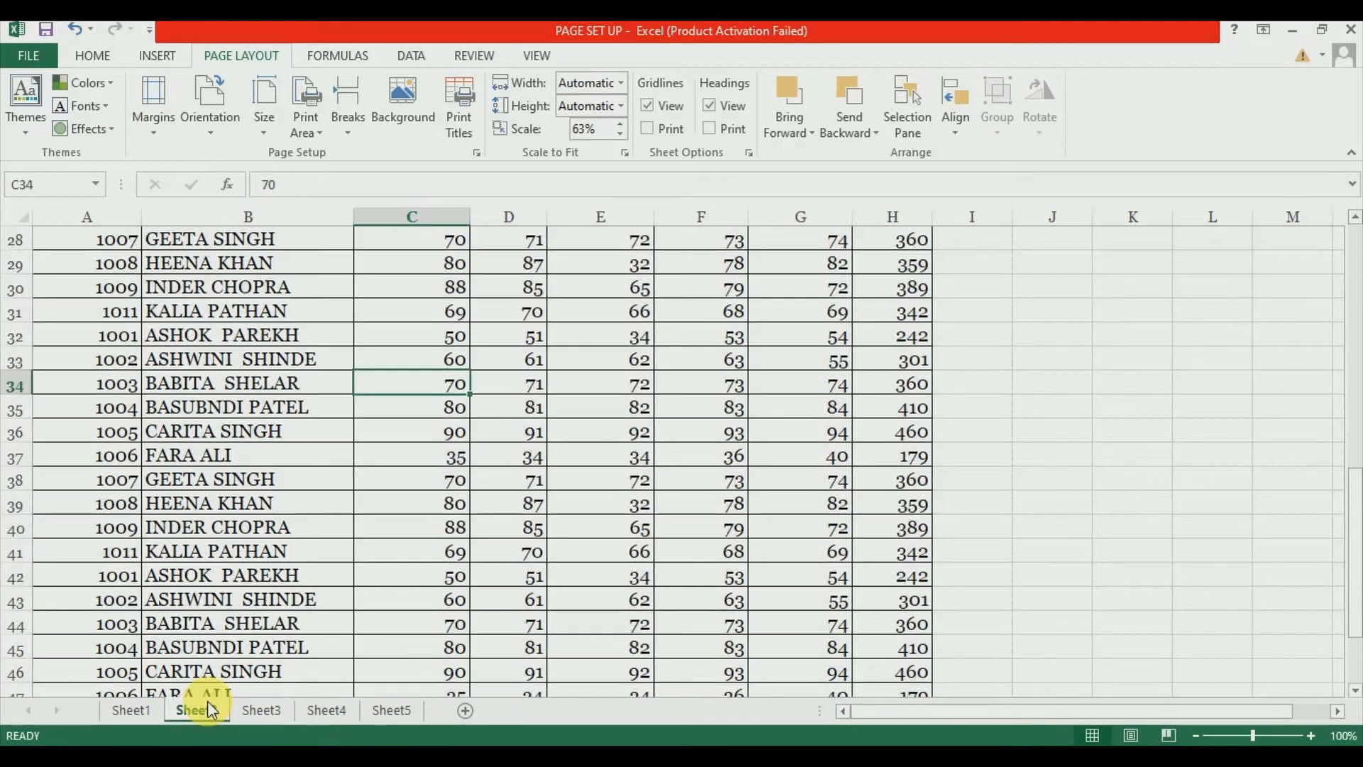
click(314, 605)
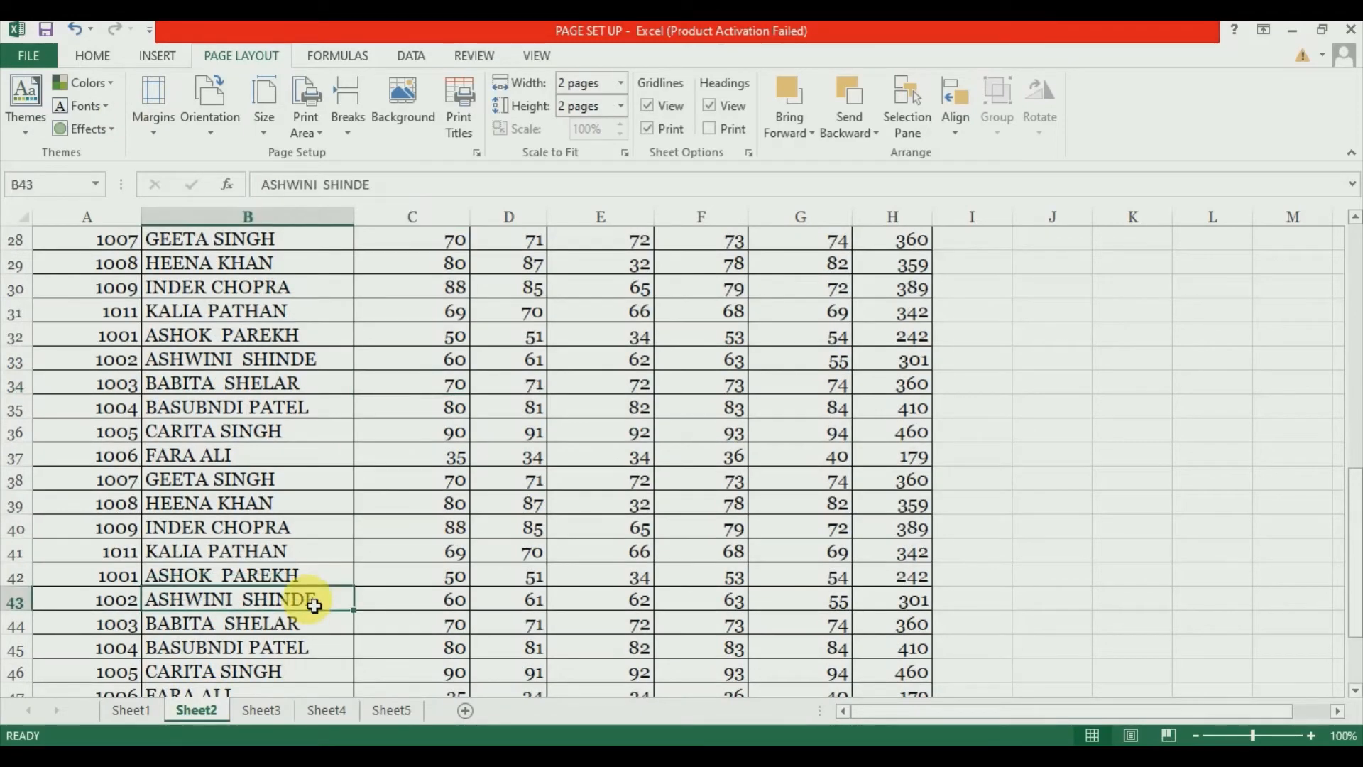
key(ctrl+p)
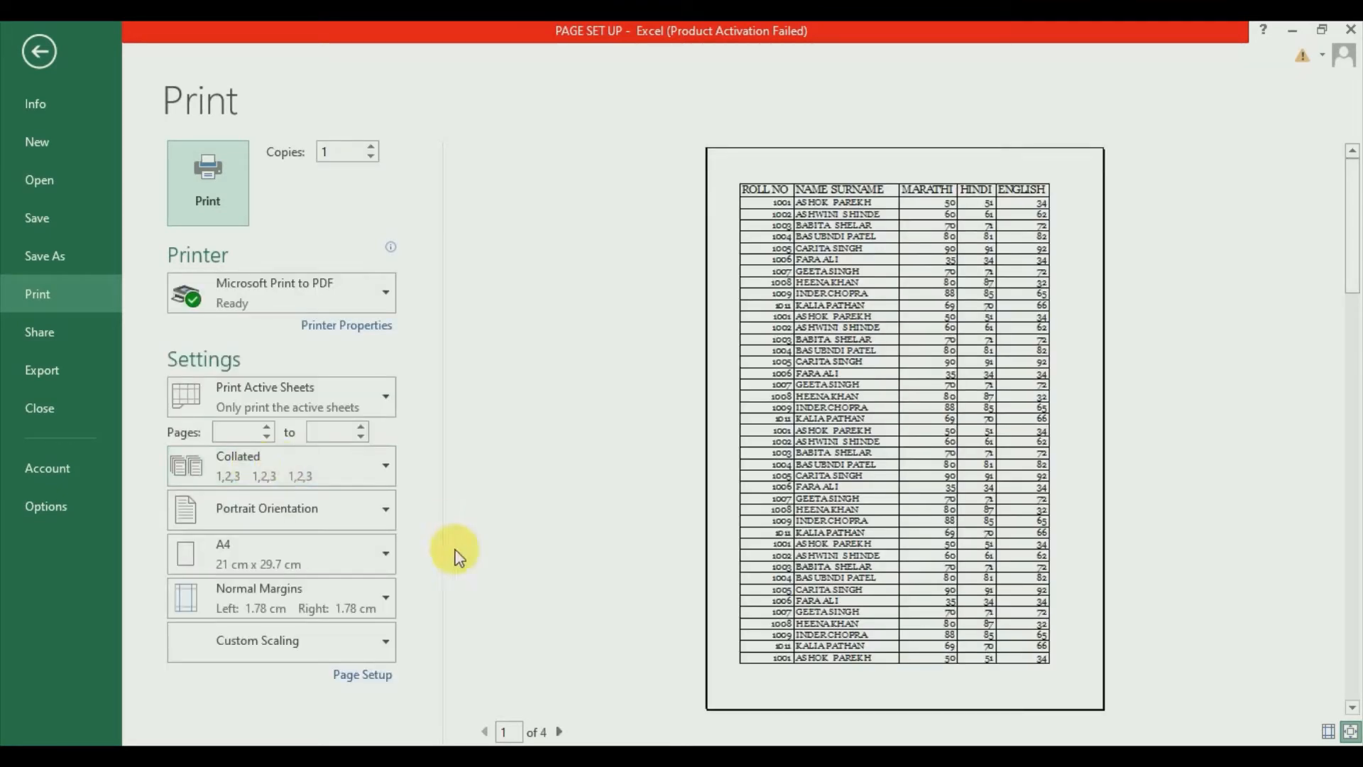
click(558, 731)
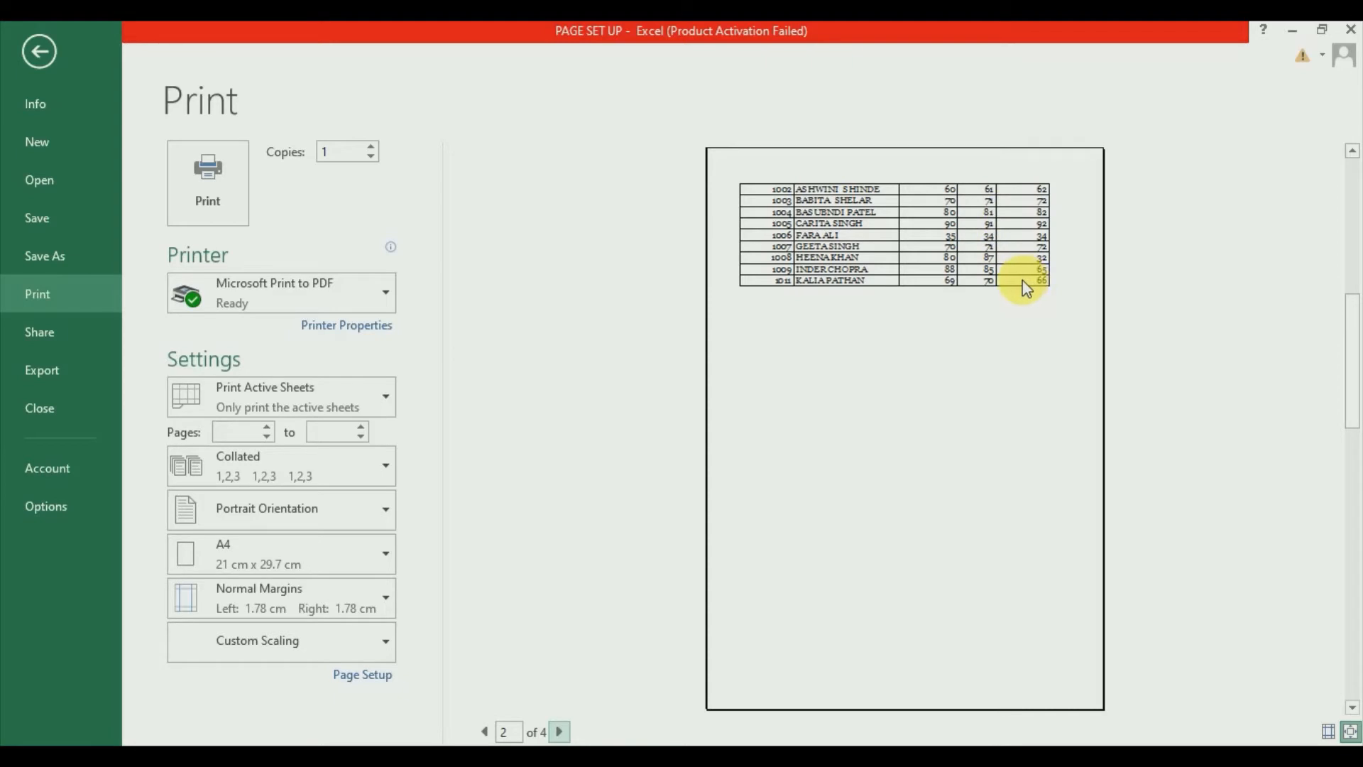
click(39, 58)
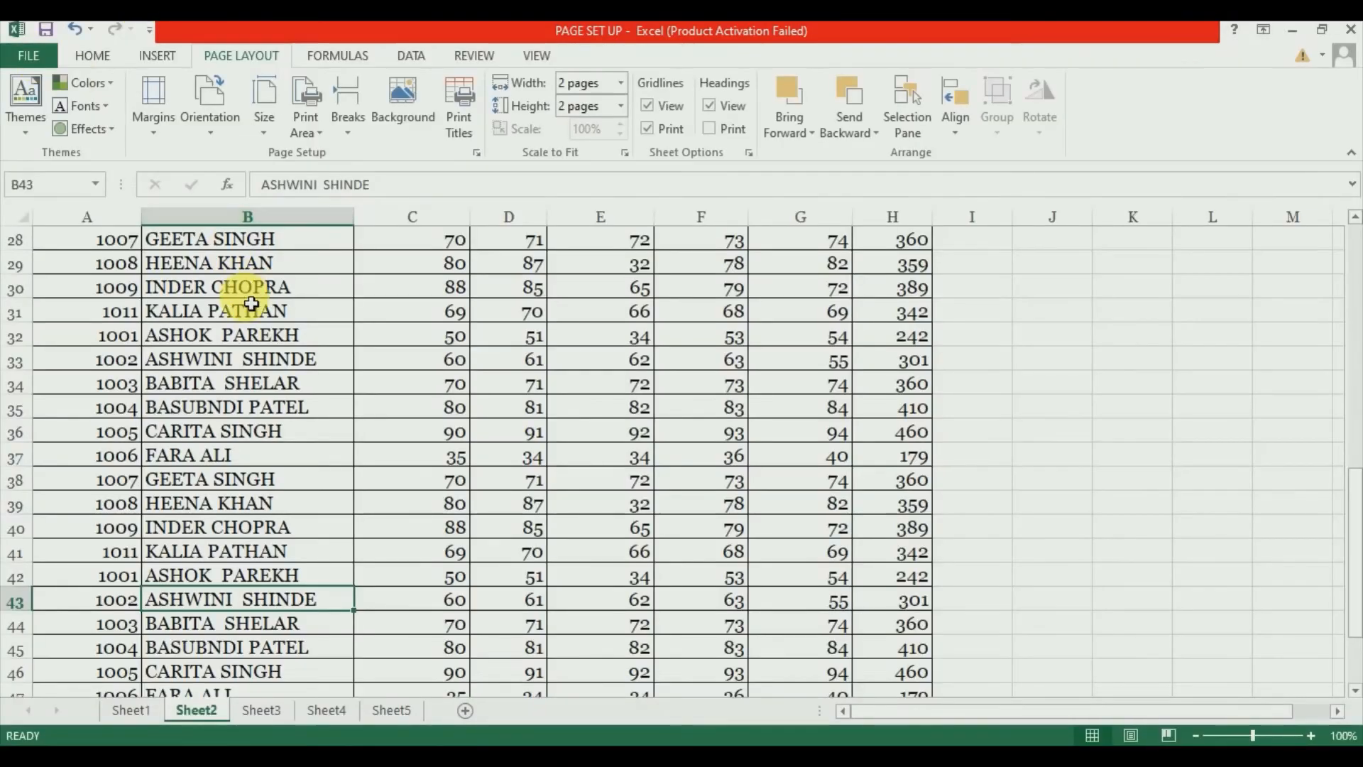
Set the header row $1:$1 of Sheet2 to repeat at the top of every printed page
click(453, 117)
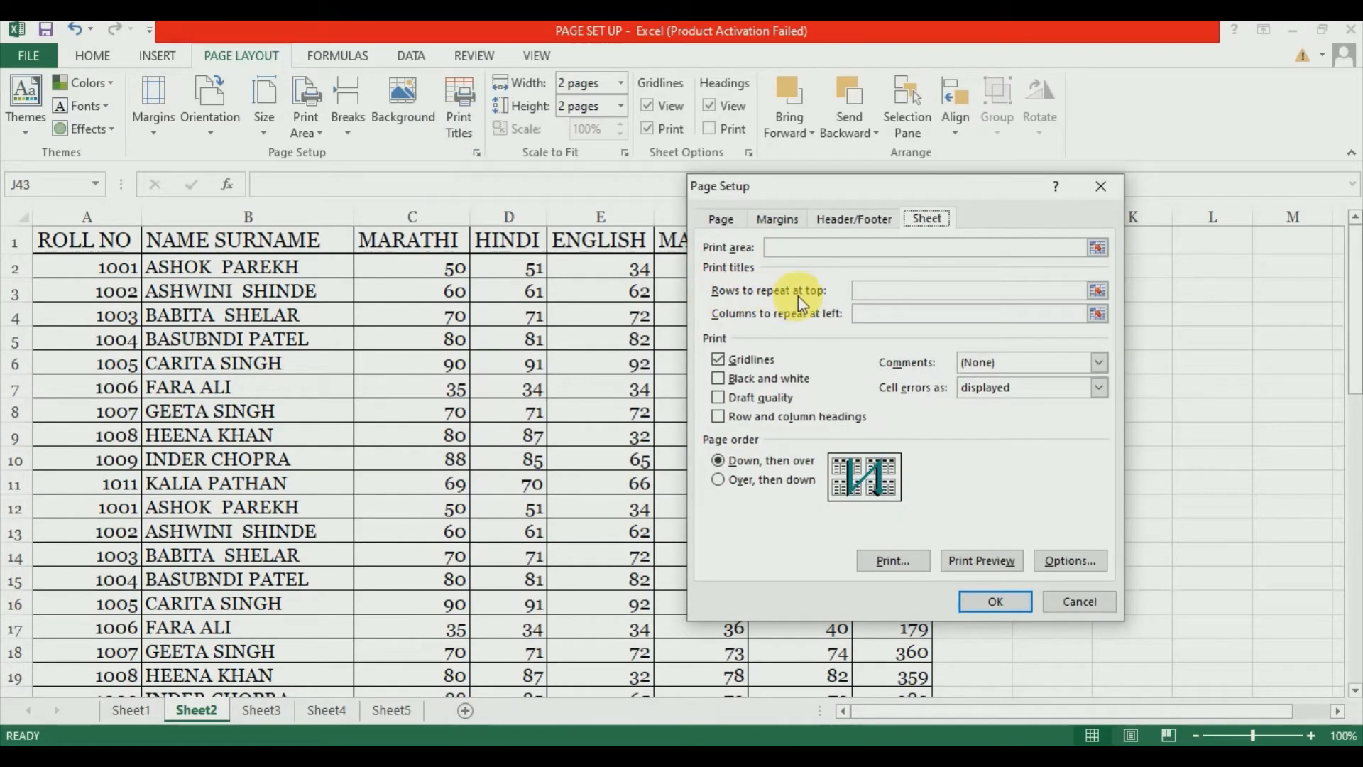
click(856, 293)
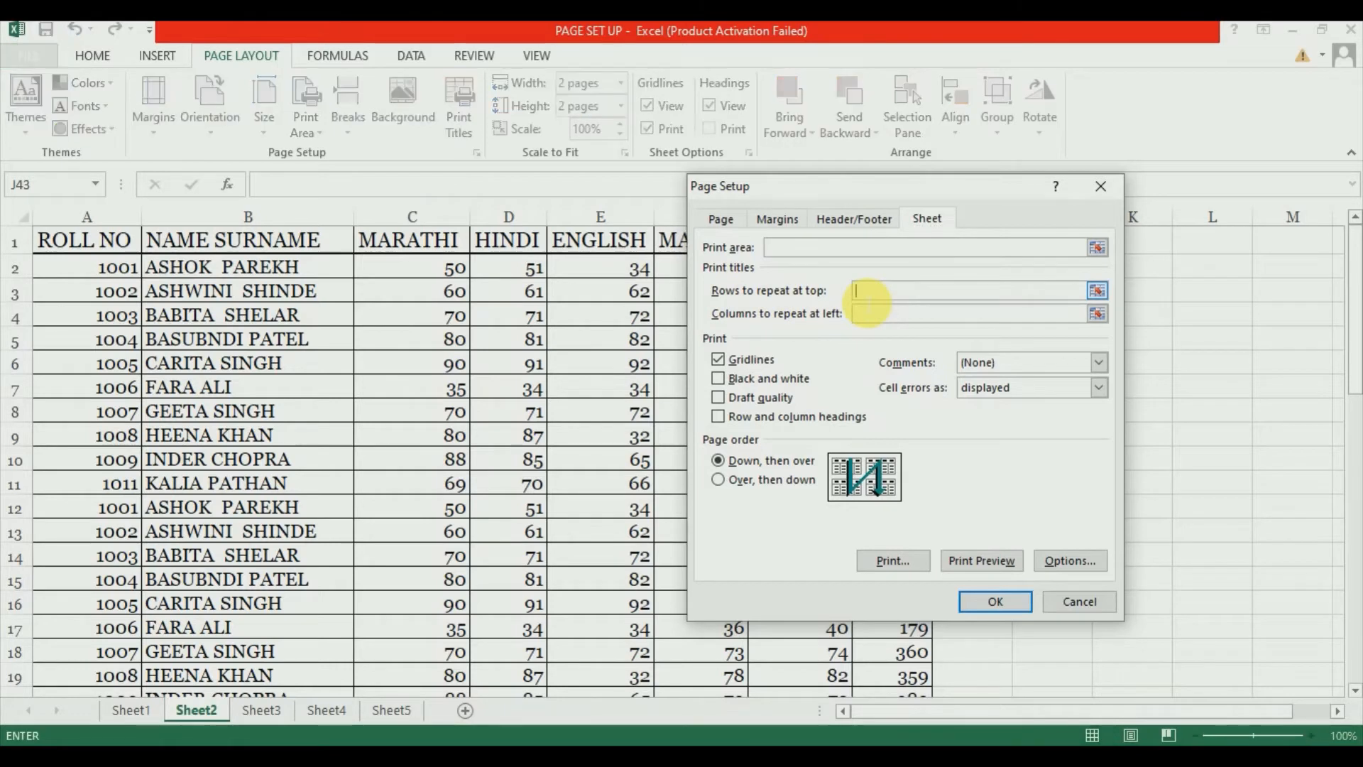
click(15, 240)
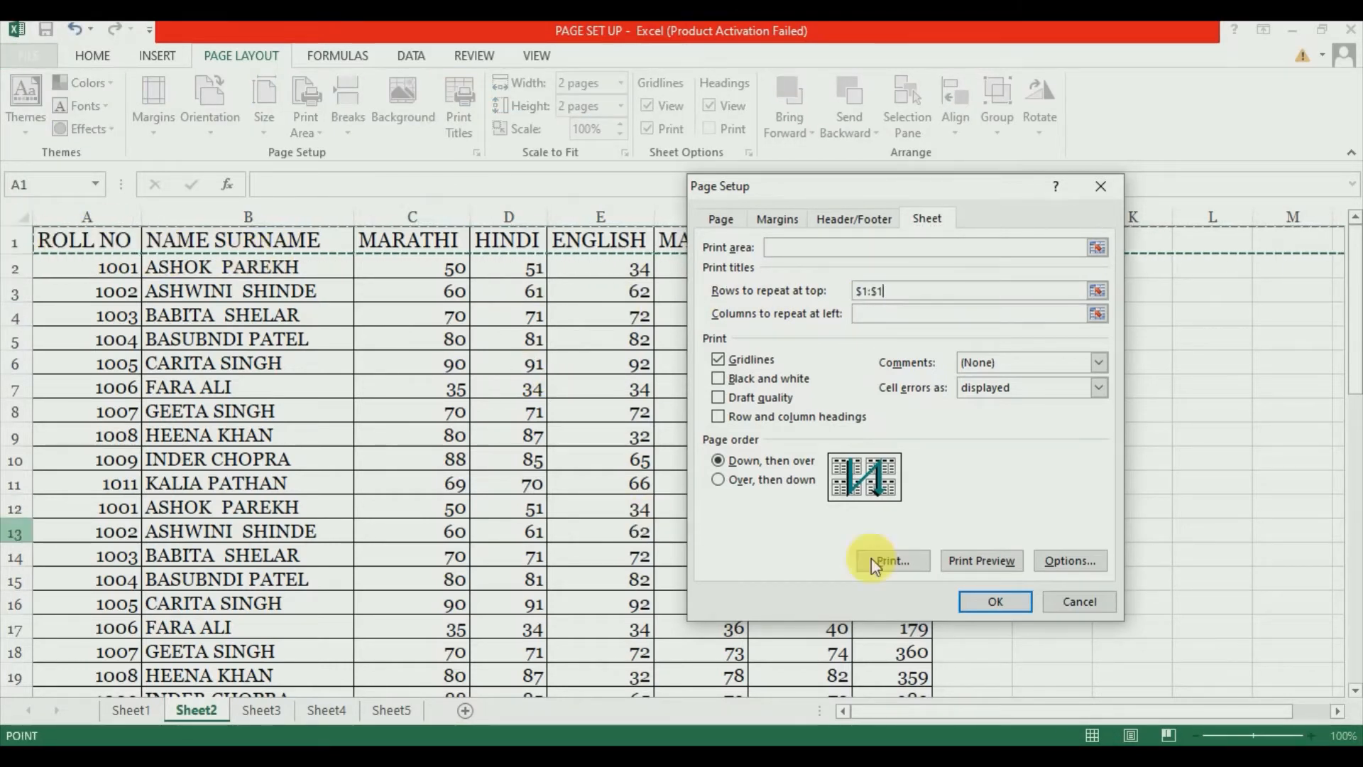
click(953, 596)
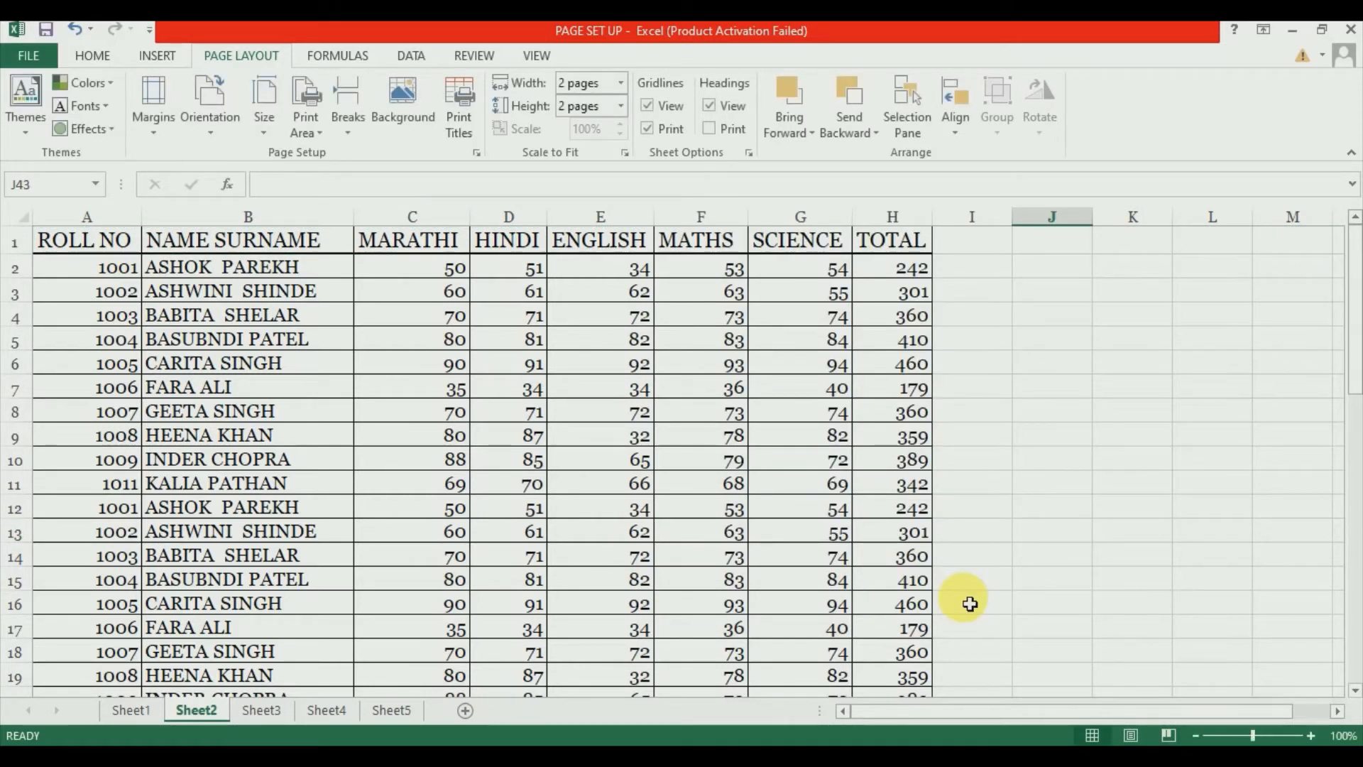
Check page 2 of Sheet2's print preview for the repeated header row and return to the worksheet
key(ctrl+p)
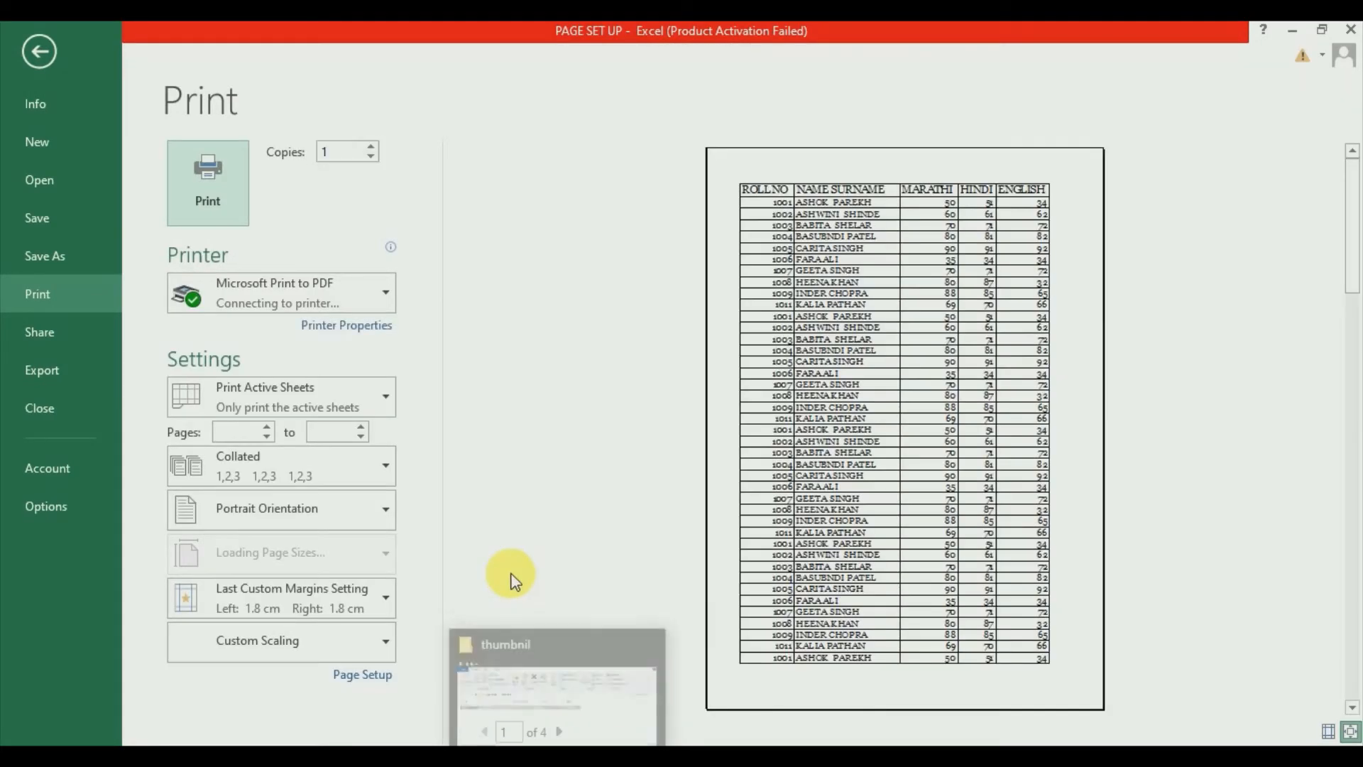
click(561, 732)
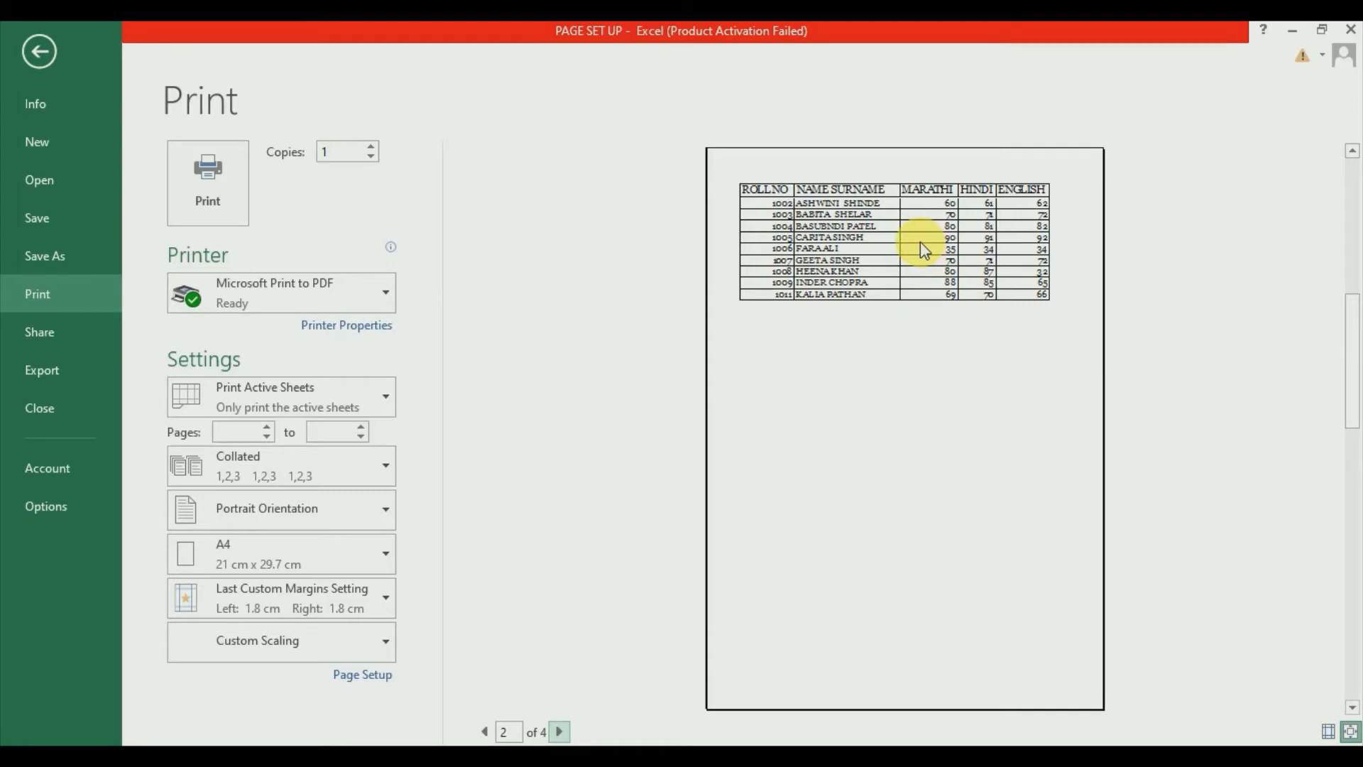
click(40, 53)
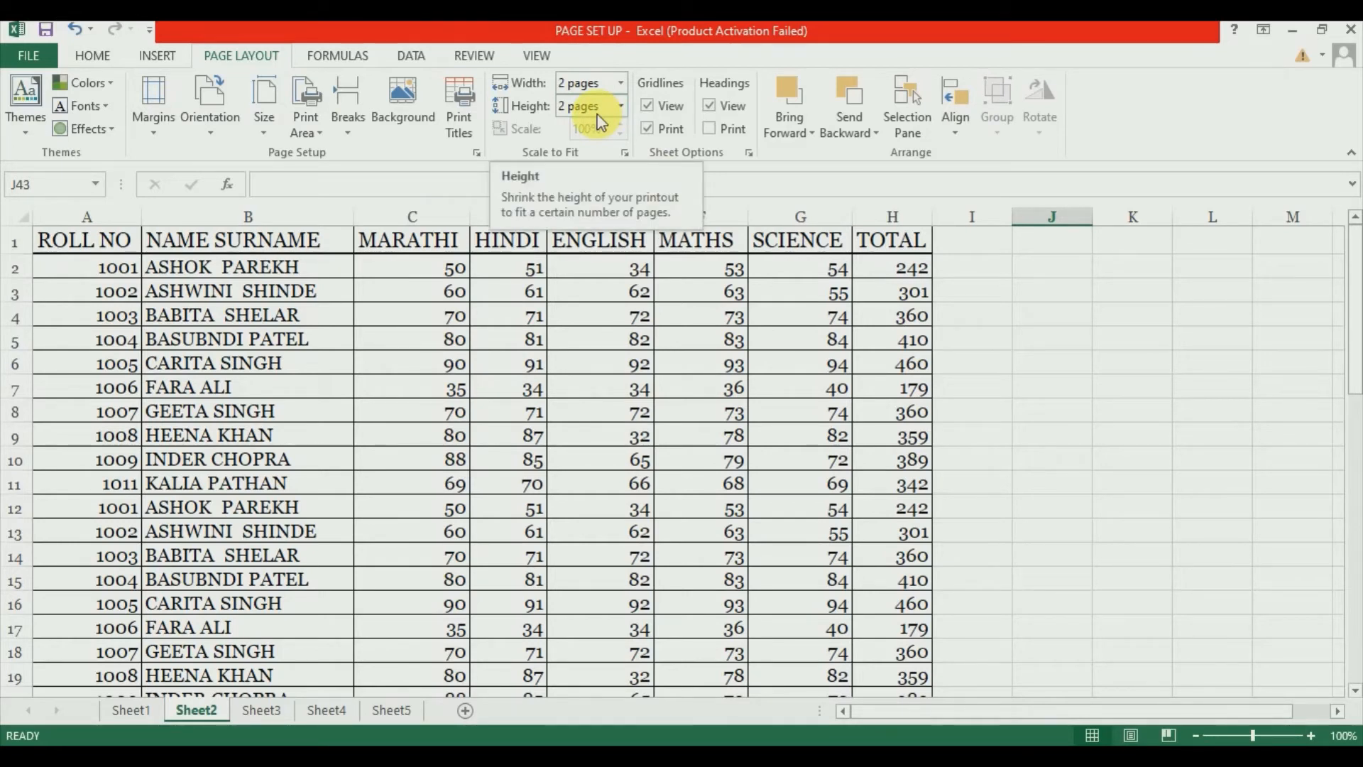
Scale Sheet2's printout to a width of 1 page and a height of 1 page, and check its print preview
click(608, 343)
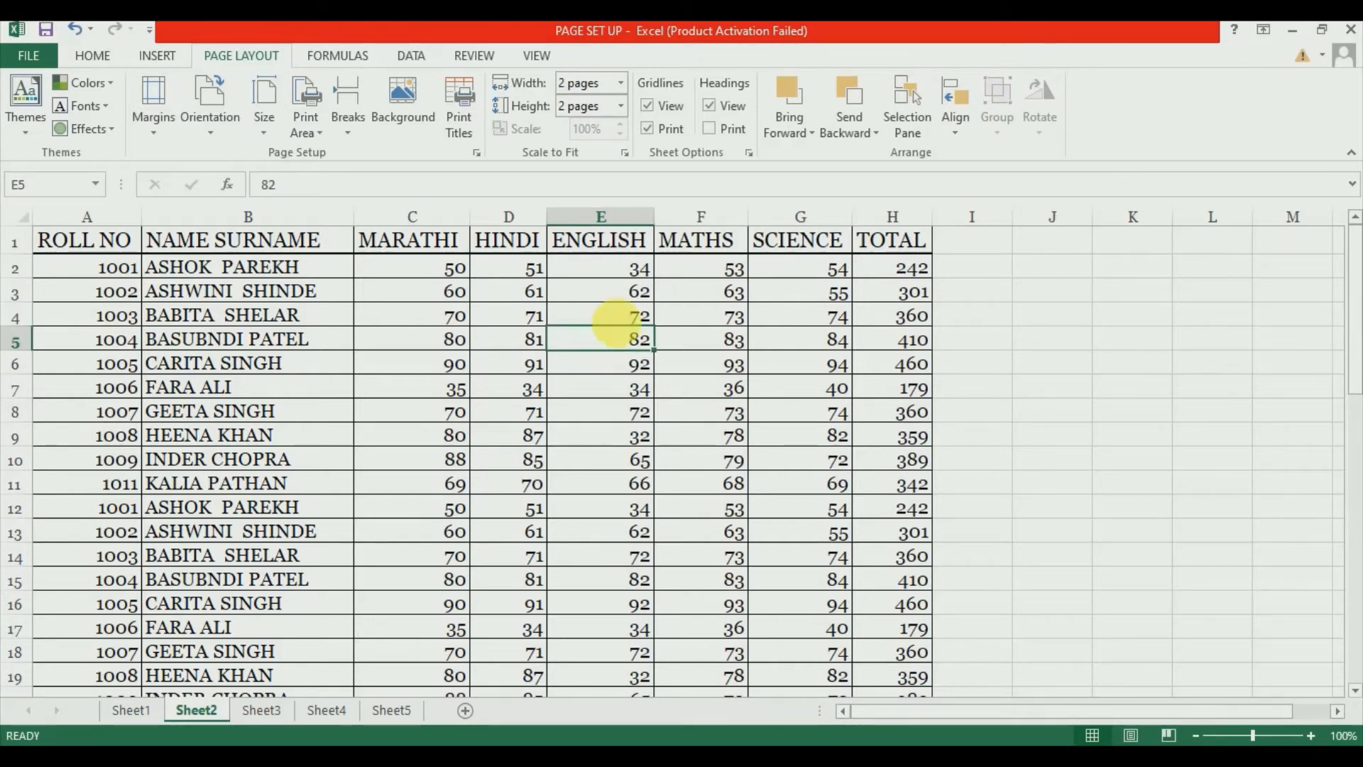
click(621, 83)
click(634, 145)
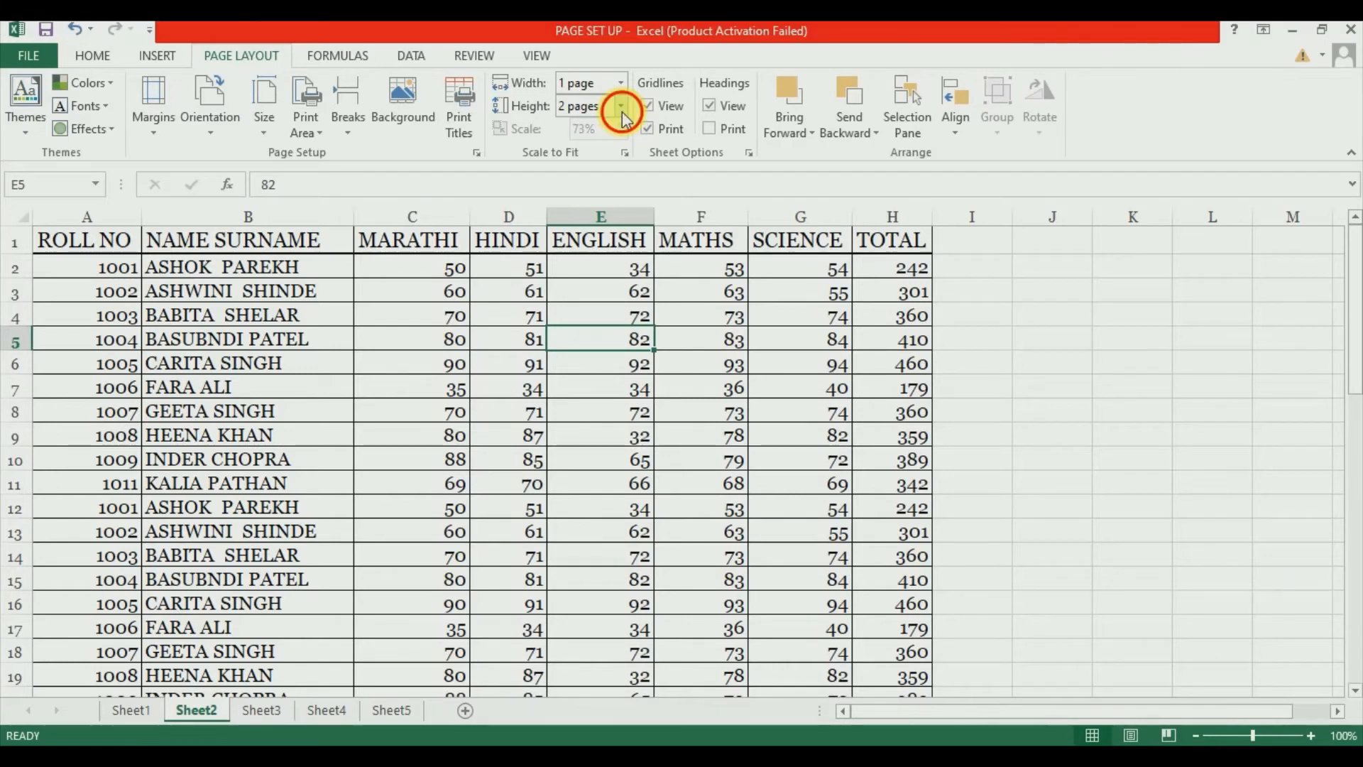
click(622, 112)
click(618, 157)
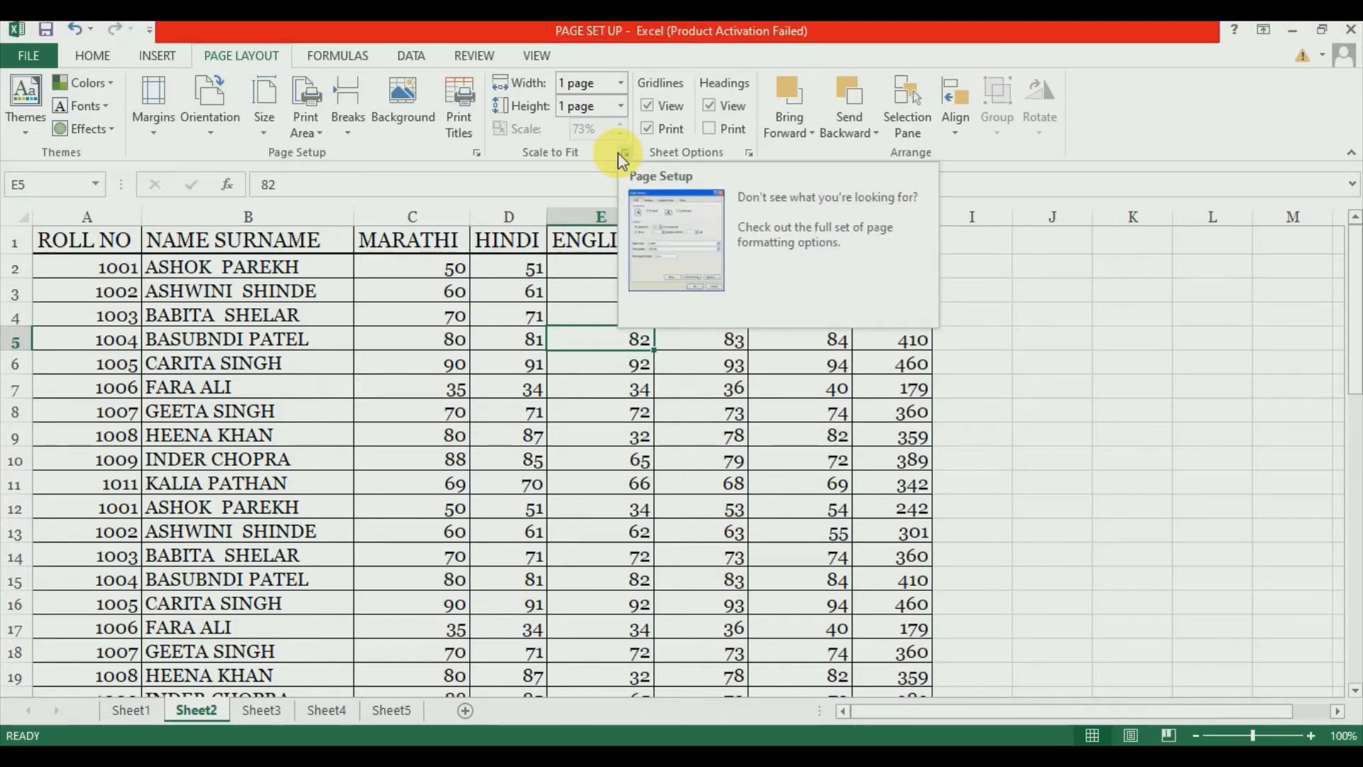
key(ctrl+p)
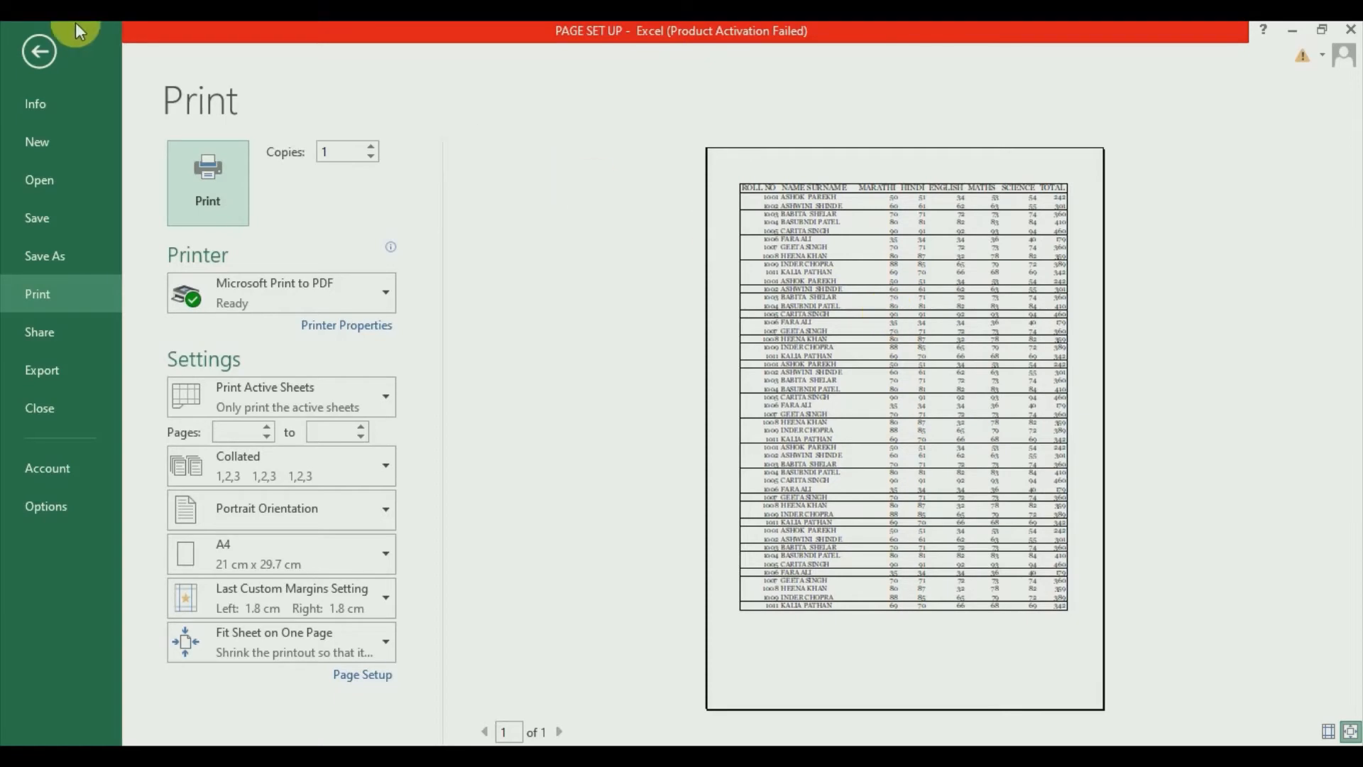
click(38, 44)
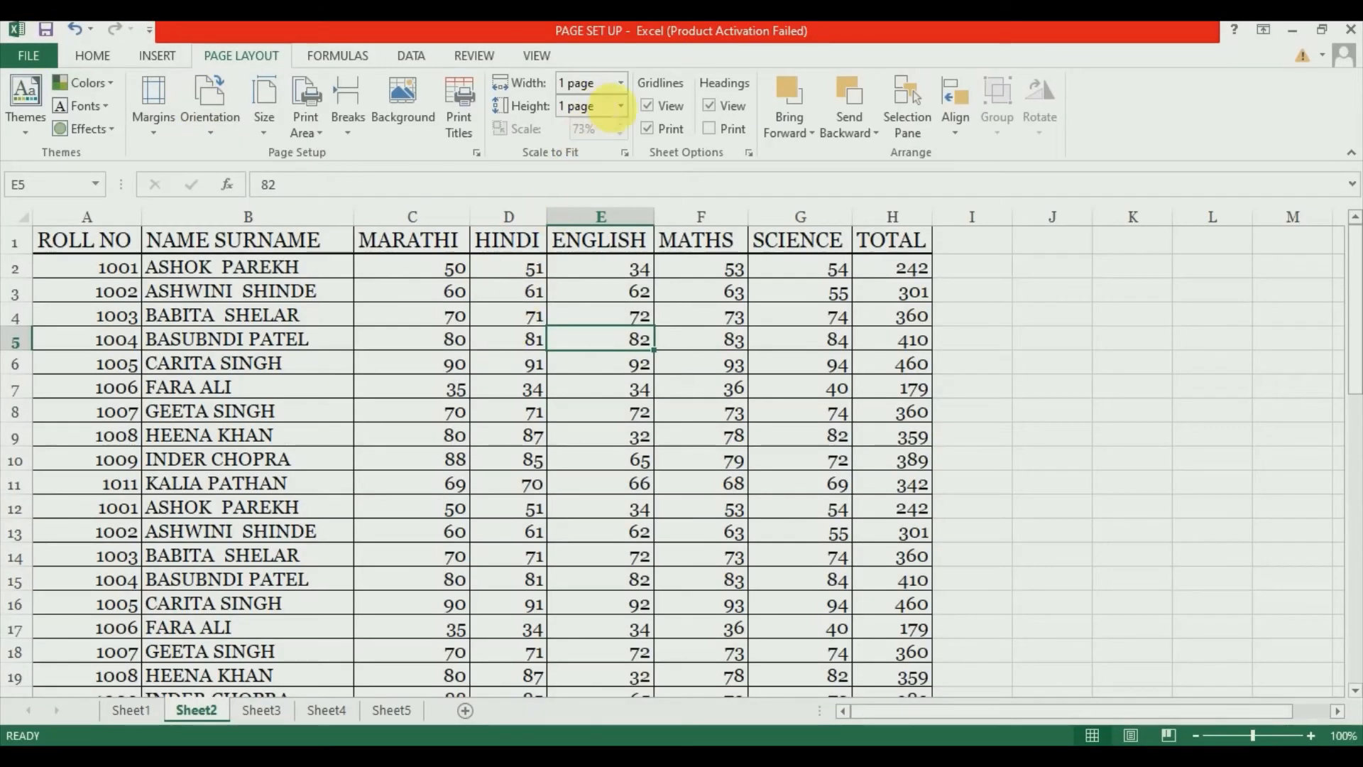
Set the width of Sheet2's printout to 2 pages
click(624, 87)
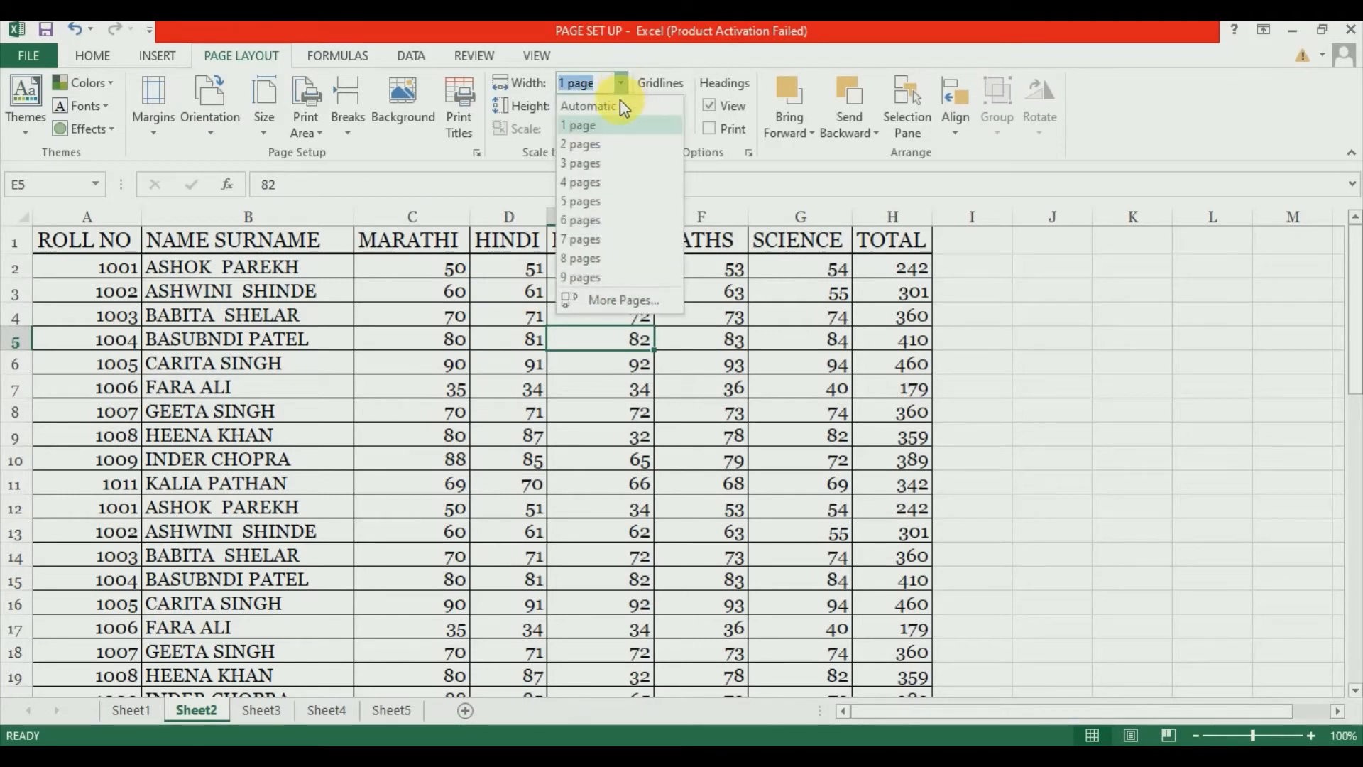
click(608, 148)
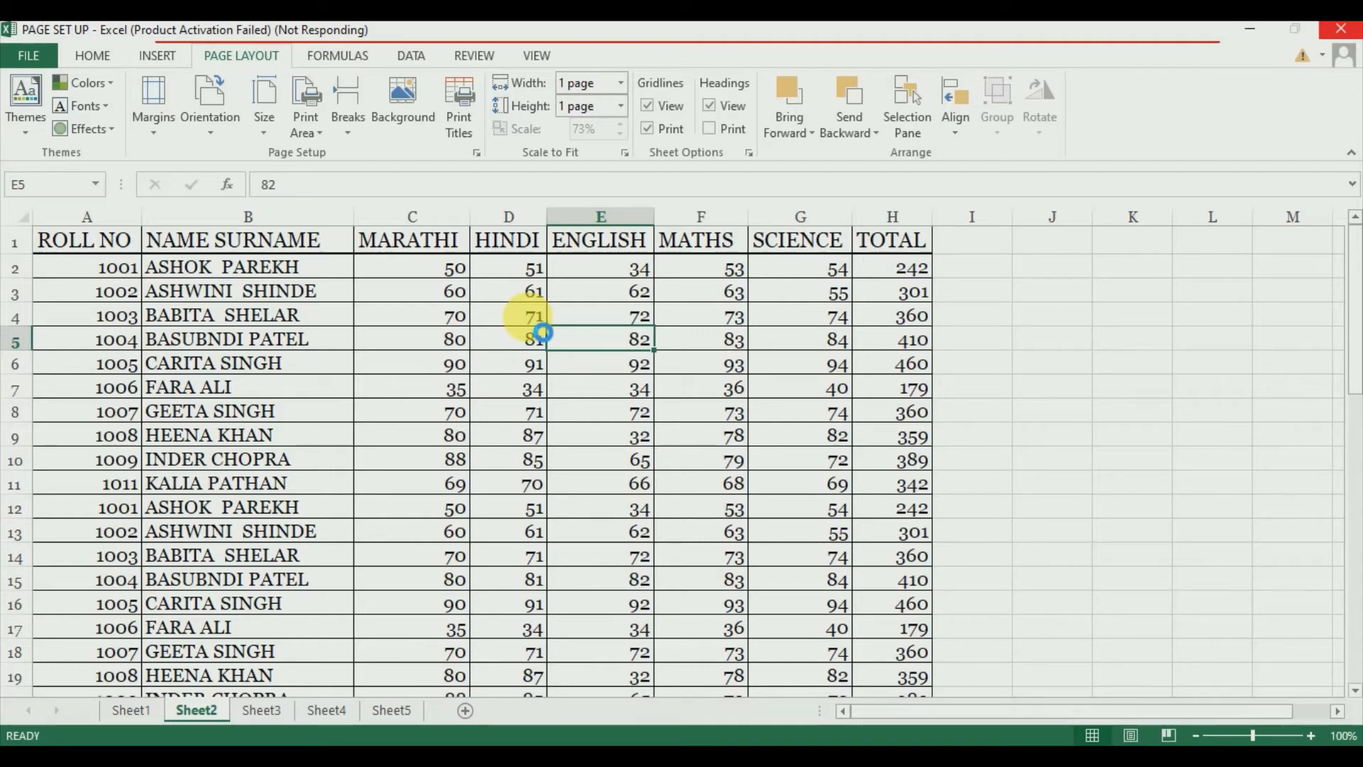
scroll(529, 377, down, 1)
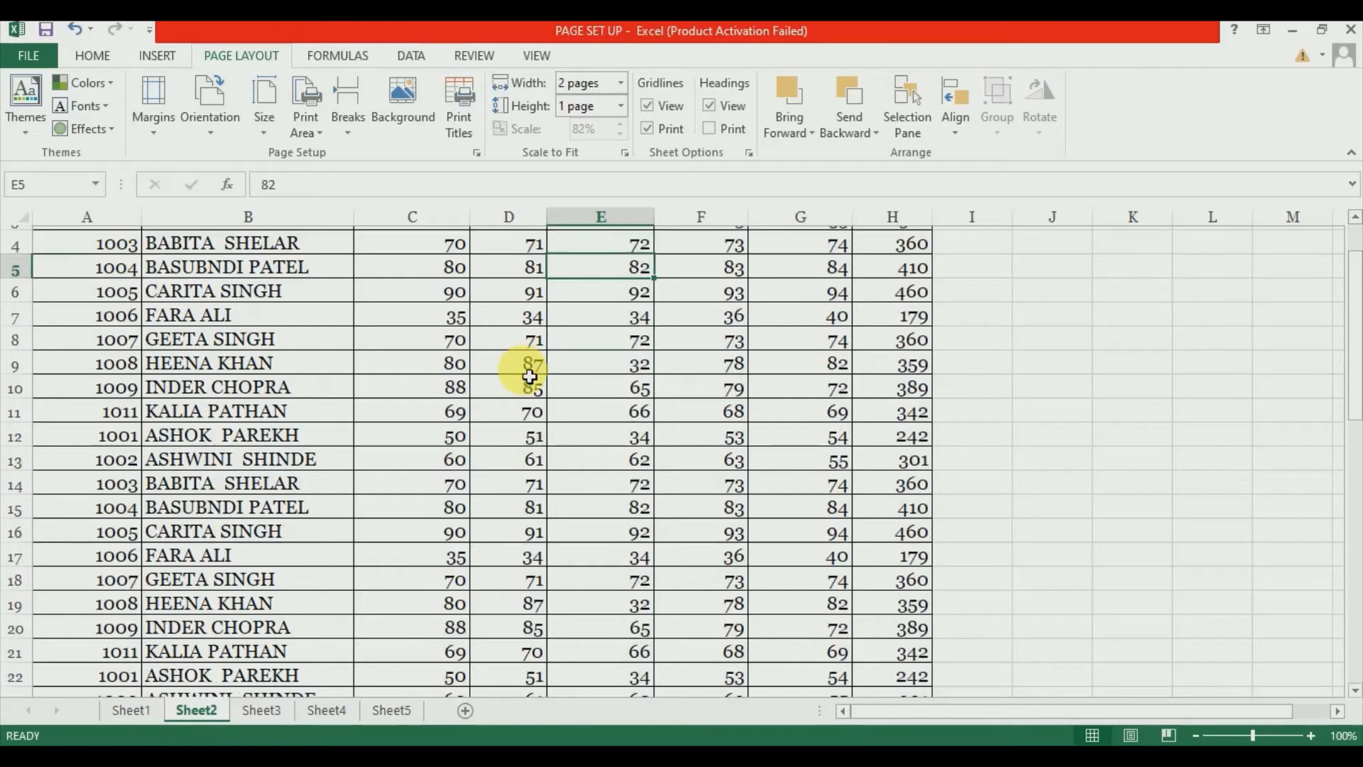
Check both pages of Sheet2's print preview and return to the worksheet
scroll(529, 376, down, 6)
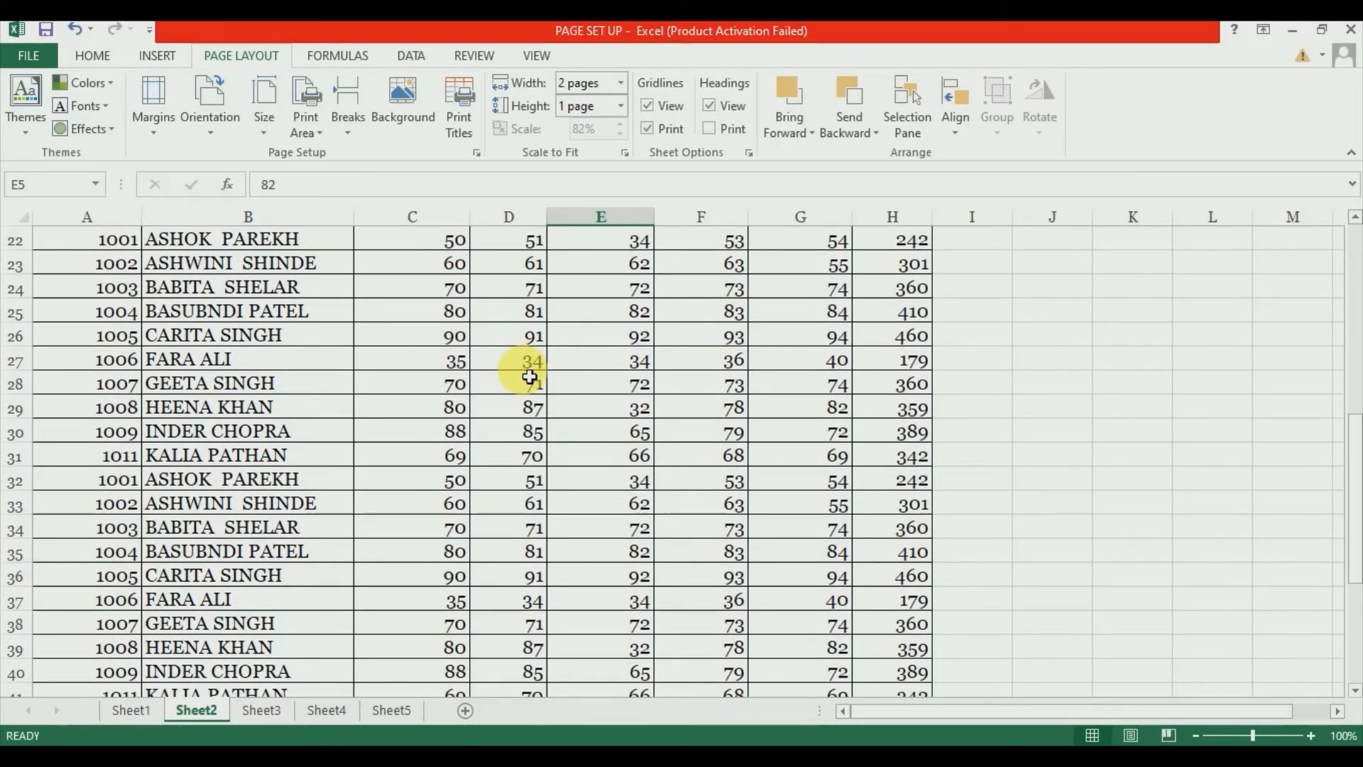
scroll(529, 377, down, 2)
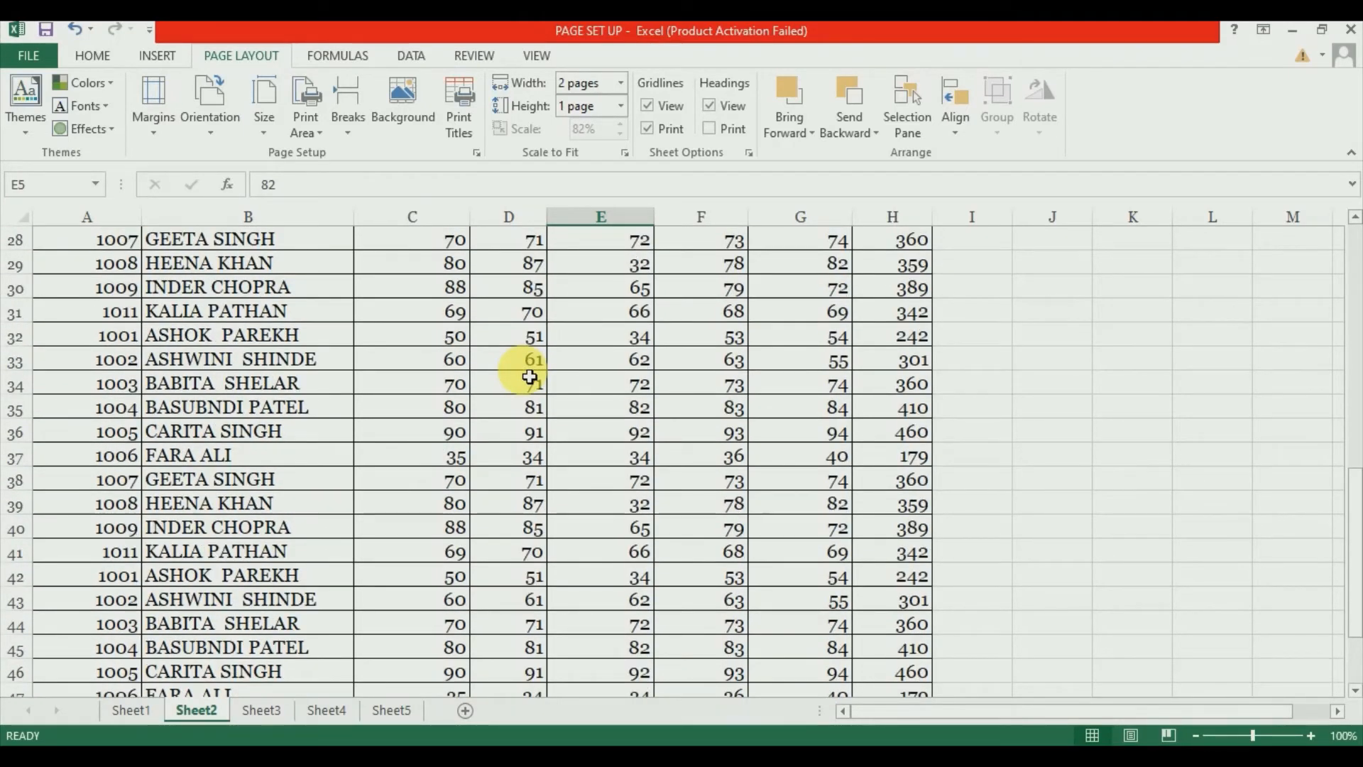
scroll(530, 377, down, 10)
key(ctrl+p)
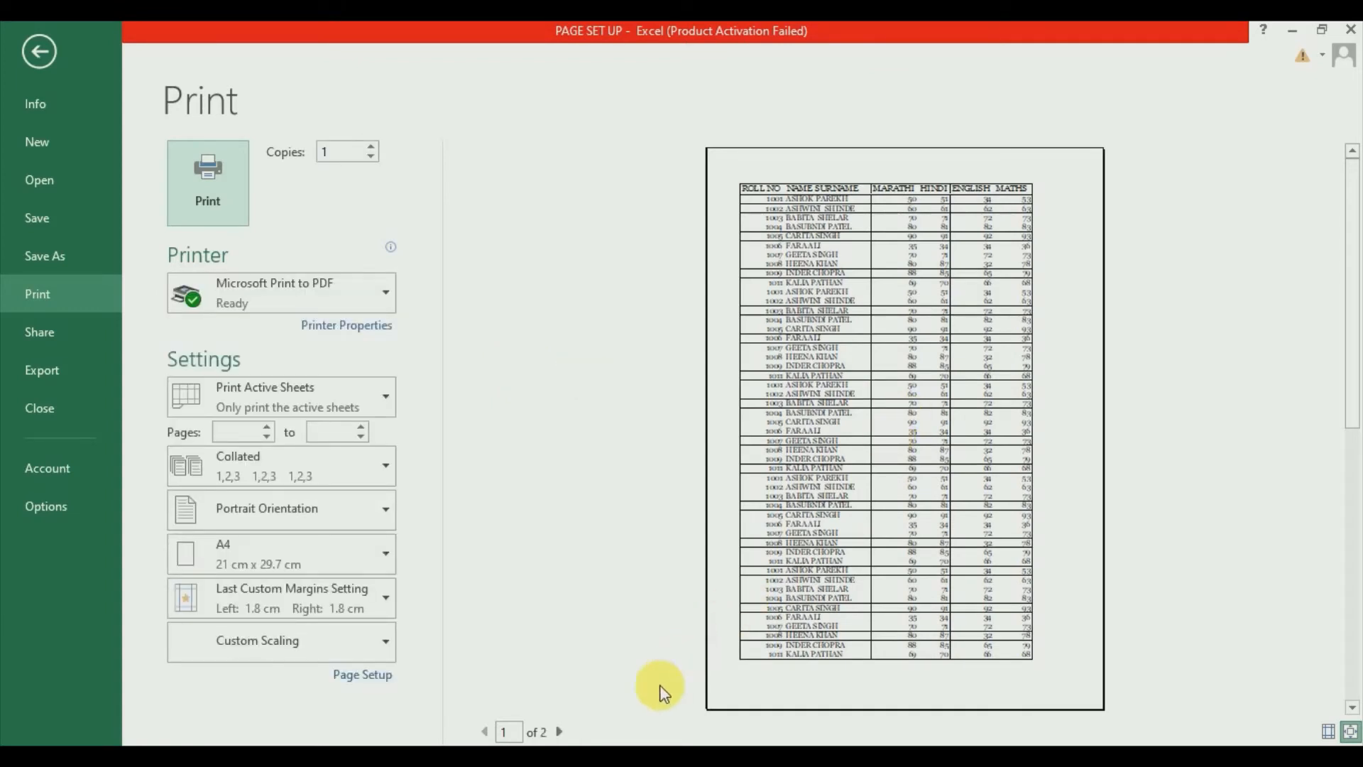
click(559, 733)
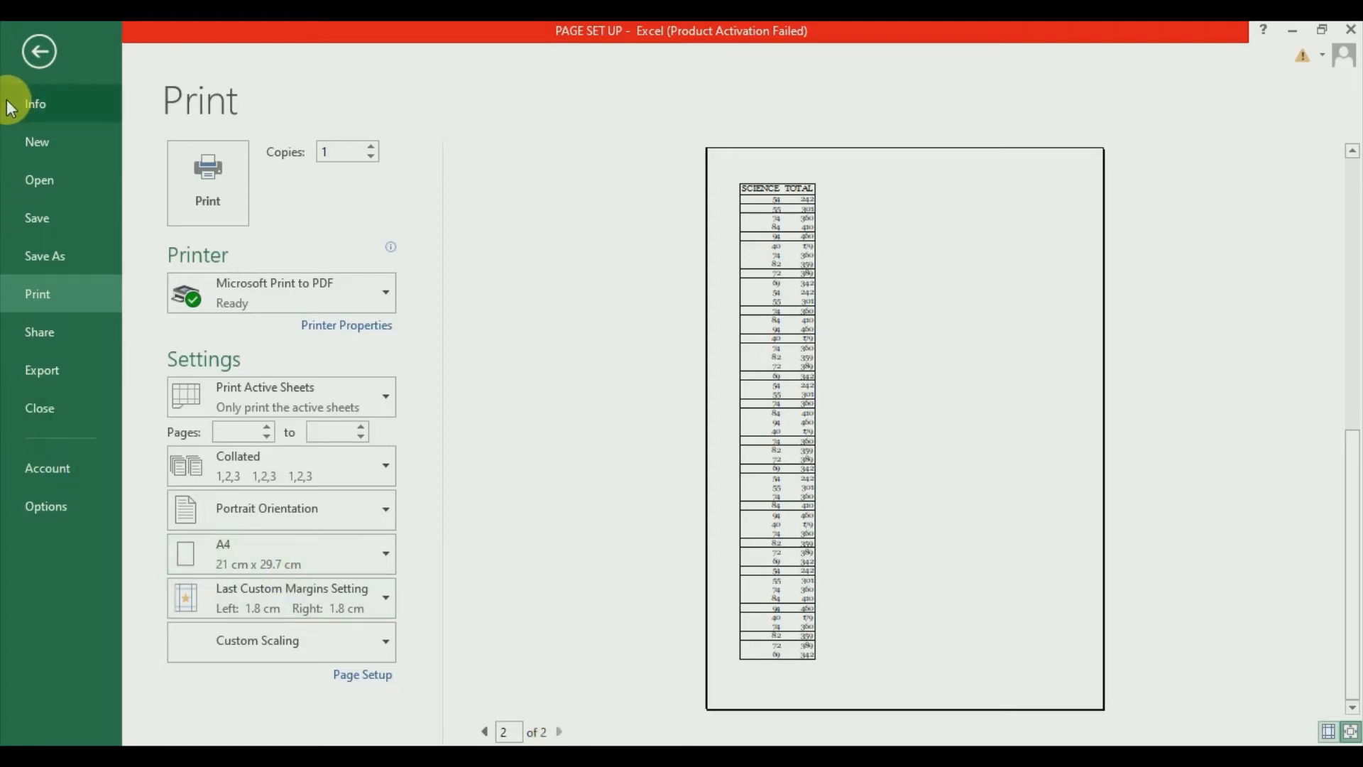
click(41, 57)
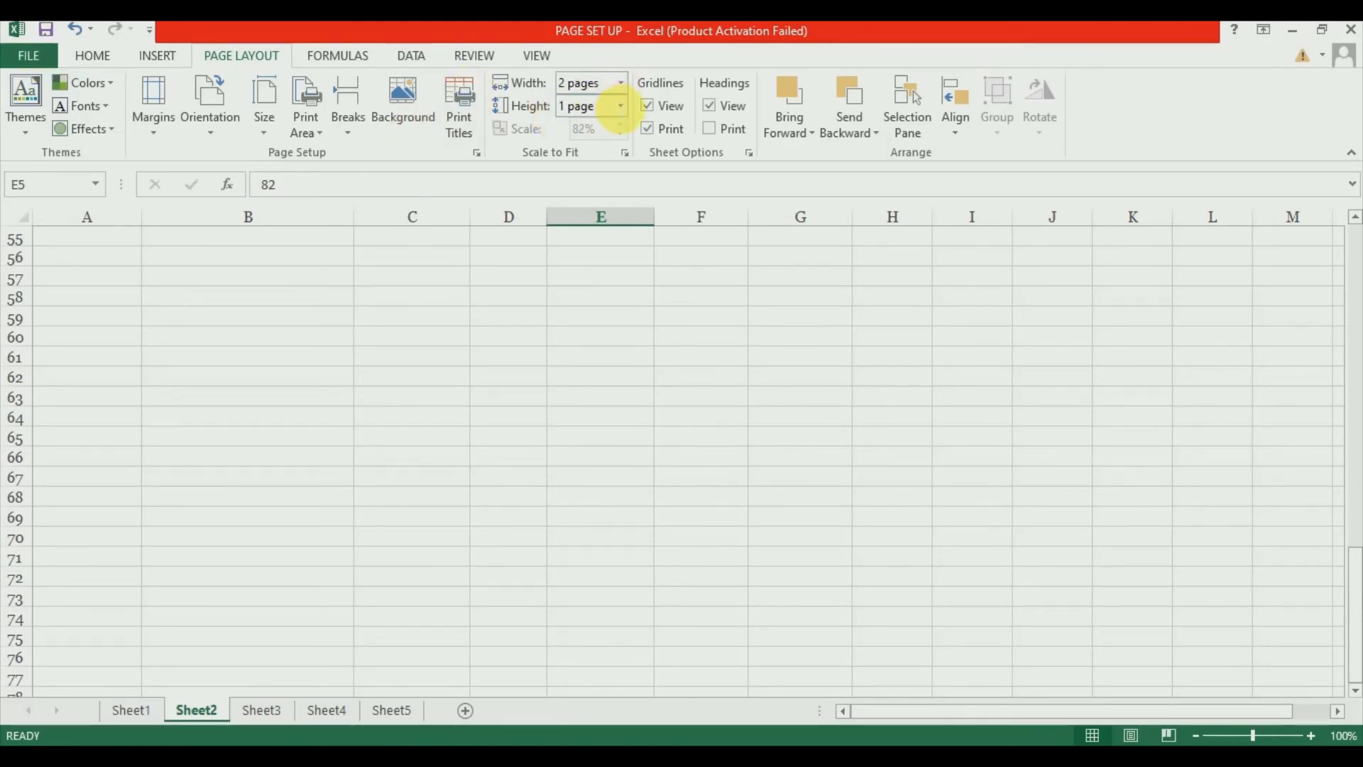
Scale Sheet2's printout to a height of 2 pages and a width of 1 page, and check its print preview
click(619, 105)
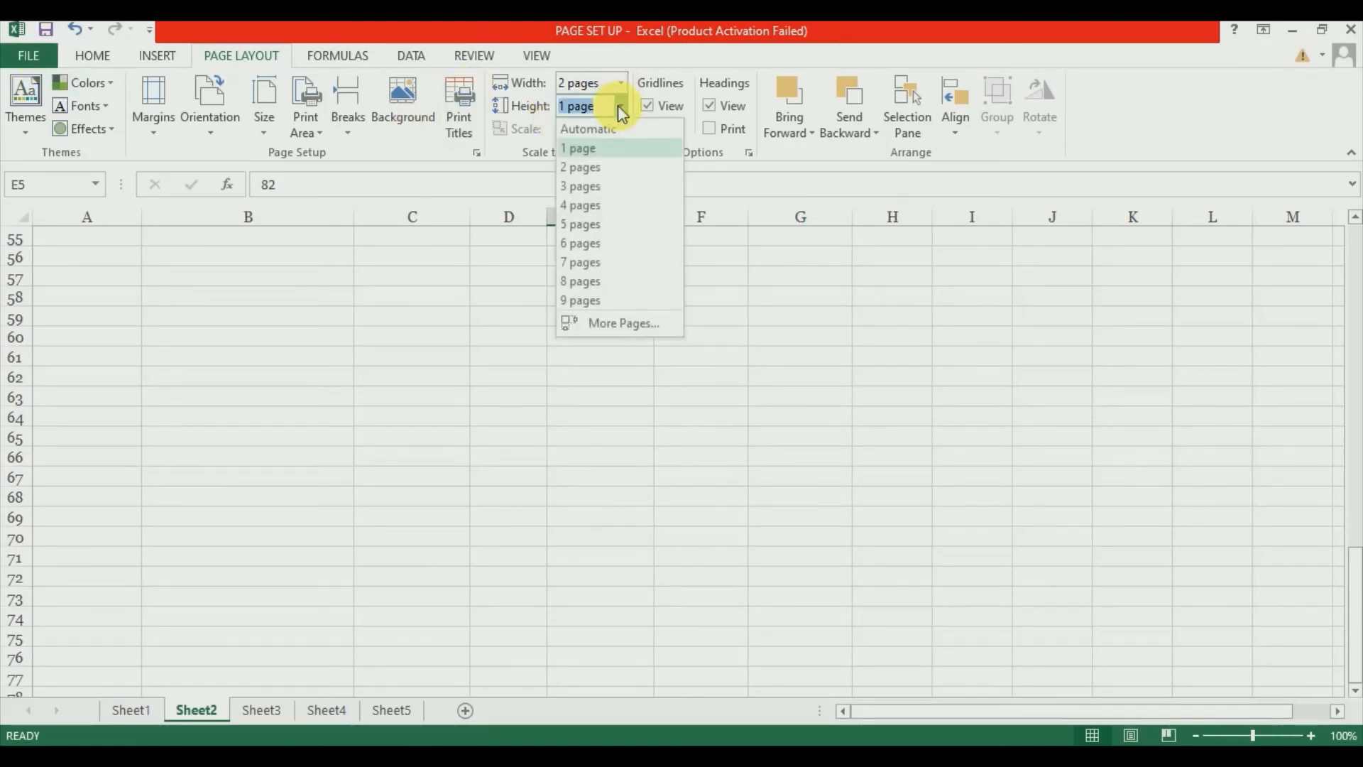
click(606, 168)
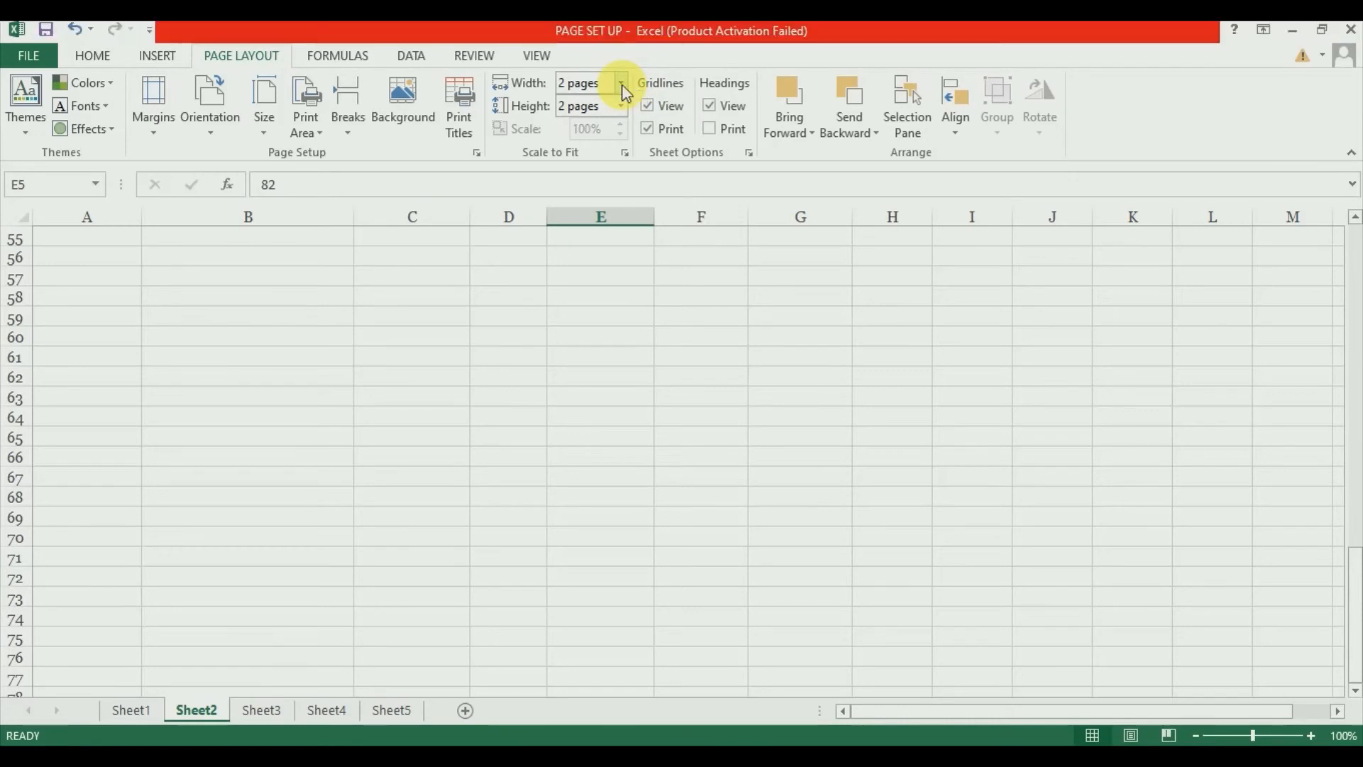
click(621, 83)
click(611, 134)
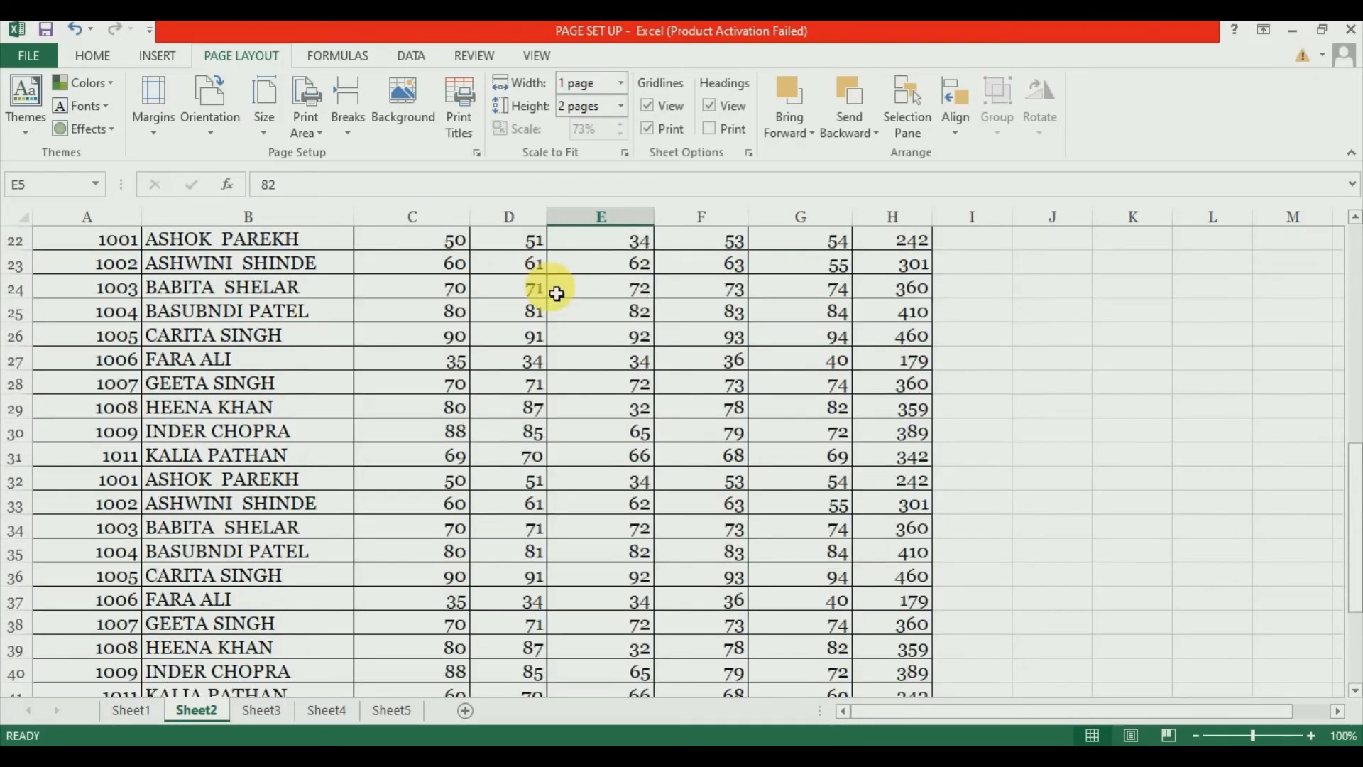
key(ctrl+p)
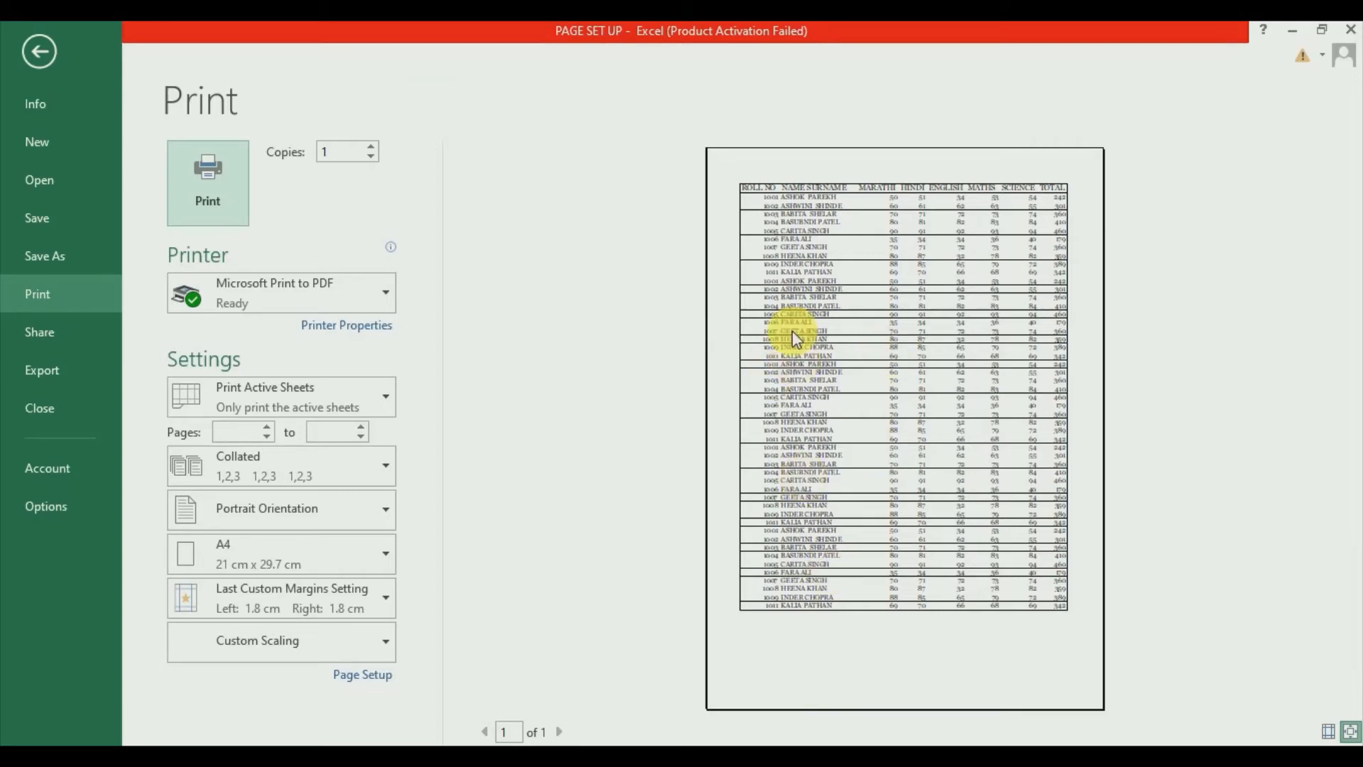
click(29, 50)
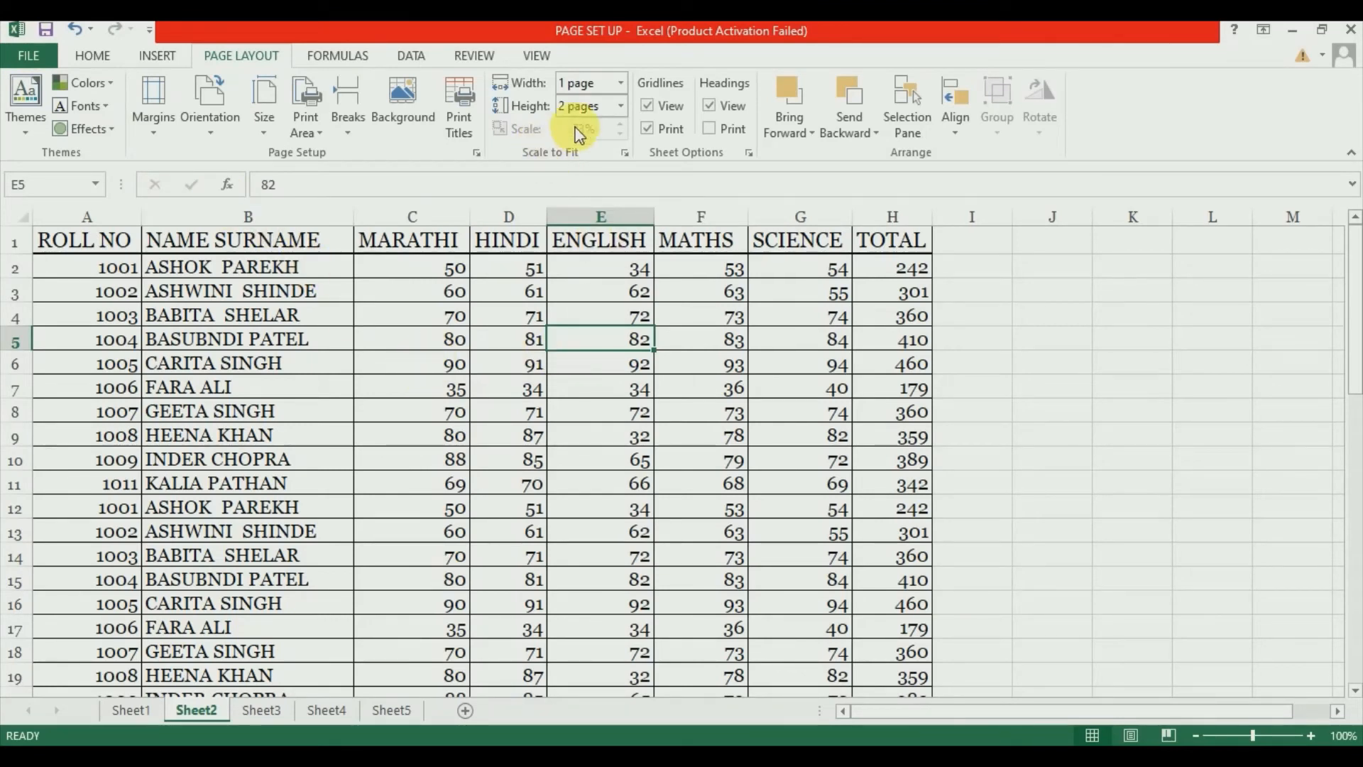
Set both the width and the height of Sheet2's printout to Automatic
click(624, 83)
click(629, 121)
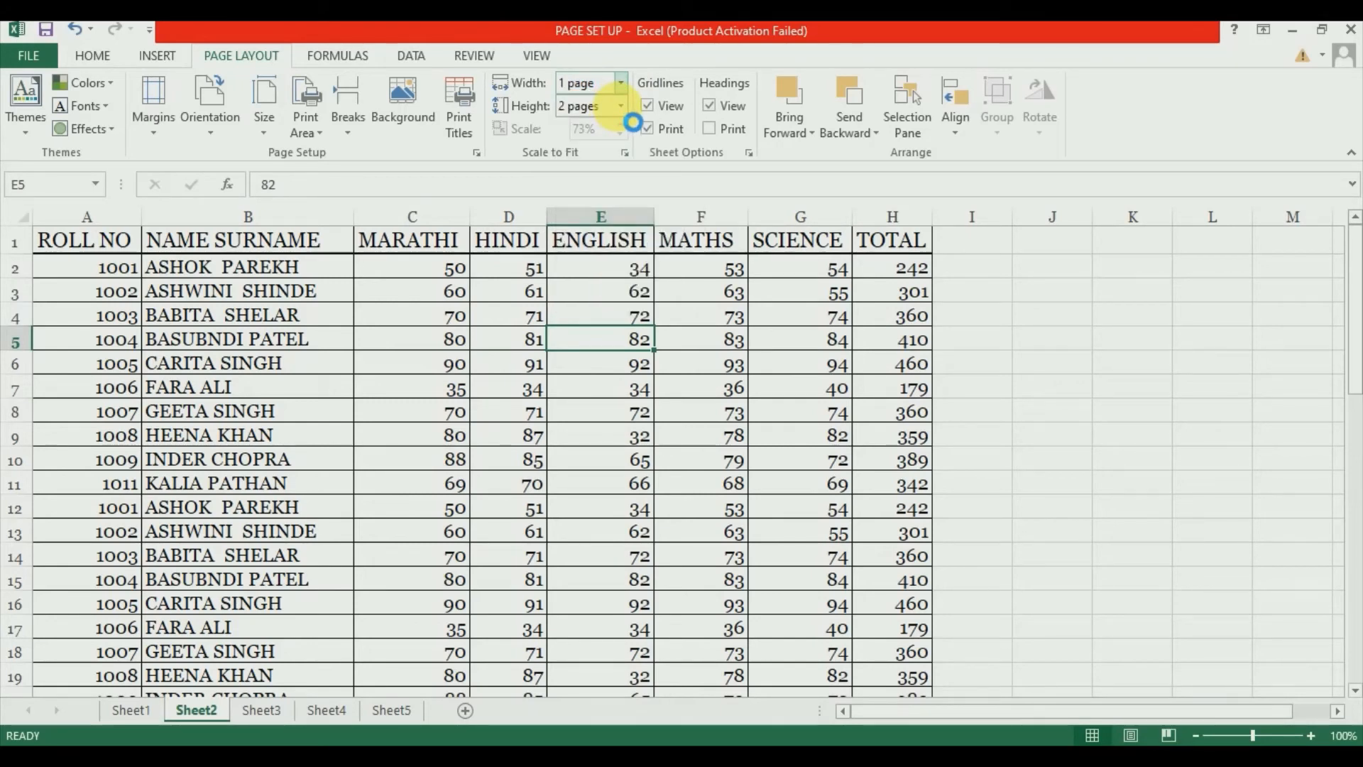
click(621, 106)
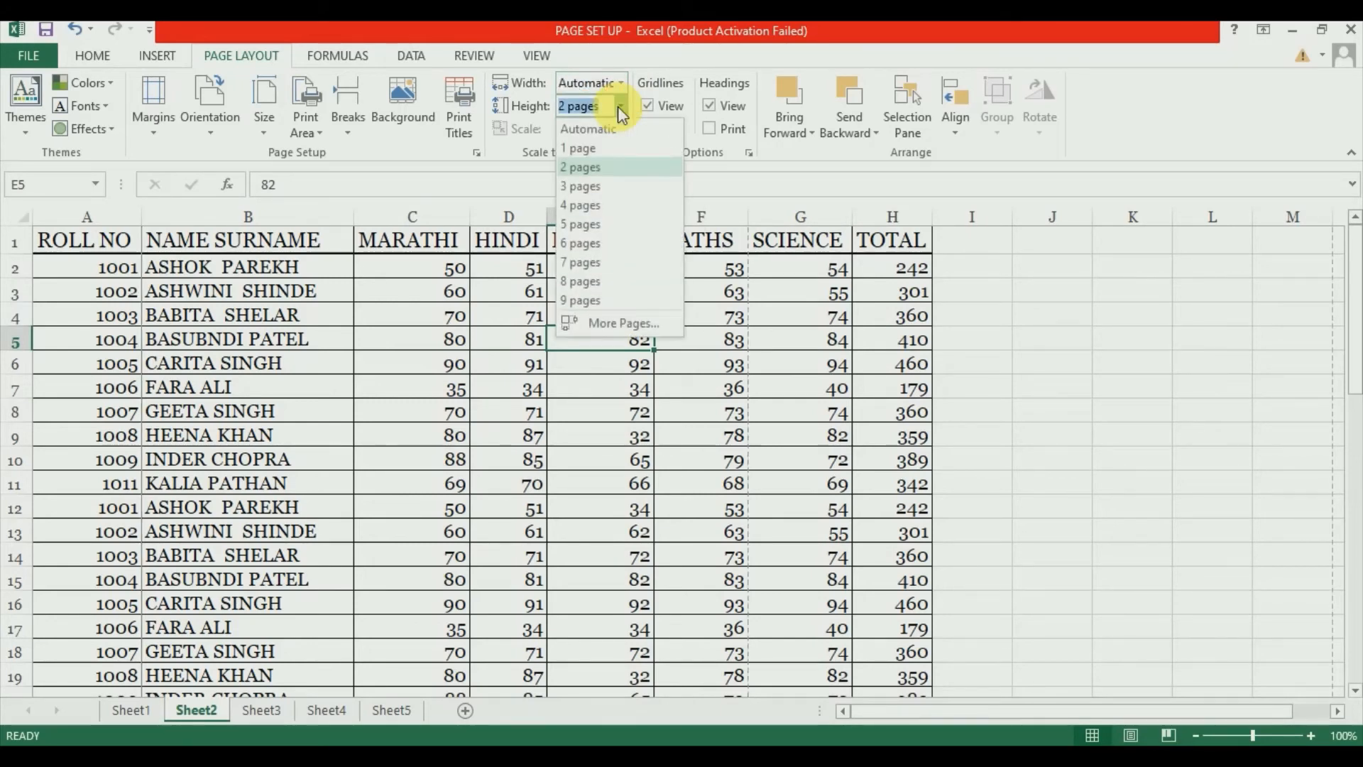
click(612, 122)
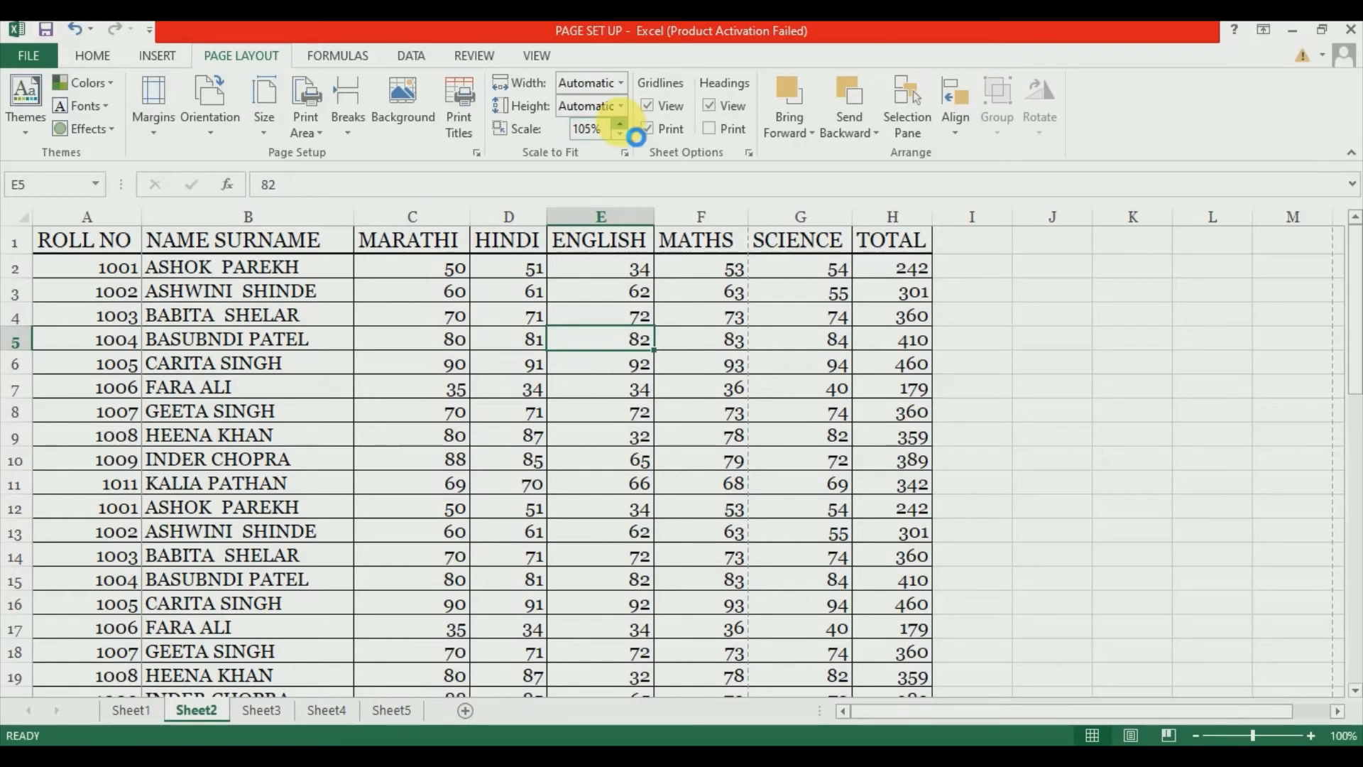
Set the print scale of Sheet2 to 120% and look over the page break lines across the marks table
click(620, 124)
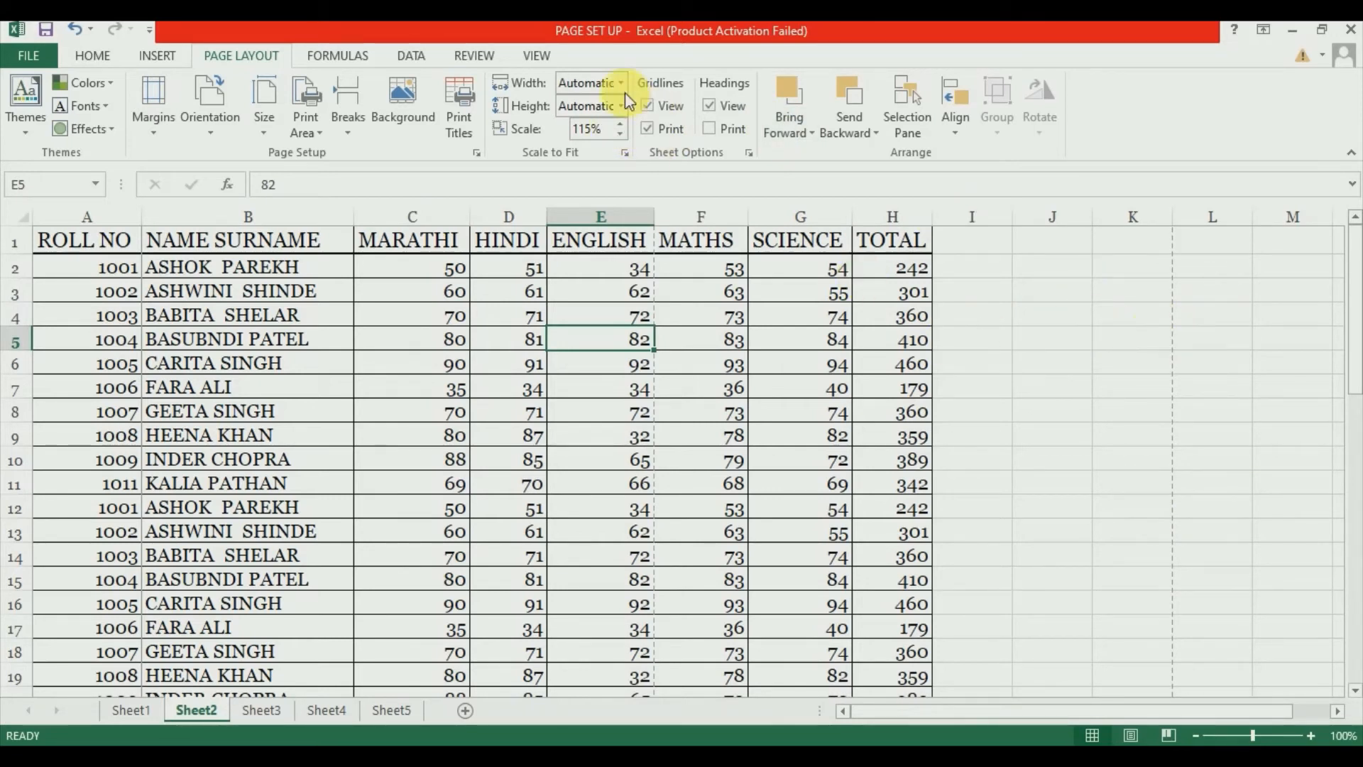
click(620, 133)
click(620, 126)
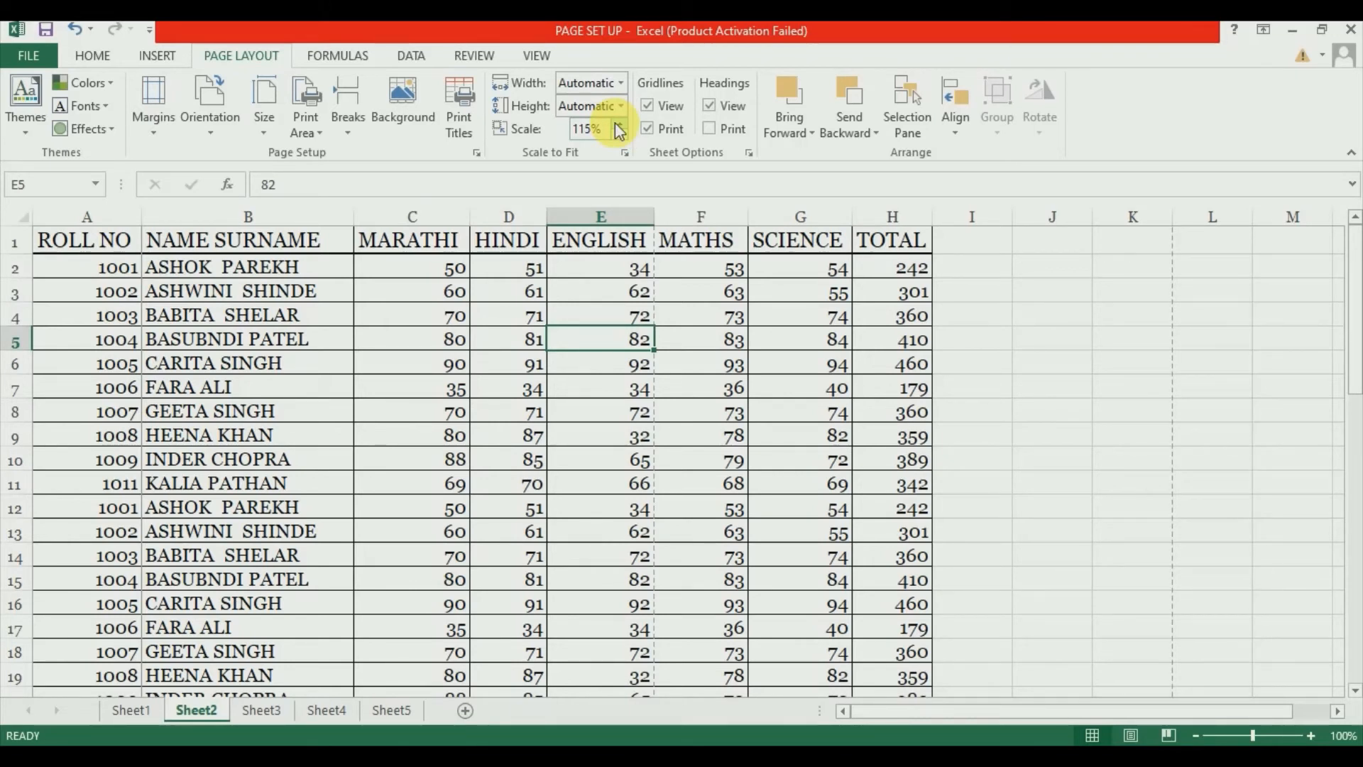
click(619, 125)
scroll(635, 308, down, 2)
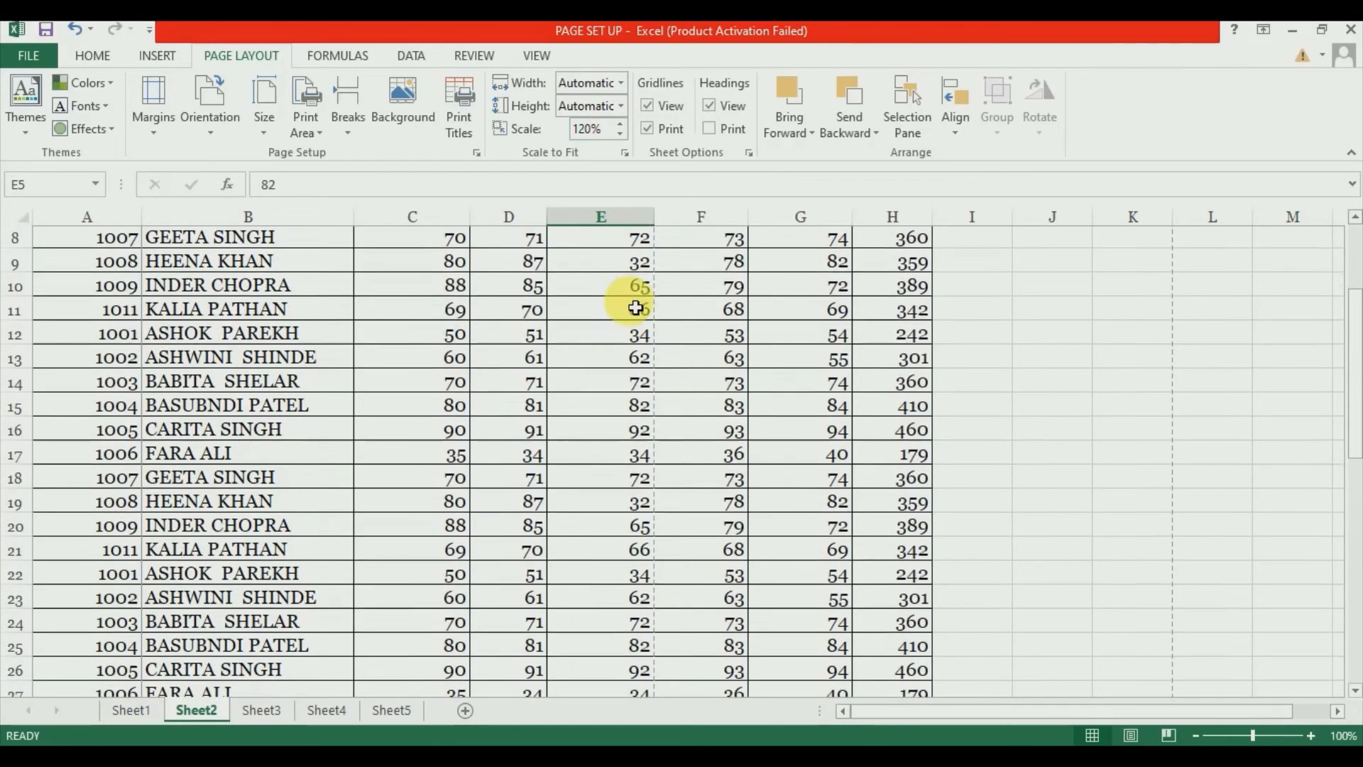
scroll(635, 308, down, 6)
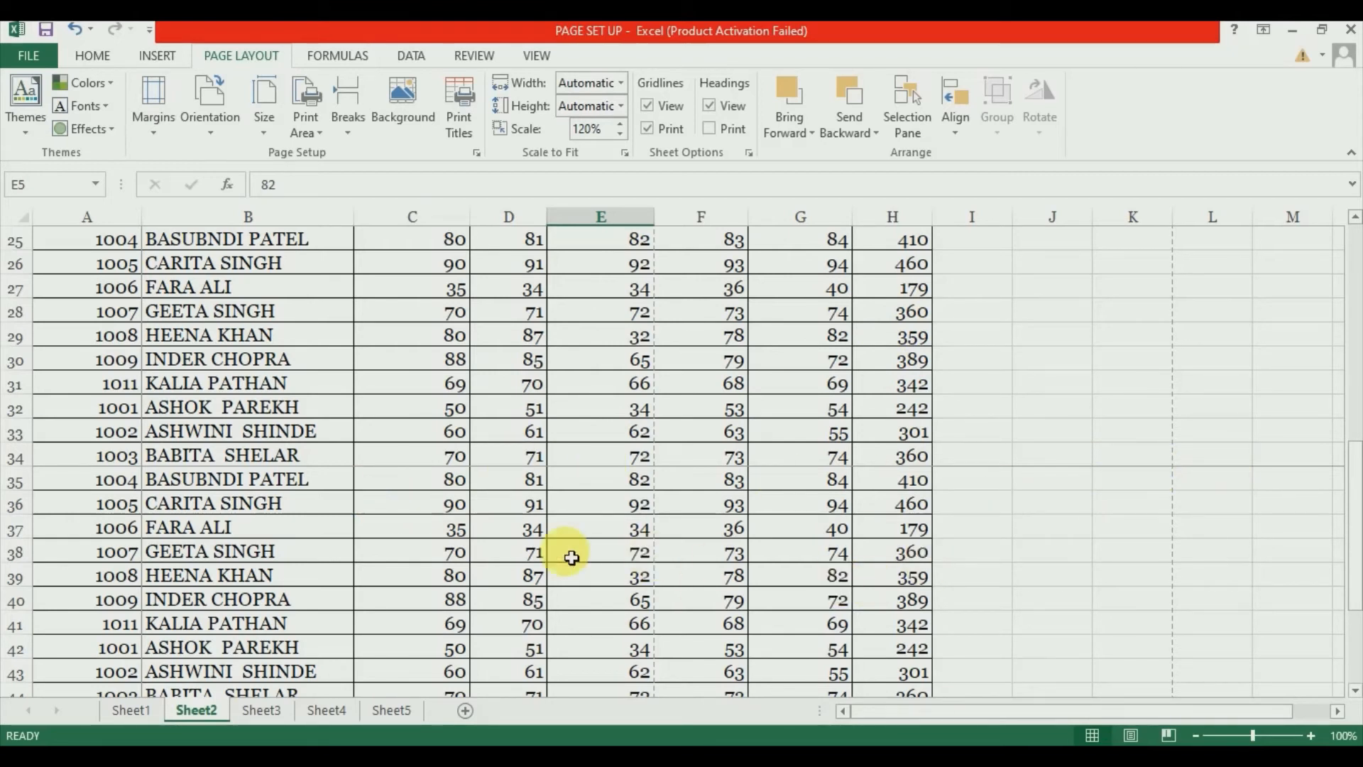
scroll(571, 492, down, 7)
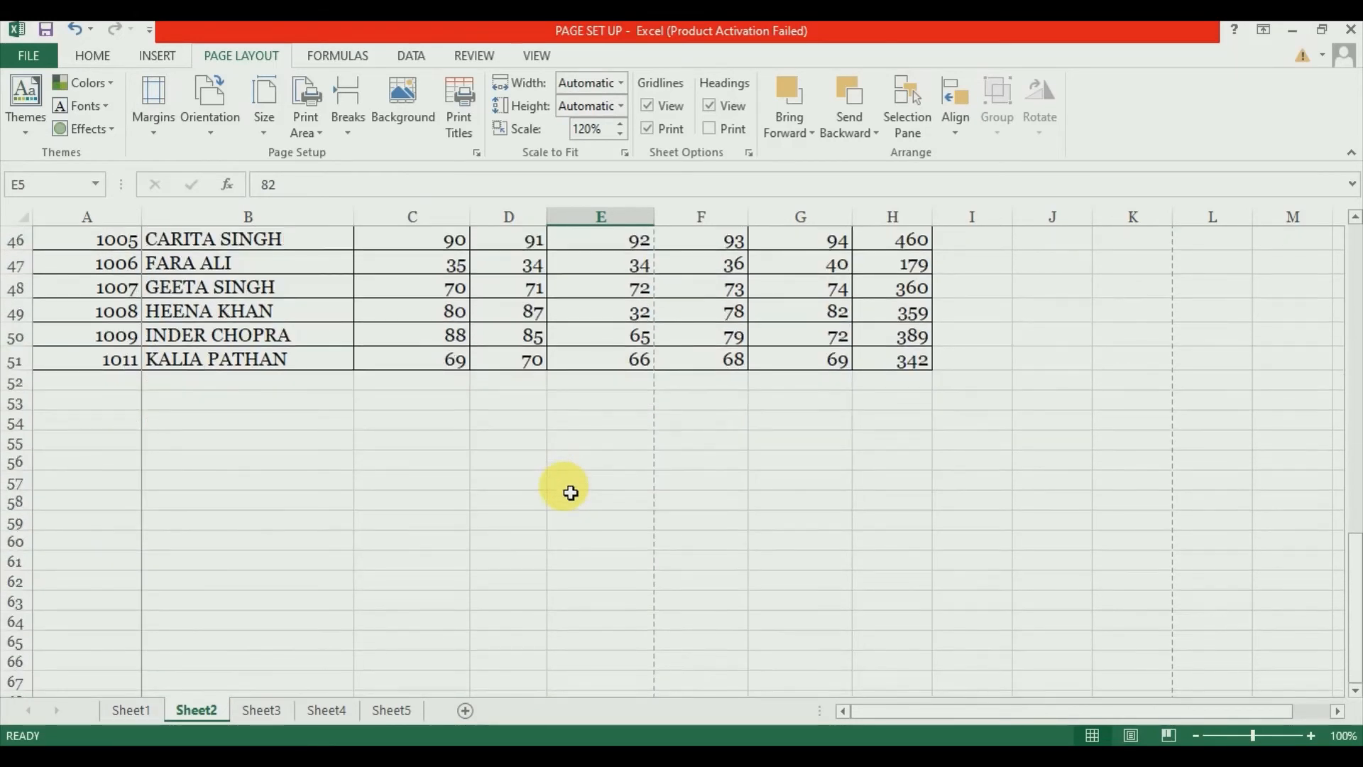
scroll(571, 493, up, 11)
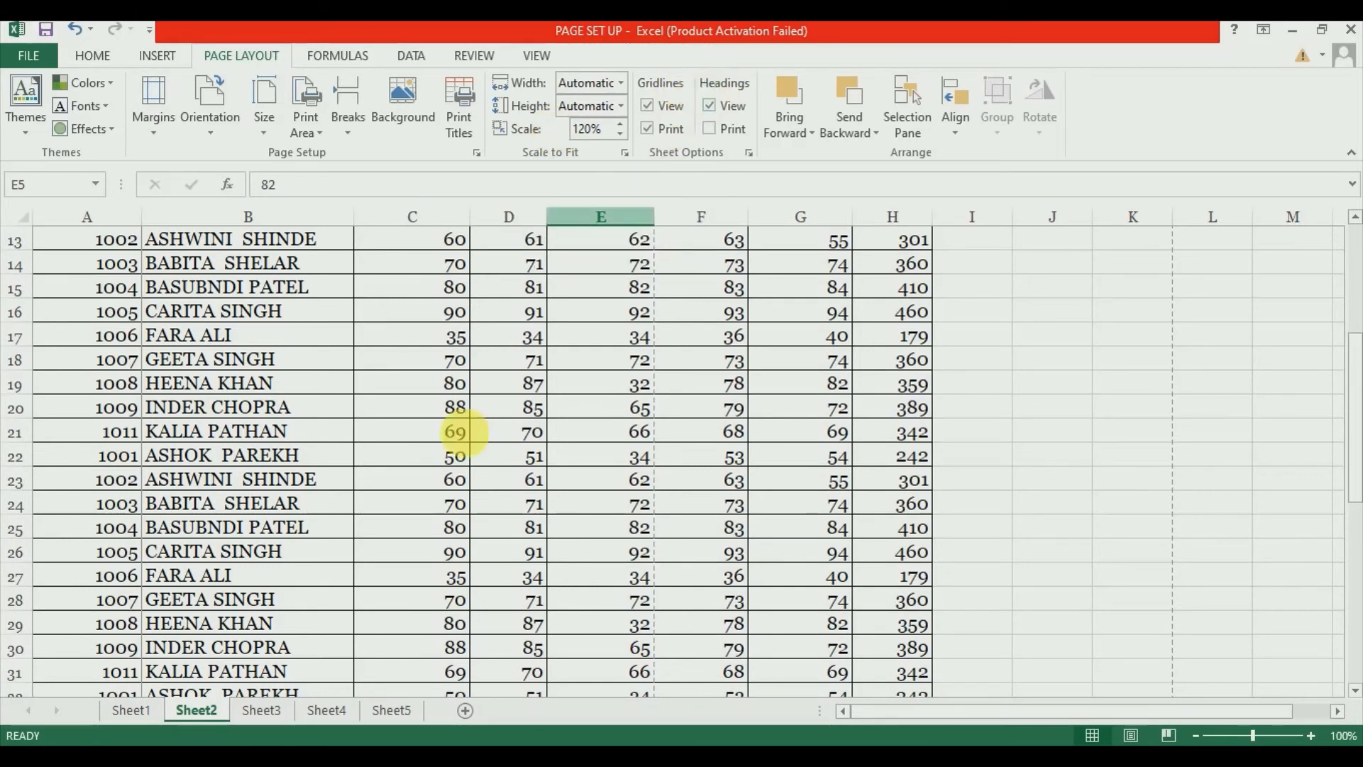
Hide the gridlines in the view of the empty Sheet5 and show them again
click(390, 712)
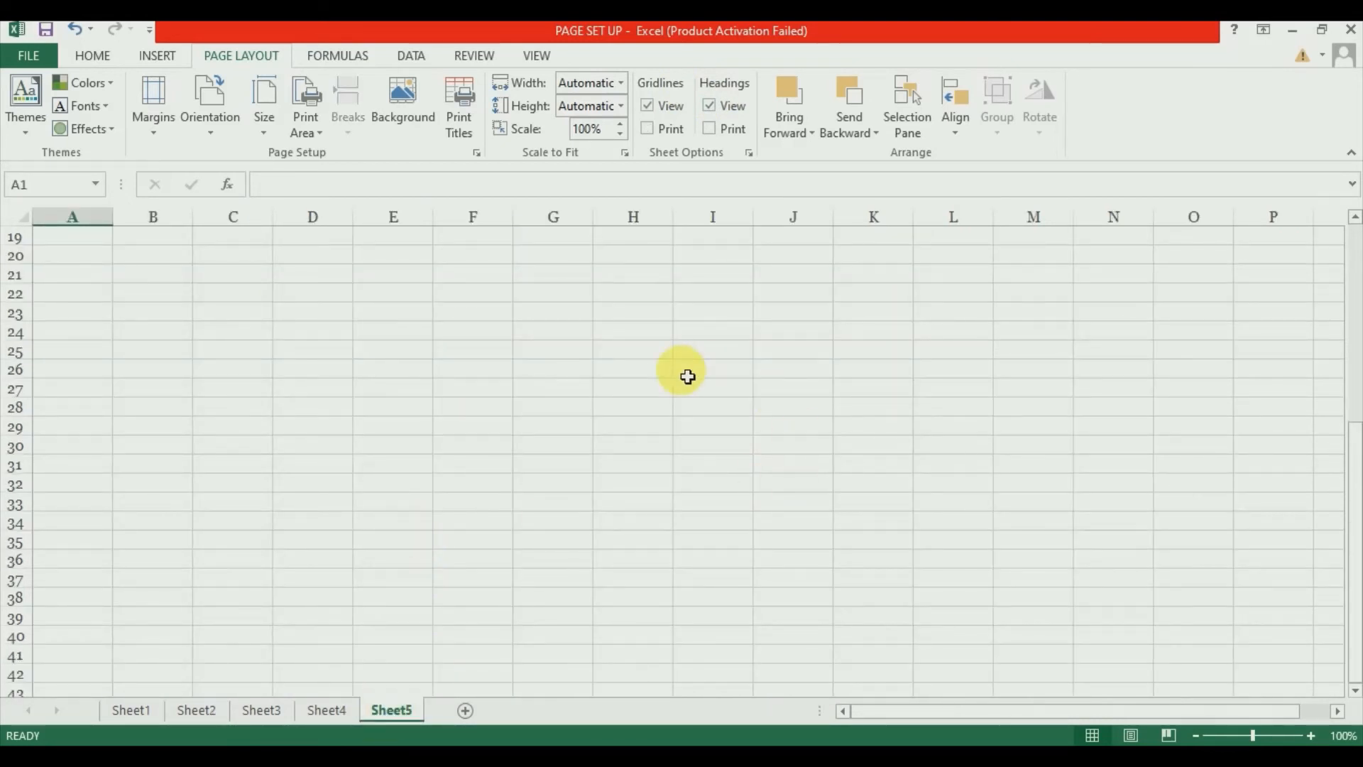
scroll(687, 376, up, 6)
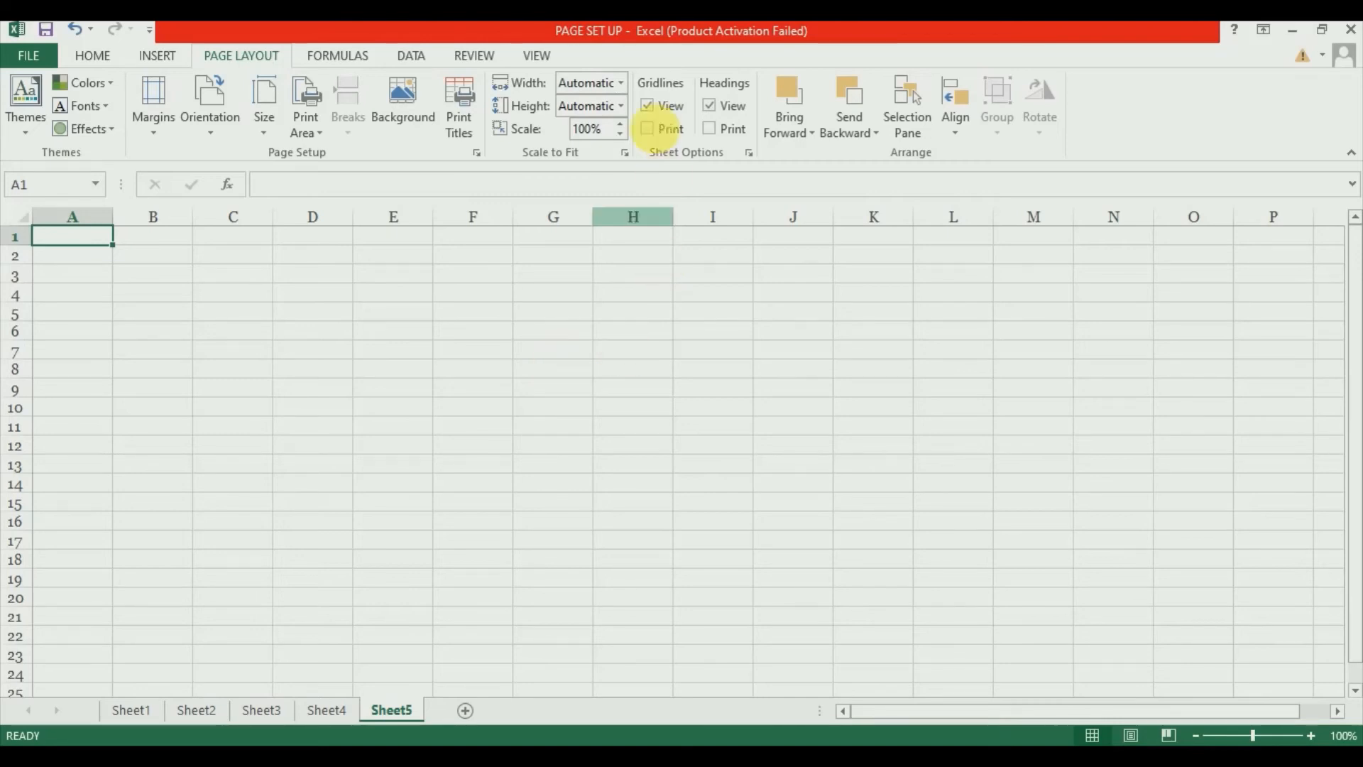
click(648, 106)
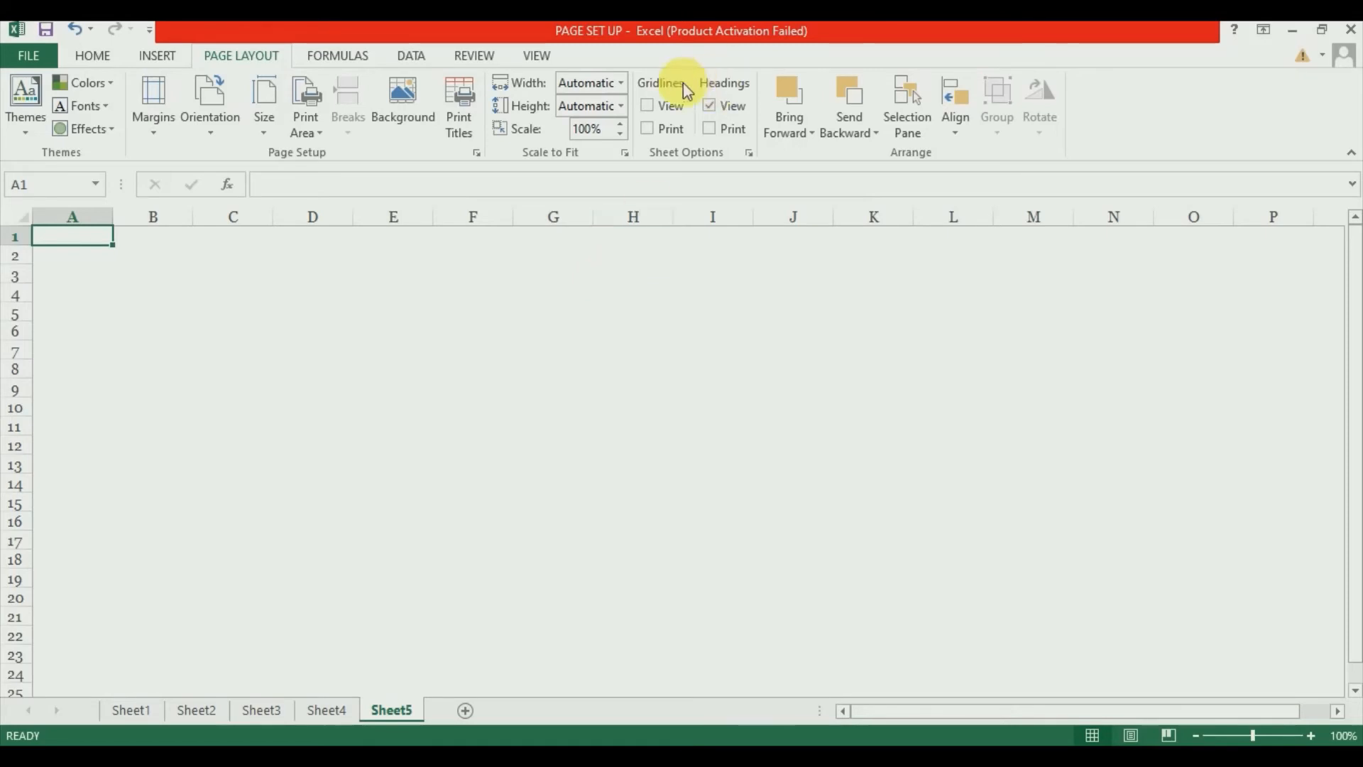
click(649, 107)
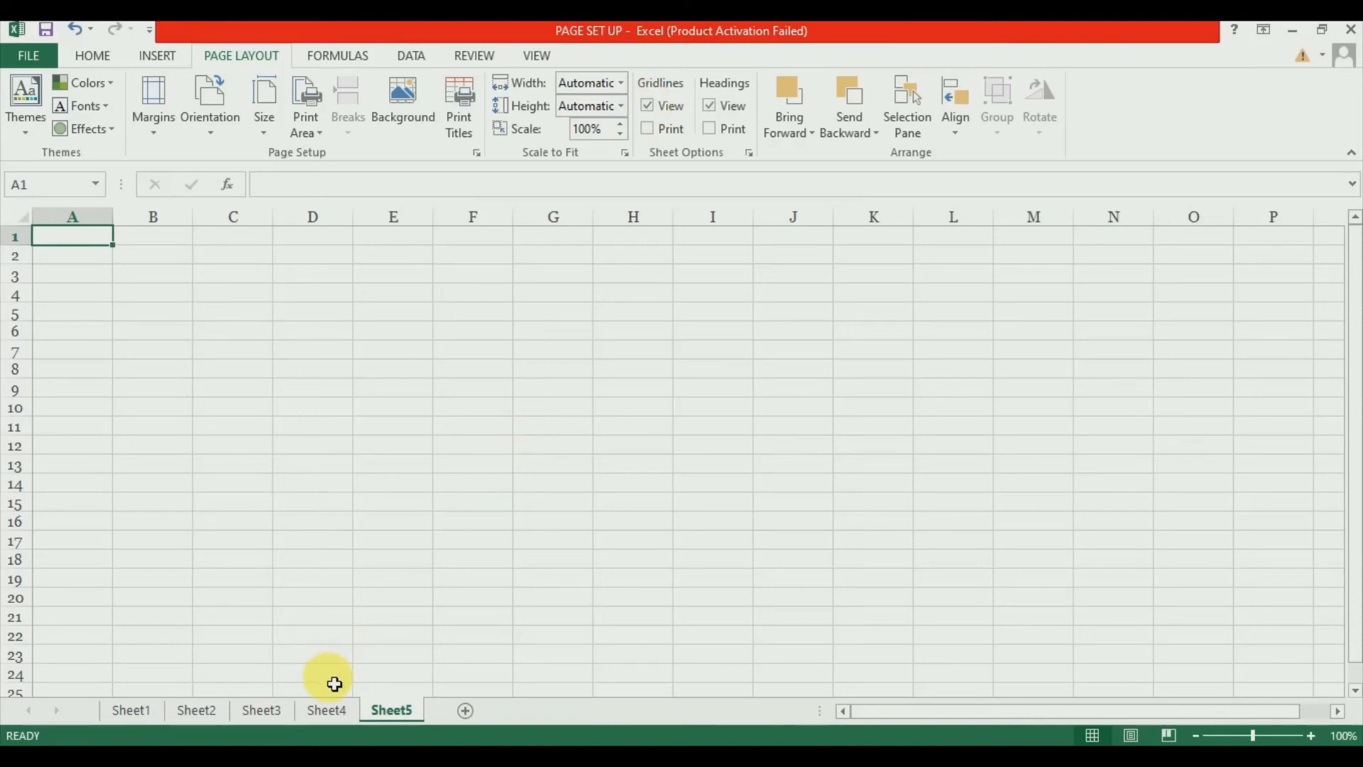
Switch to Sheet4, check how its marks table looks in the print preview, and return to the worksheet
click(325, 710)
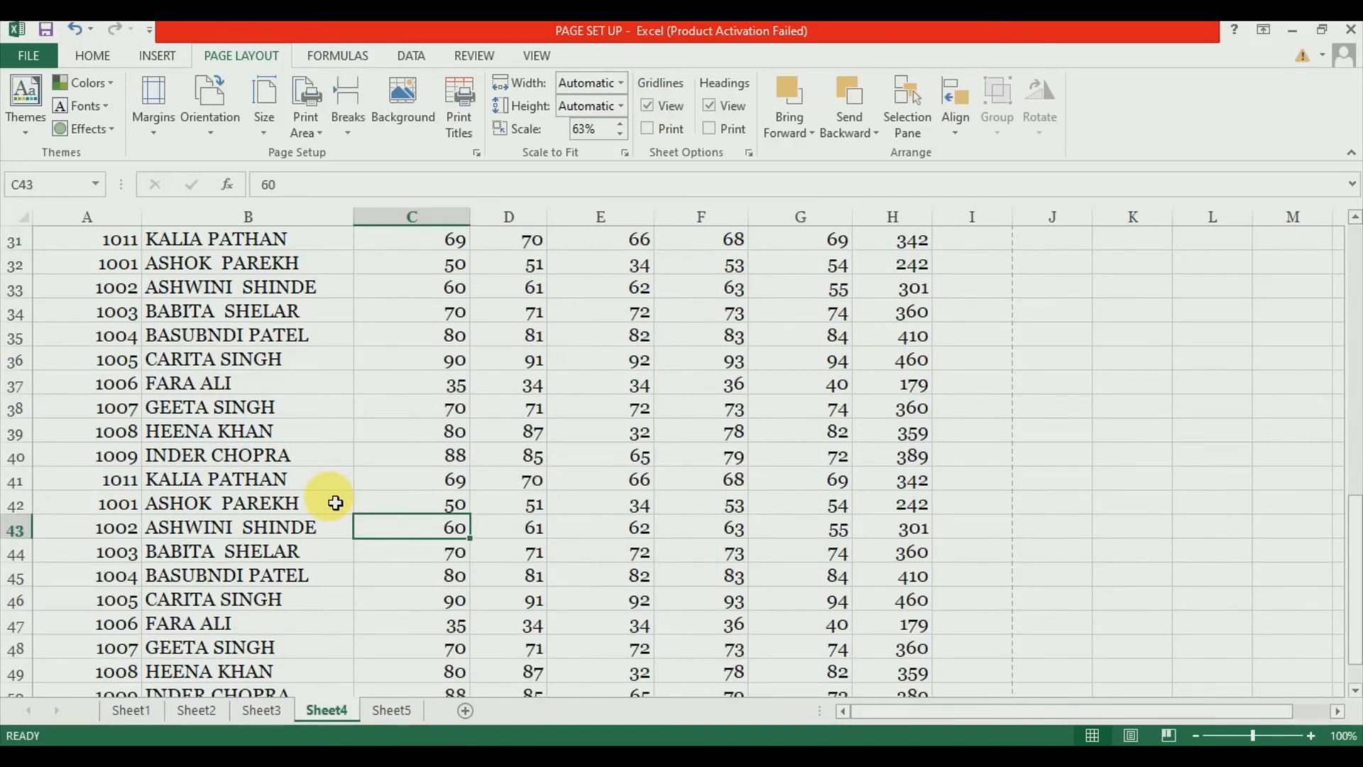
key(ctrl+p)
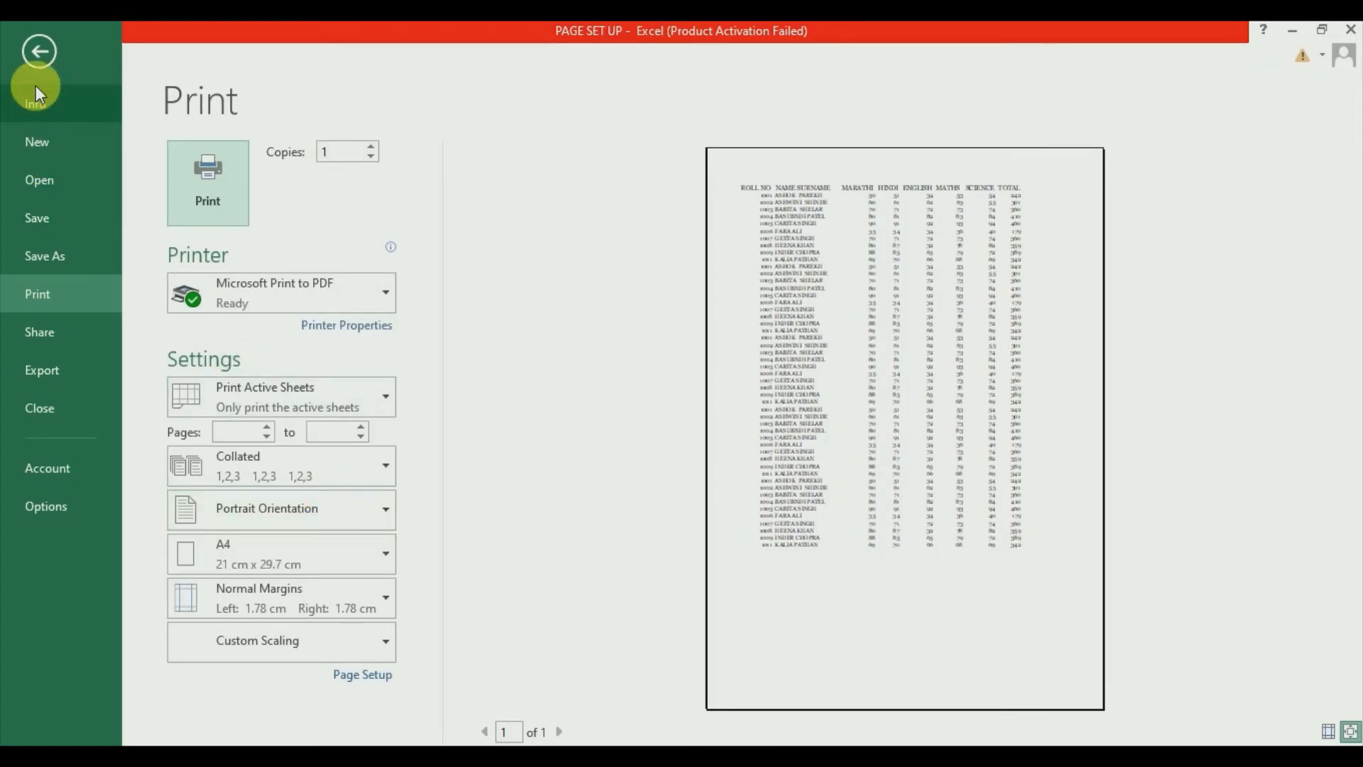
click(36, 61)
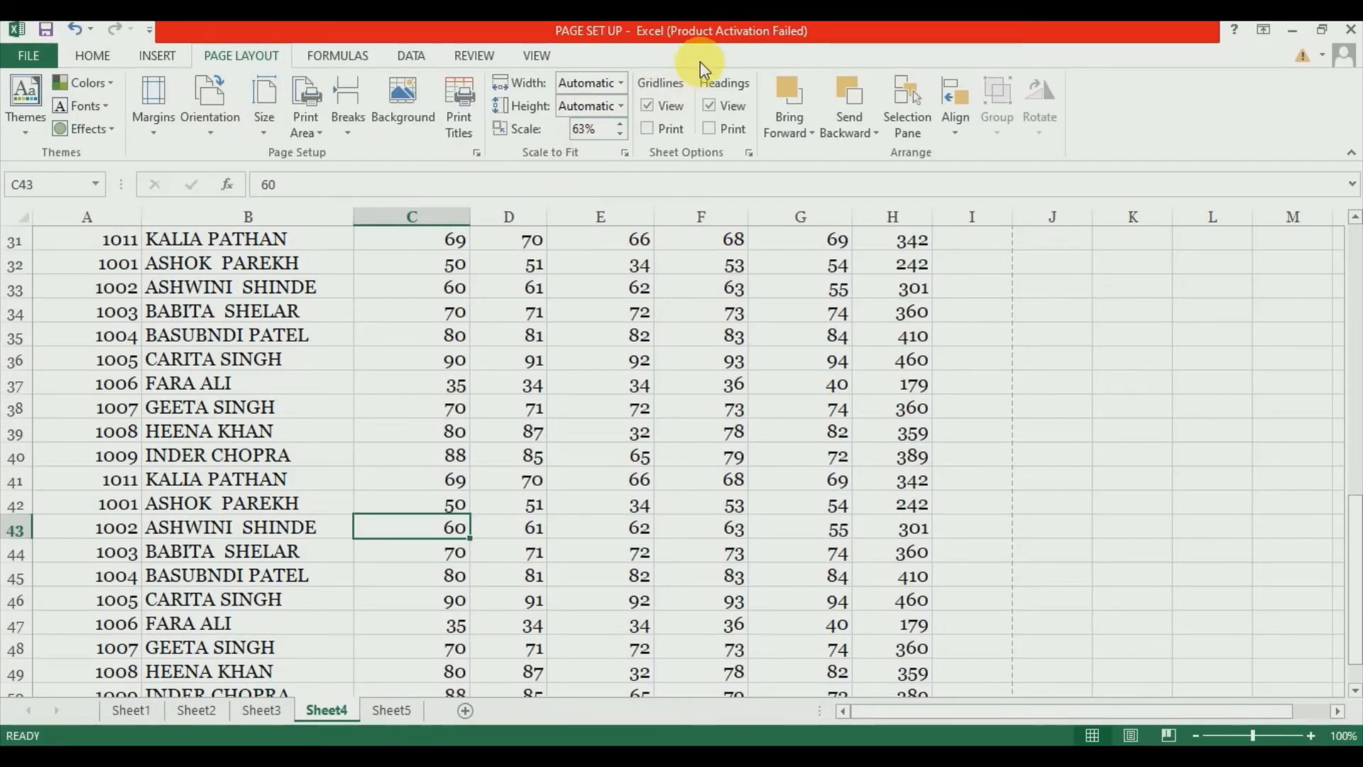
Turn on gridline printing for Sheet4, check the lines in the print preview, and turn gridline printing off again
click(645, 129)
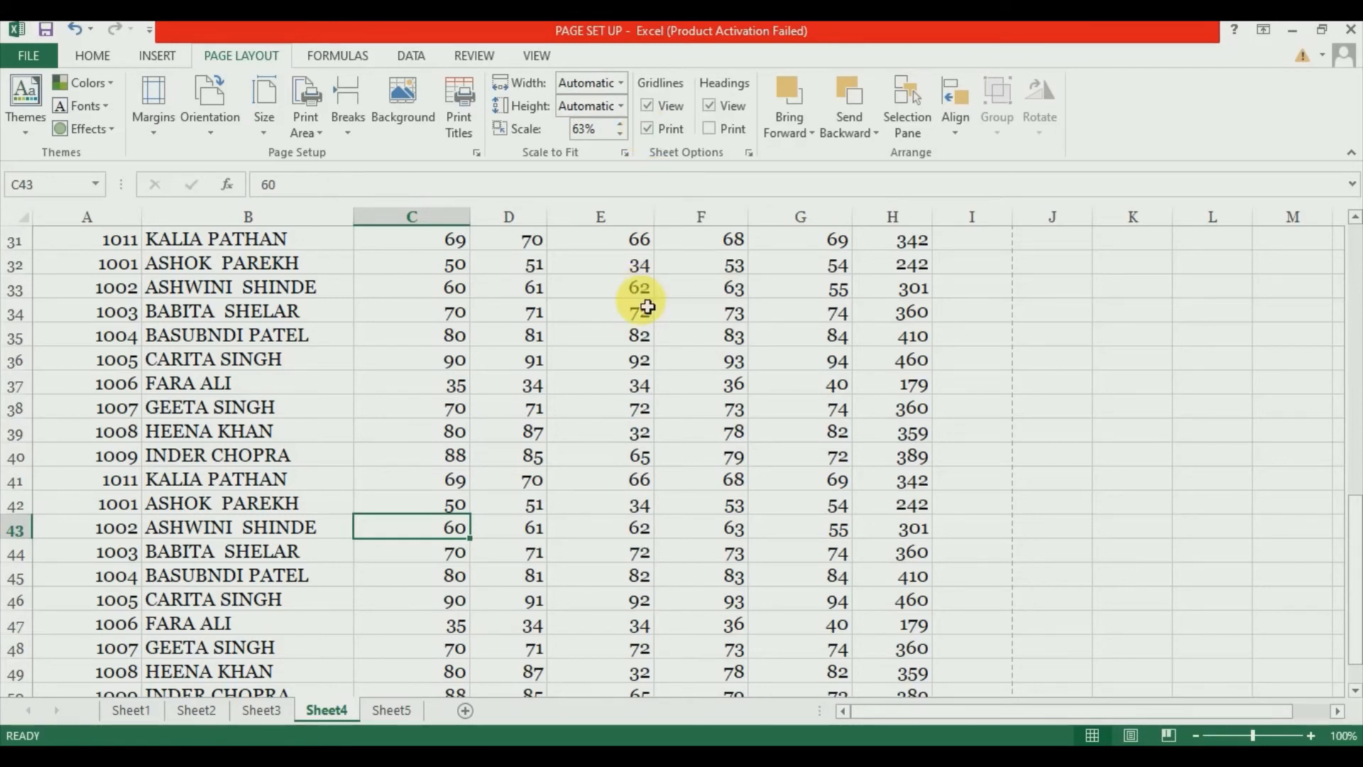
key(ctrl+p)
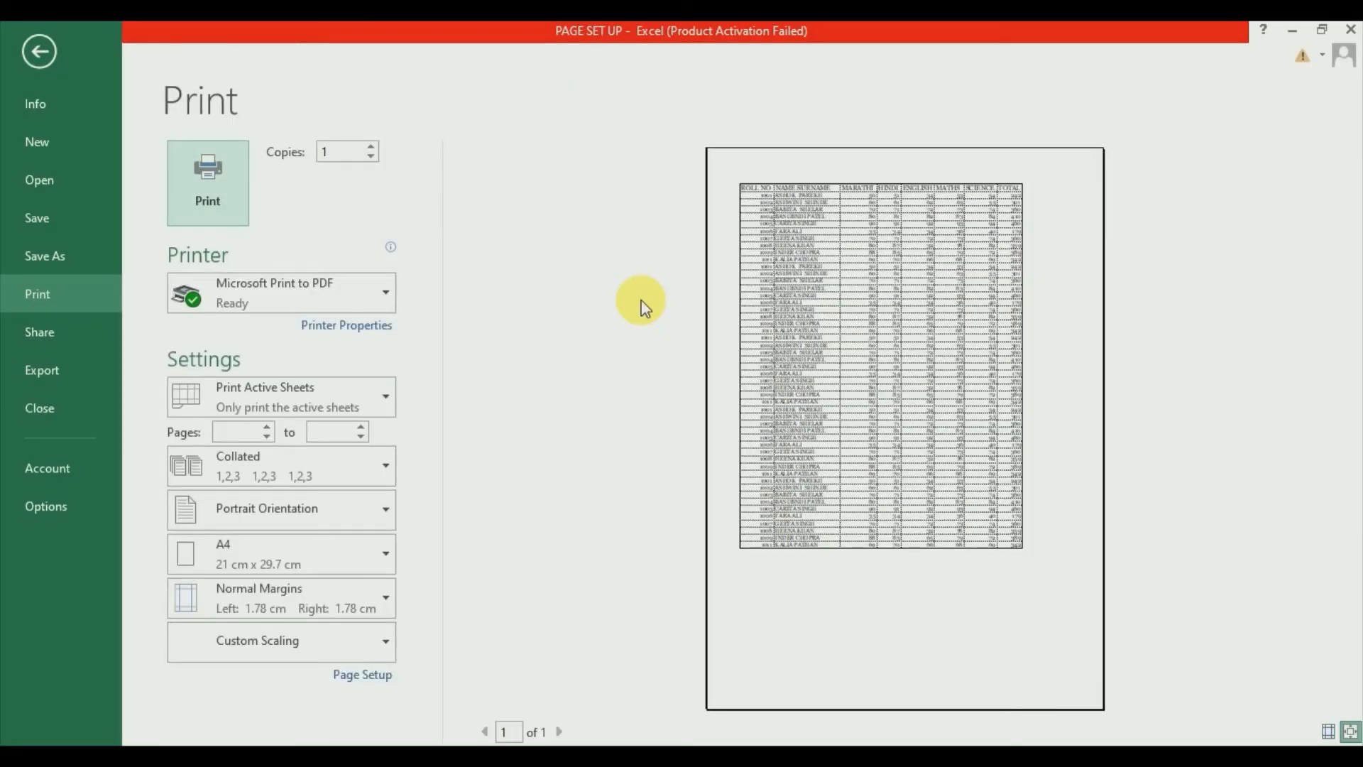
click(28, 50)
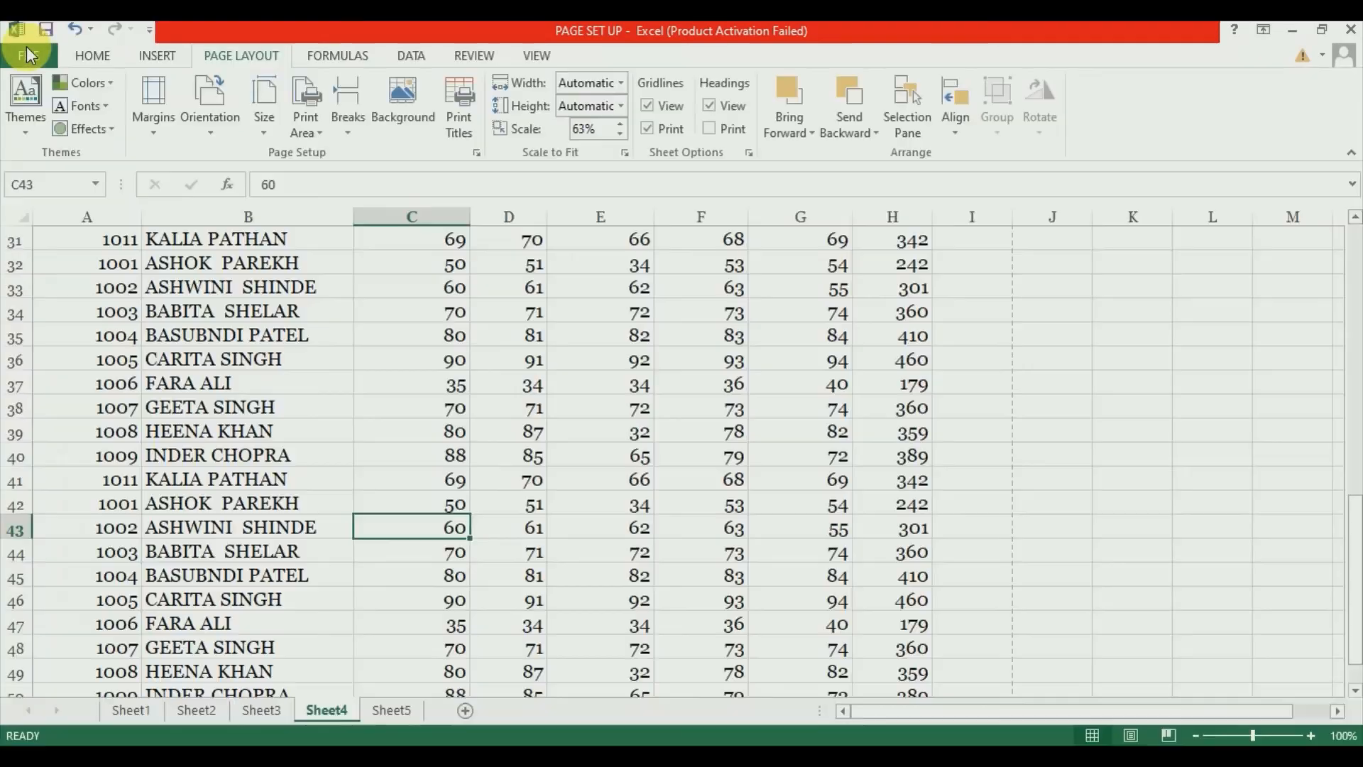
click(645, 133)
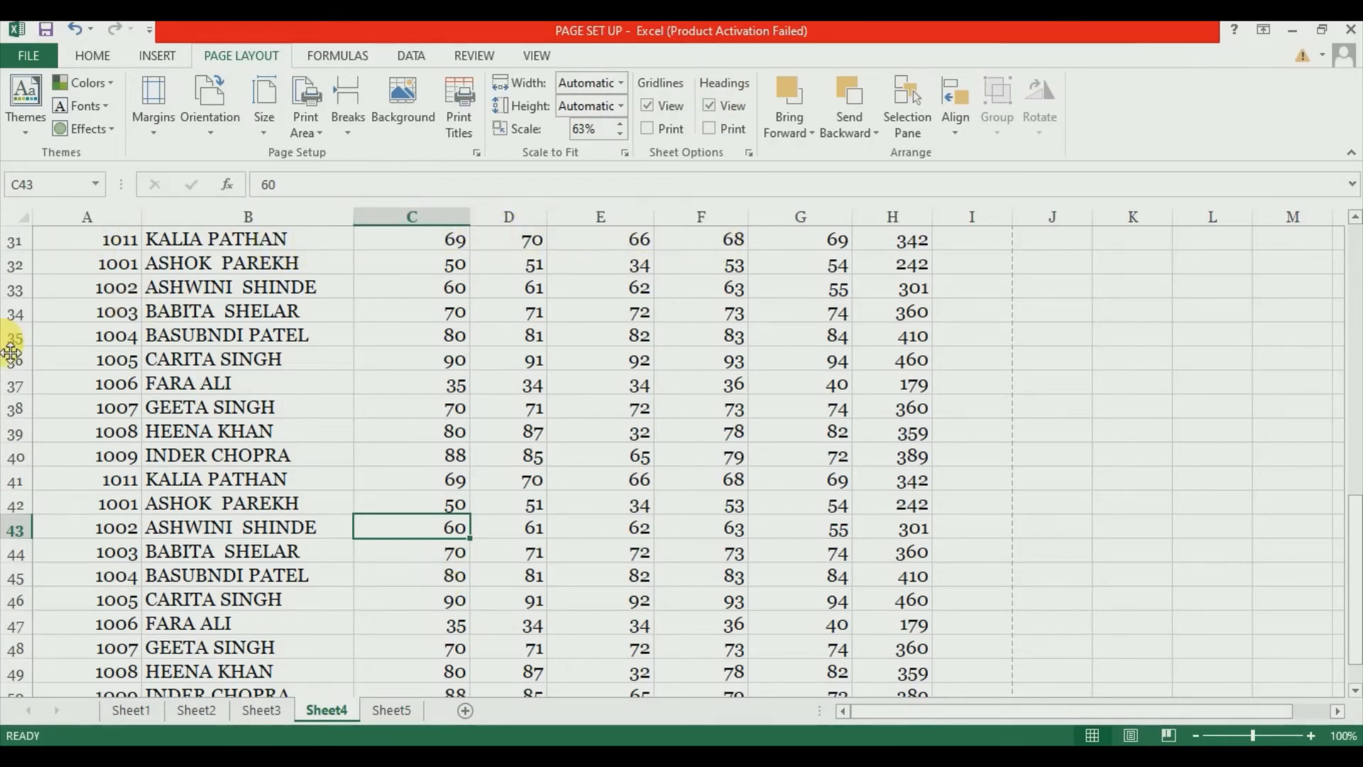
Hide the row and column headings in Sheet4's view and show them again
scroll(146, 362, up, 10)
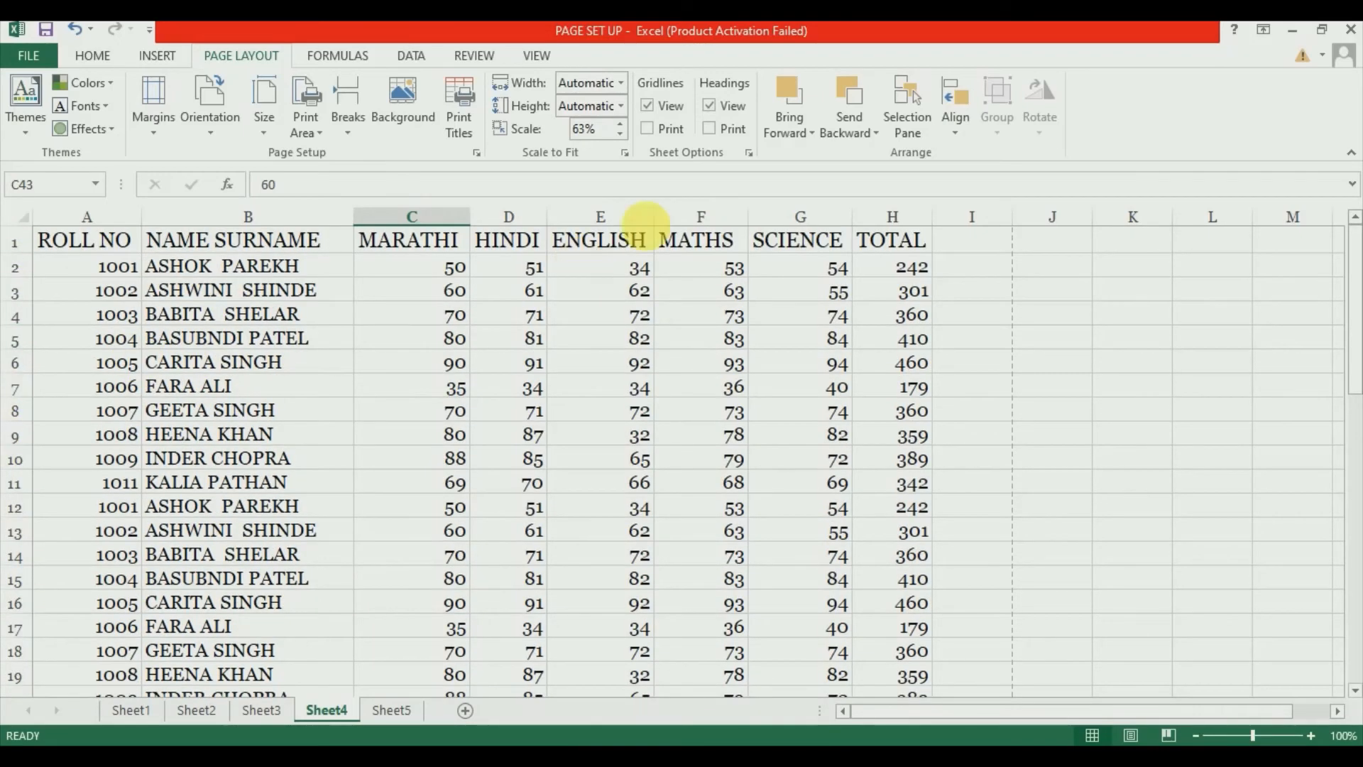
click(709, 106)
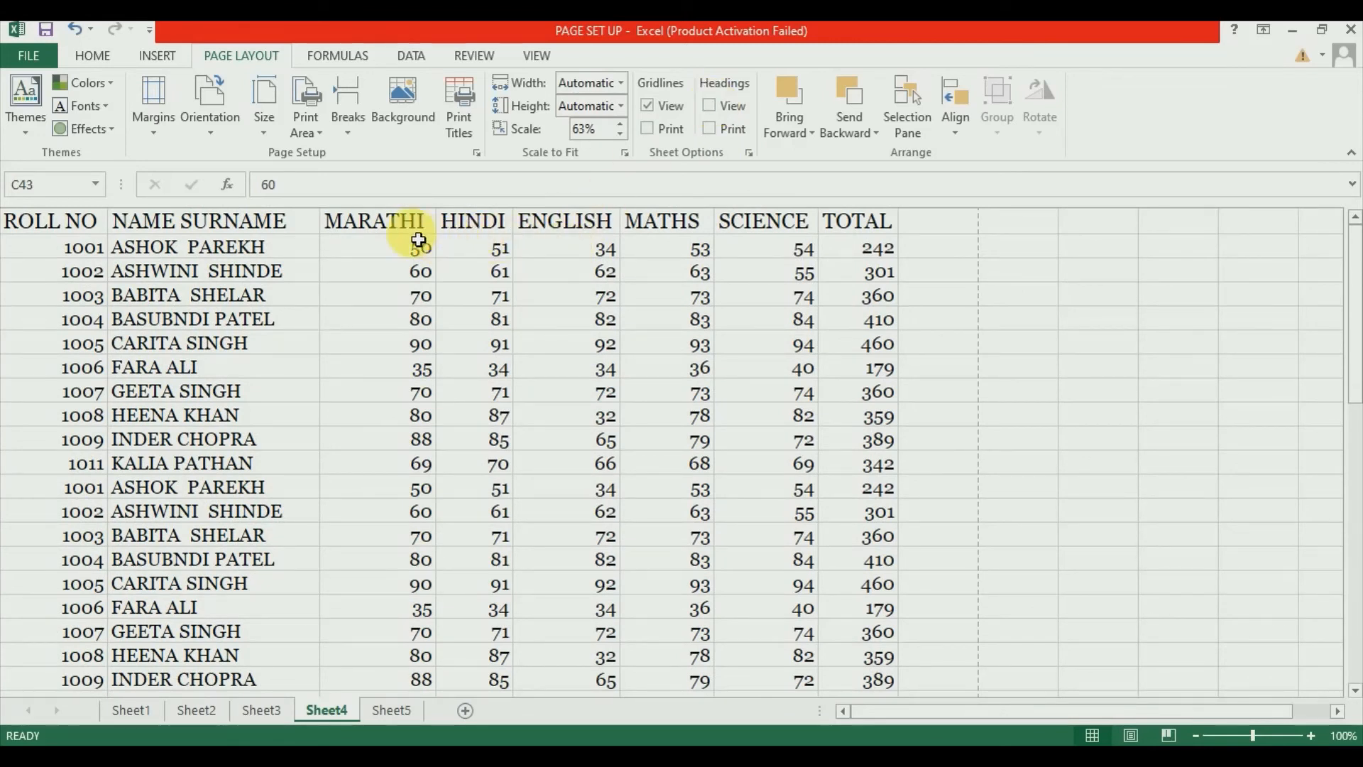
click(710, 108)
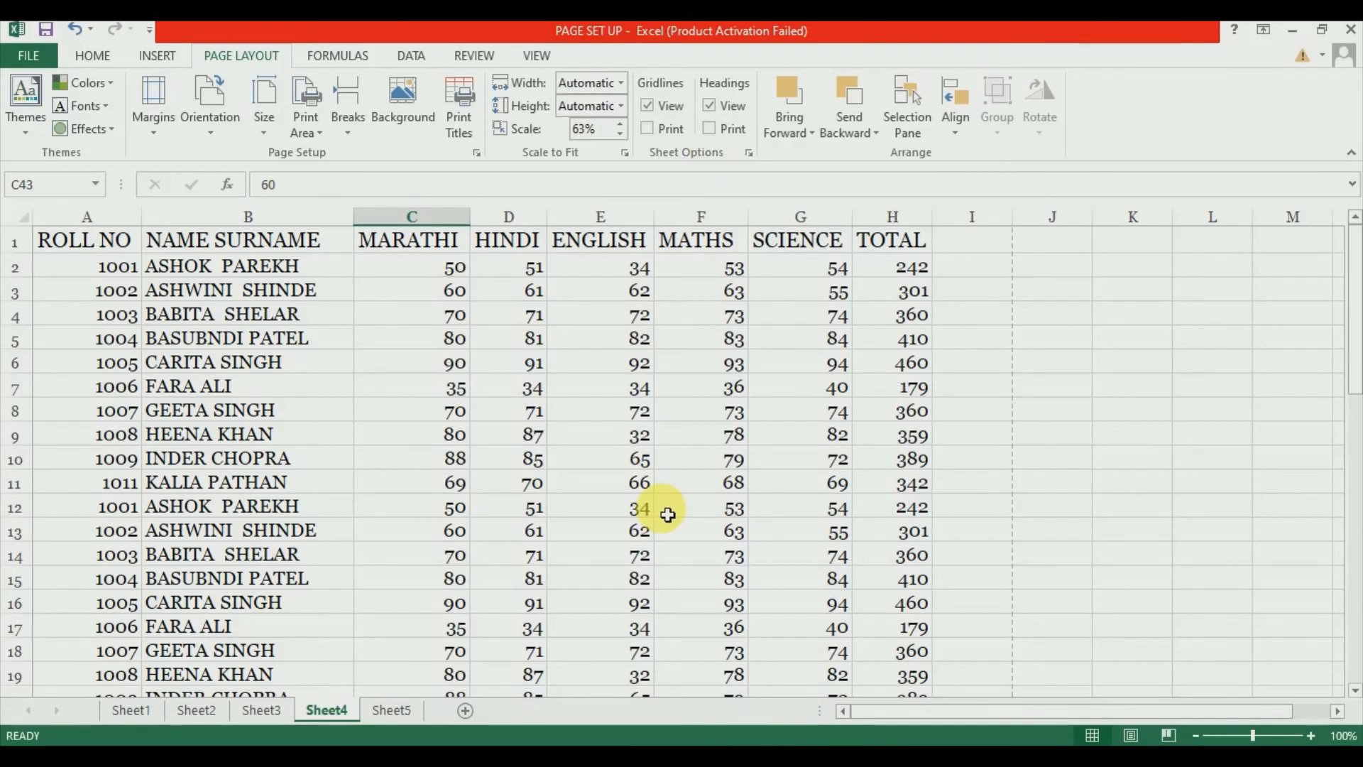
Check Sheet4's print preview for row and column headings and return to the worksheet
key(ctrl+p)
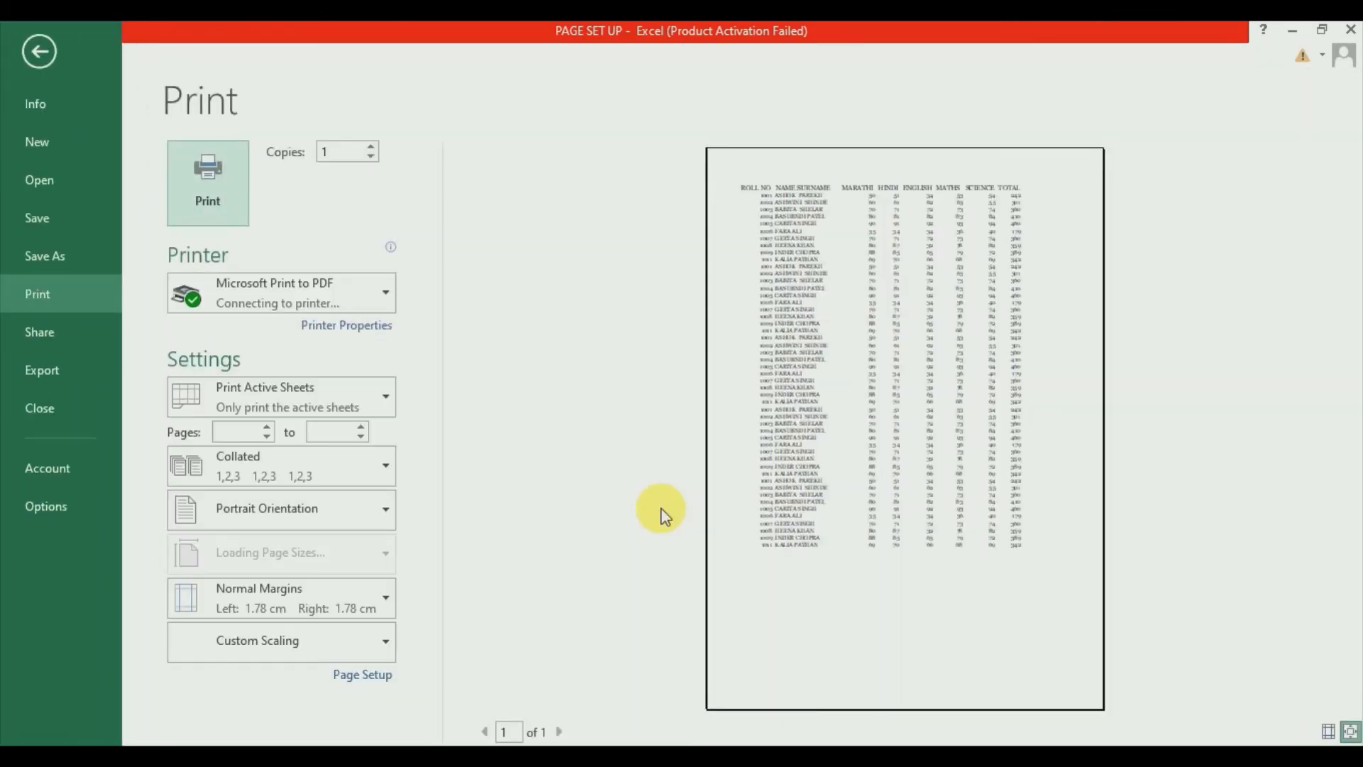
click(29, 54)
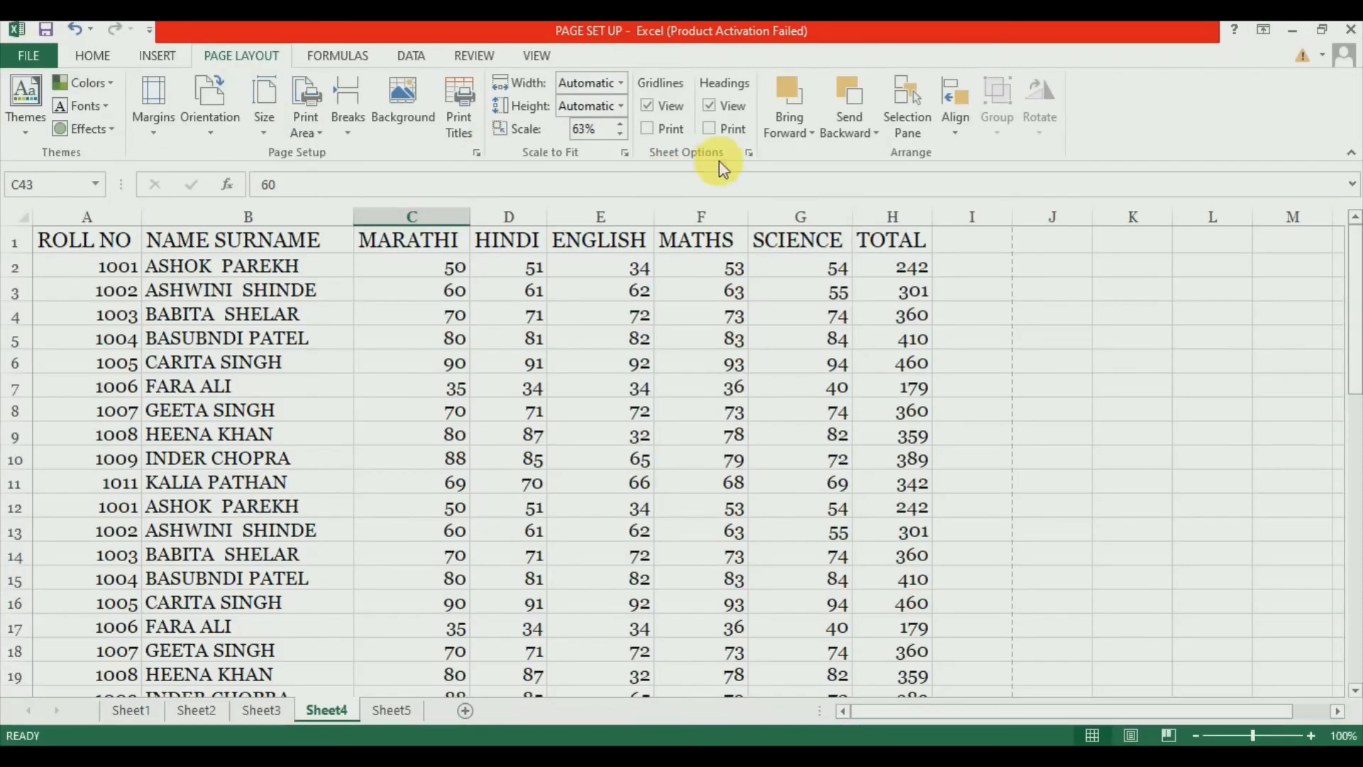
Turn on heading printing for Sheet4, check the row and column headings in the print preview, and return to the worksheet
click(709, 128)
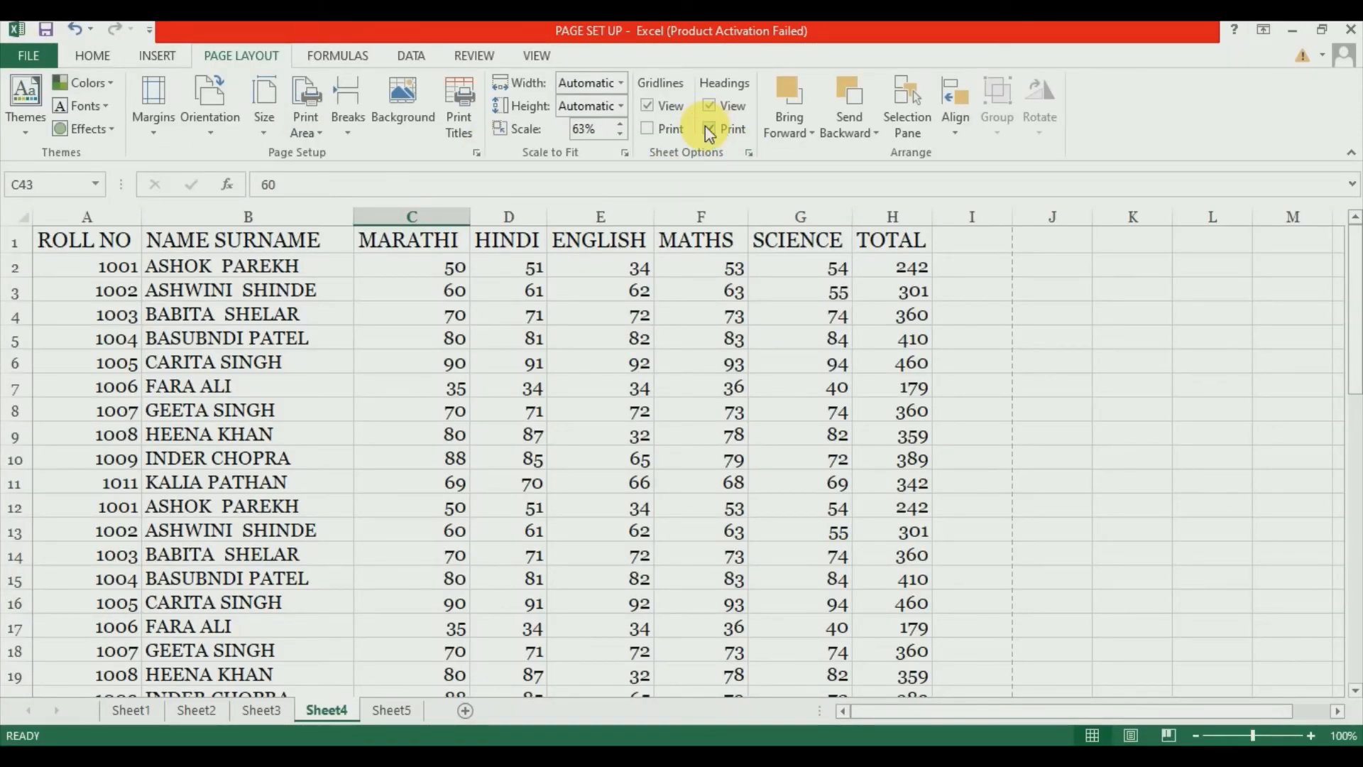
key(ctrl+p)
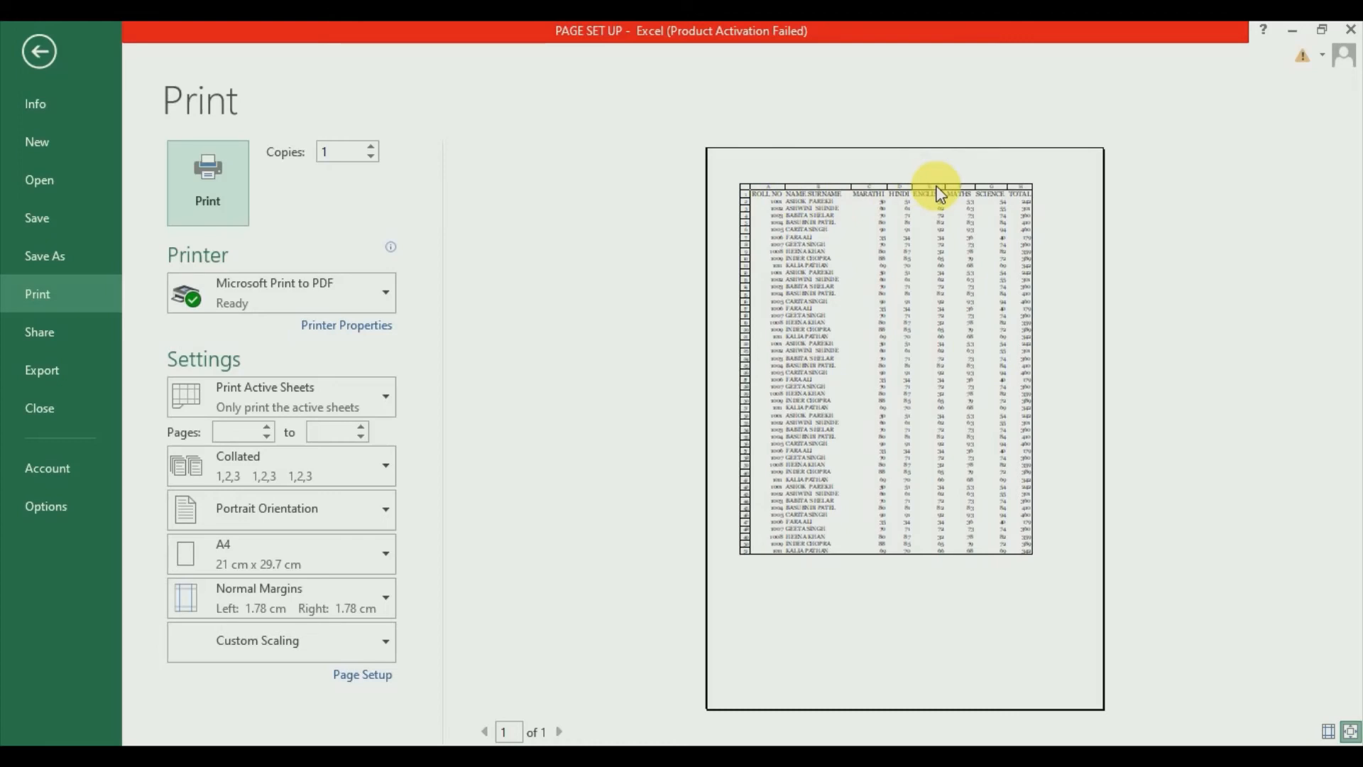
click(45, 51)
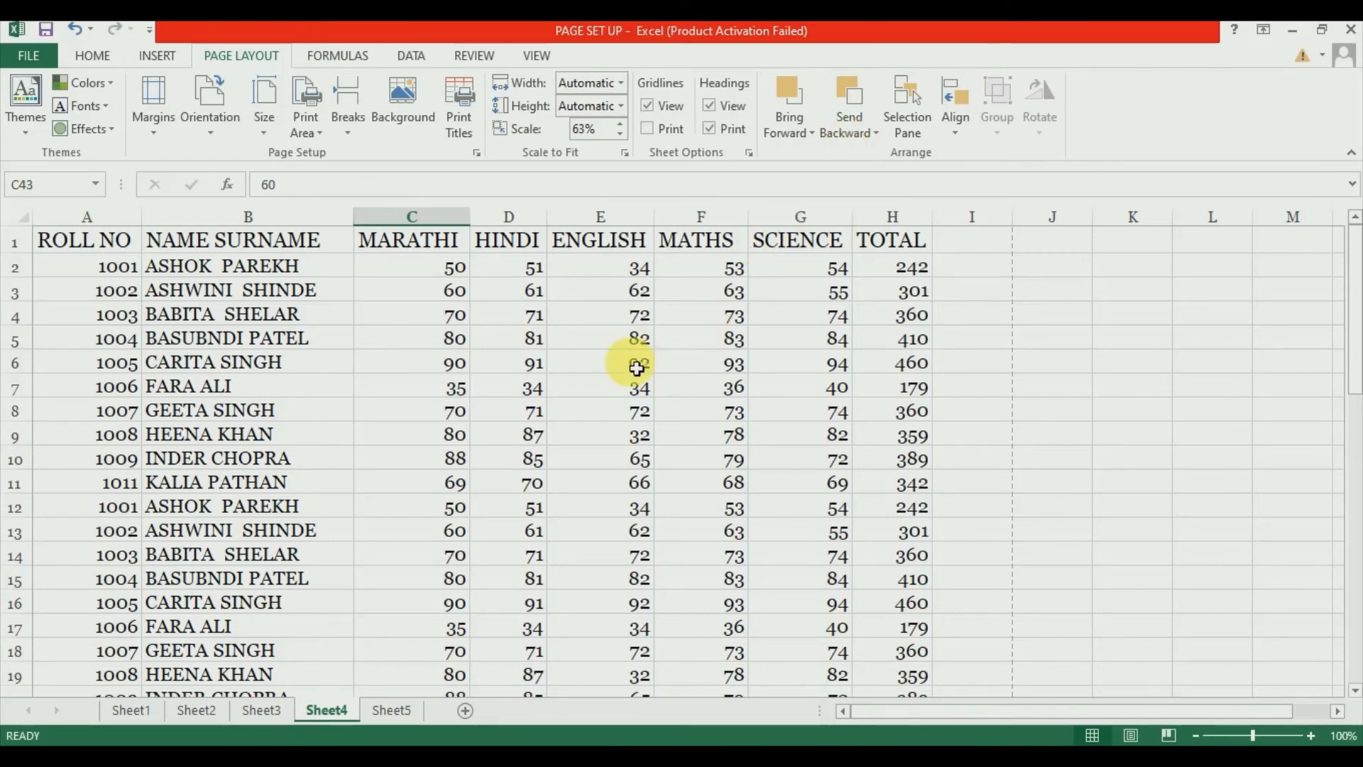
Switch to Sheet3, which holds the overlapping smiley faces
click(264, 704)
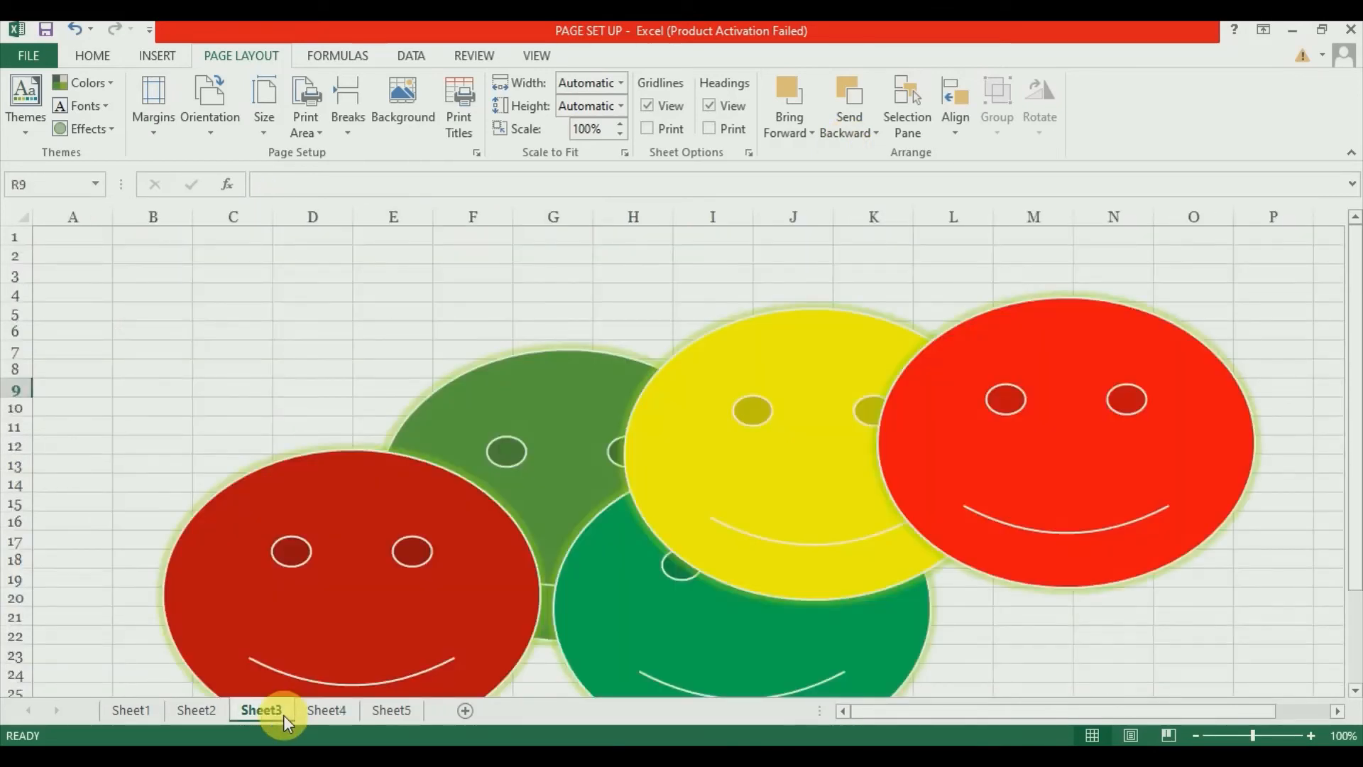
scroll(257, 369, down, 2)
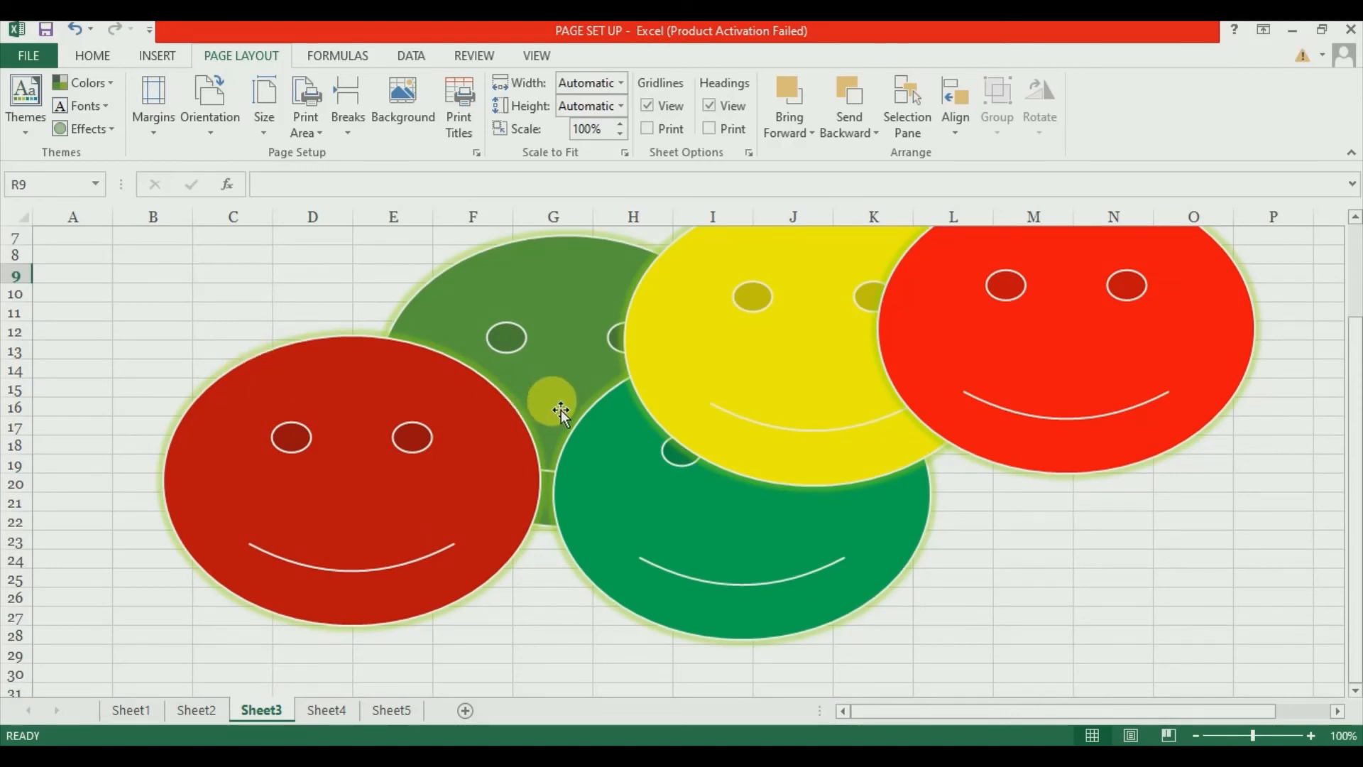
scroll(561, 412, up, 1)
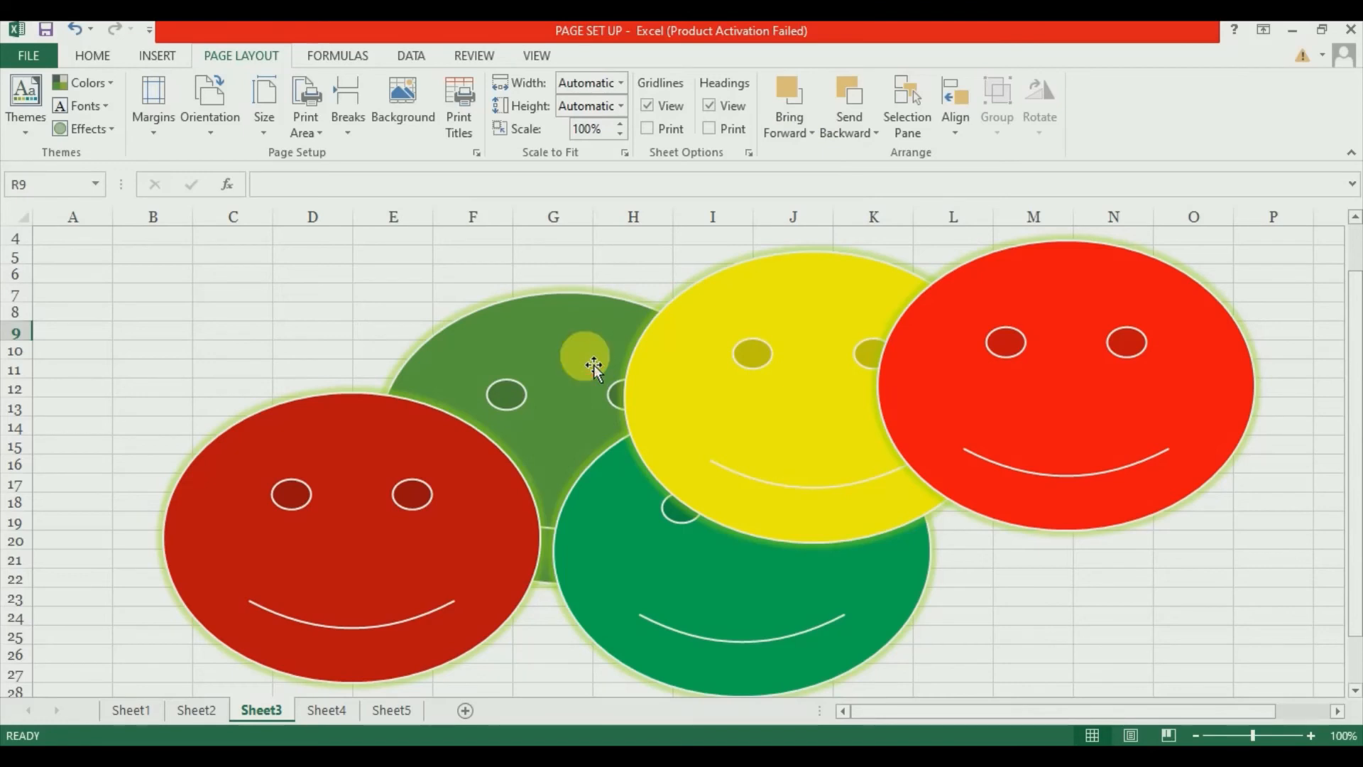
Bring the olive-green smiley face forward three layers, one at a time, until it is in front of the yellow face
click(594, 365)
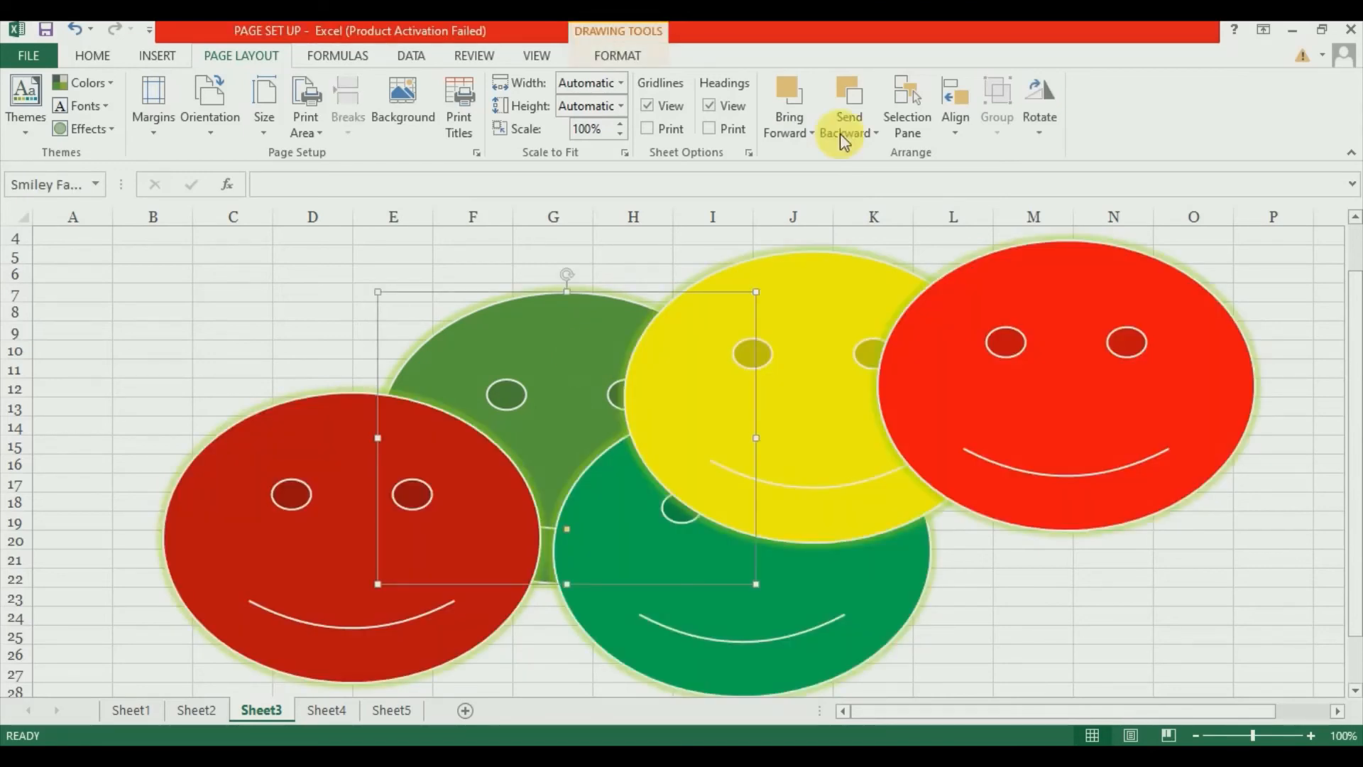
click(769, 115)
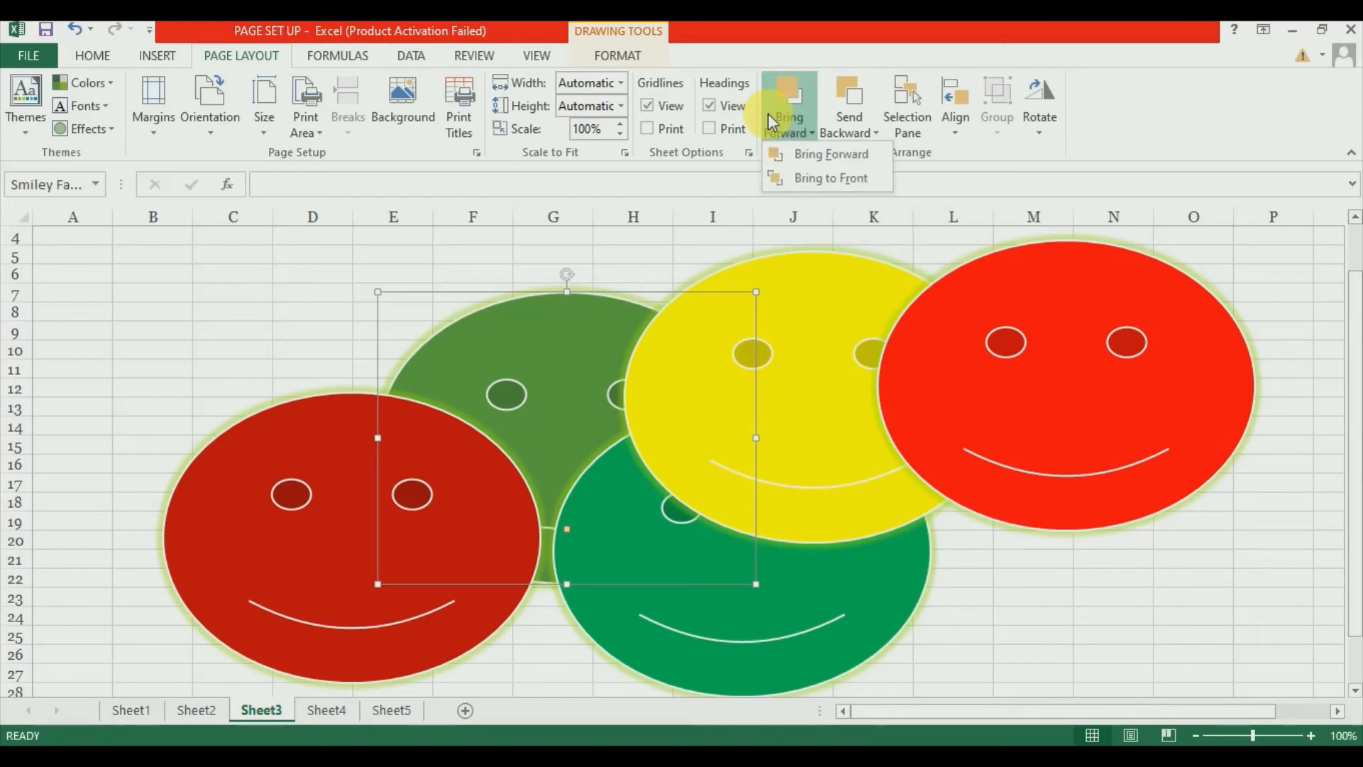
click(818, 151)
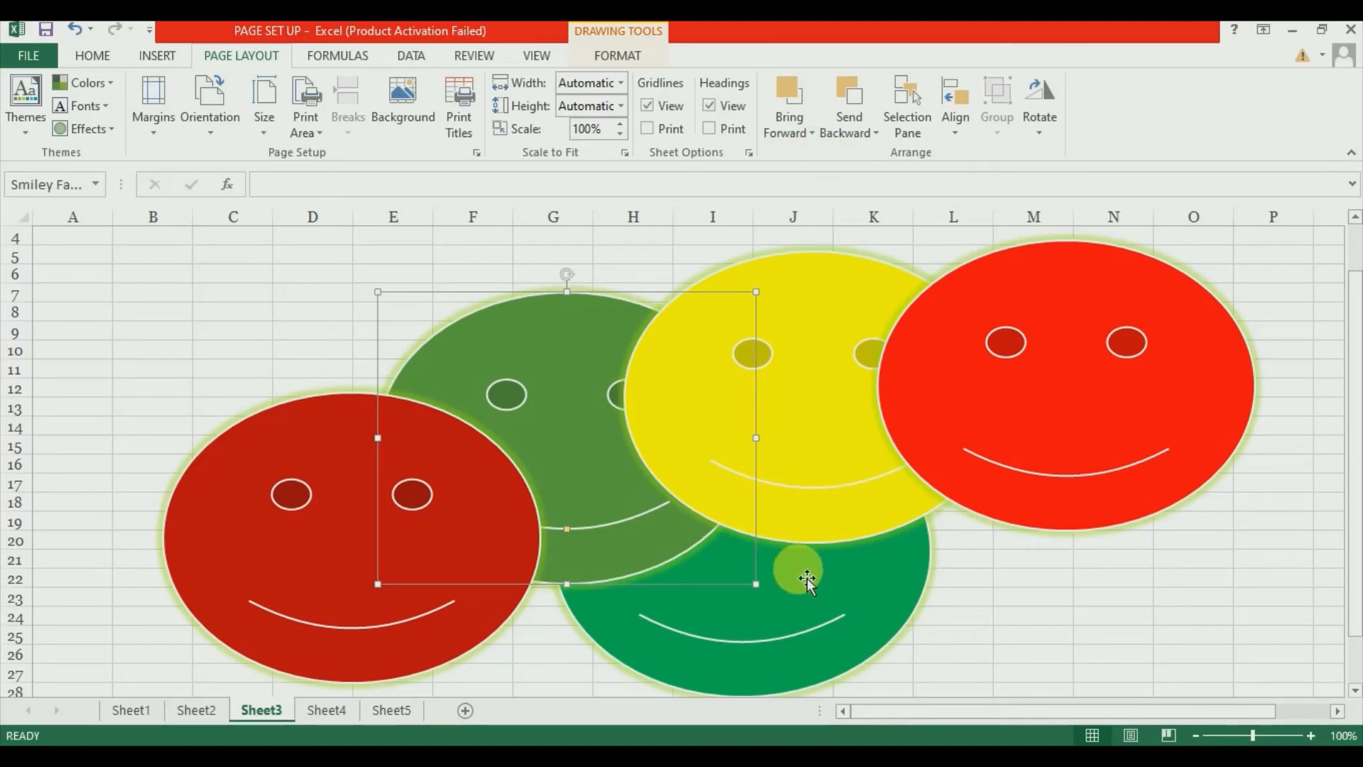
click(786, 116)
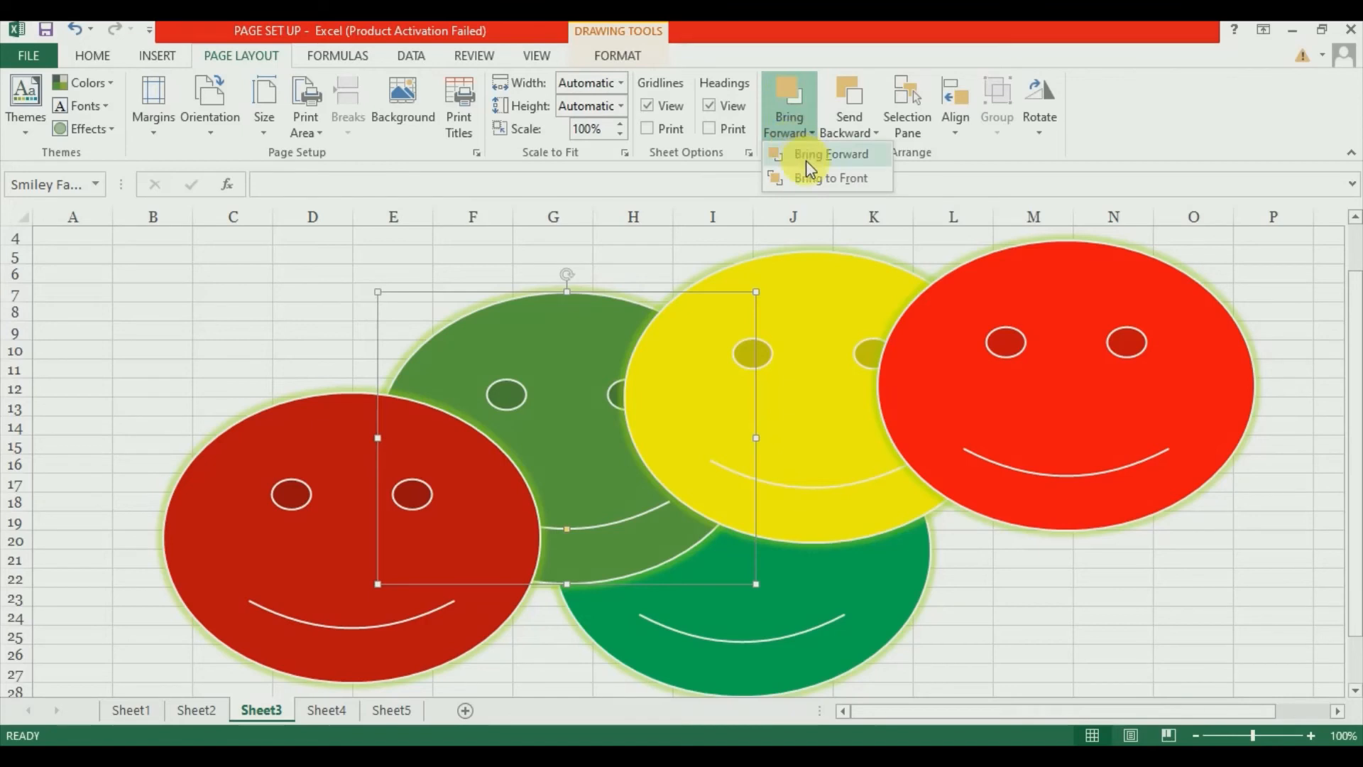
click(806, 161)
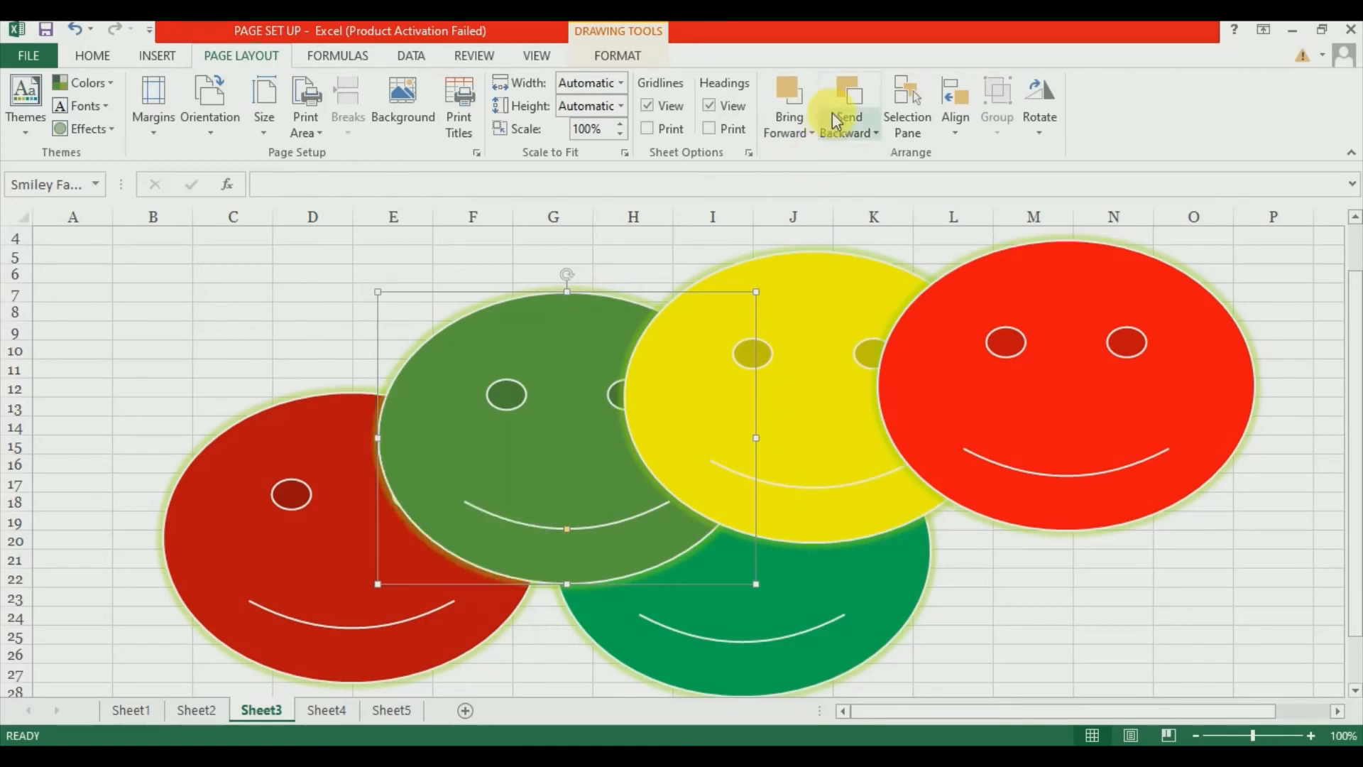
click(791, 114)
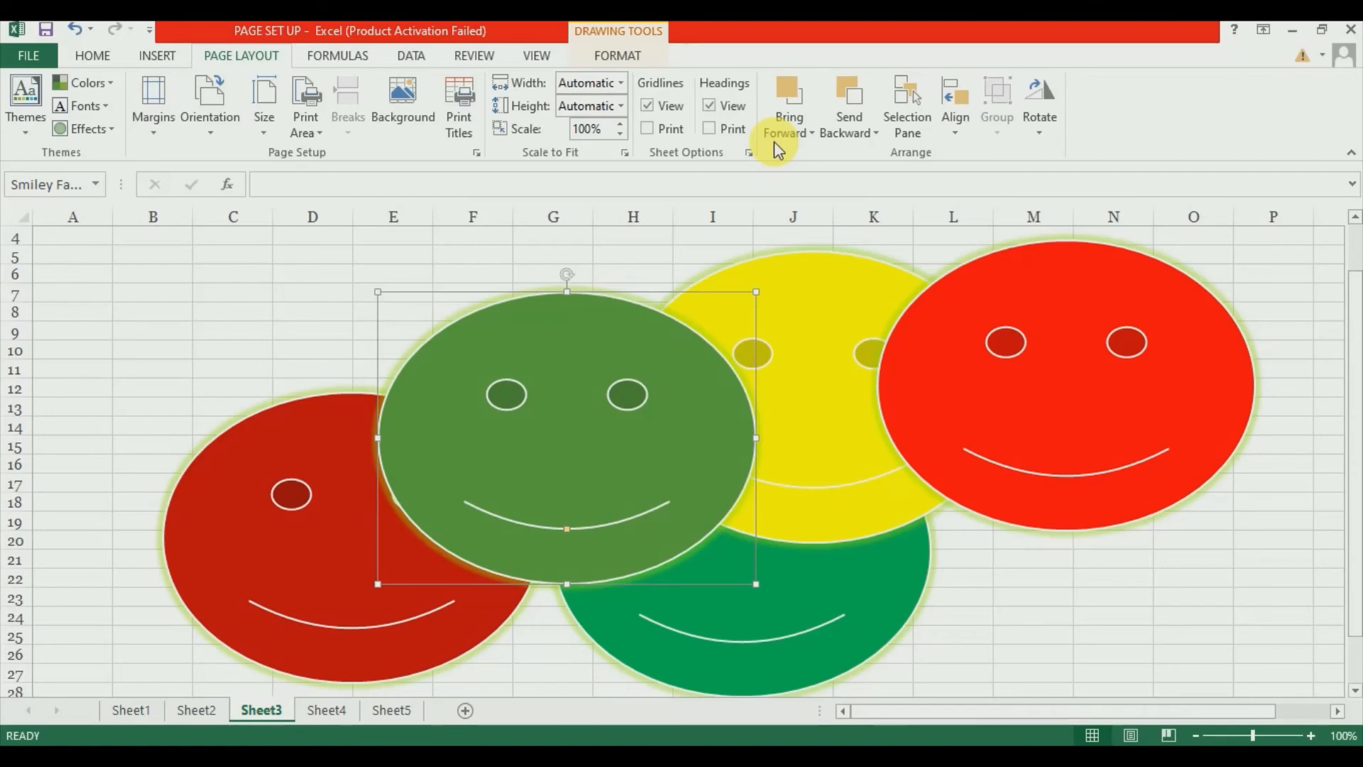
Send the olive-green smiley face backward one layer at a time until it lies behind the dark red and teal-green faces
click(848, 90)
click(847, 90)
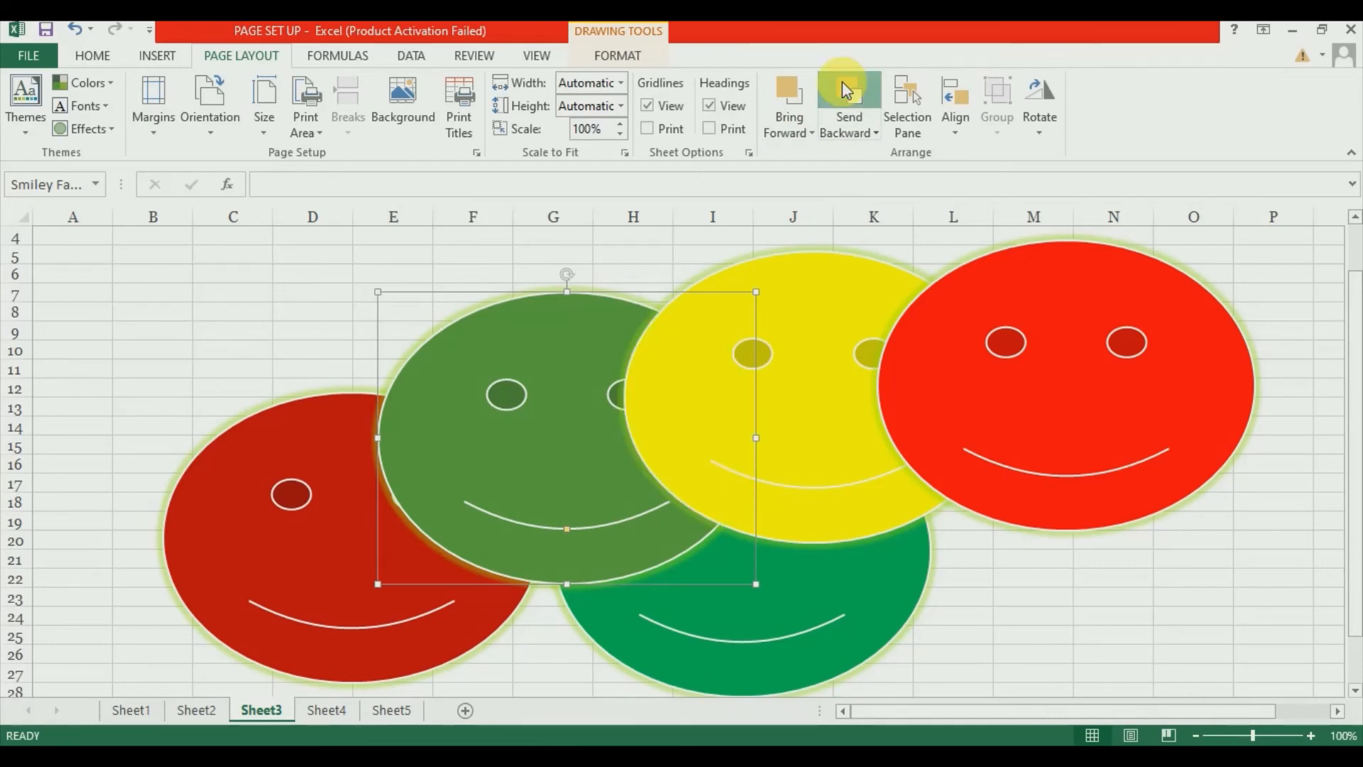
click(847, 91)
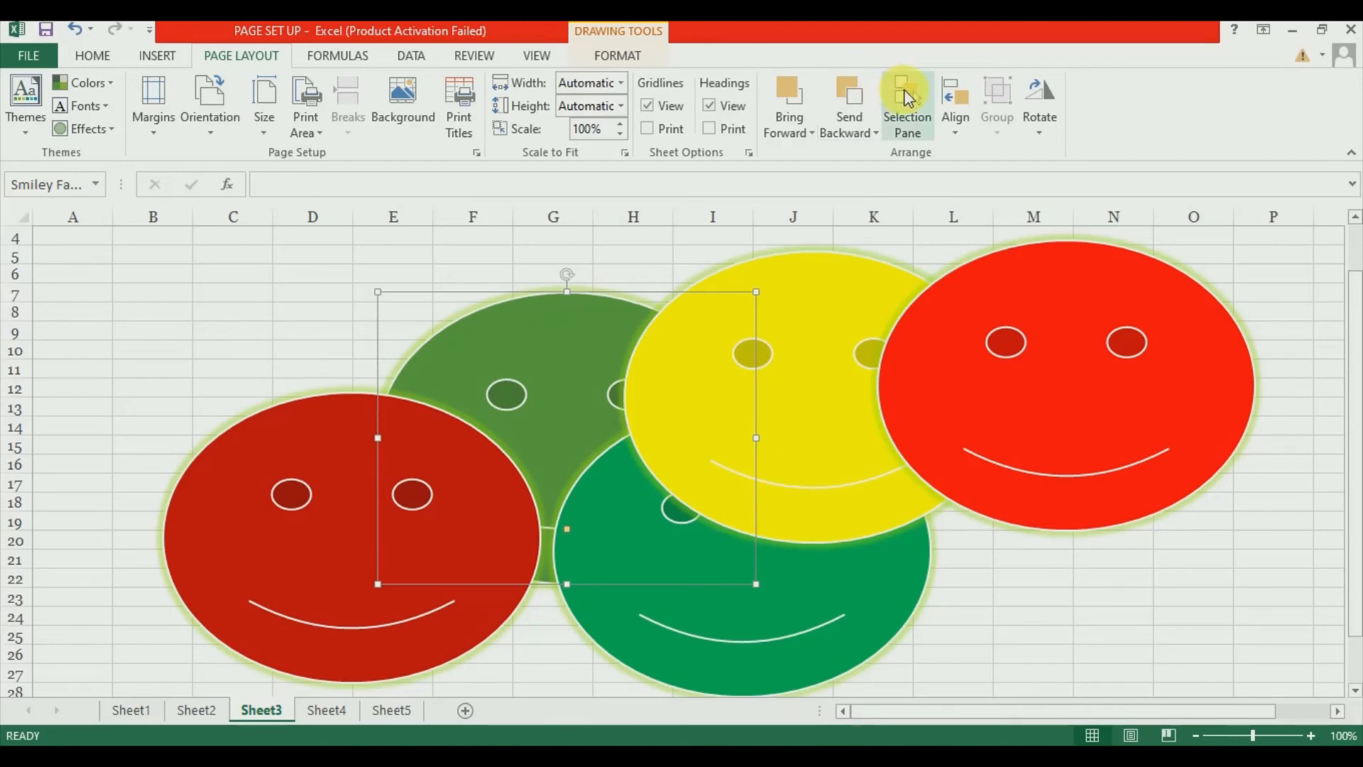
Bring the olive-green smiley face to the front of all objects, and send it to the back again
click(800, 136)
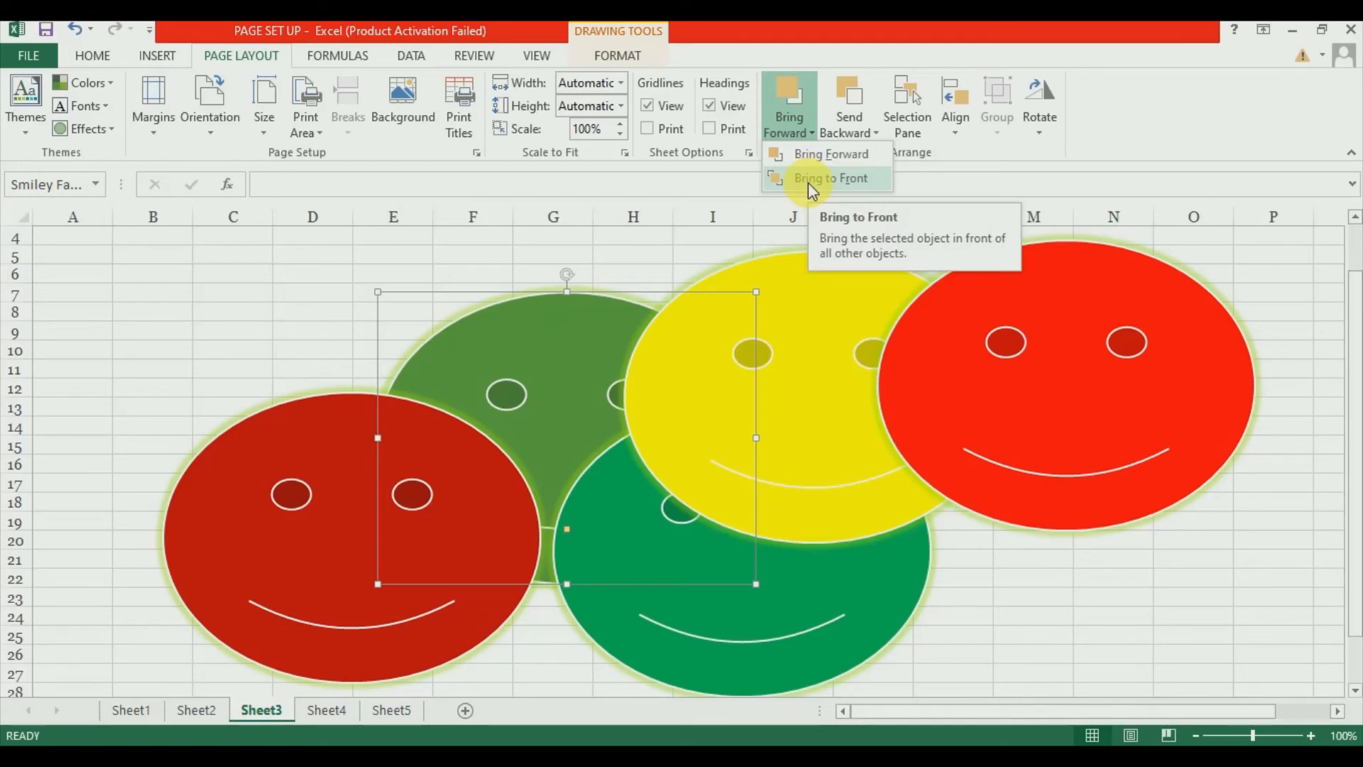
click(808, 182)
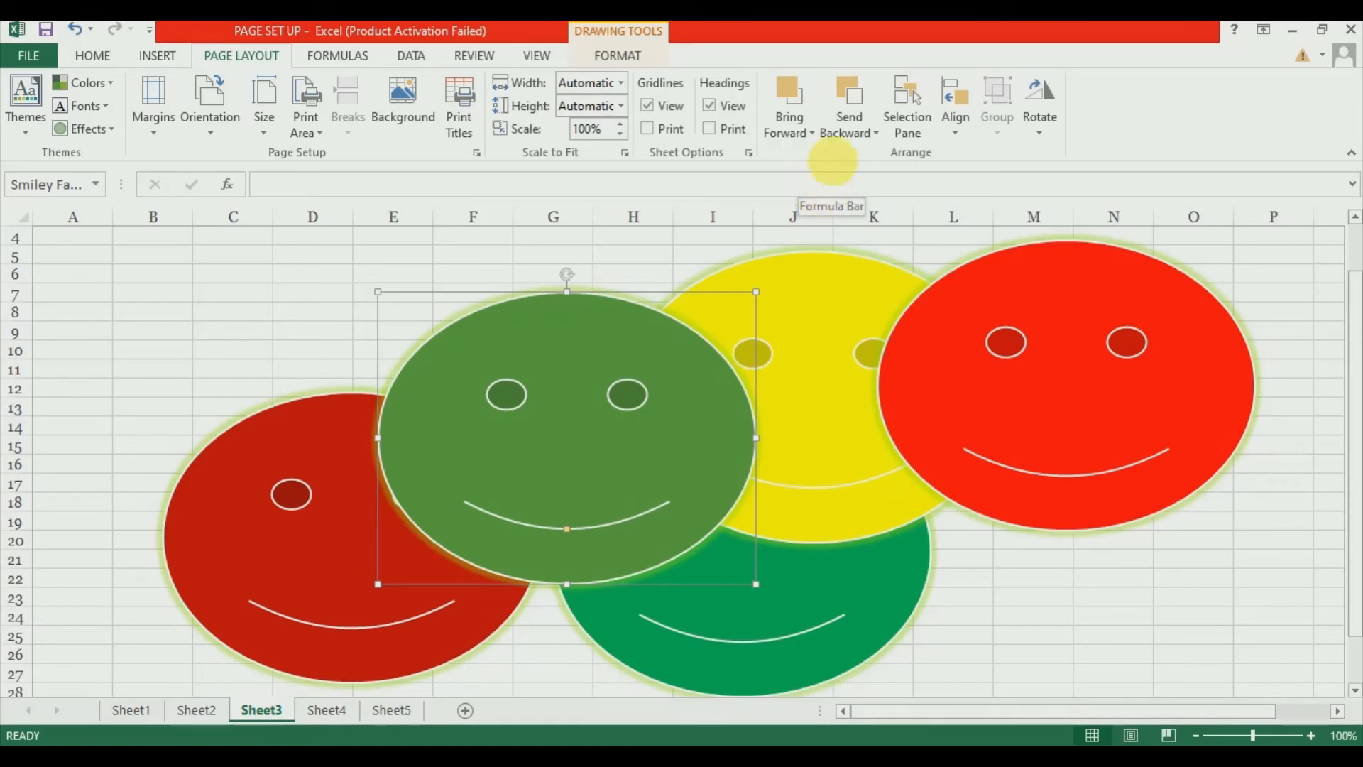
click(845, 131)
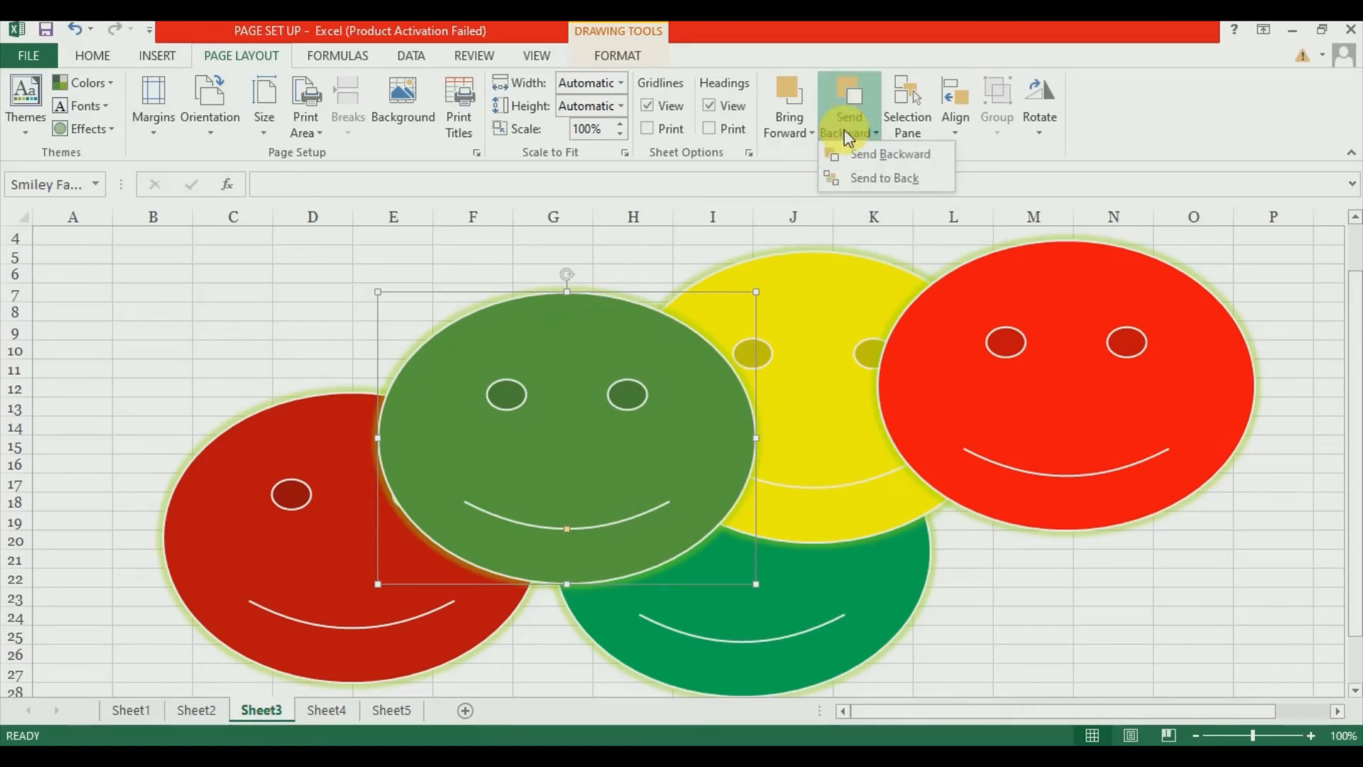
click(862, 179)
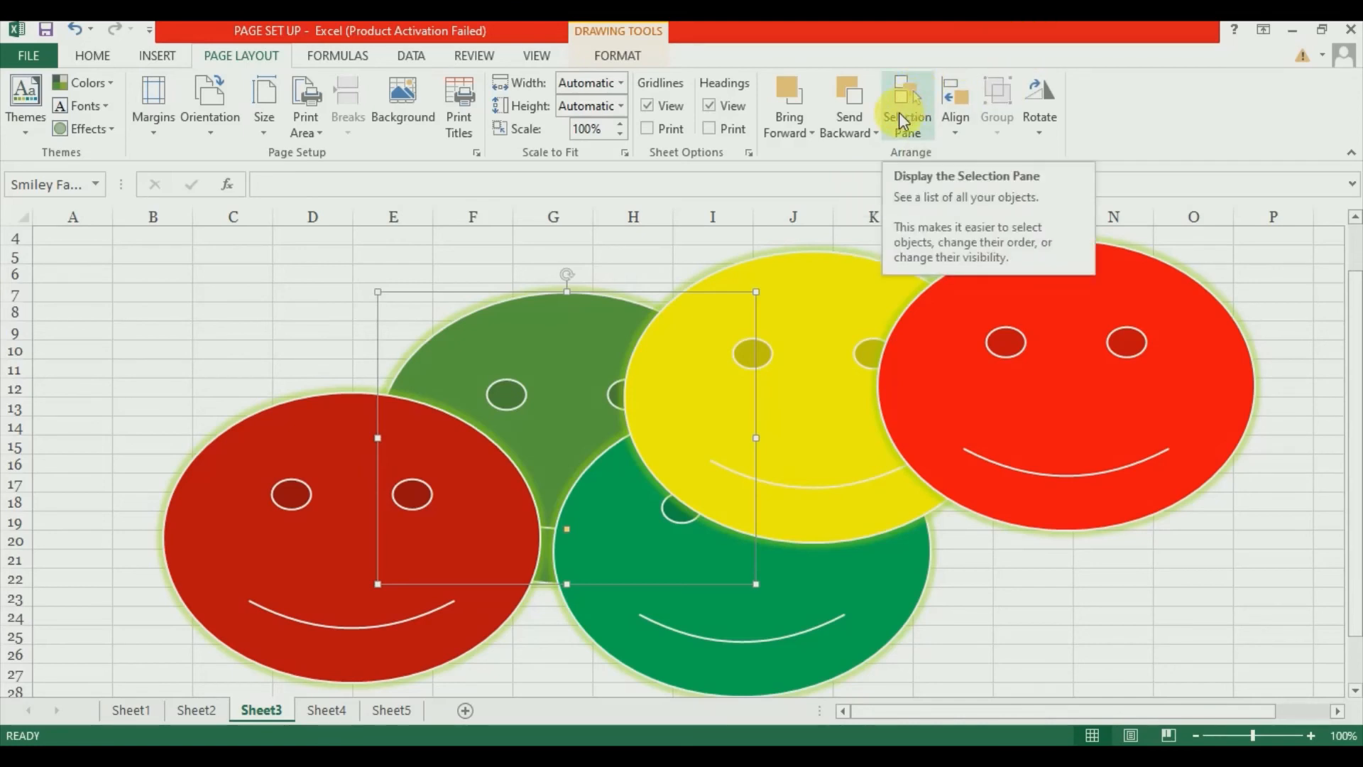
Using the Selection pane, hide Smiley Faces 1, 3, 2 and 4 individually and the rest with Hide All, and show all faces again
click(902, 121)
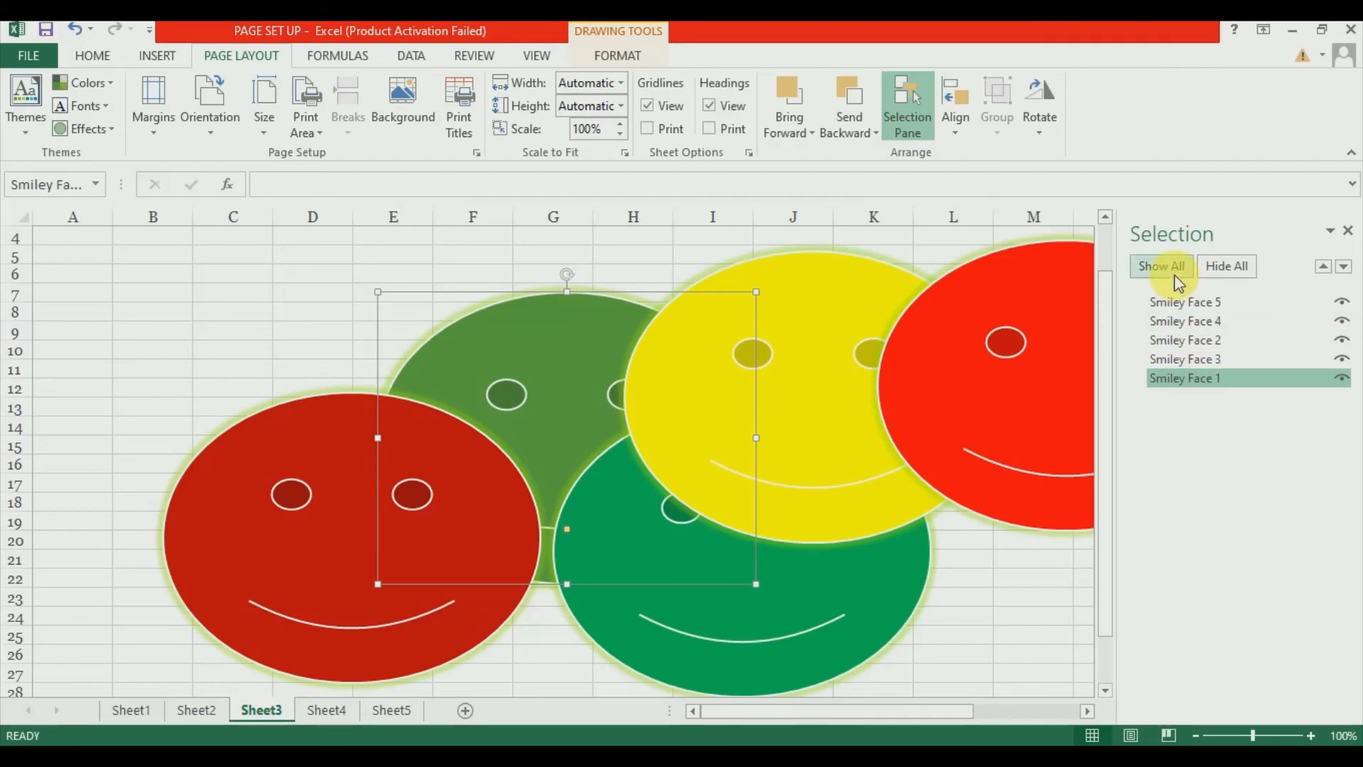
click(1342, 379)
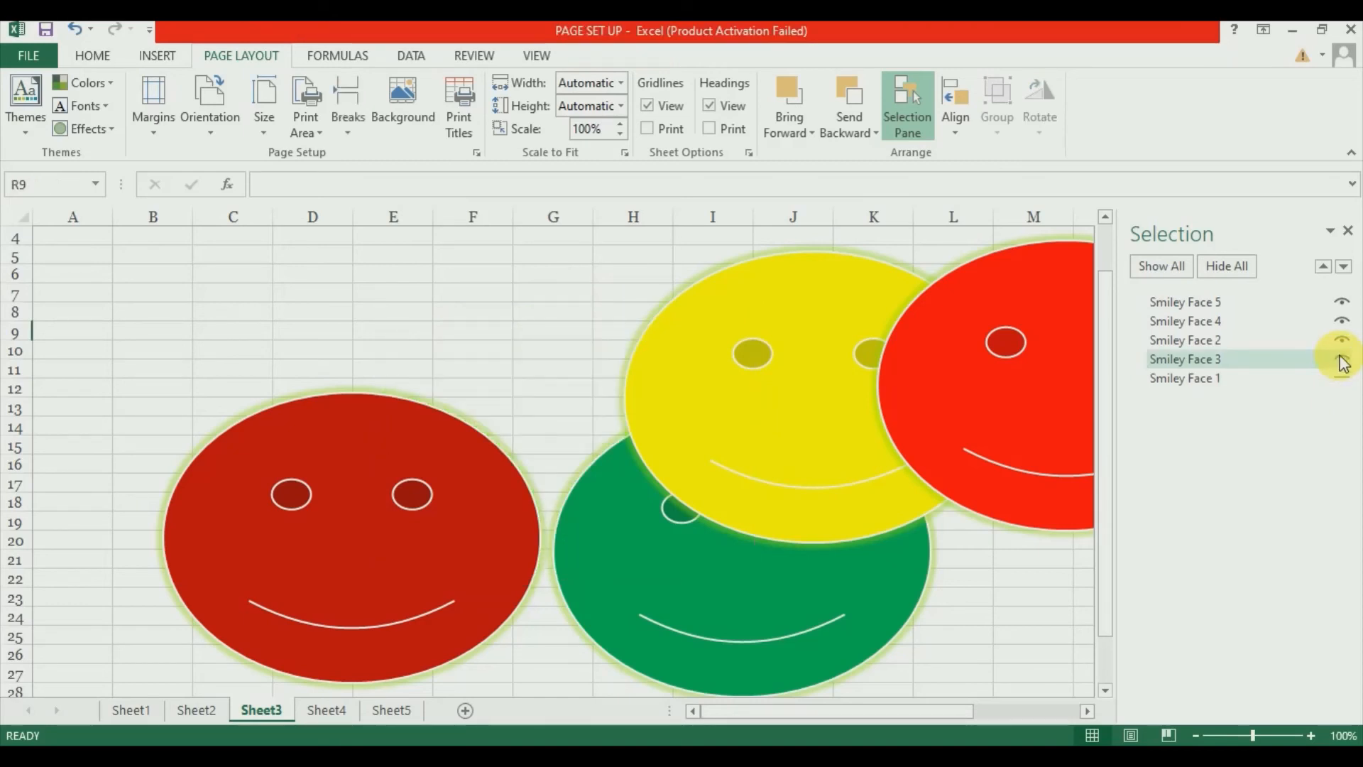
click(1341, 358)
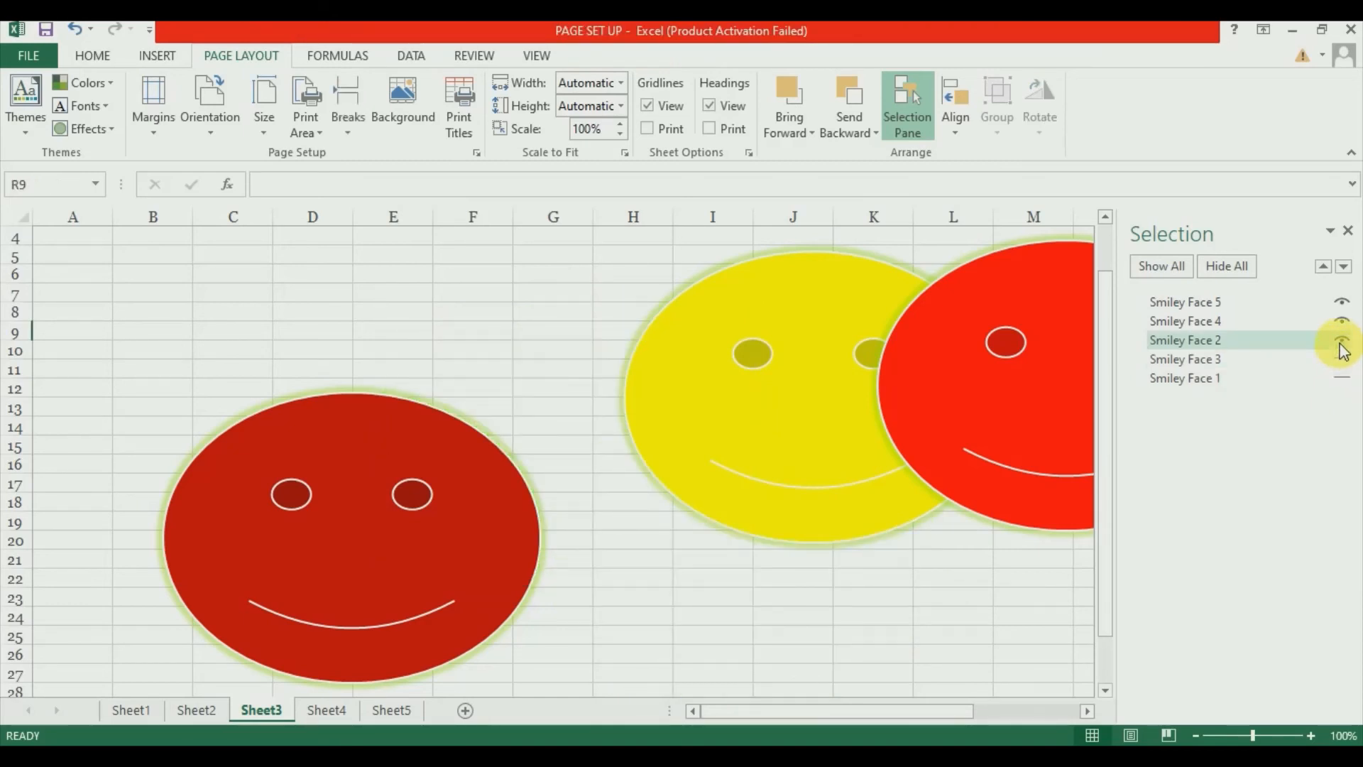
click(1341, 340)
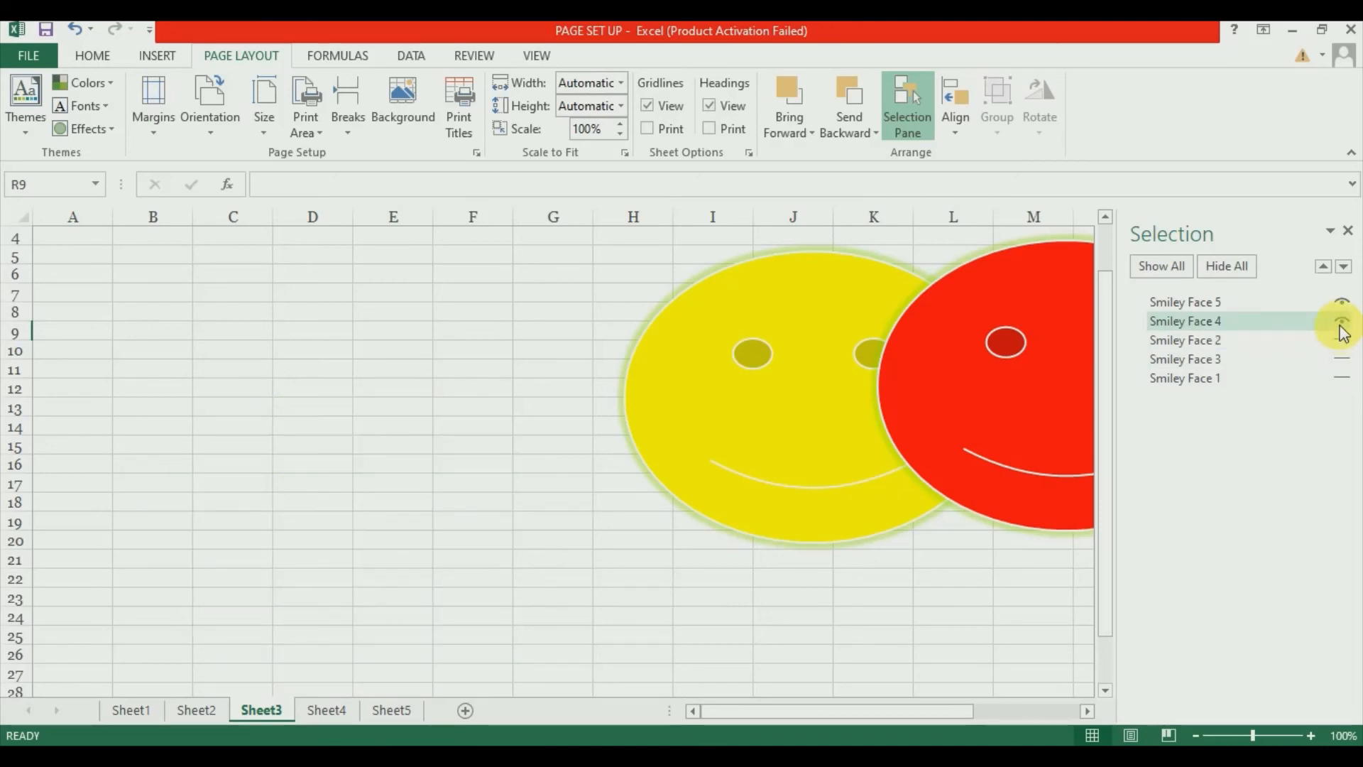
click(1341, 321)
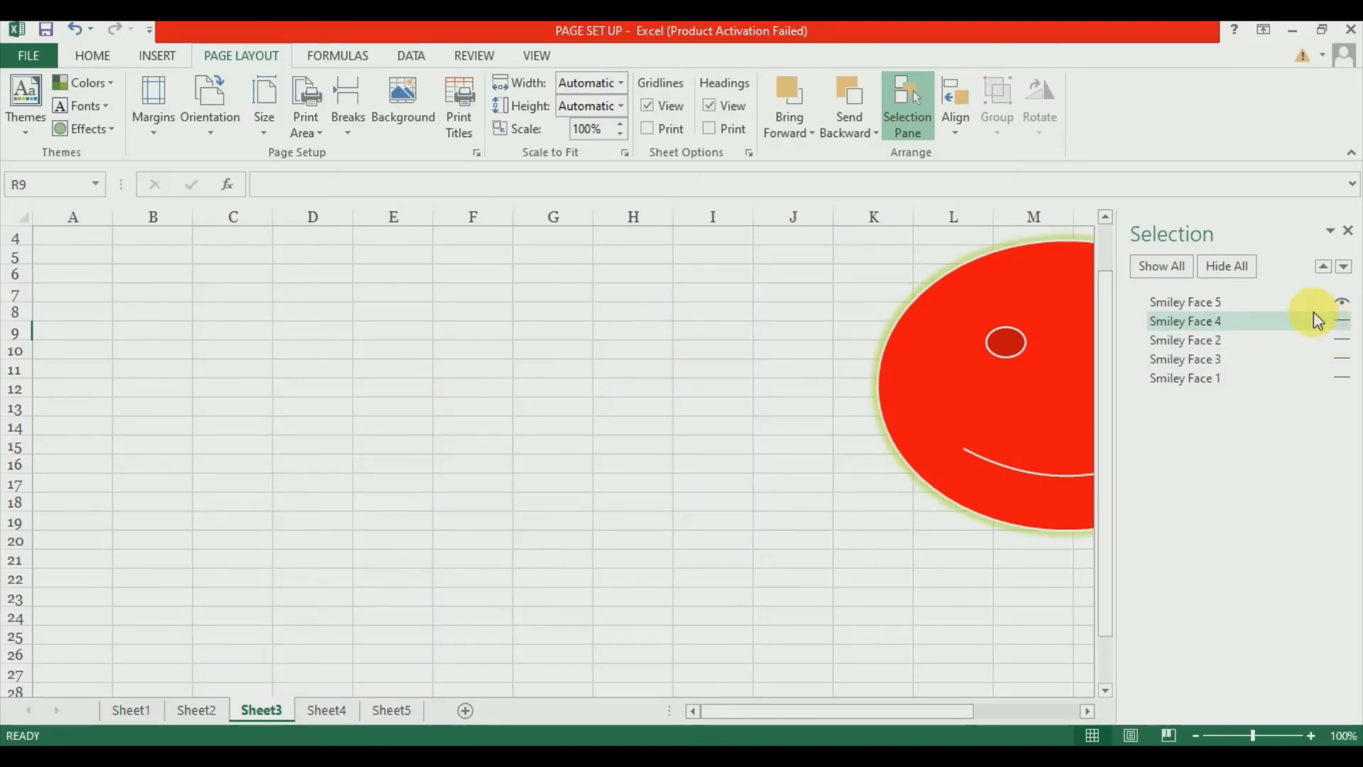
click(1228, 270)
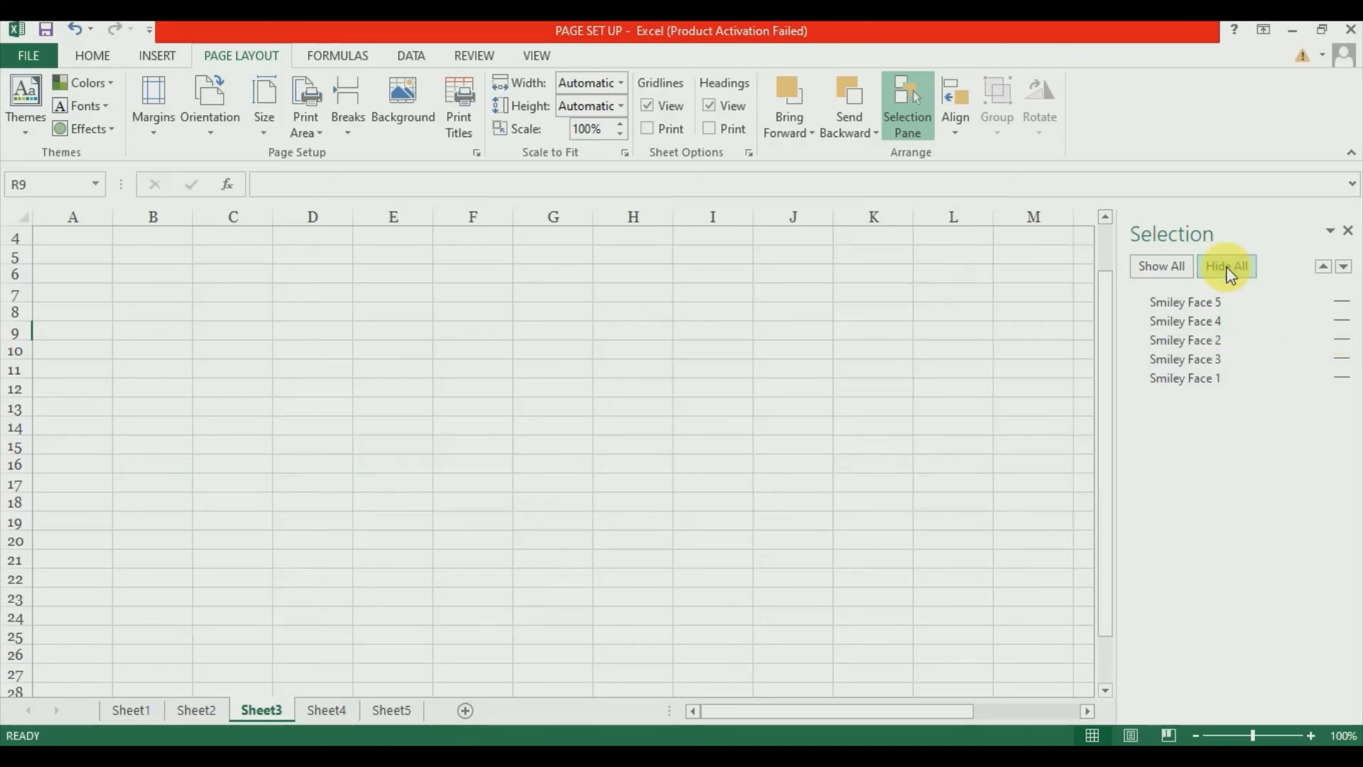
click(1155, 263)
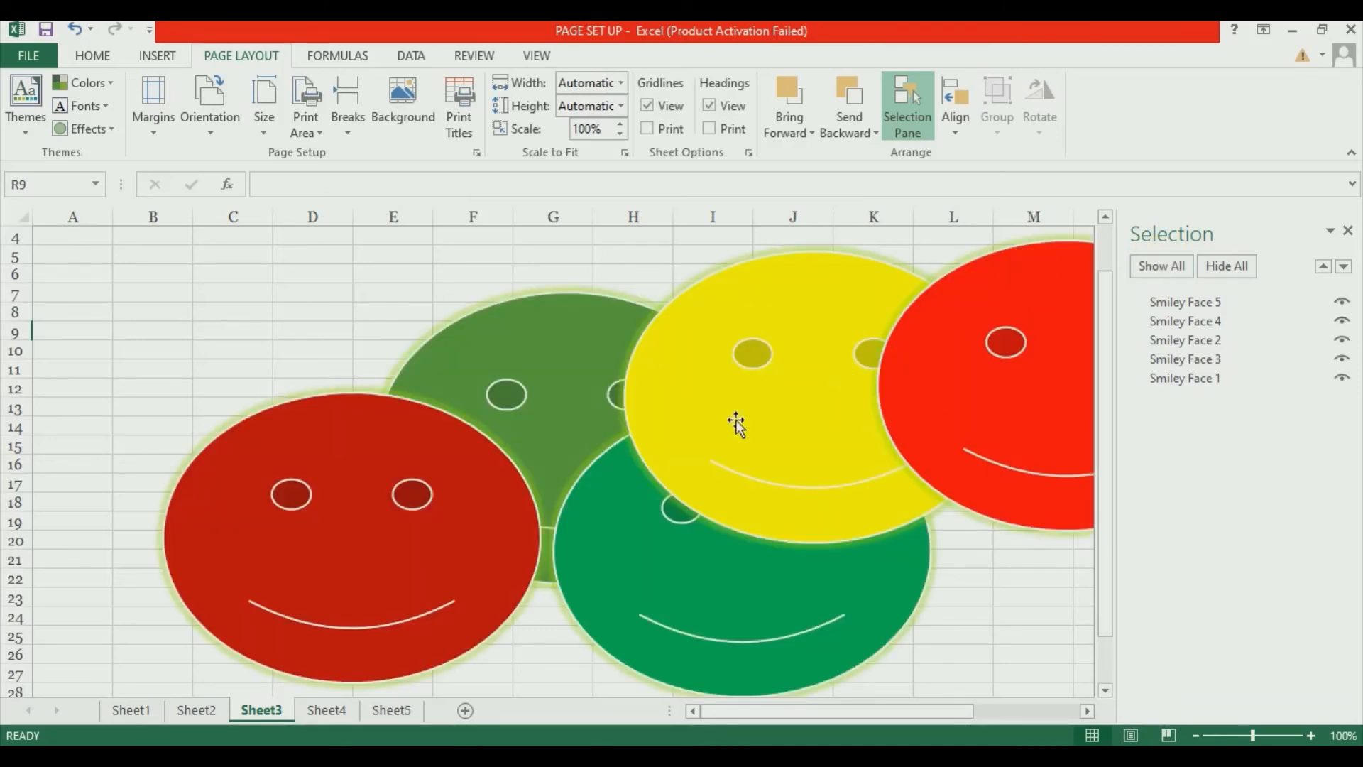
click(151, 57)
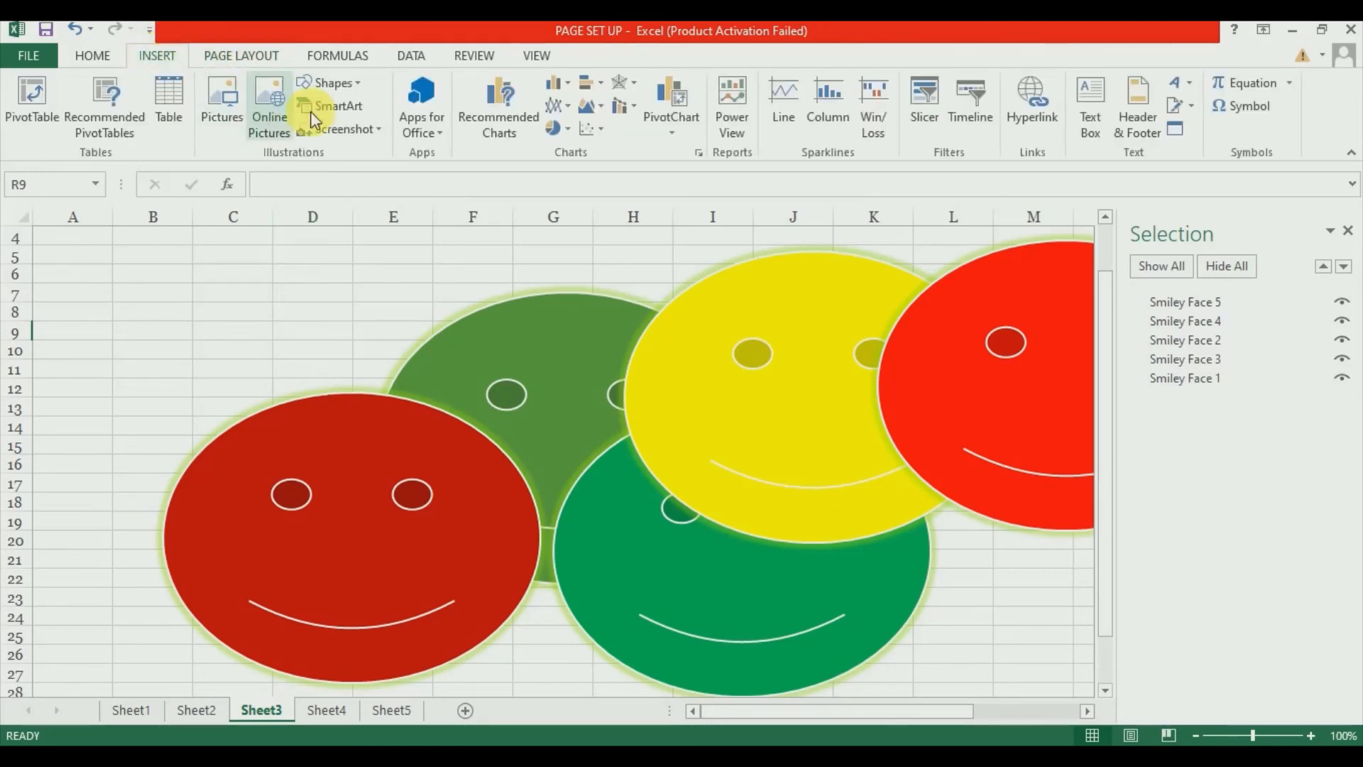
click(343, 85)
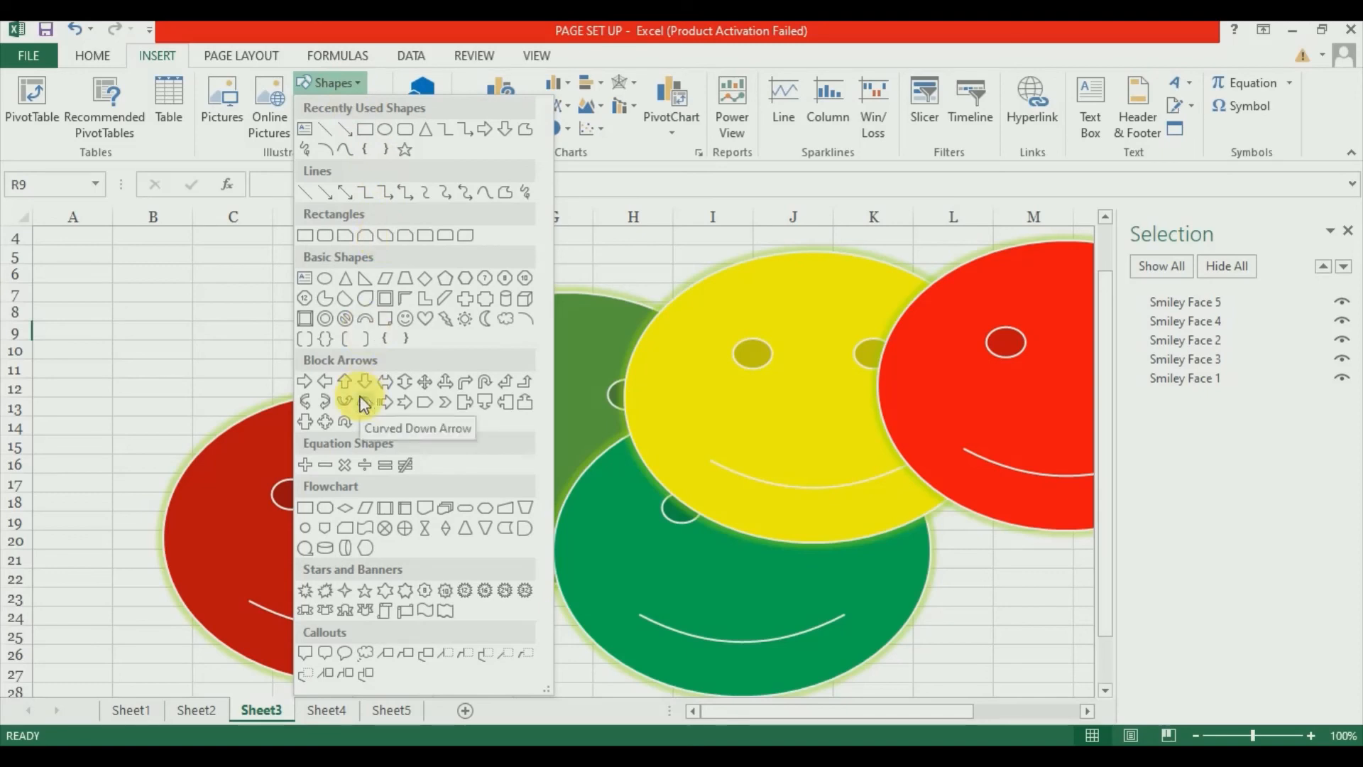
click(654, 415)
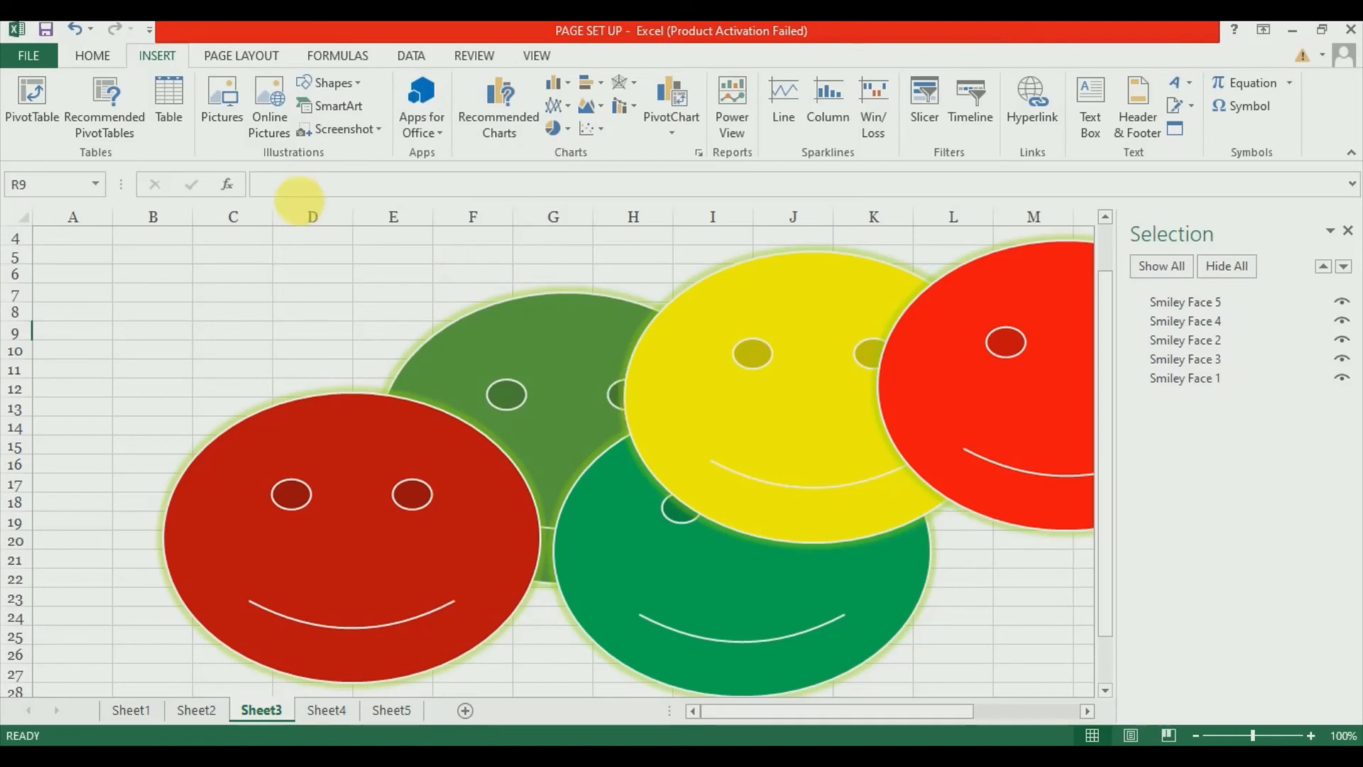
click(234, 53)
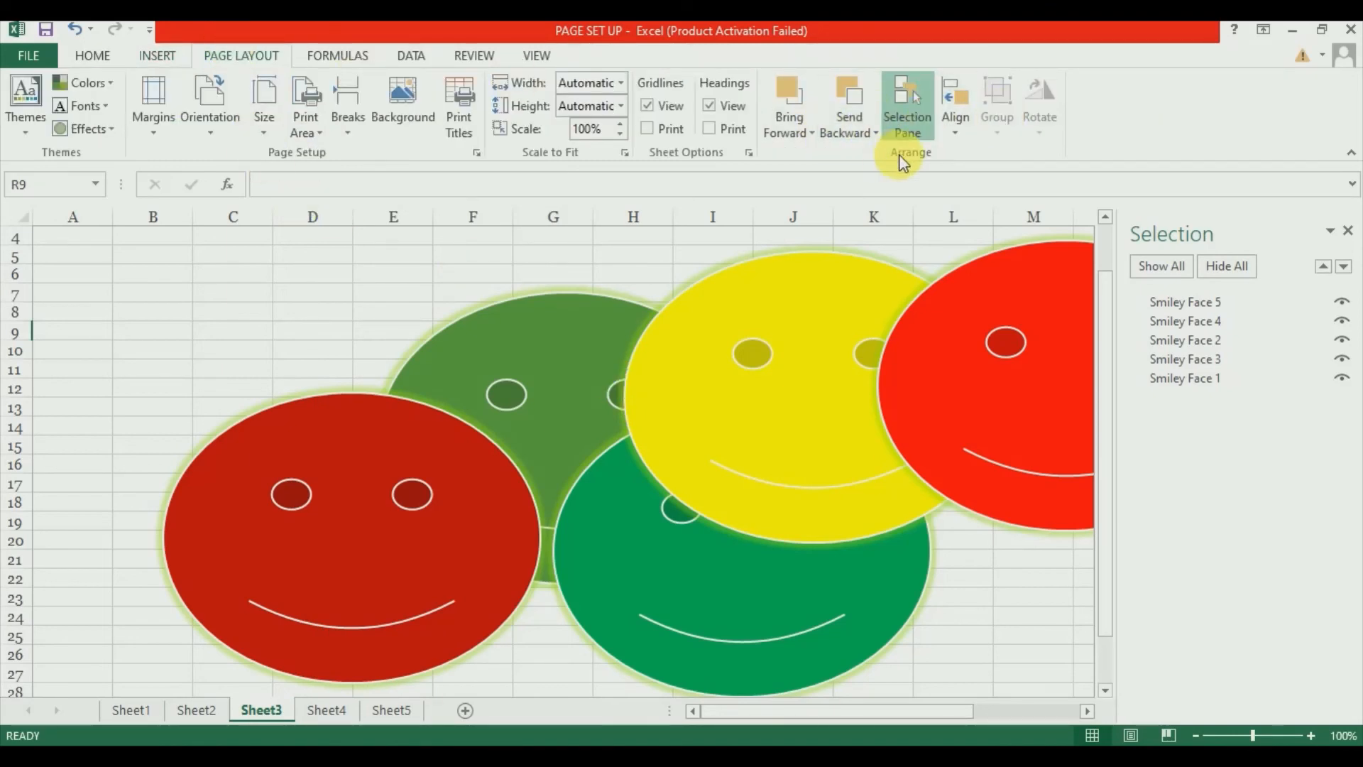
Close the Selection pane, reopen it, and close it again
click(955, 120)
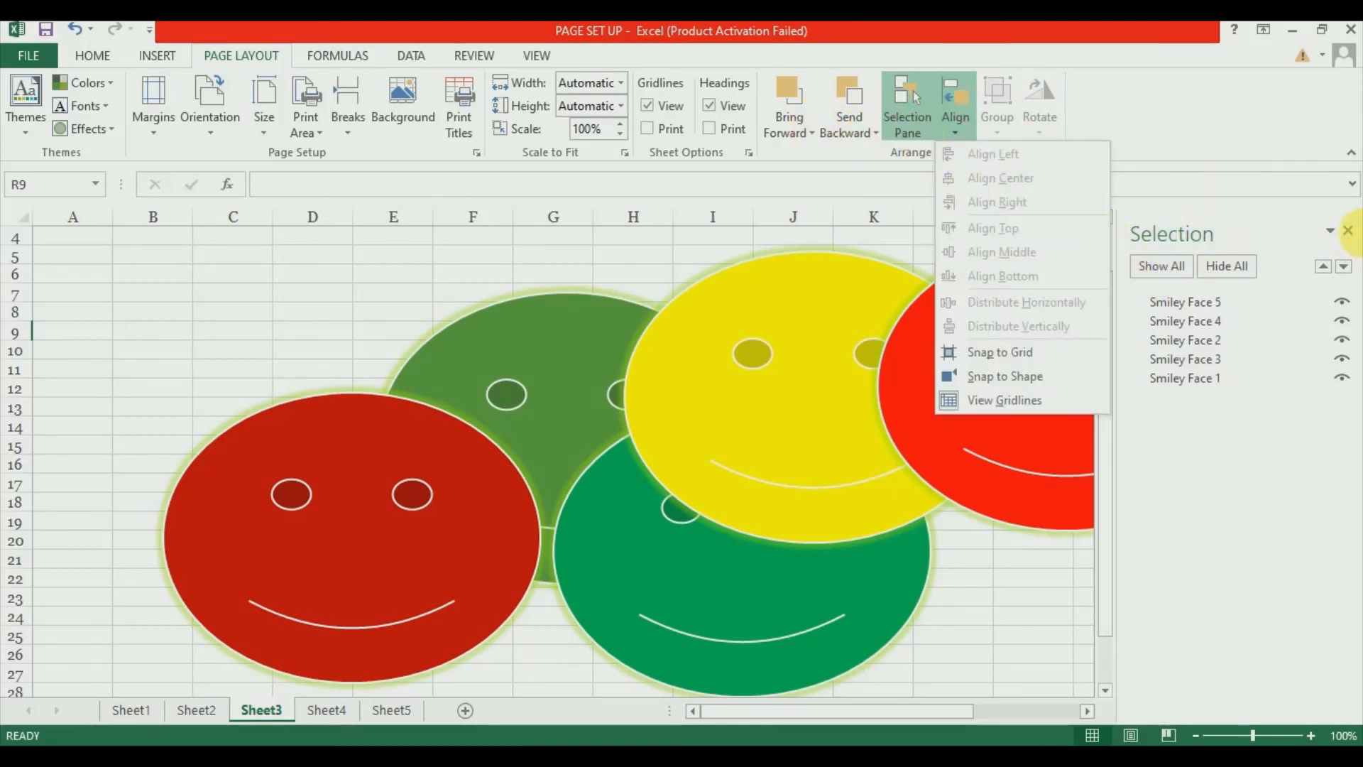
click(1355, 234)
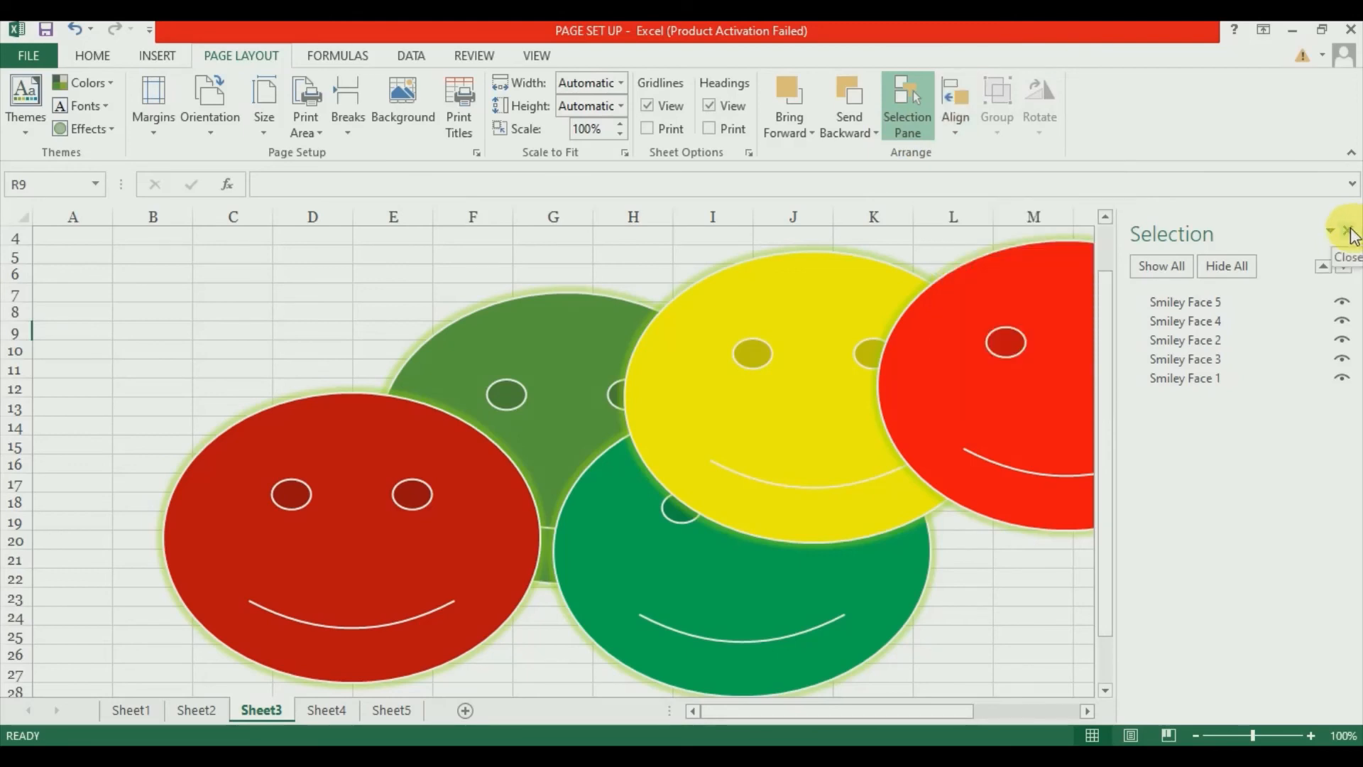
click(1349, 231)
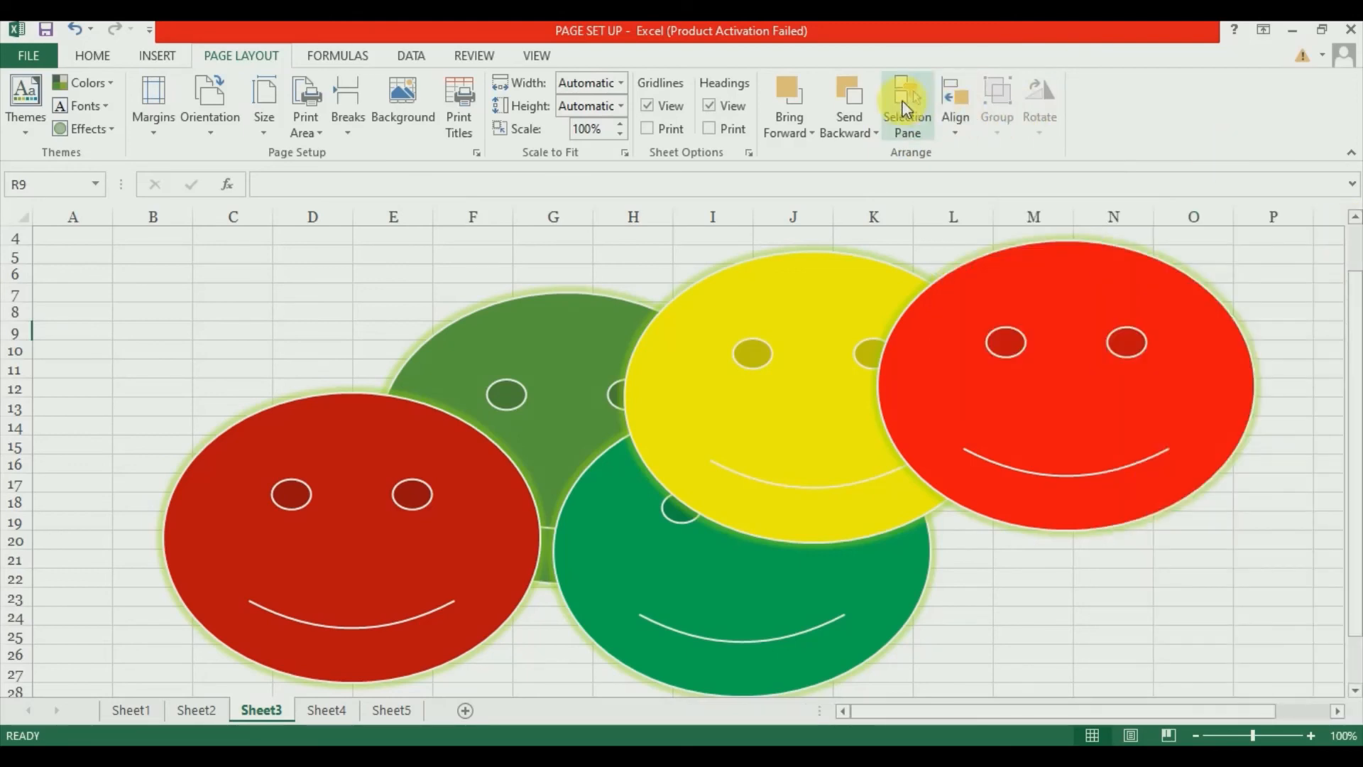
click(900, 112)
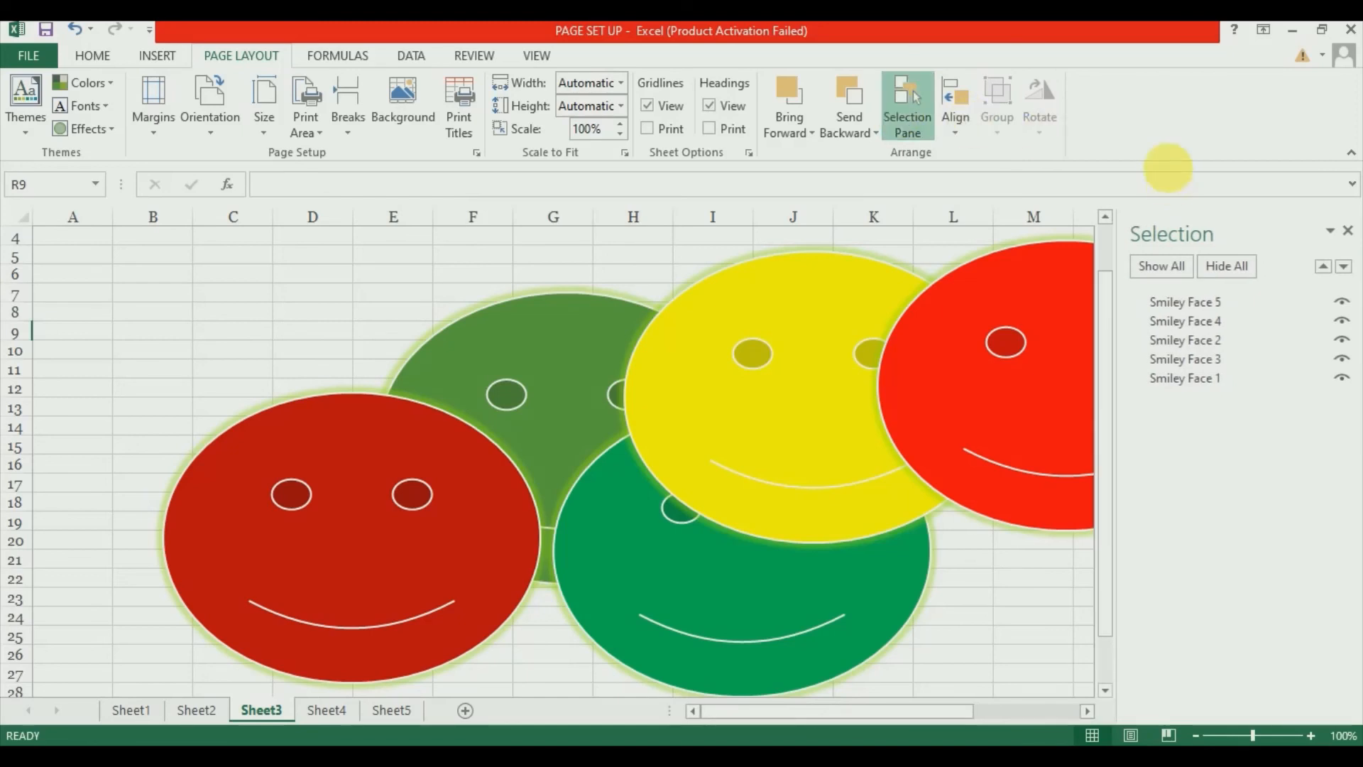
click(904, 89)
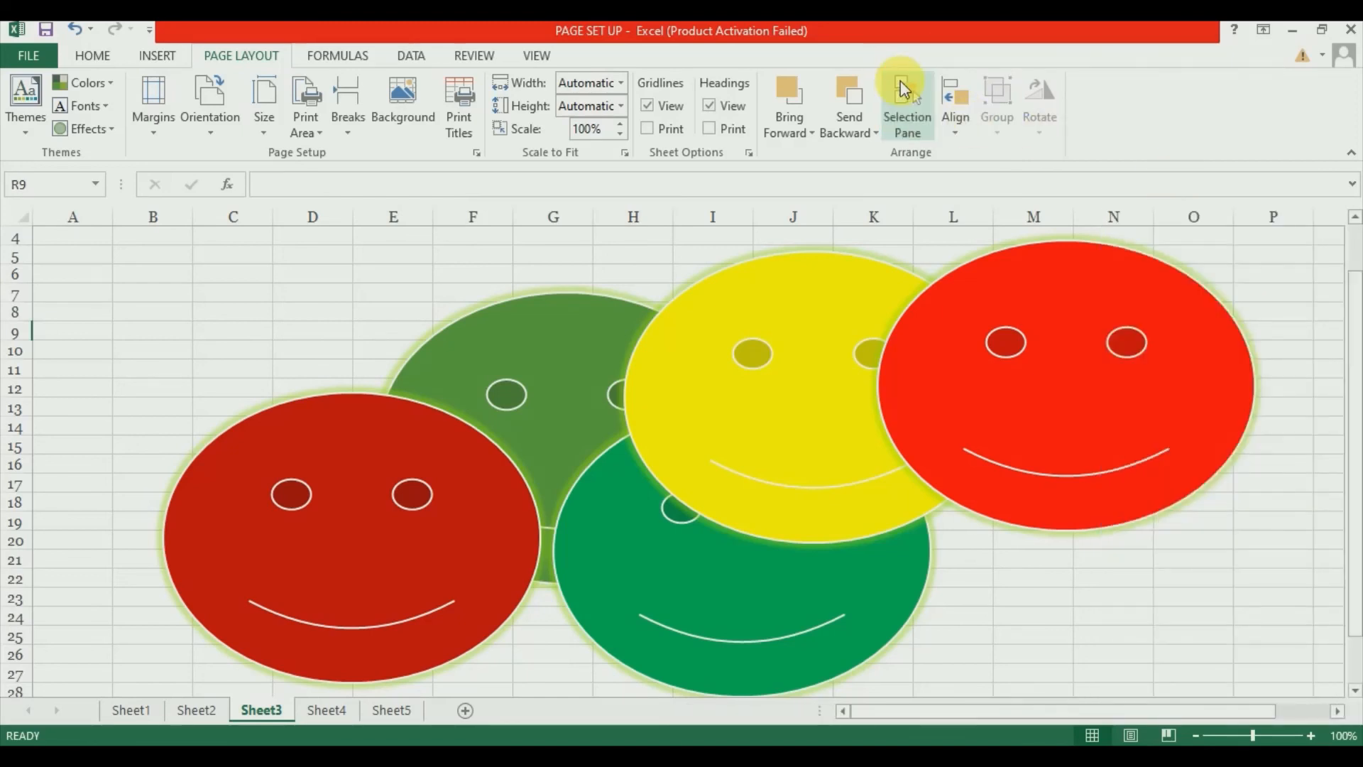
Select all five smiley faces on the sheet at once
click(956, 117)
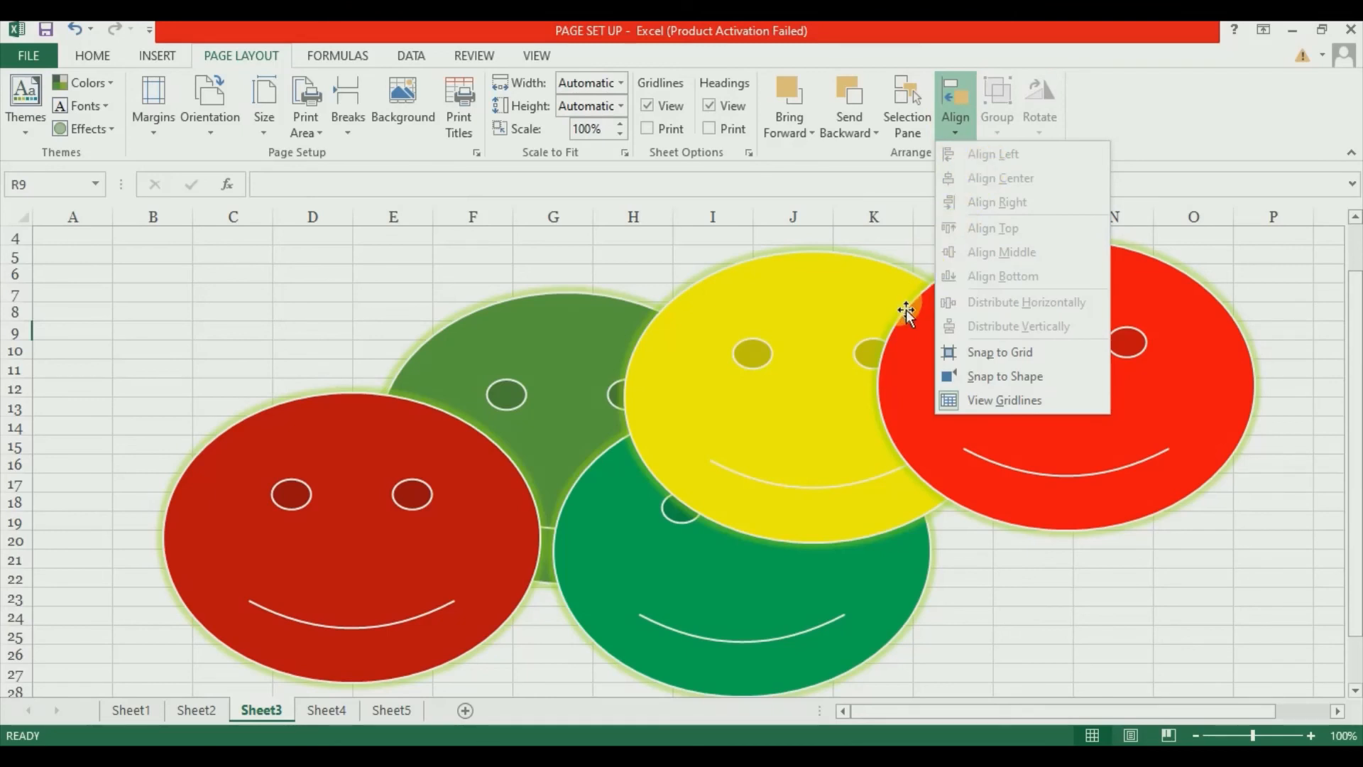
key(Escape)
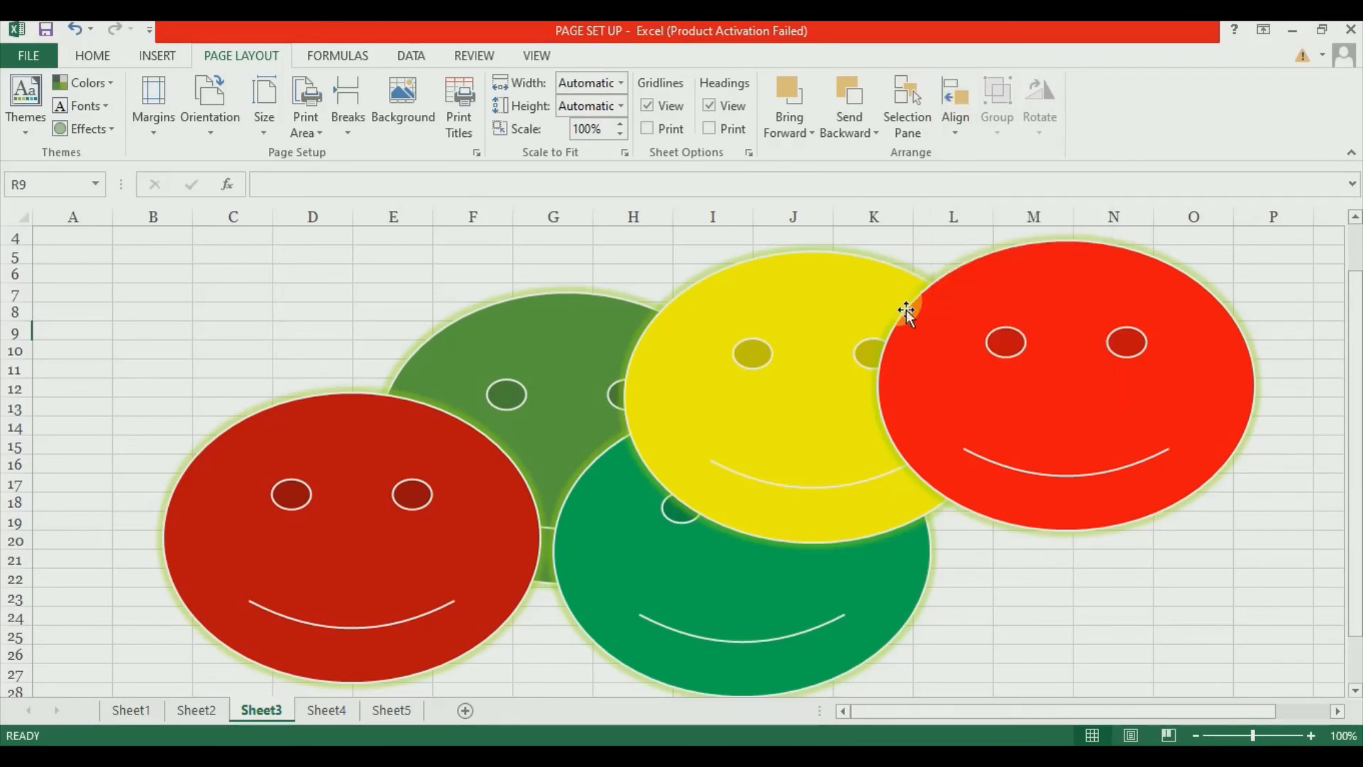
click(872, 311)
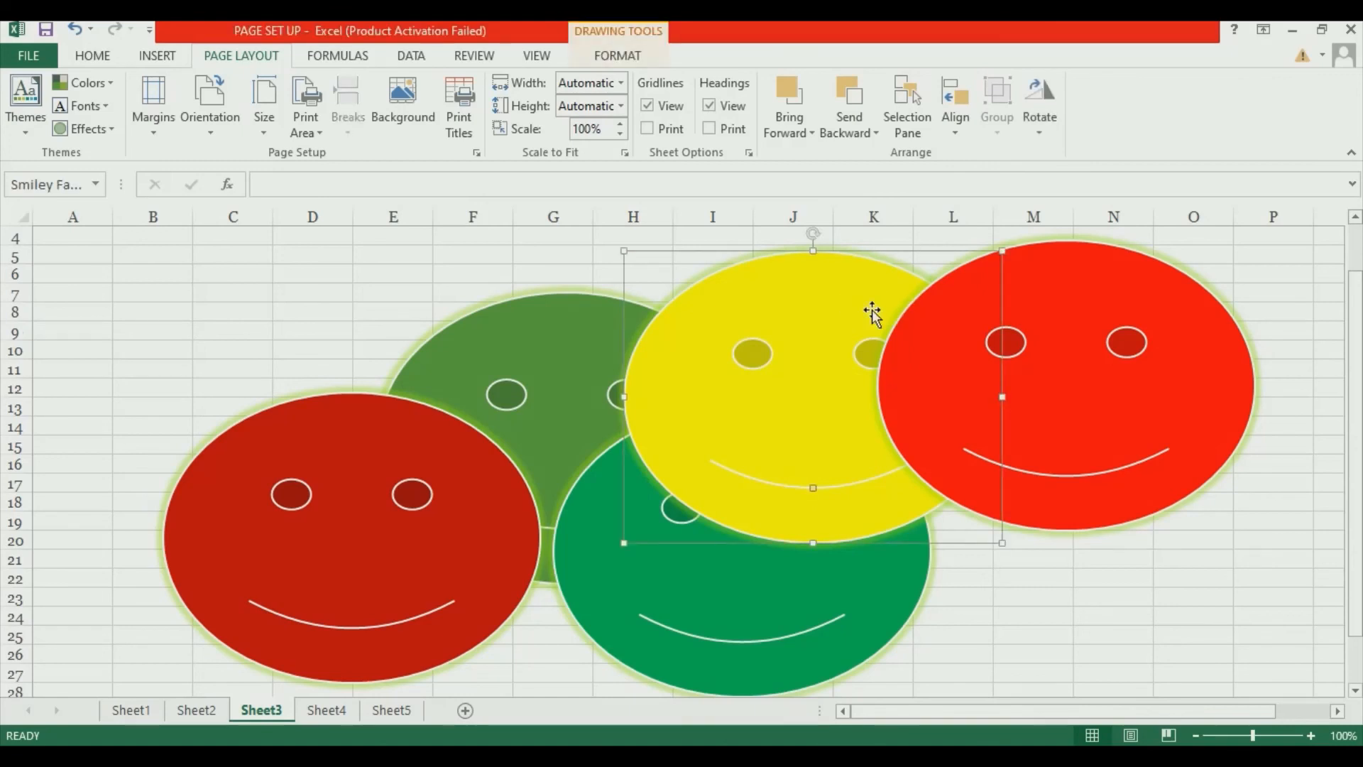
key(ctrl+a)
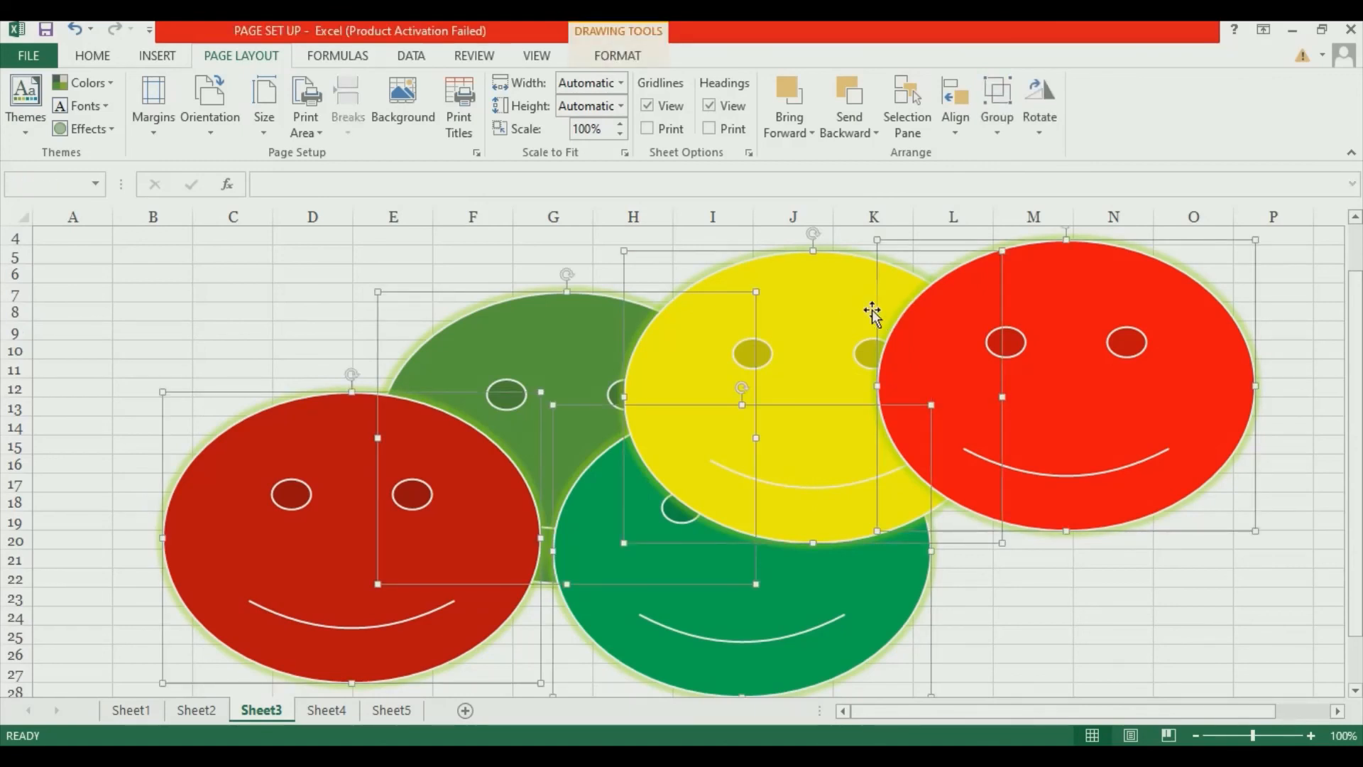
Apply Align Left to all selected smiley faces, and undo the alignment
click(951, 120)
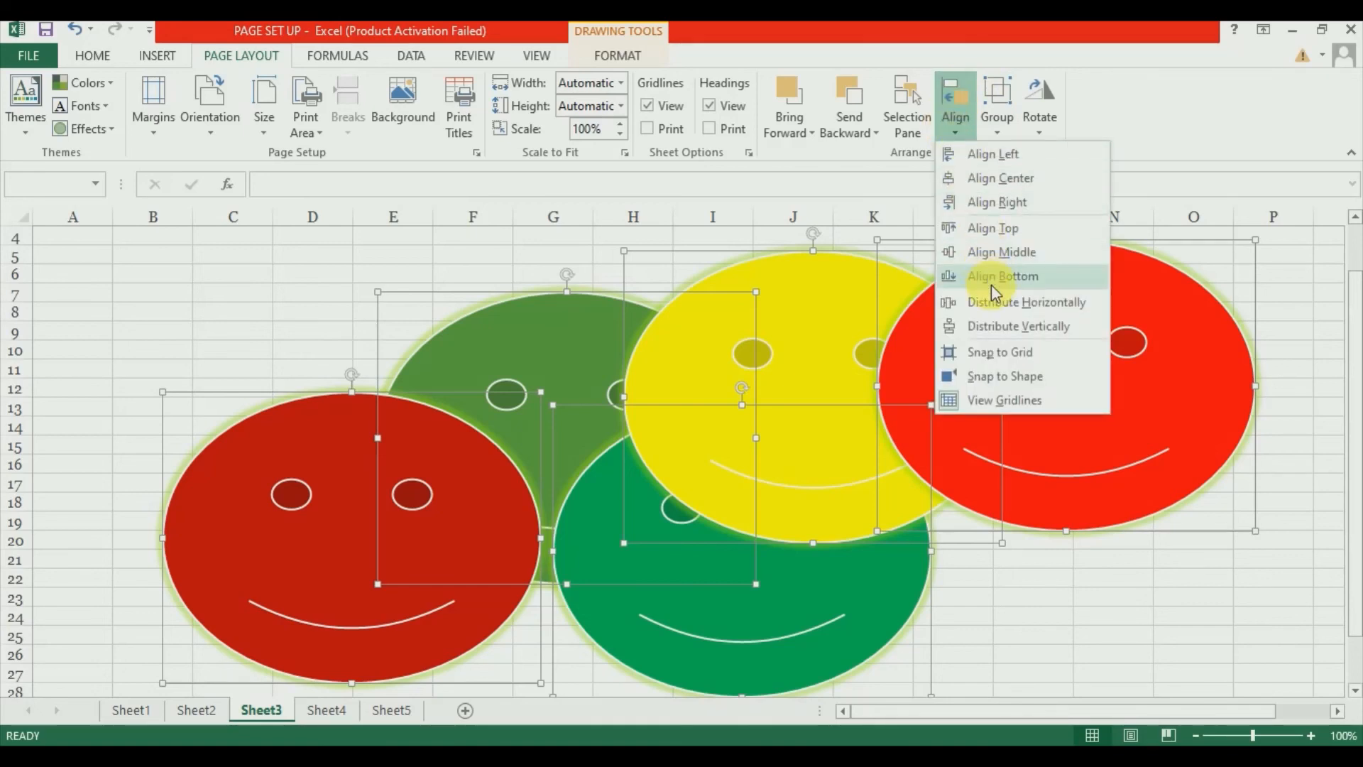
click(991, 153)
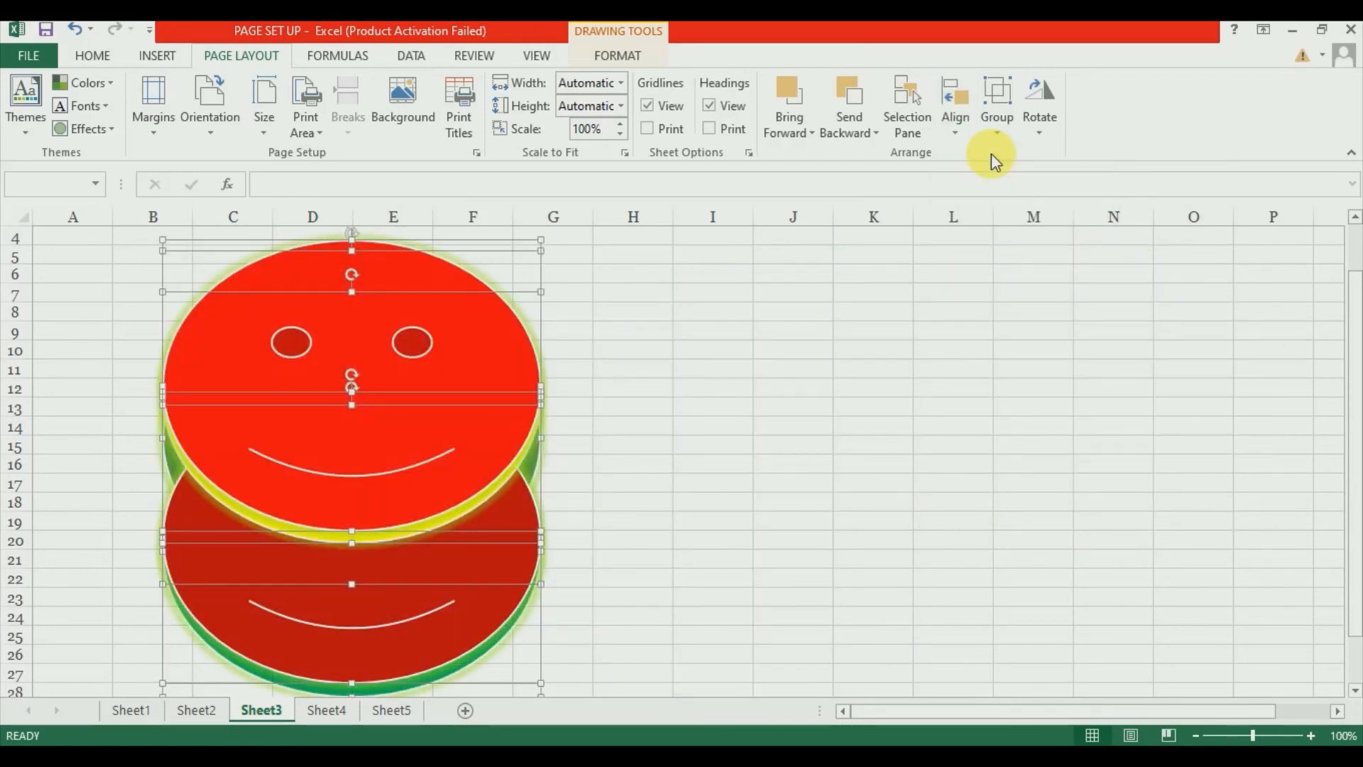
key(ctrl+z)
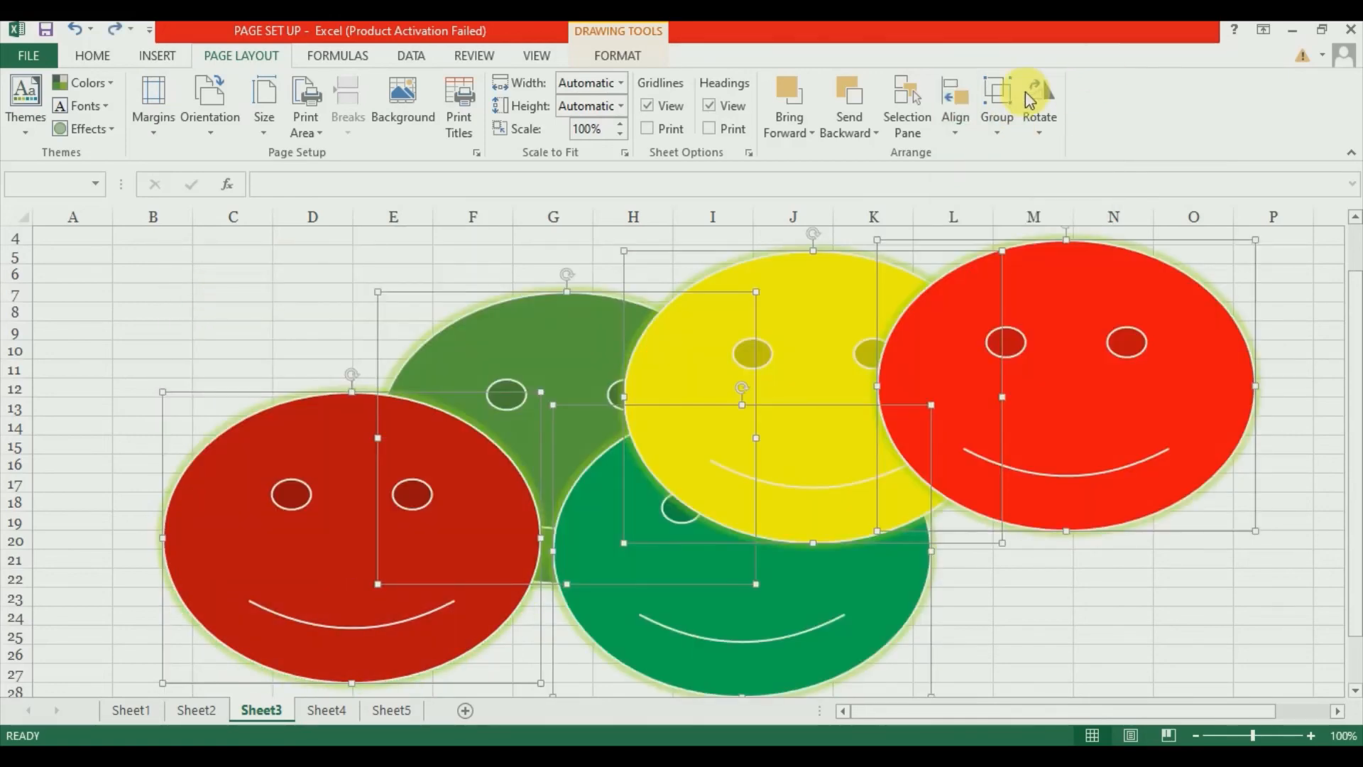
Apply Align Center and Align Right in succession to the selected smiley faces, and undo both alignments
click(973, 127)
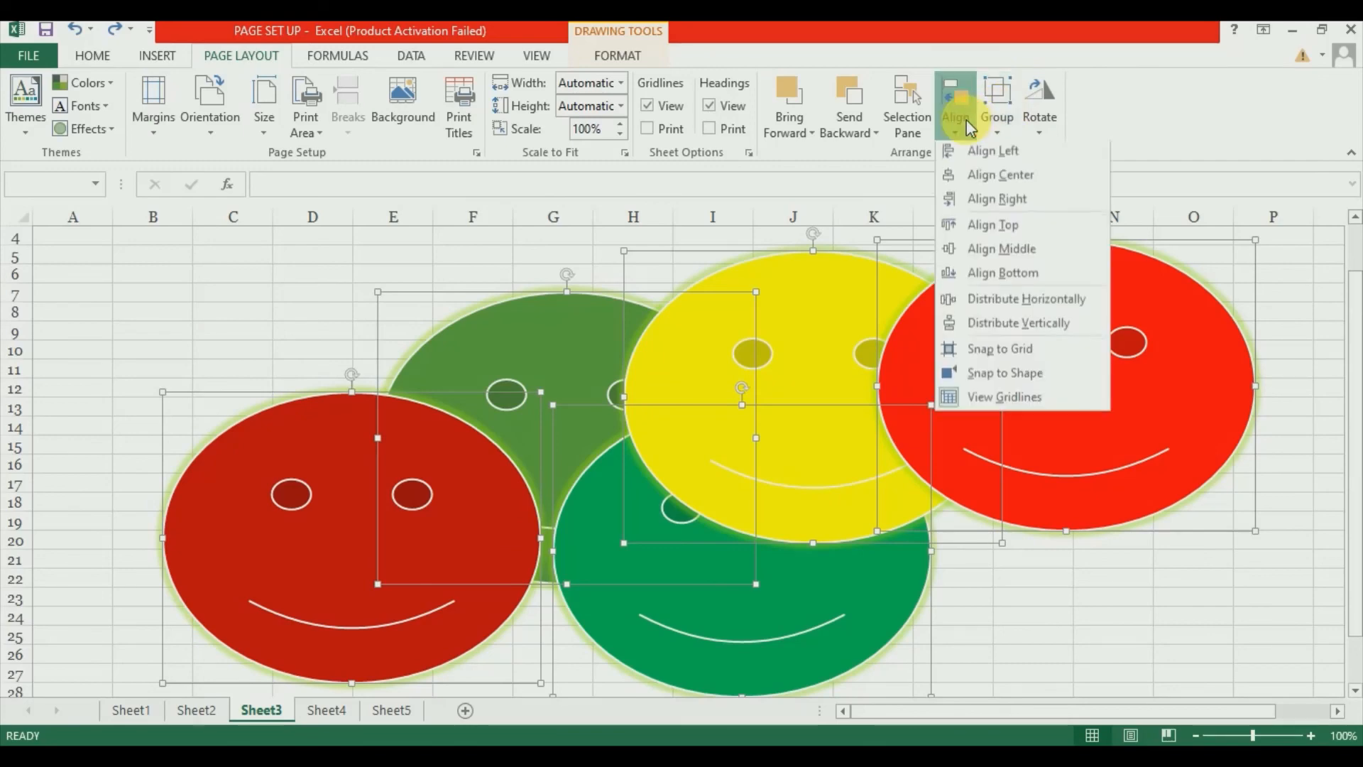
click(978, 179)
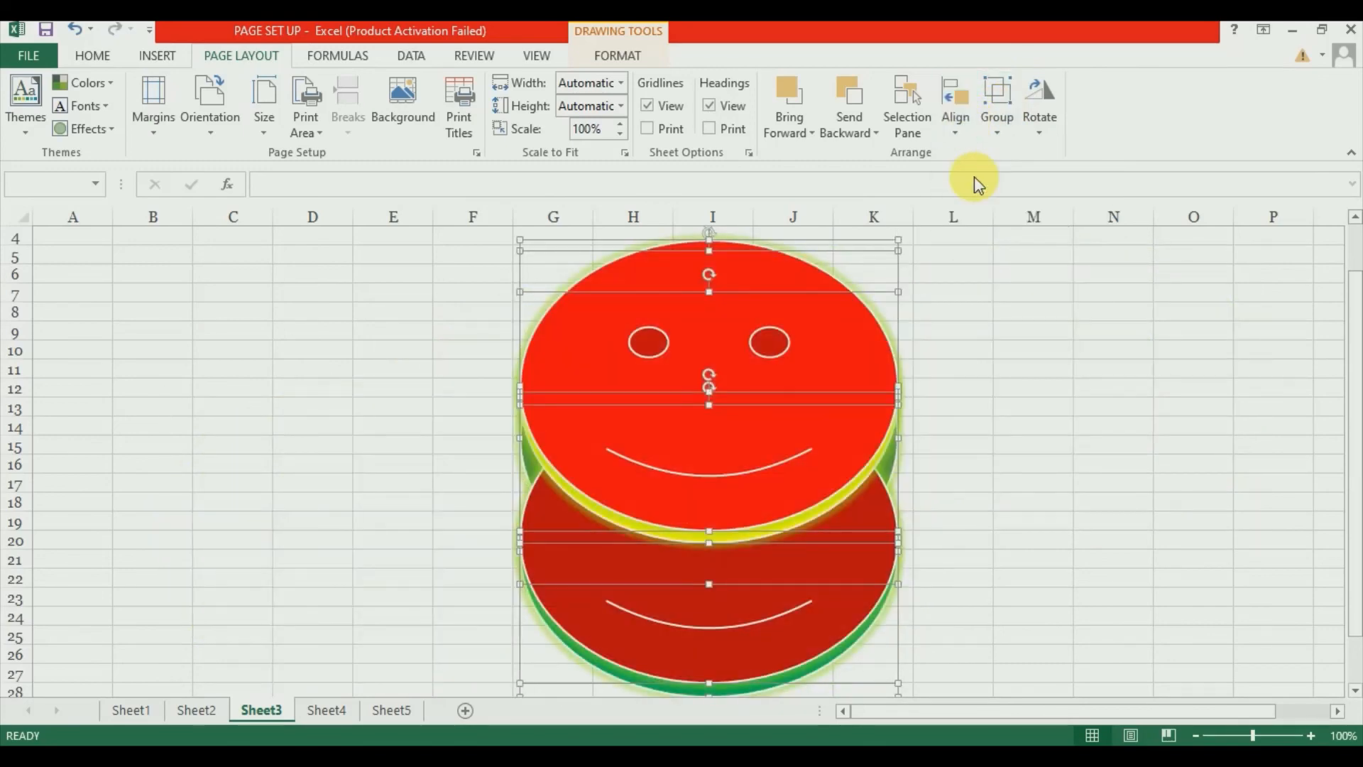
click(956, 134)
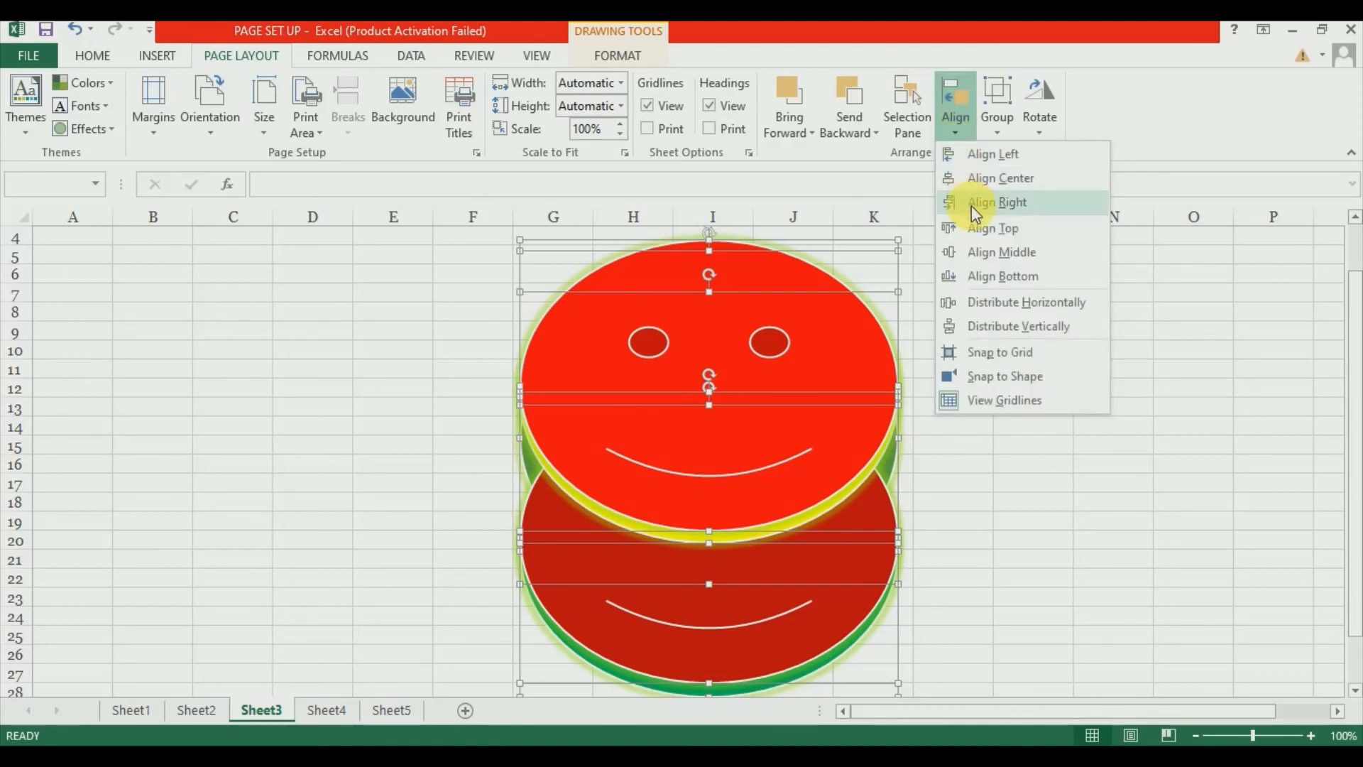
click(971, 206)
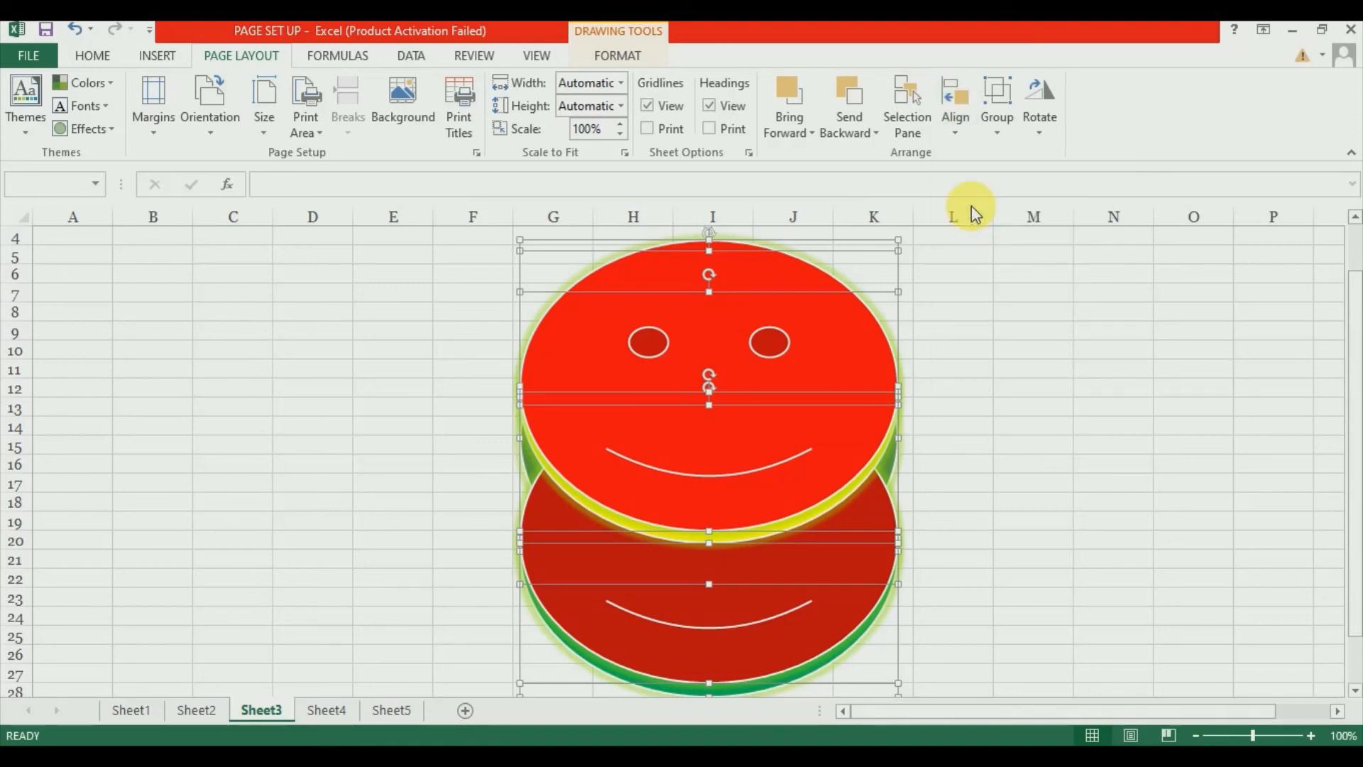
key(ctrl+z)
key(ctrl+z)
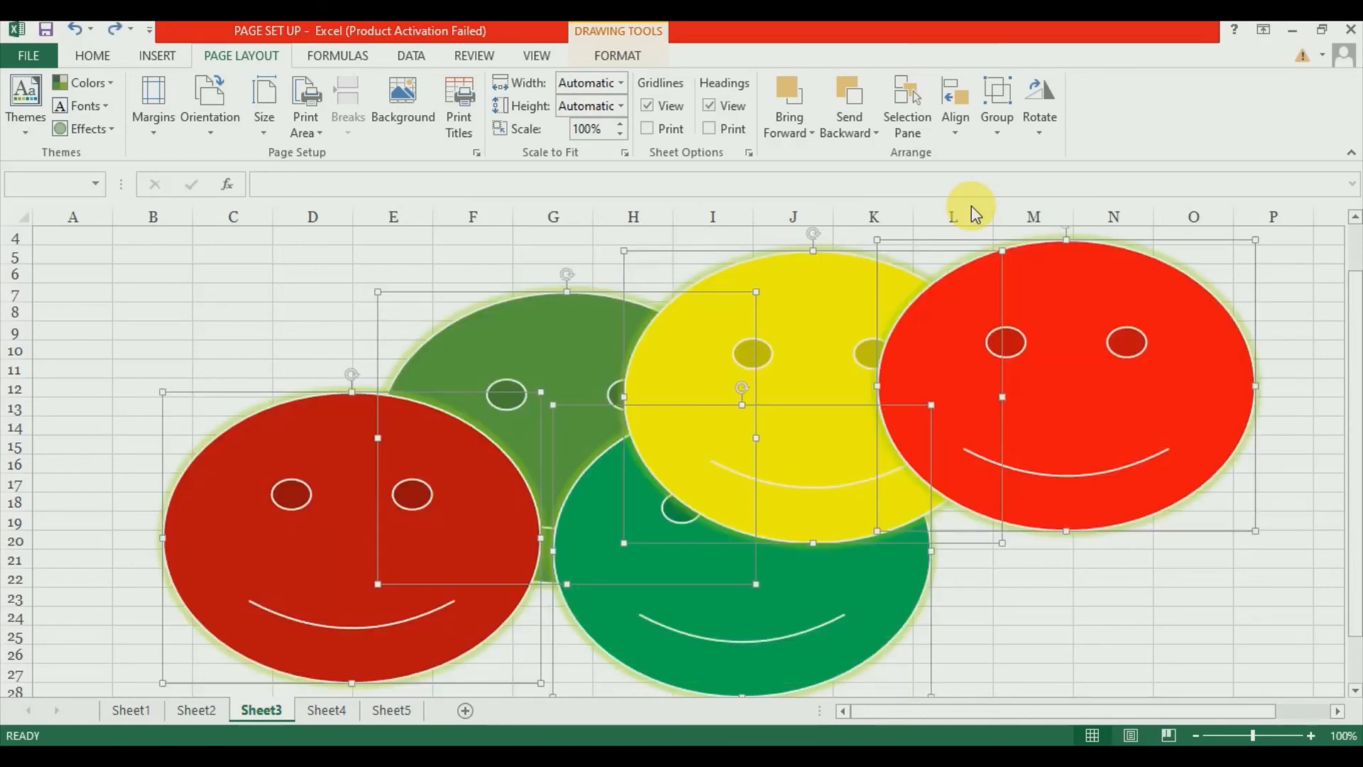
Apply Align Right to the smiley faces from their original arrangement, and undo the alignment
click(952, 125)
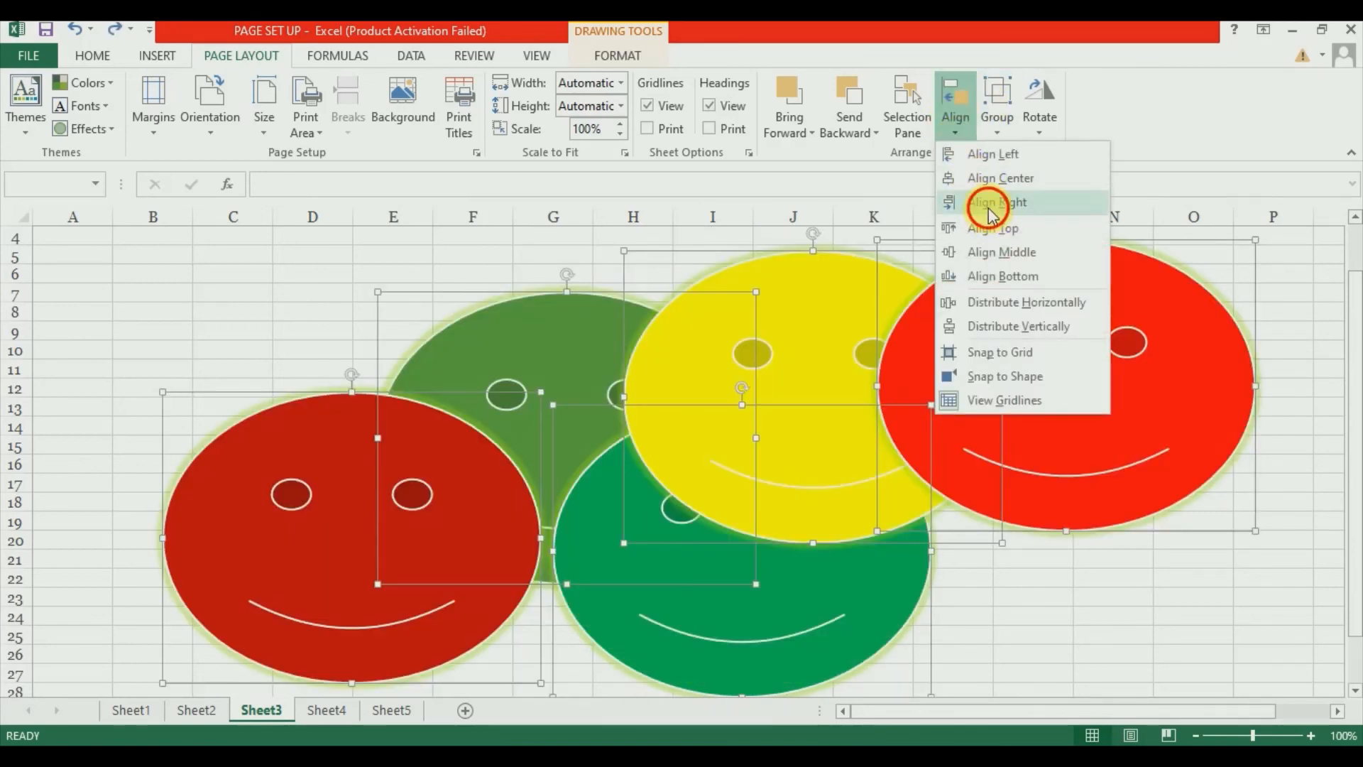
click(990, 206)
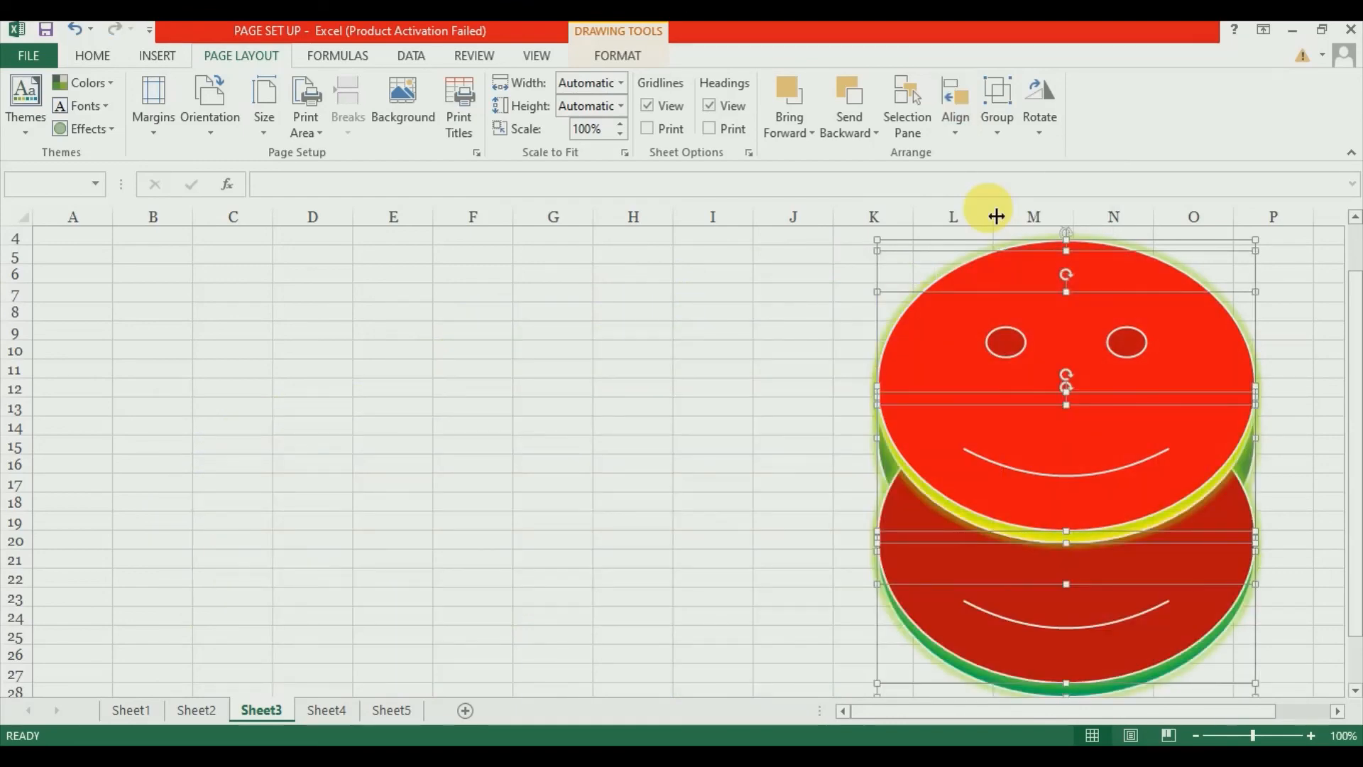
key(ctrl+z)
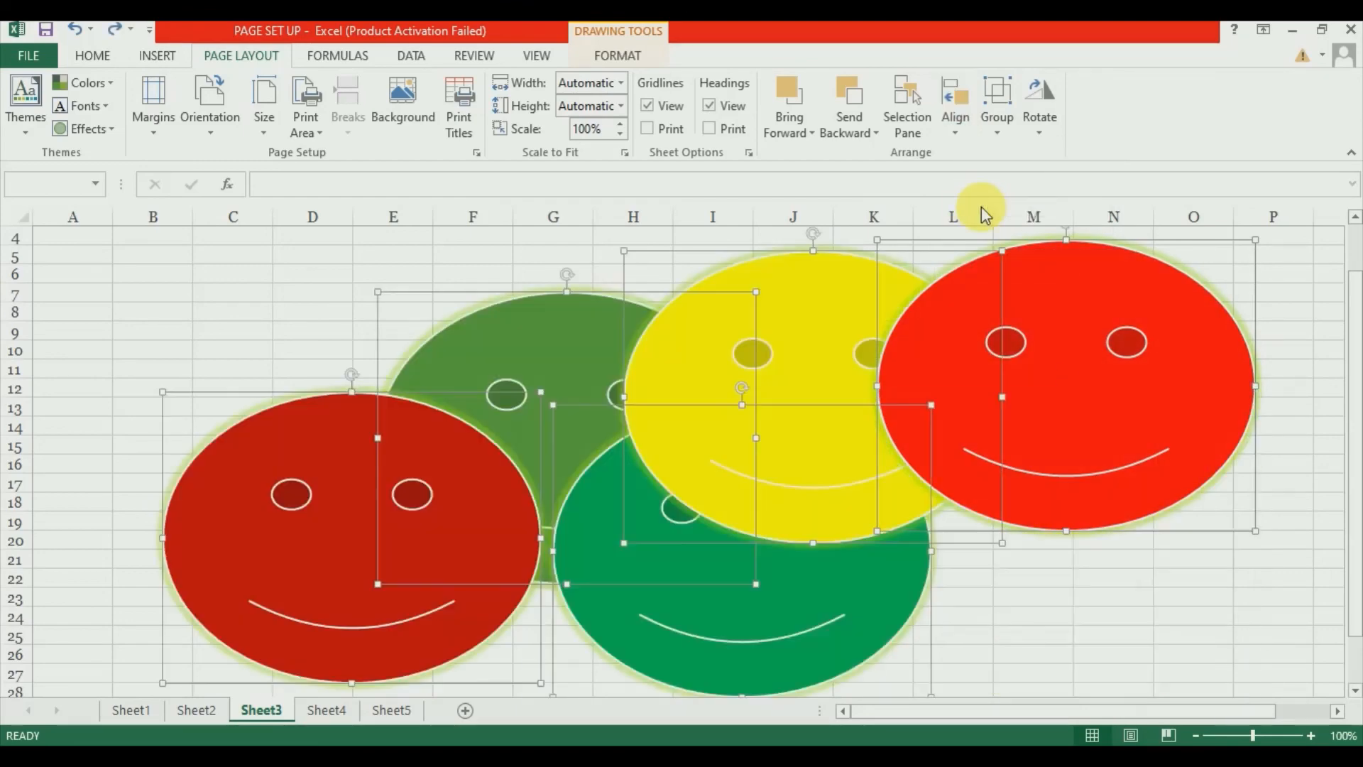
Try Align Top and Align Bottom separately on the selected smiley faces, undoing each alignment
click(956, 123)
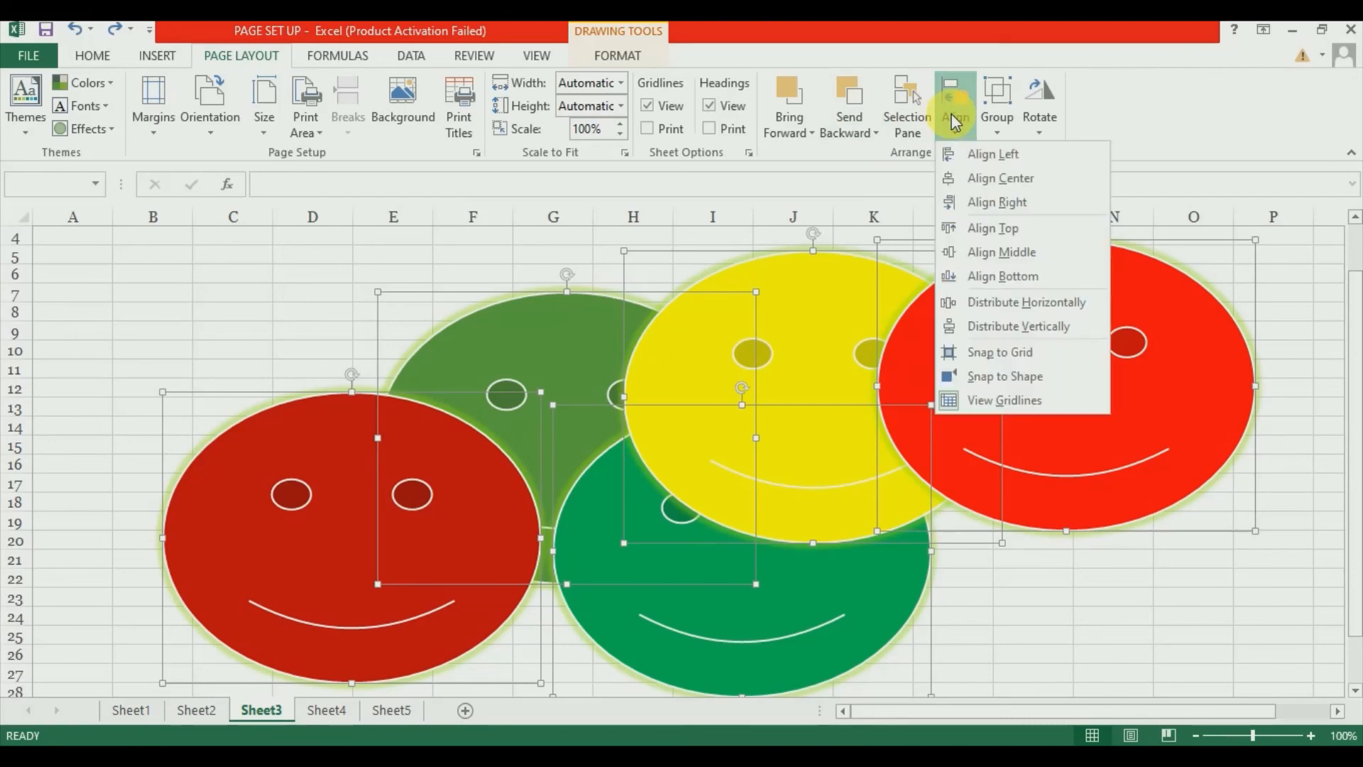
click(975, 233)
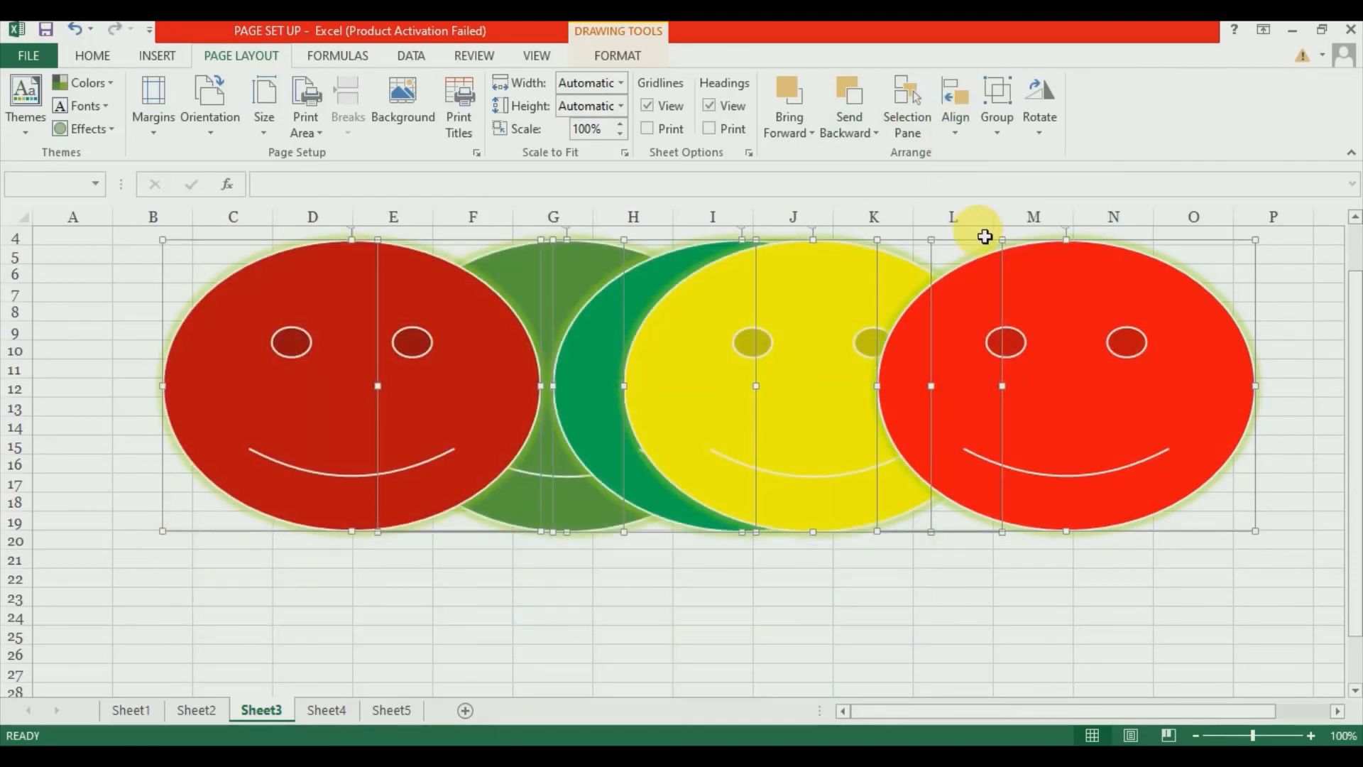
key(ctrl+z)
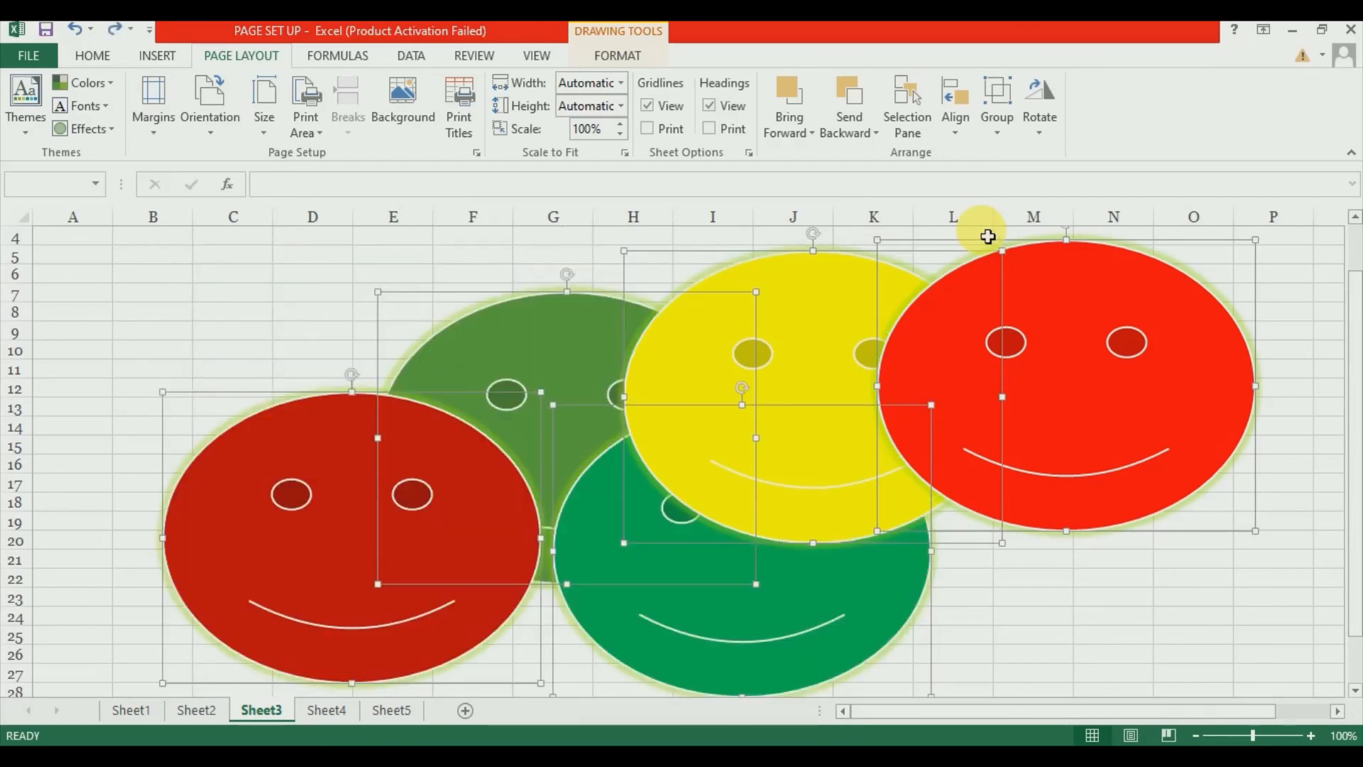
click(954, 116)
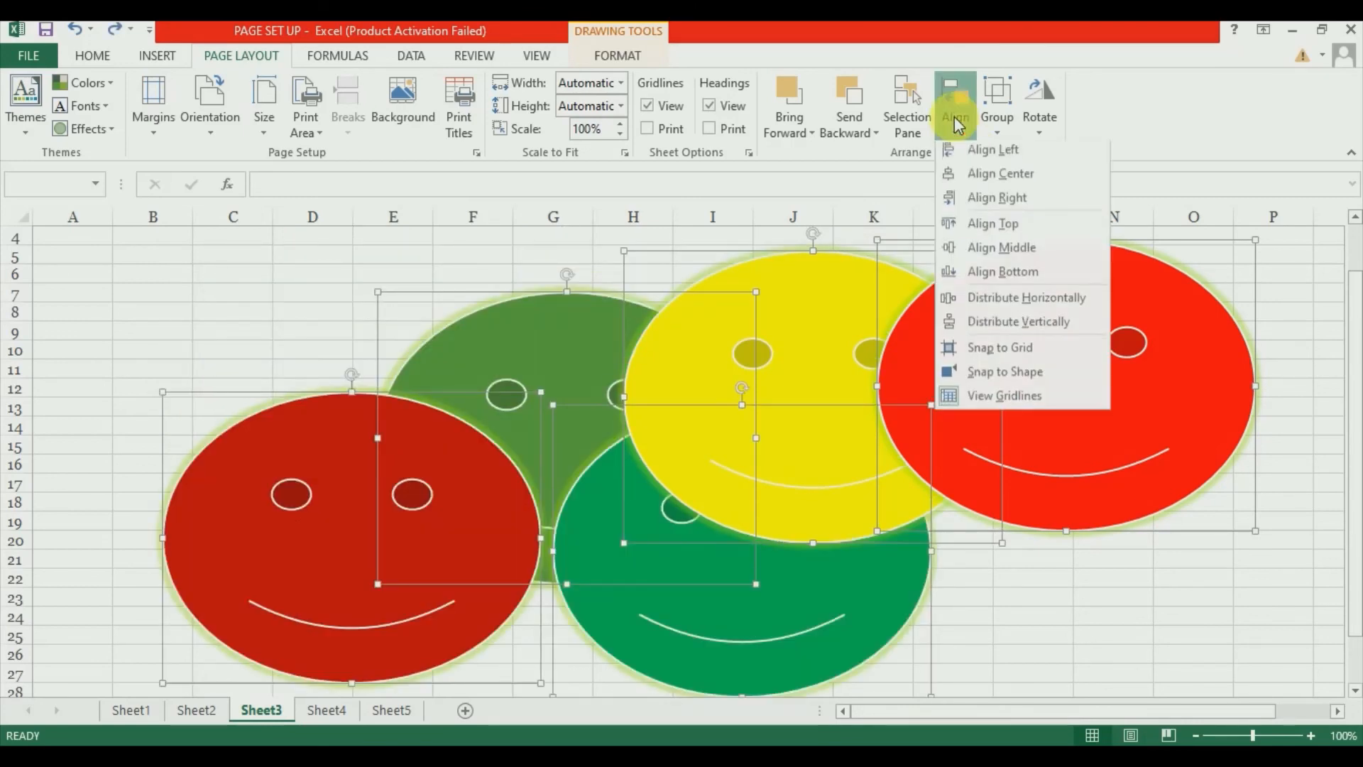
click(992, 278)
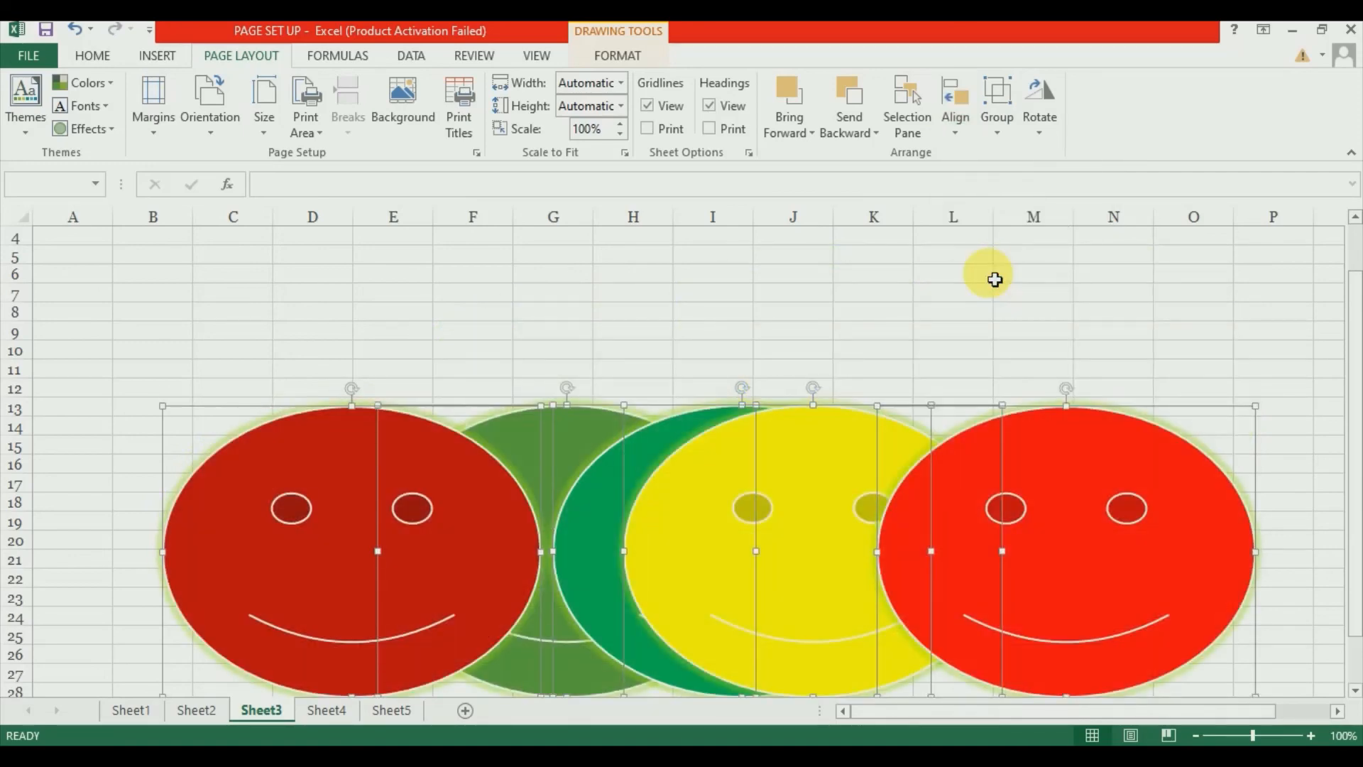
key(ctrl+z)
Distribute the five selected smiley faces horizontally and vertically
click(960, 117)
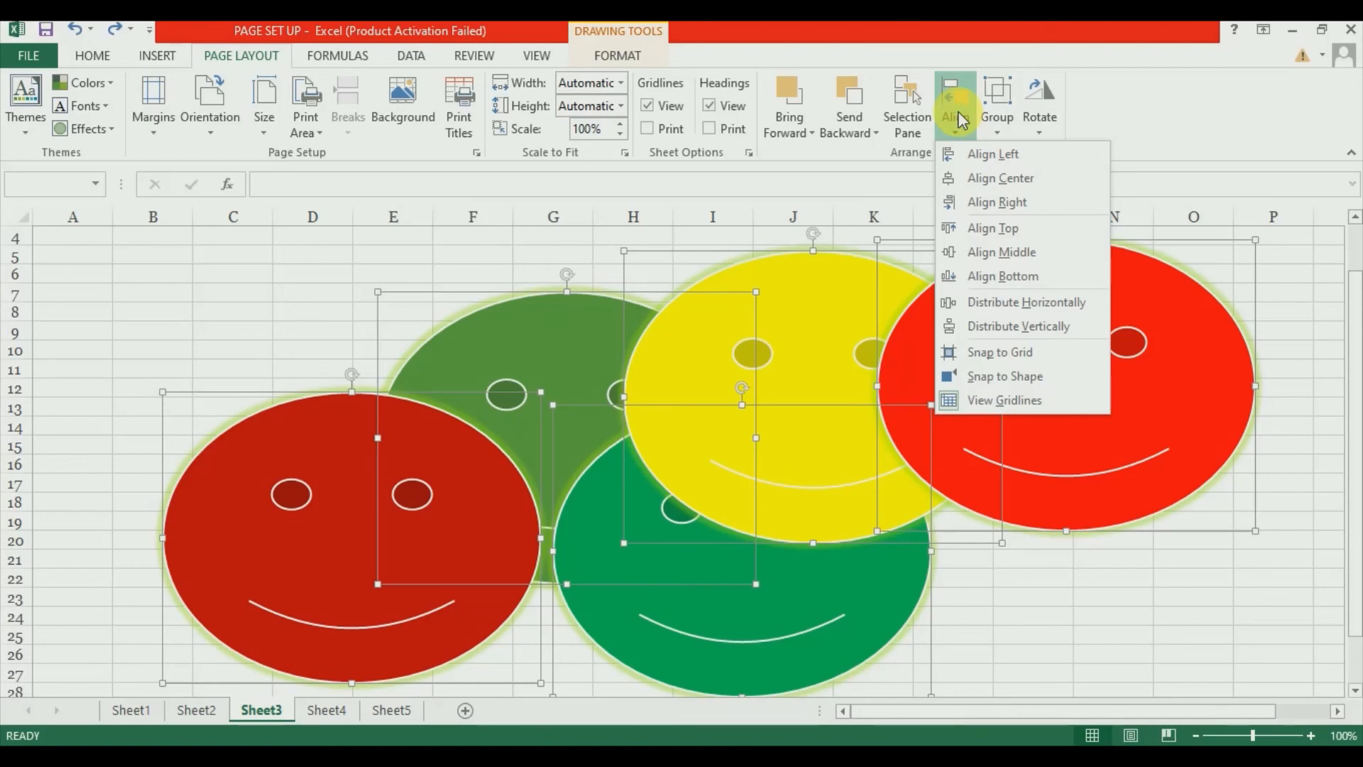
click(979, 304)
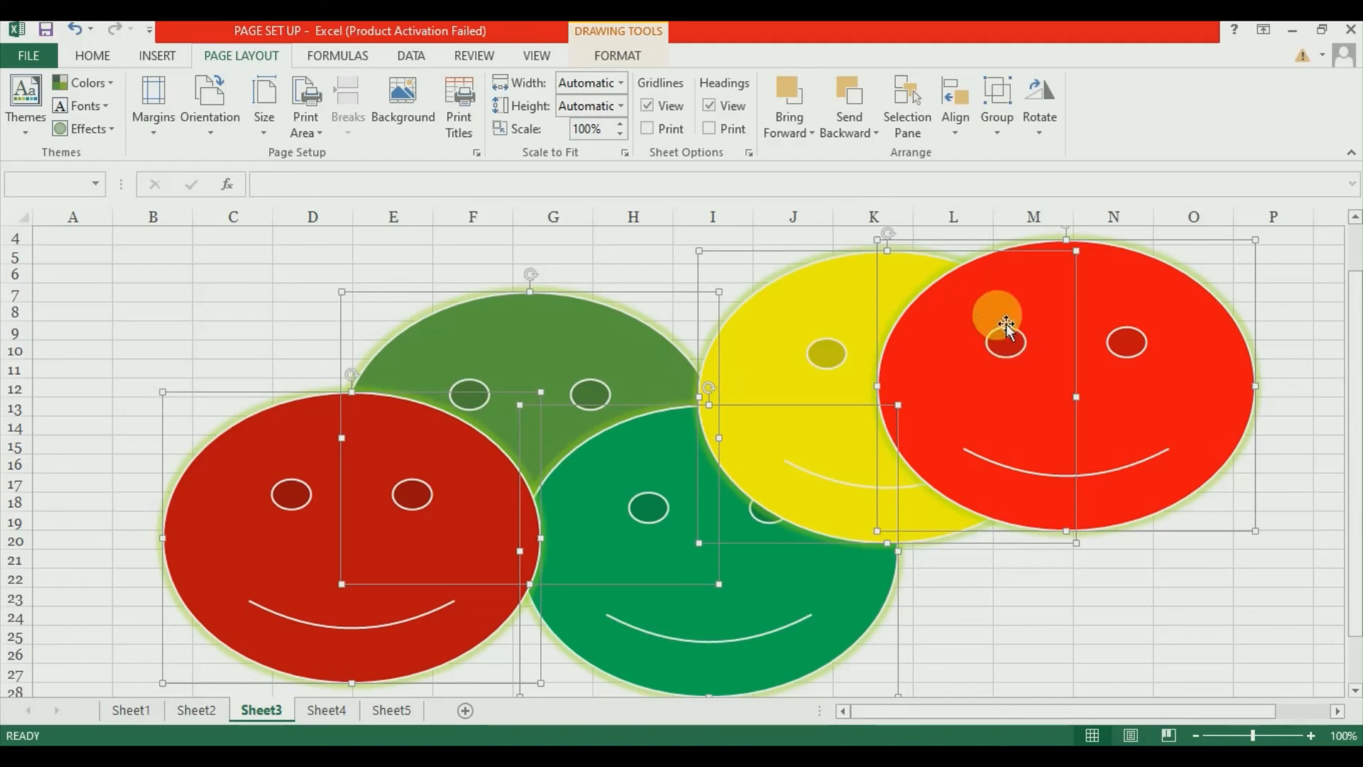
click(960, 131)
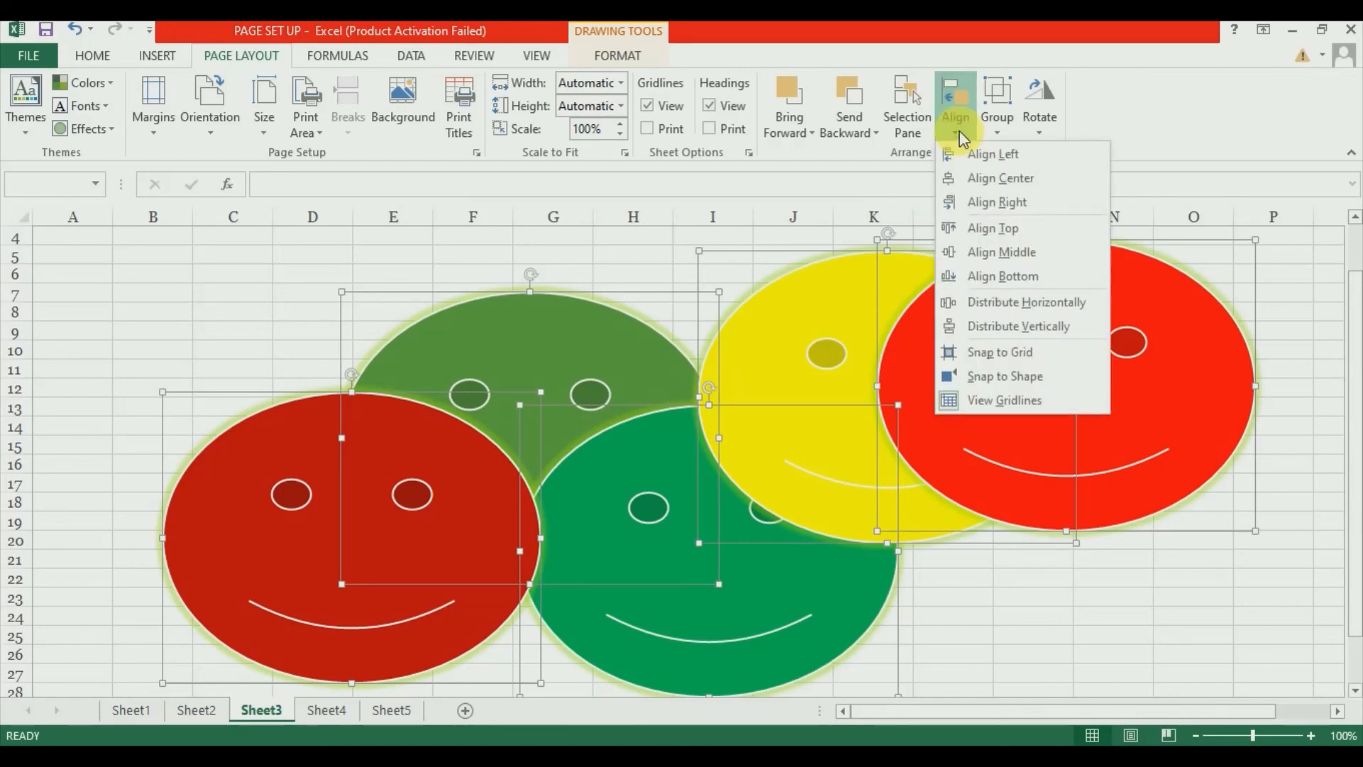
click(985, 329)
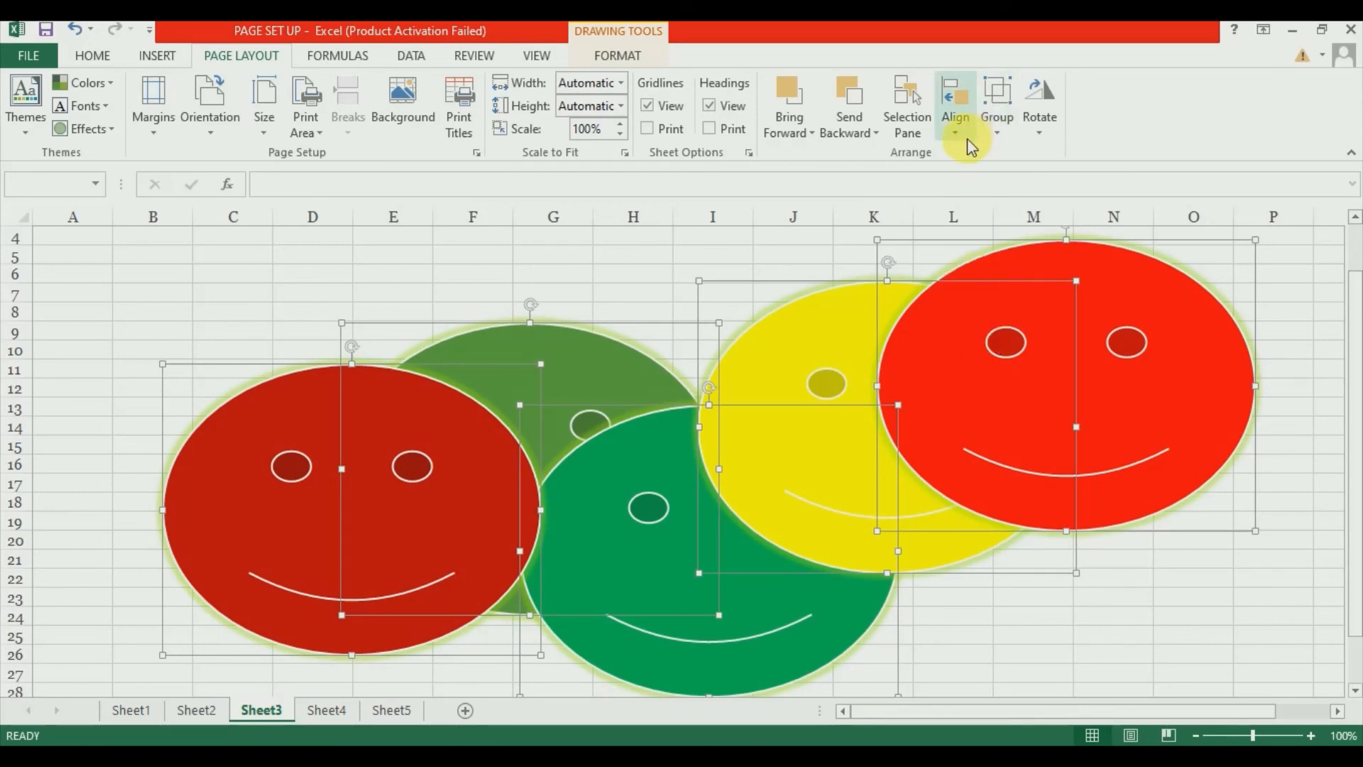
Deselect all the smiley faces and move the olive-green one alone slightly up and to the right
click(995, 134)
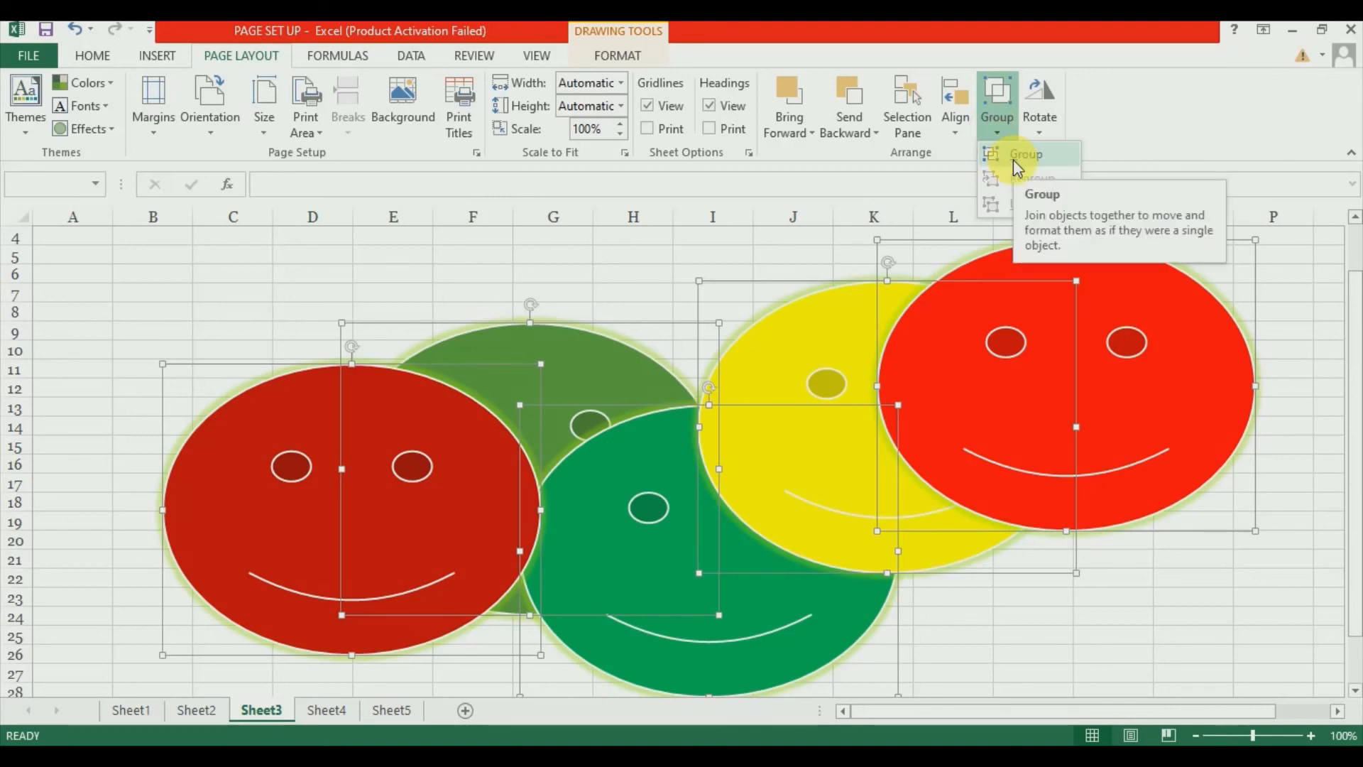
click(659, 244)
click(666, 250)
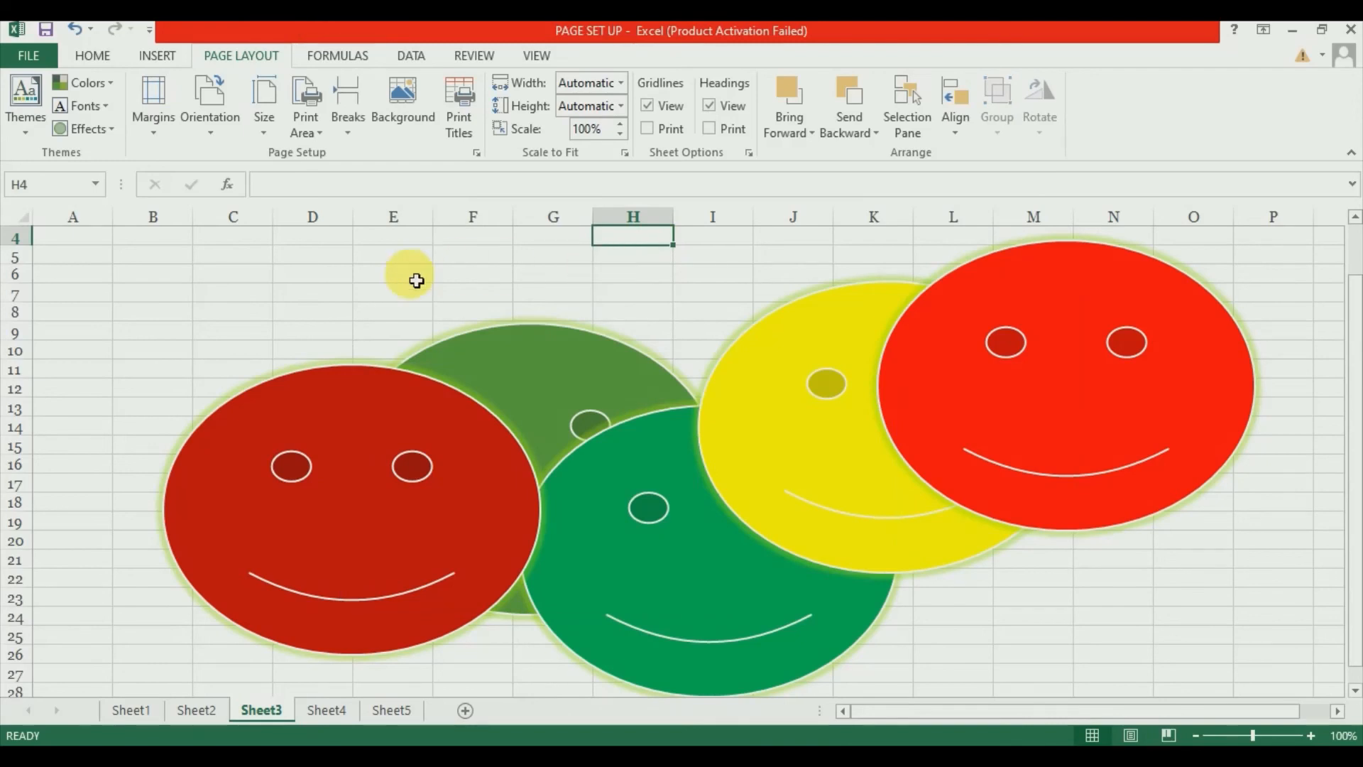
click(532, 349)
mouse_move(531, 349)
mouse_down()
mouse_move(518, 350)
mouse_move(619, 363)
mouse_move(533, 329)
mouse_move(624, 435)
mouse_move(624, 466)
mouse_move(611, 411)
mouse_move(317, 280)
mouse_move(1356, 234)
mouse_move(67, 471)
mouse_move(137, 396)
mouse_move(608, 378)
mouse_move(604, 365)
mouse_up()
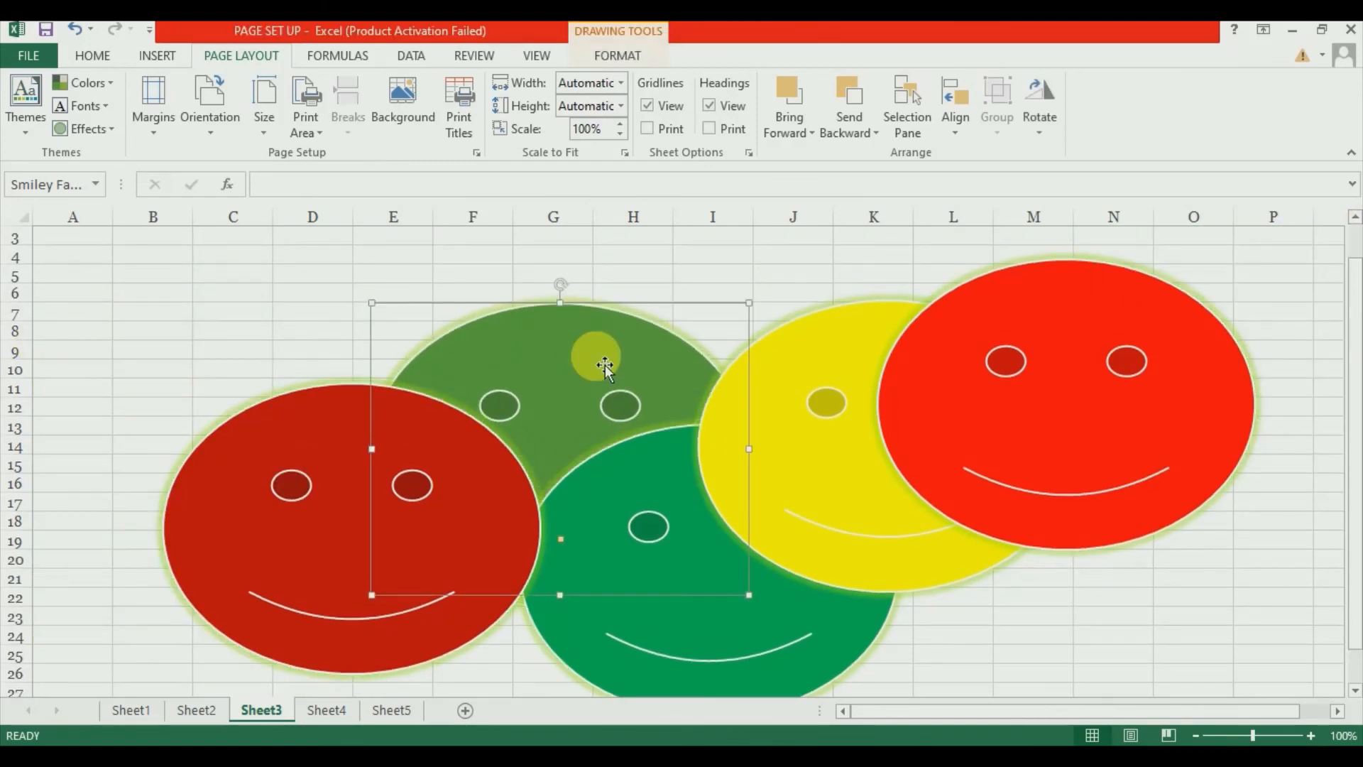